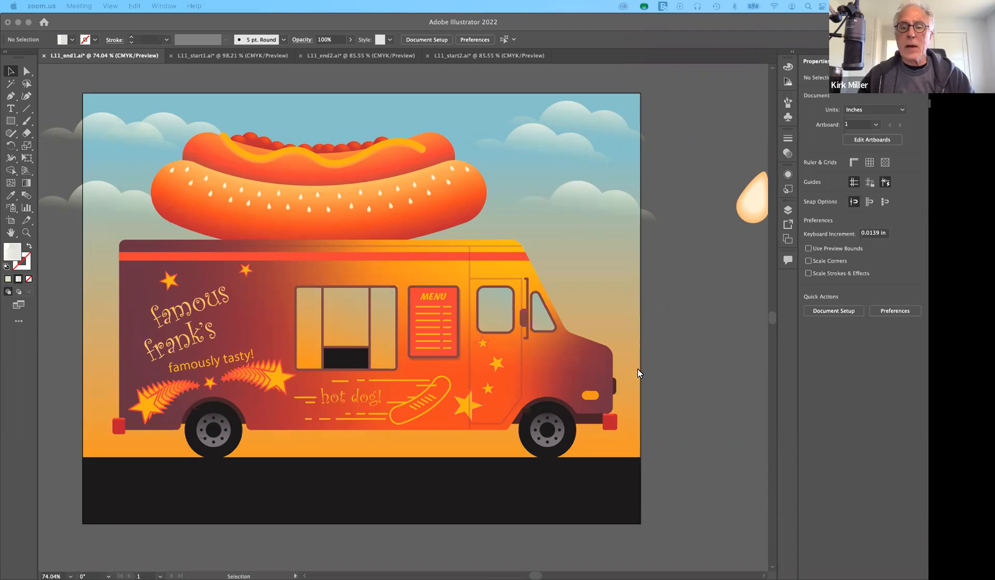
# Step: Examine the finished pattern-covered truck in L11_end2.ai and the Famous Frank's source artwork beside its artboard
pyautogui.click(593, 369)
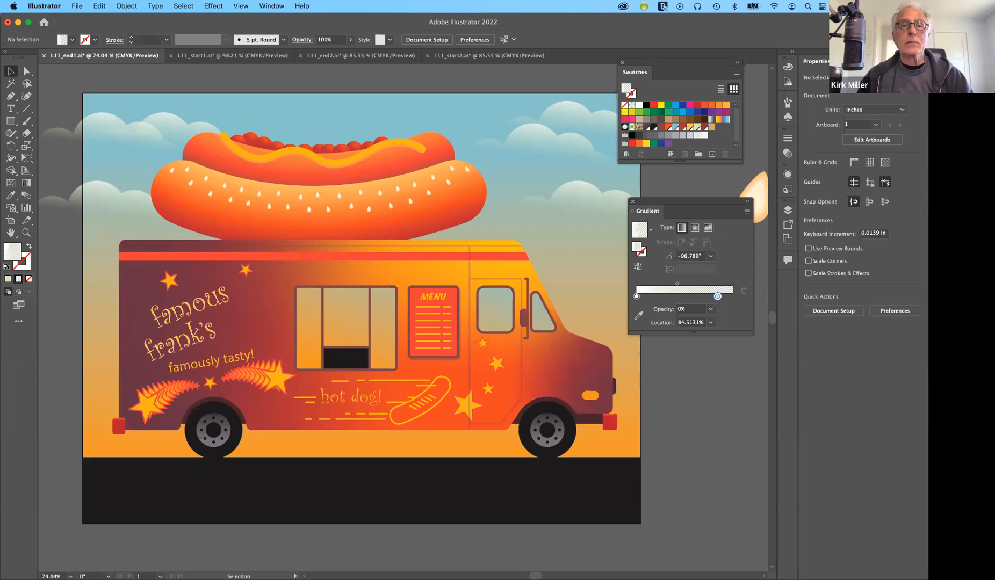
pyautogui.click(384, 56)
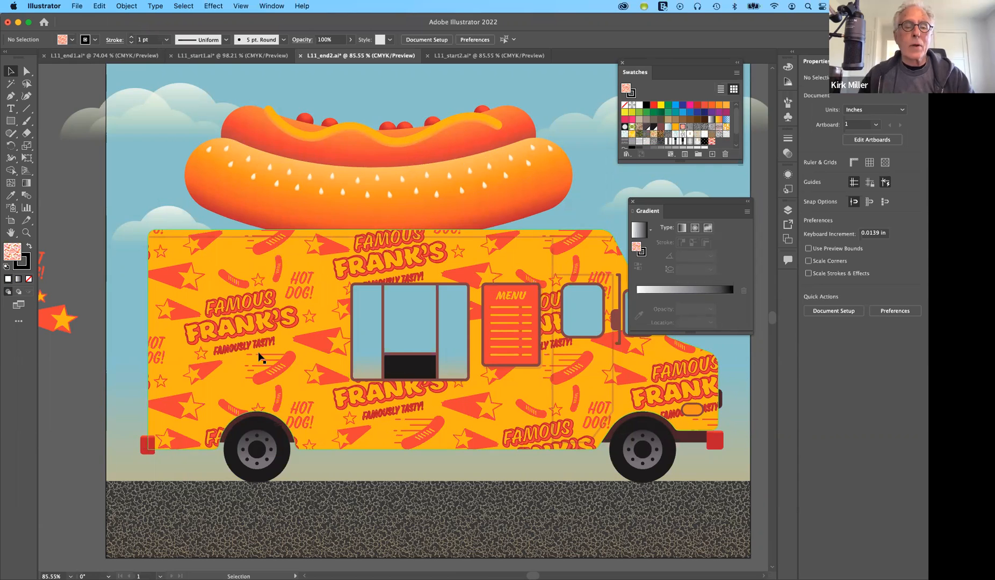
pyautogui.hscroll(-3, 259, 357)
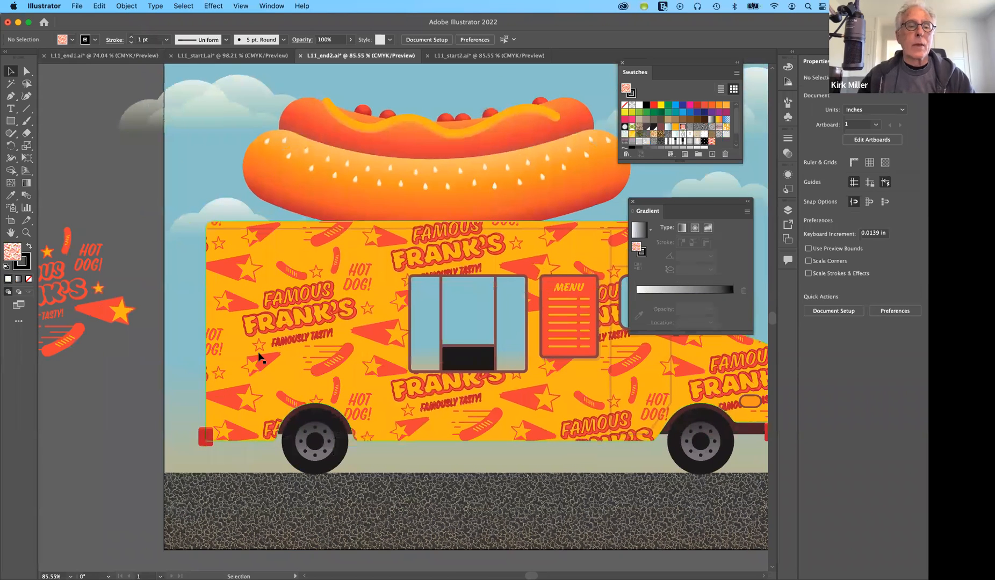
pyautogui.hscroll(-8, 231, 312)
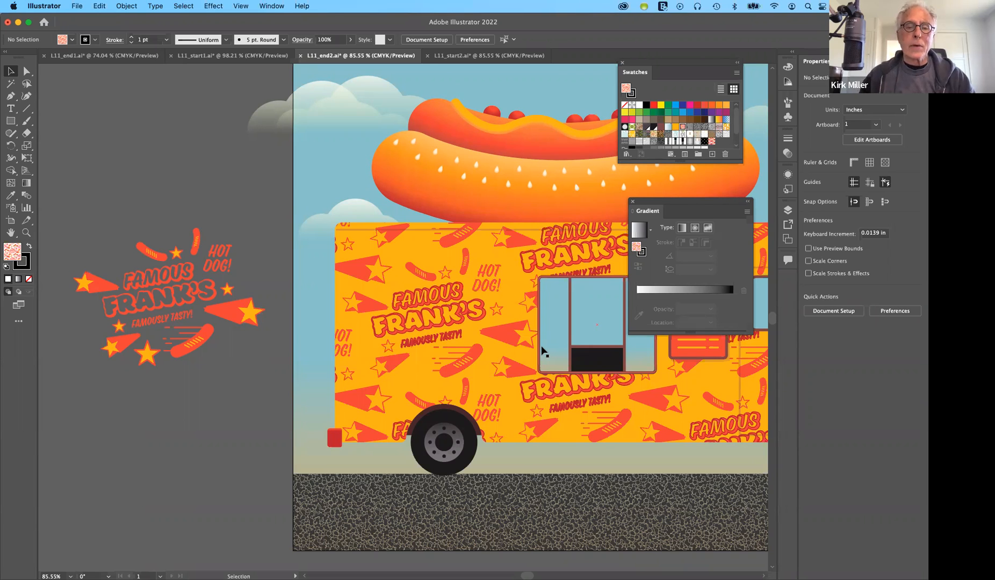
pyautogui.hscroll(1, 543, 352)
pyautogui.hscroll(10, 543, 352)
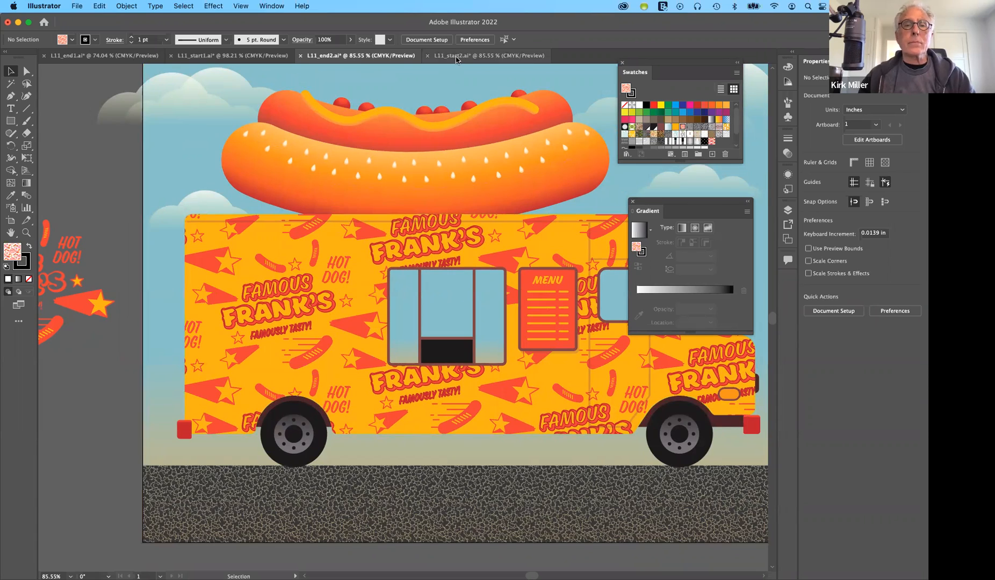
# Step: In L11_start2.ai, reposition the Famous Frank's artwork group slightly beside the artboard and enlarge the swatch display to show every swatch
pyautogui.click(455, 56)
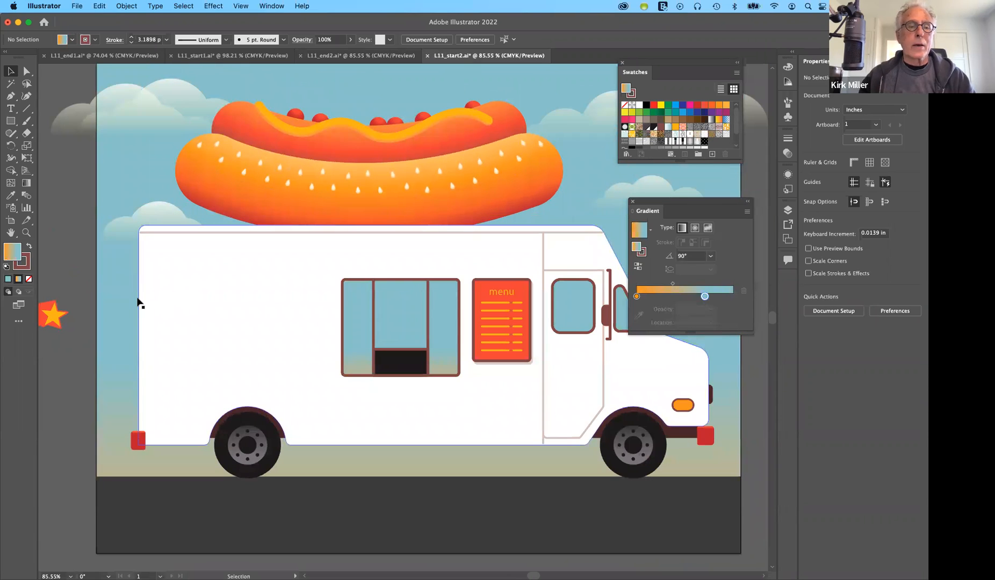
pyautogui.click(142, 302)
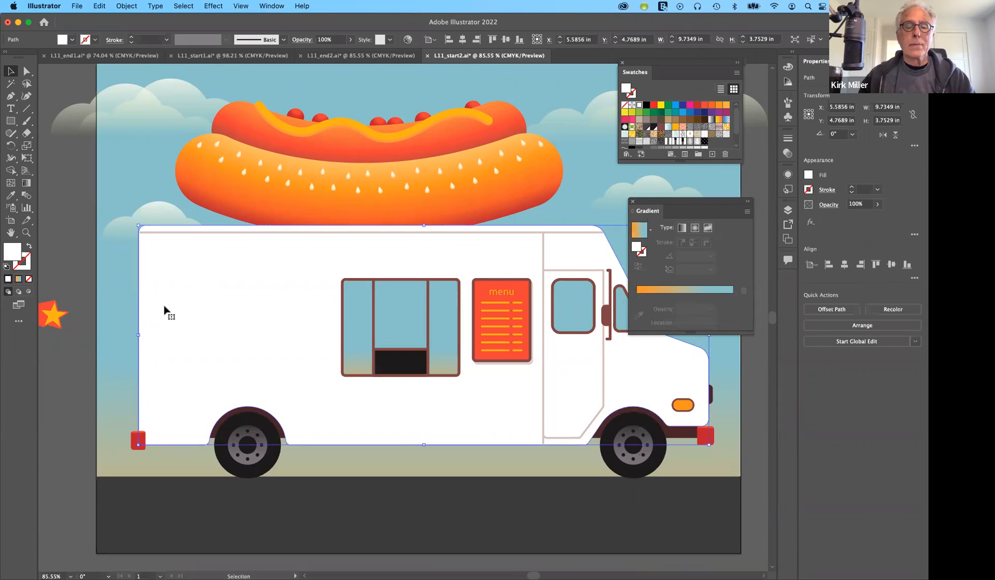
pyautogui.hscroll(-5, 164, 305)
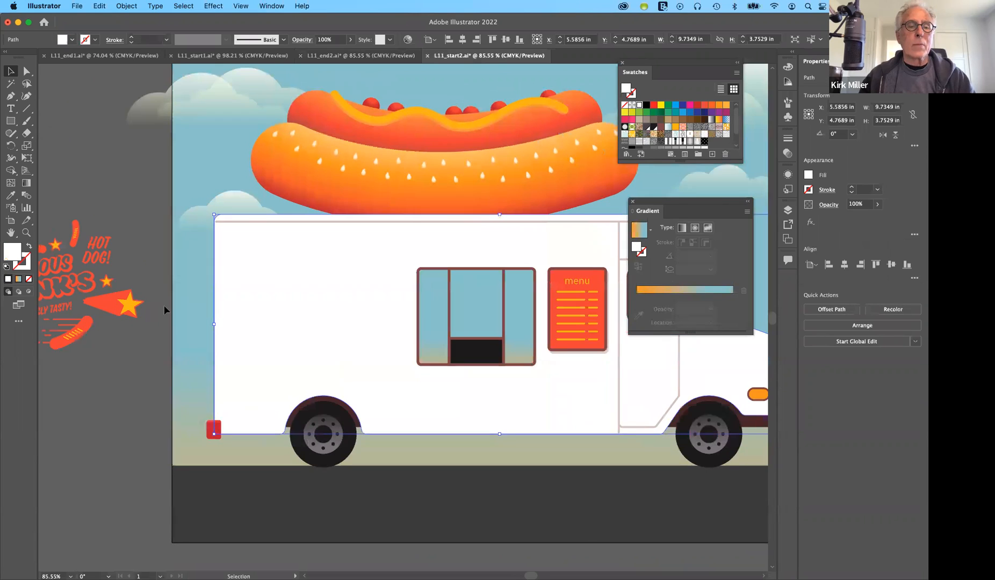
pyautogui.moveTo(72, 288); pyautogui.dragTo(99, 248)
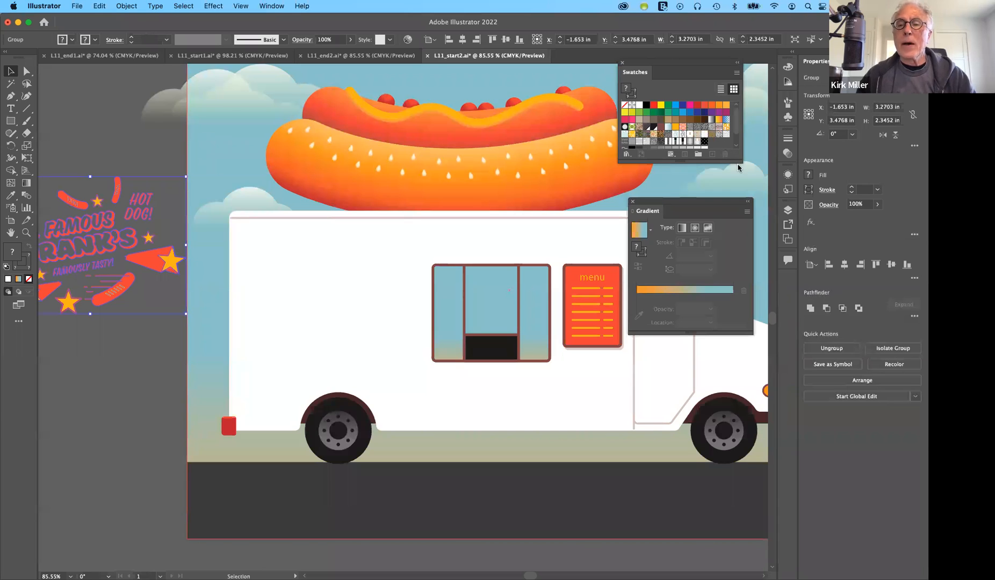
pyautogui.moveTo(736, 158); pyautogui.dragTo(760, 198)
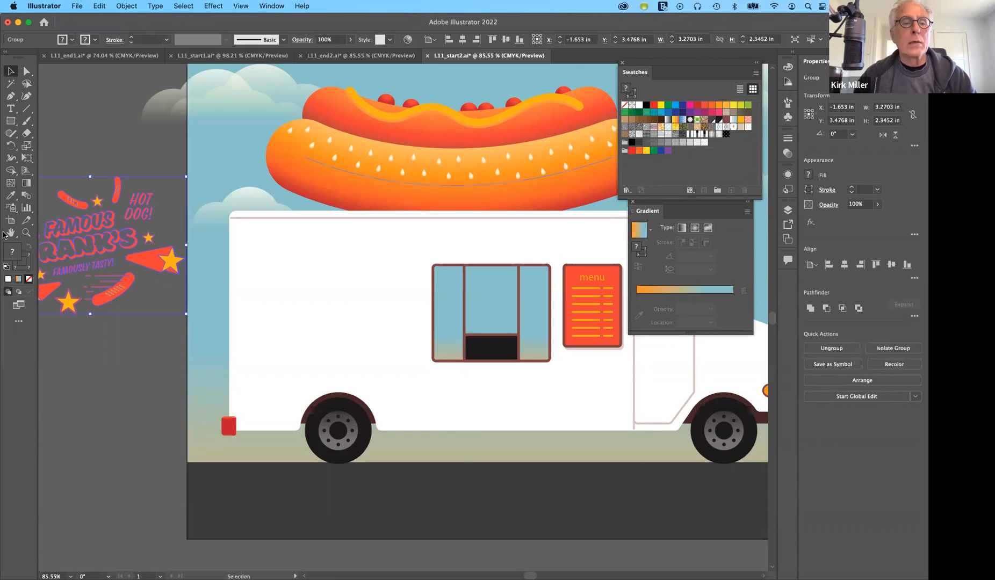
pyautogui.moveTo(80, 228); pyautogui.dragTo(697, 159)
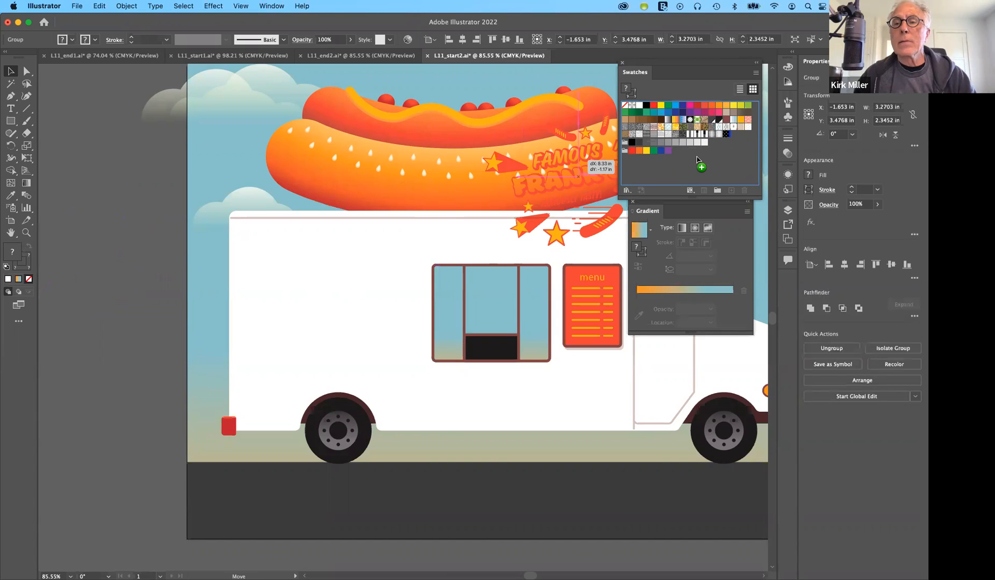
pyautogui.moveTo(697, 160); pyautogui.dragTo(67, 227)
# Step: Fill the white truck body with the yellow and orange flame pattern swatch
pyautogui.click(370, 249)
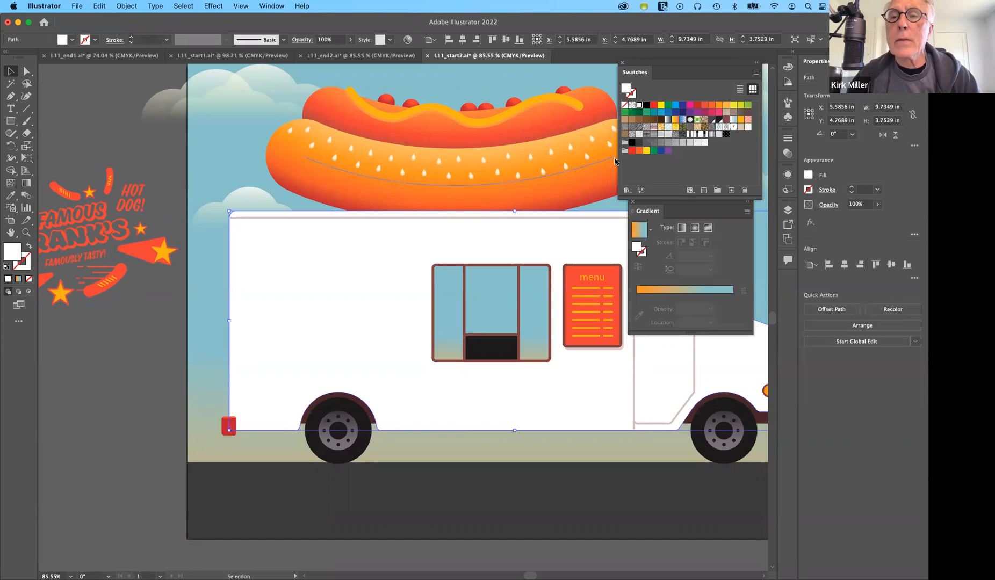
pyautogui.click(662, 128)
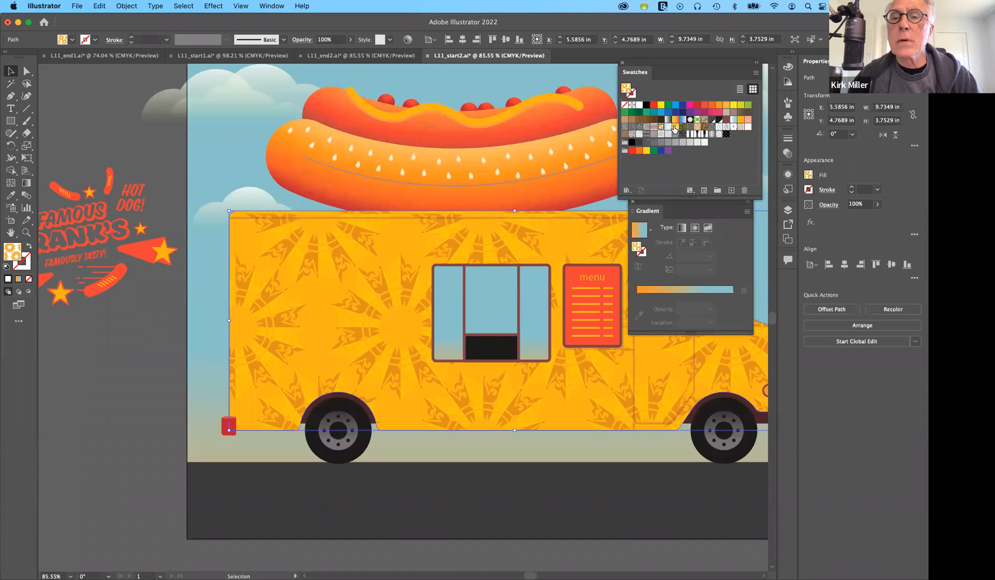
pyautogui.click(676, 128)
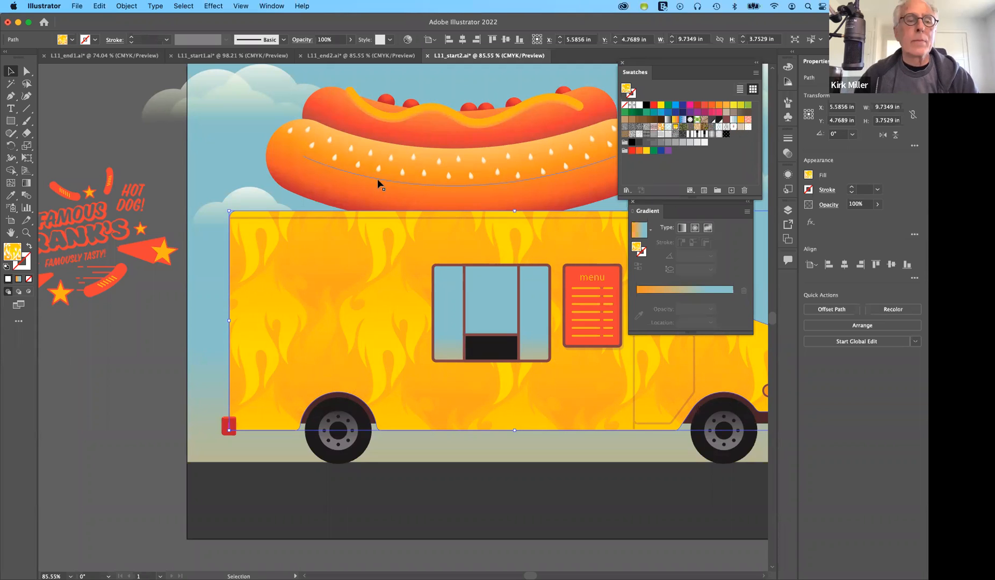
# Step: Create a new pattern swatch from the Famous Frank's artwork group and fill the truck body with it
pyautogui.moveTo(86, 215); pyautogui.dragTo(731, 152)
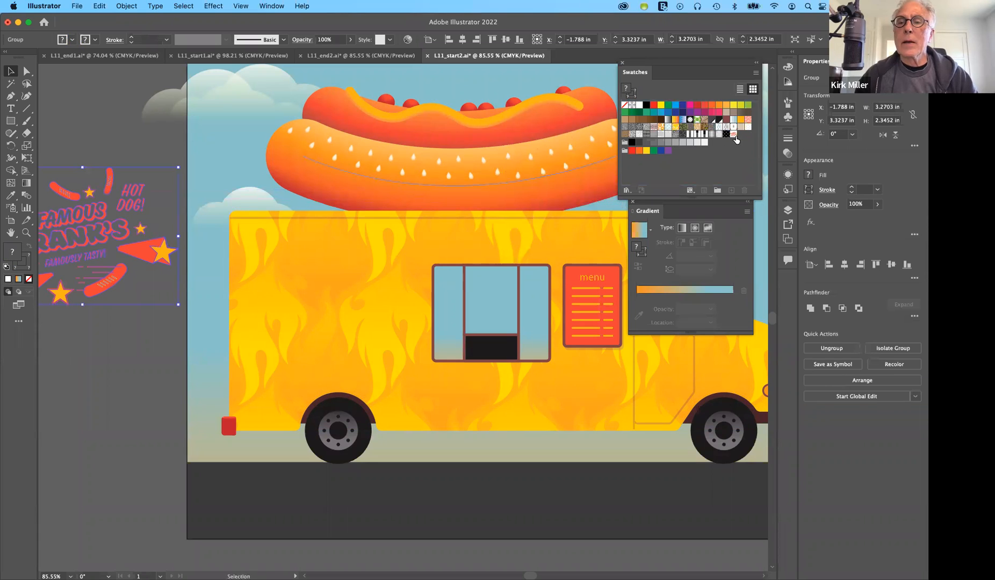
pyautogui.click(735, 136)
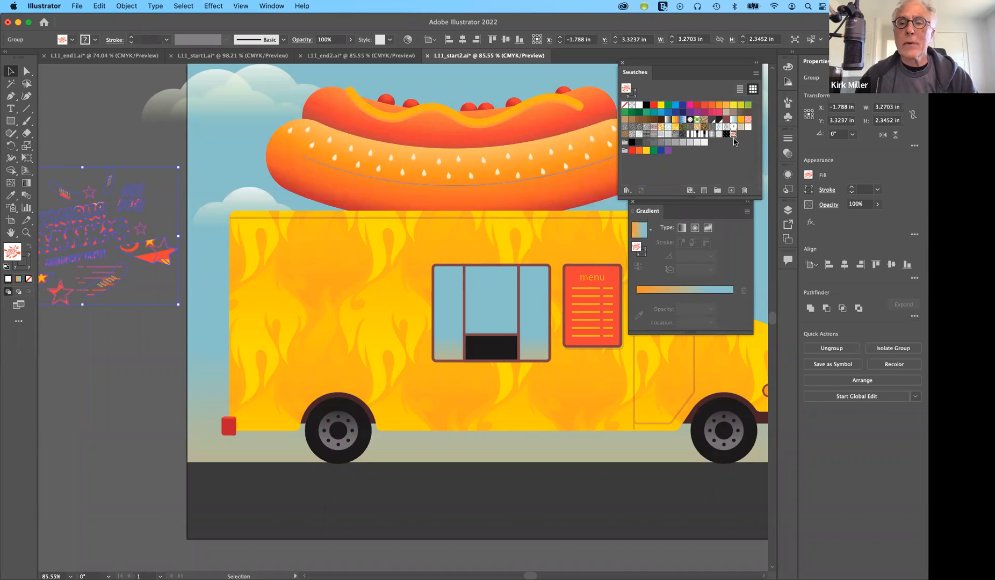
pyautogui.click(591, 246)
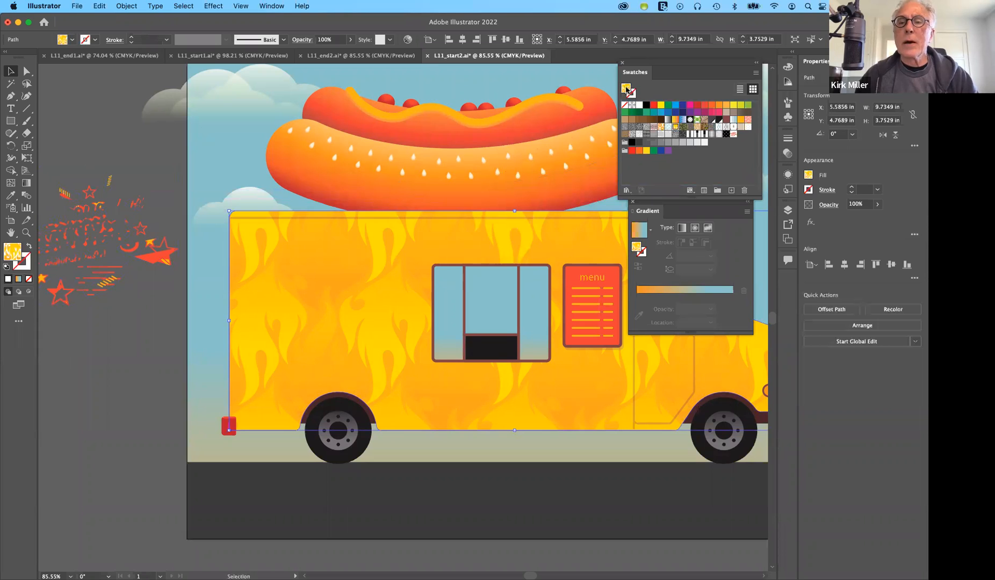
pyautogui.click(734, 134)
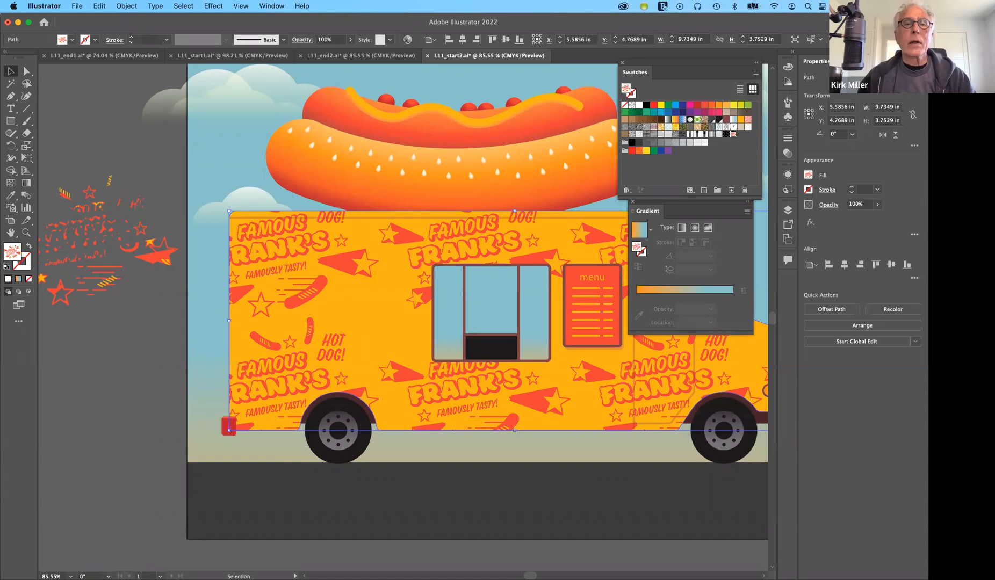
# Step: Compare the truck with L11_end2.ai, then edit the new pattern swatch in L11_start2.ai and set its tile type to Hex by Column
pyautogui.click(362, 55)
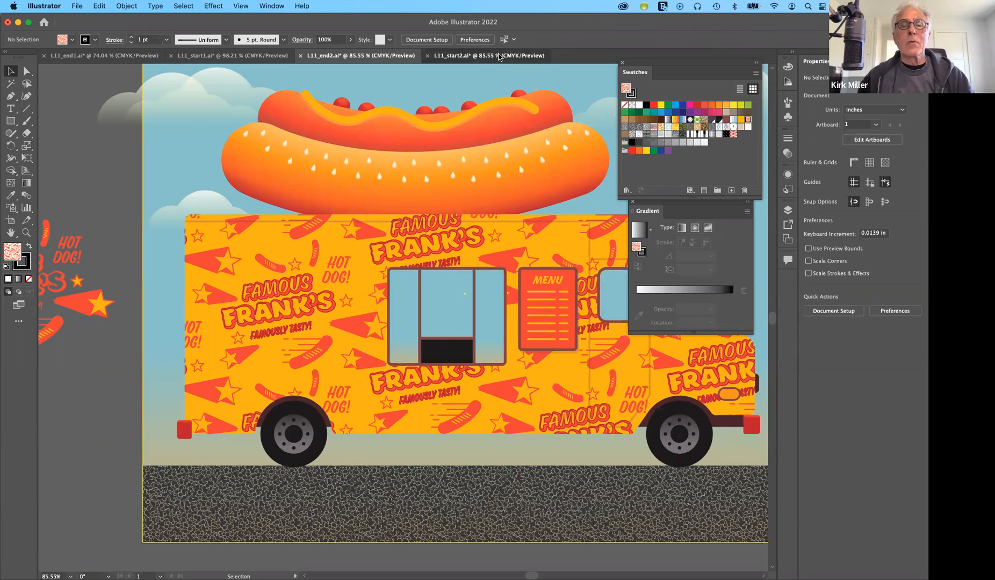
pyautogui.click(499, 56)
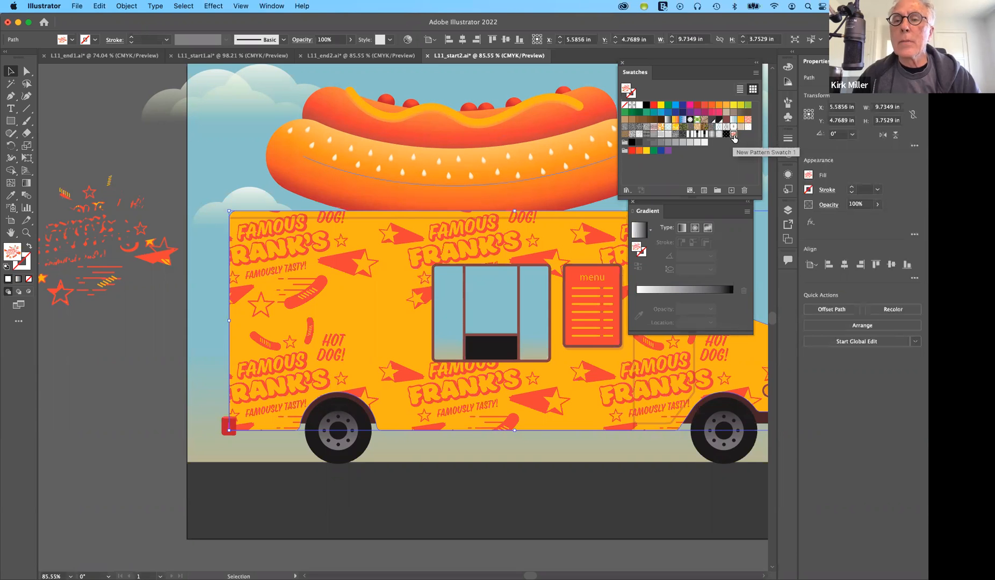
pyautogui.click(734, 135)
pyautogui.doubleClick(734, 135)
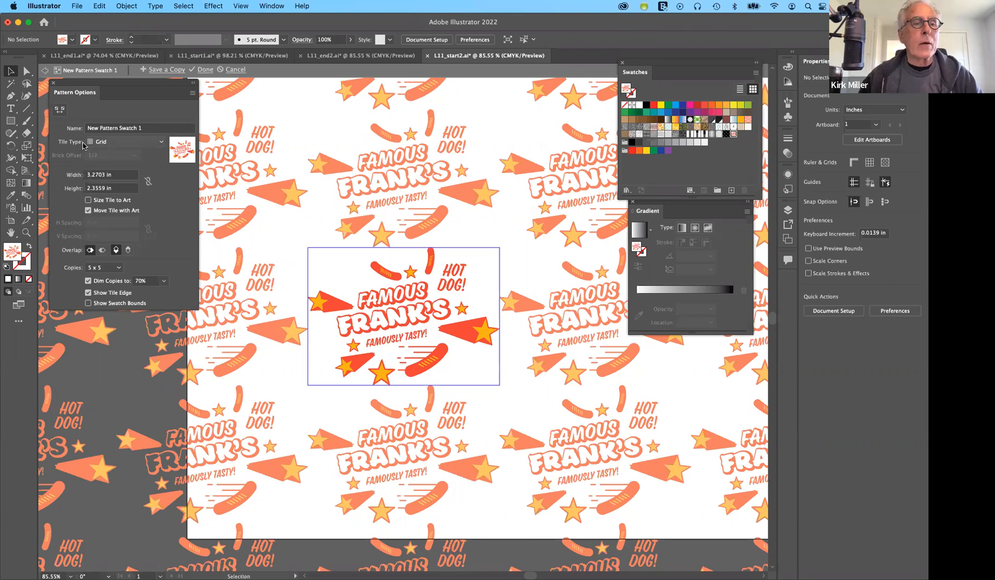
pyautogui.click(160, 145)
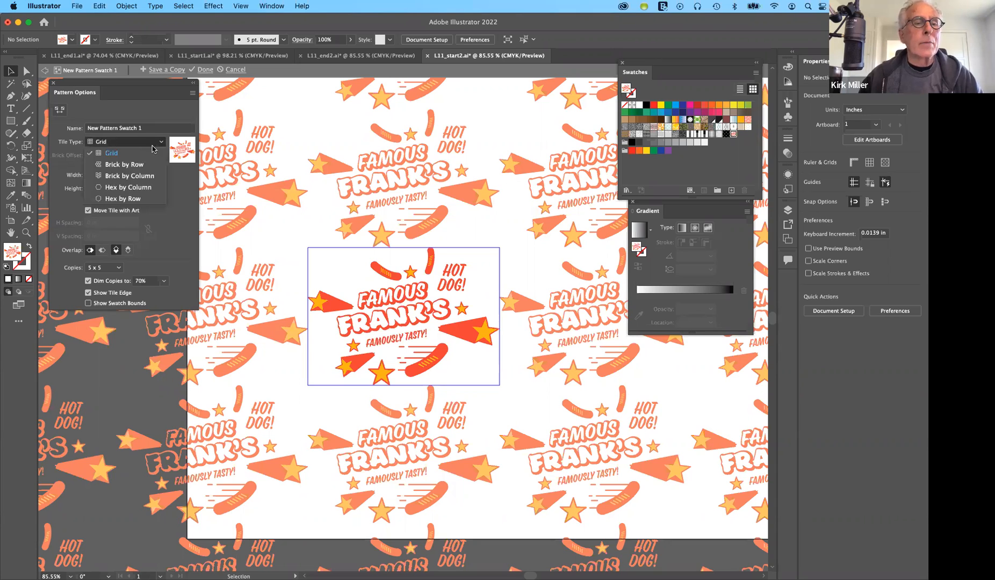
pyautogui.click(142, 188)
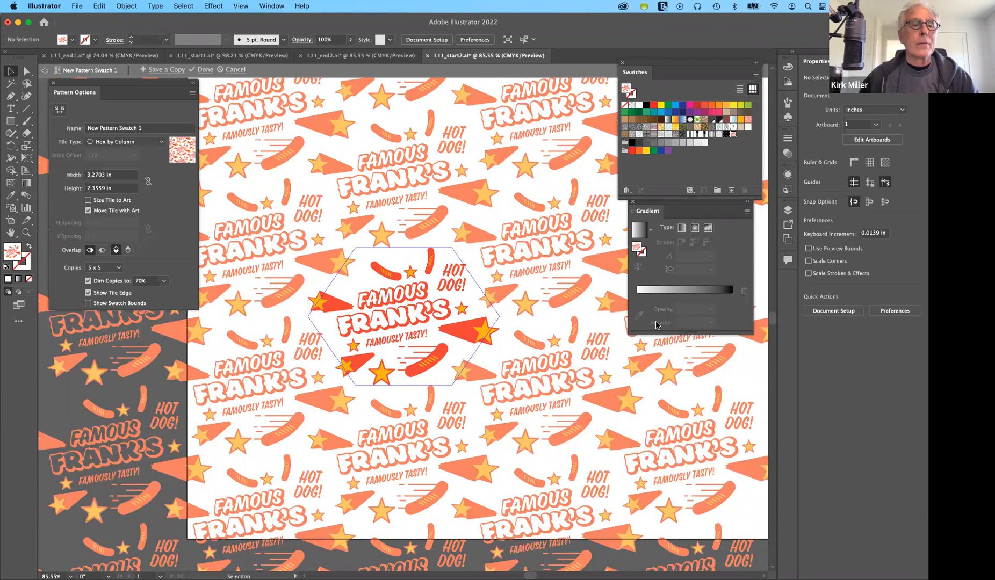
# Step: Enable Size Tile to Art, try the Hex by Row tile type, return to Hex by Column and finish editing the pattern
pyautogui.click(89, 201)
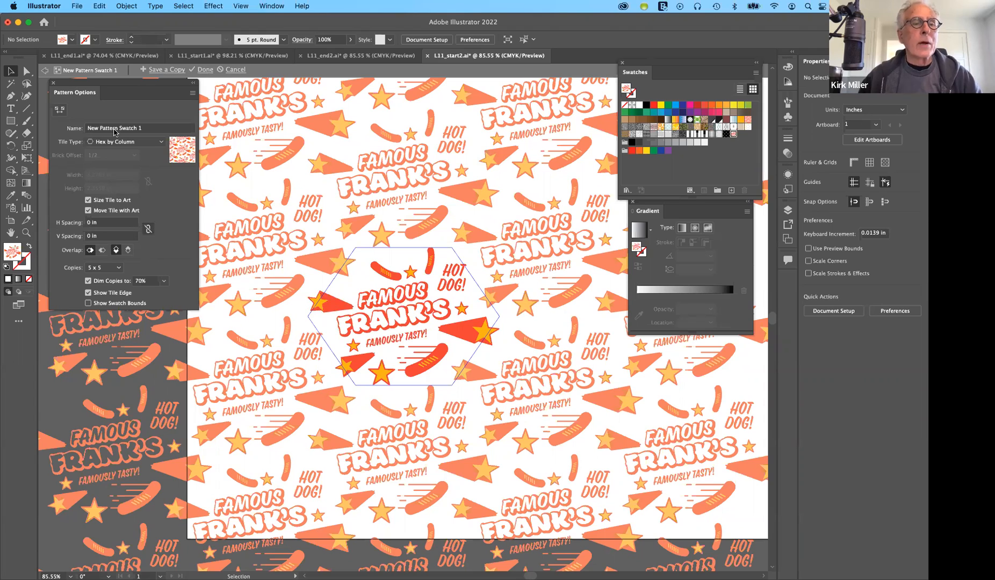
pyautogui.click(159, 142)
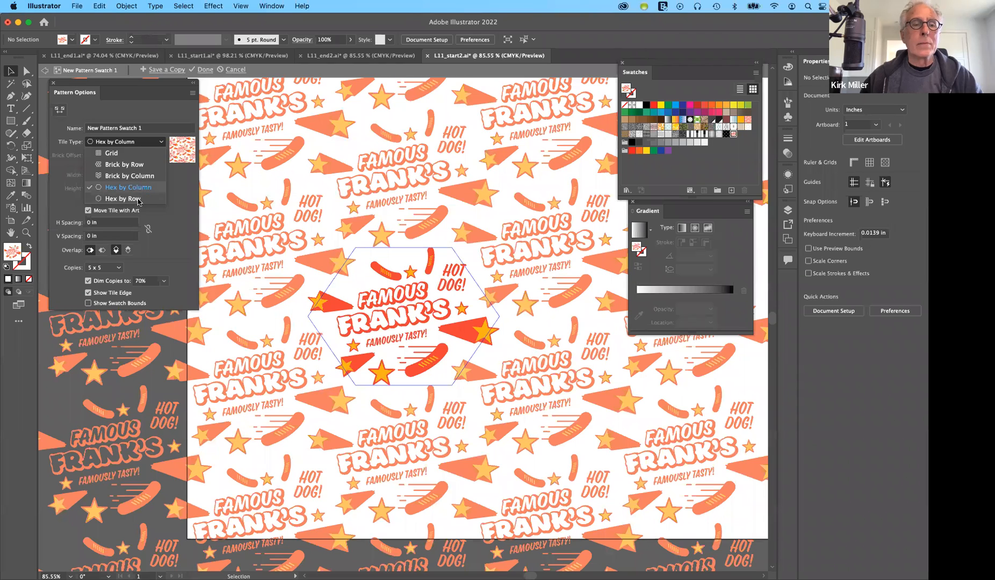
pyautogui.click(122, 198)
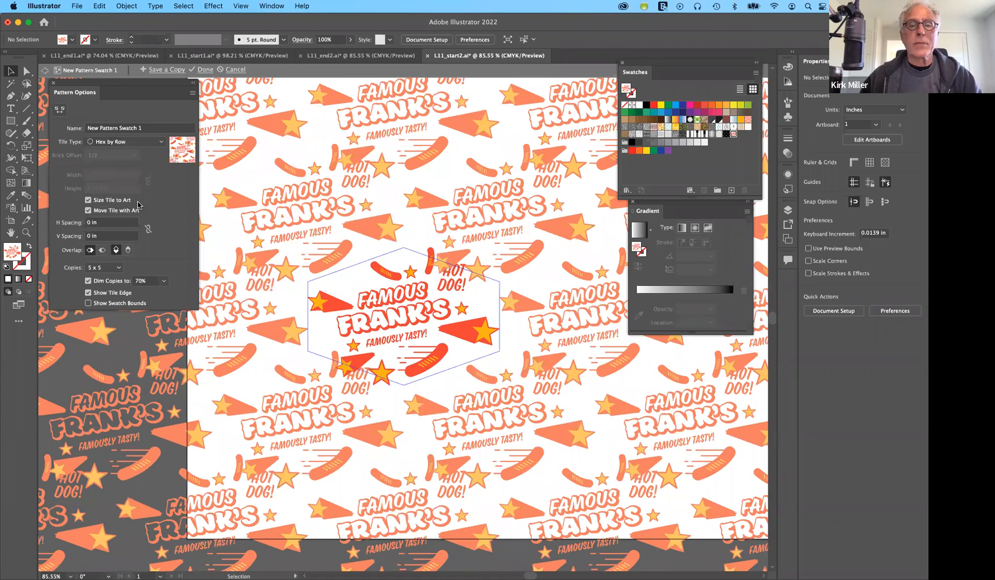
pyautogui.click(151, 143)
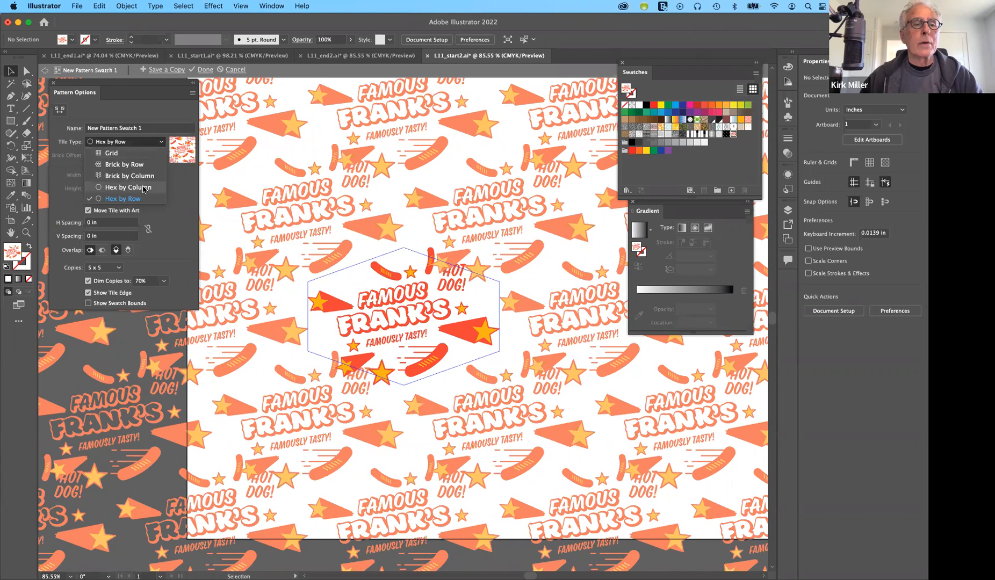
pyautogui.click(144, 188)
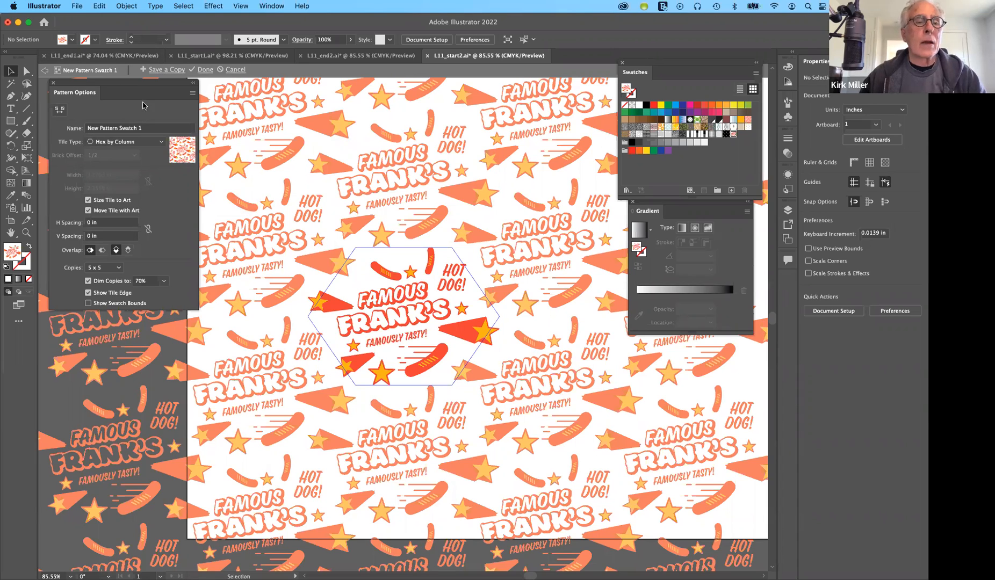
pyautogui.click(204, 71)
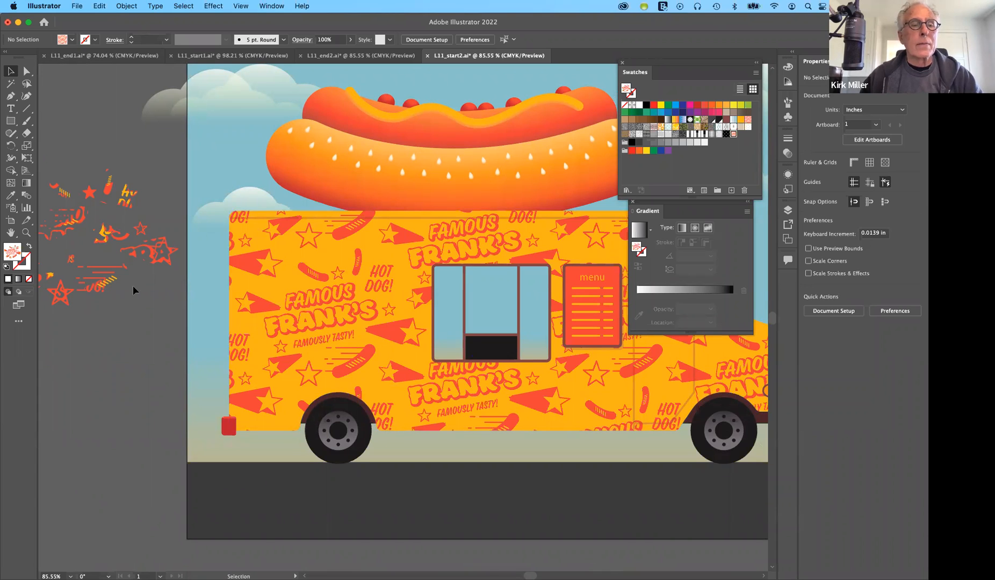
# Step: Move the pattern-filled Famous Frank's artwork group lower beside the artboard
pyautogui.hscroll(-8, 133, 286)
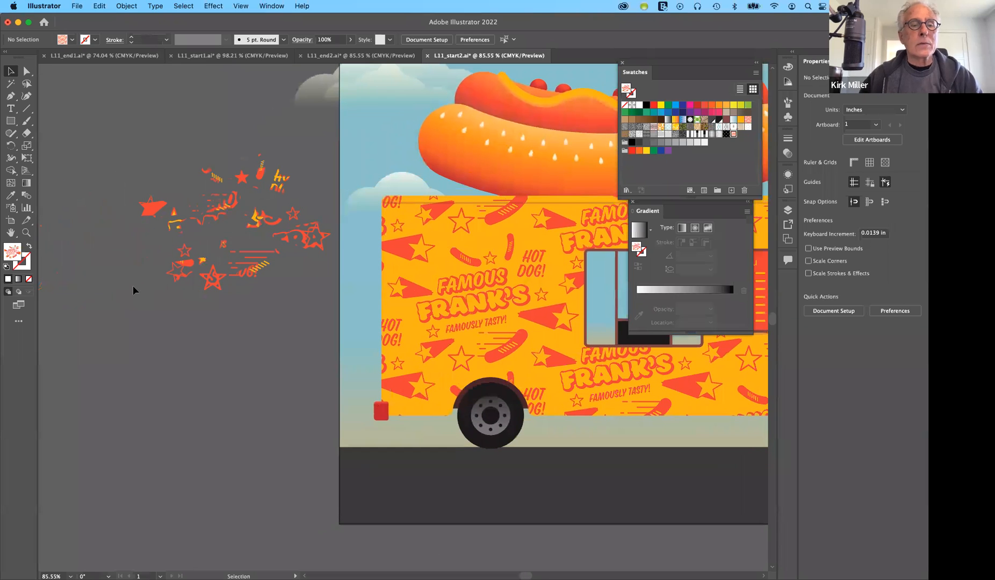
pyautogui.moveTo(305, 235); pyautogui.dragTo(255, 381)
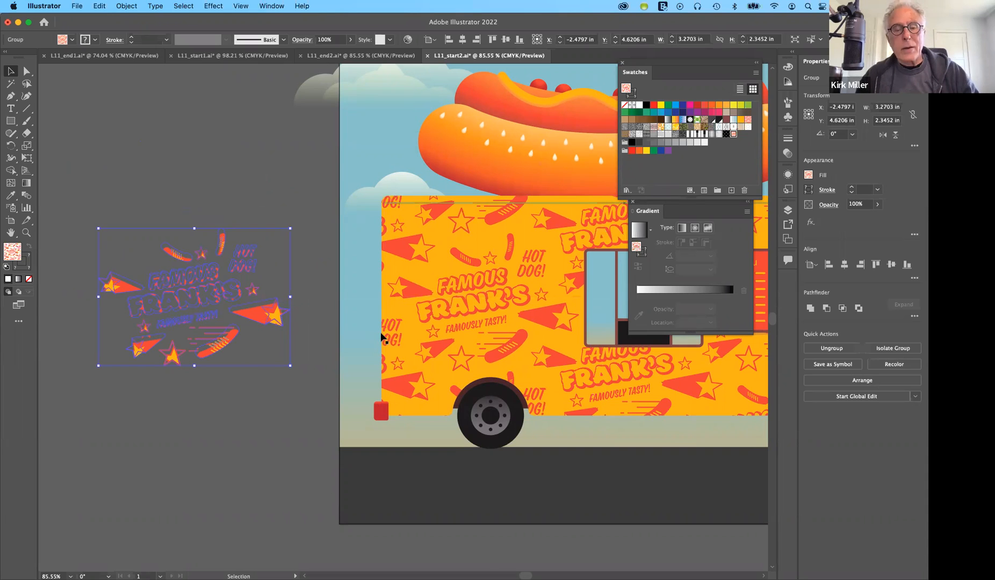
# Step: Undo the artwork move, the tile type changes and the Famous Frank's pattern fills on the truck body and artwork group
pyautogui.press('super+z')
pyautogui.press('super+z')
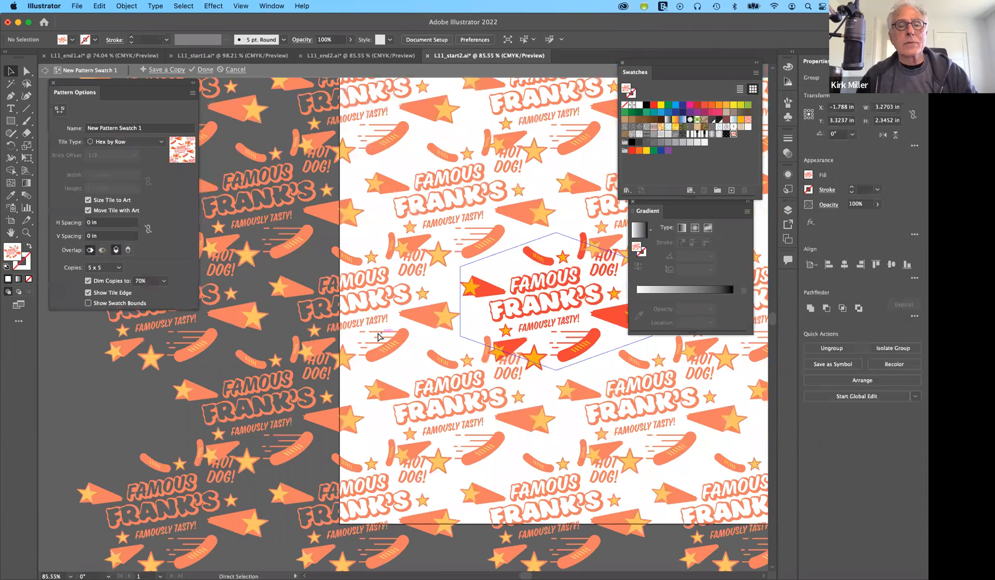
pyautogui.press('super+z')
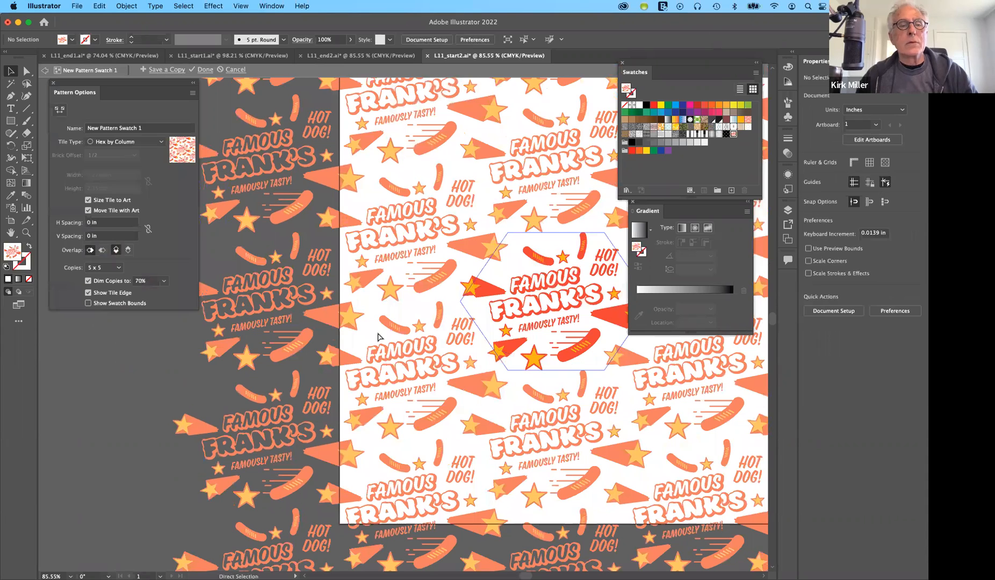
pyautogui.press('super+z')
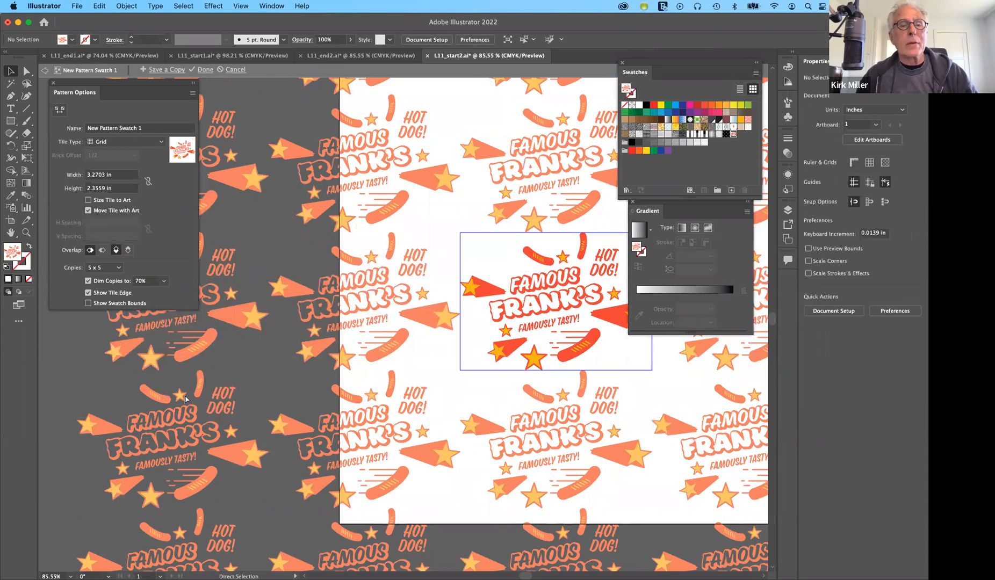
pyautogui.press('super+z')
pyautogui.press('super+z')
pyautogui.press('super+z')
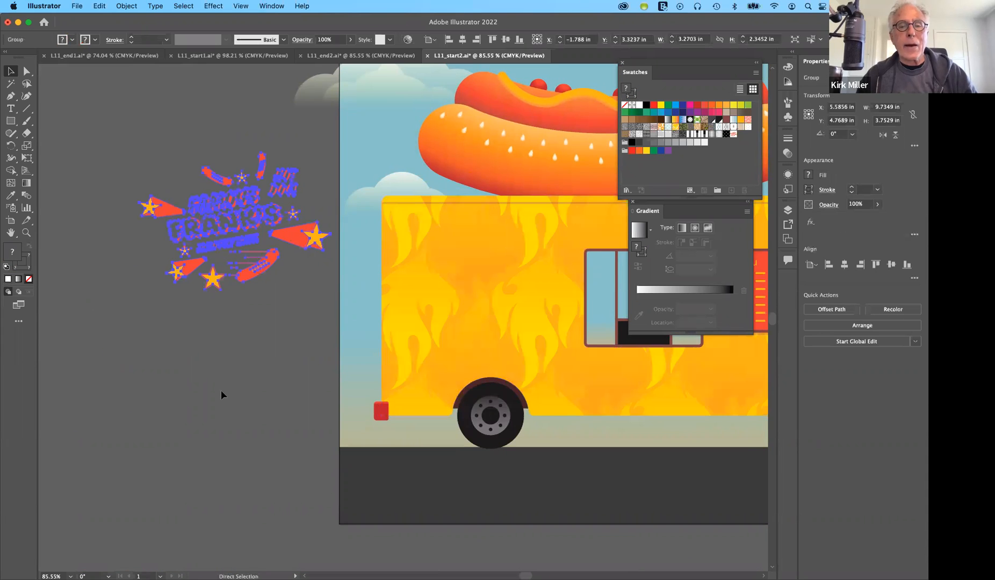
# Step: Undo the truck body's remaining pattern fill and the artwork group's move, back to the plain white truck
pyautogui.press('super+z')
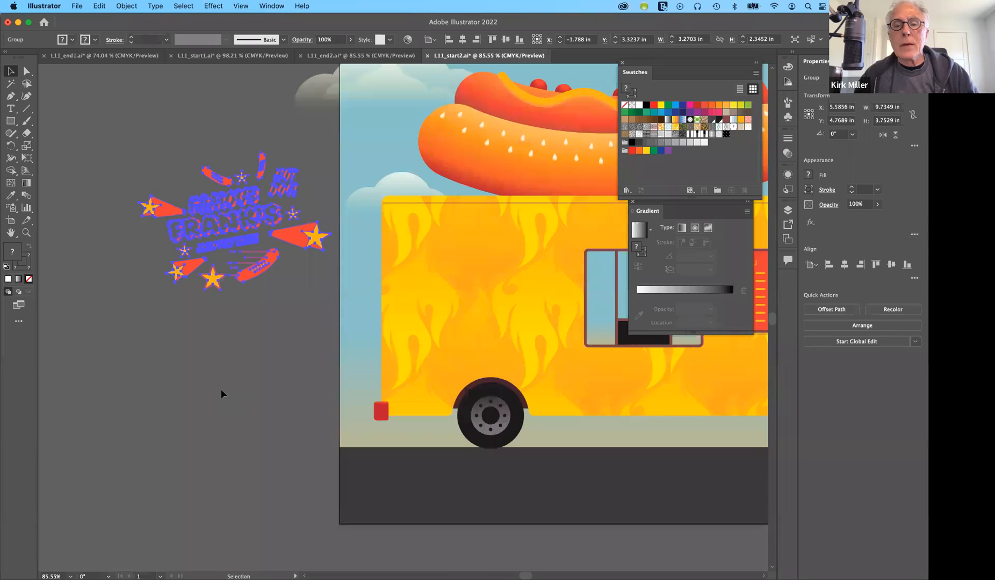
pyautogui.press('super+z')
pyautogui.press('super+z')
pyautogui.press('super+z')
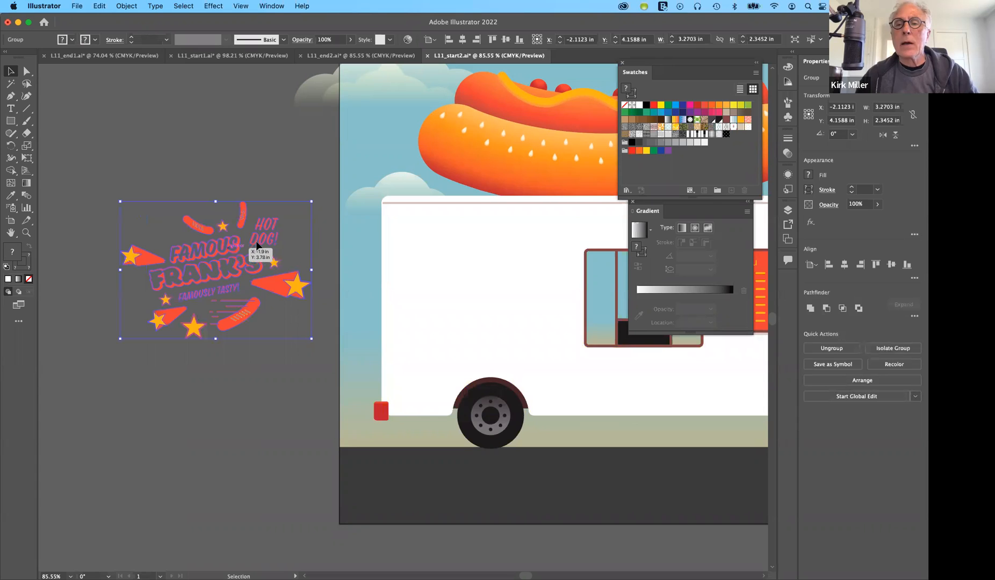
# Step: Create a pattern swatch from the Famous Frank's artwork group using Hex by Column and Size Tile to Art, and finish editing it
pyautogui.moveTo(257, 246); pyautogui.dragTo(676, 239)
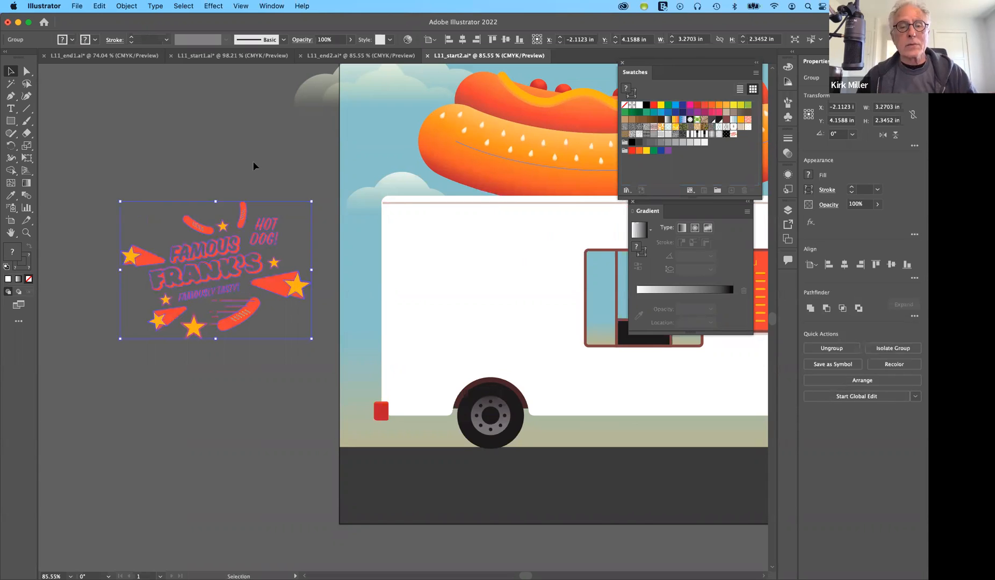
pyautogui.click(253, 166)
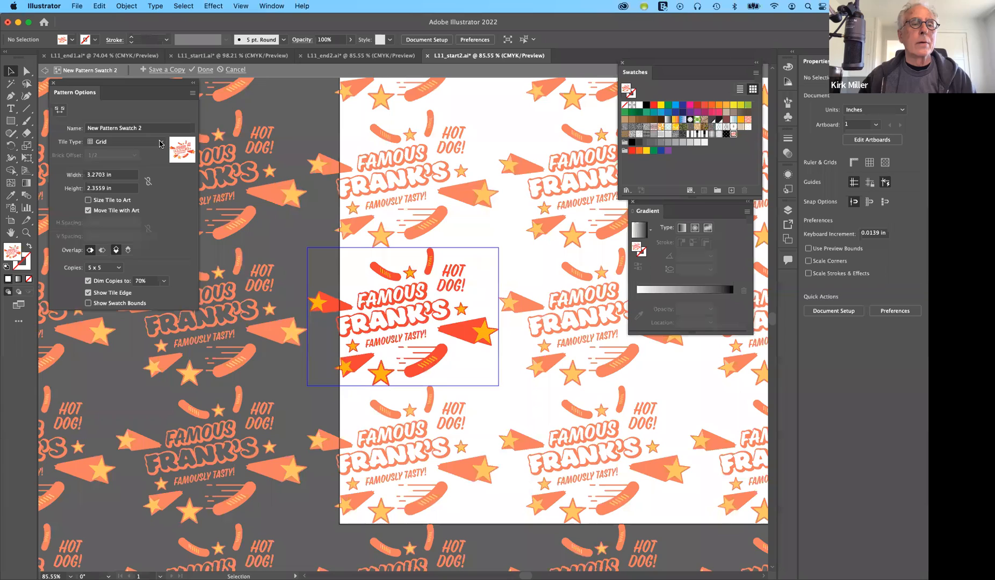
pyautogui.click(158, 143)
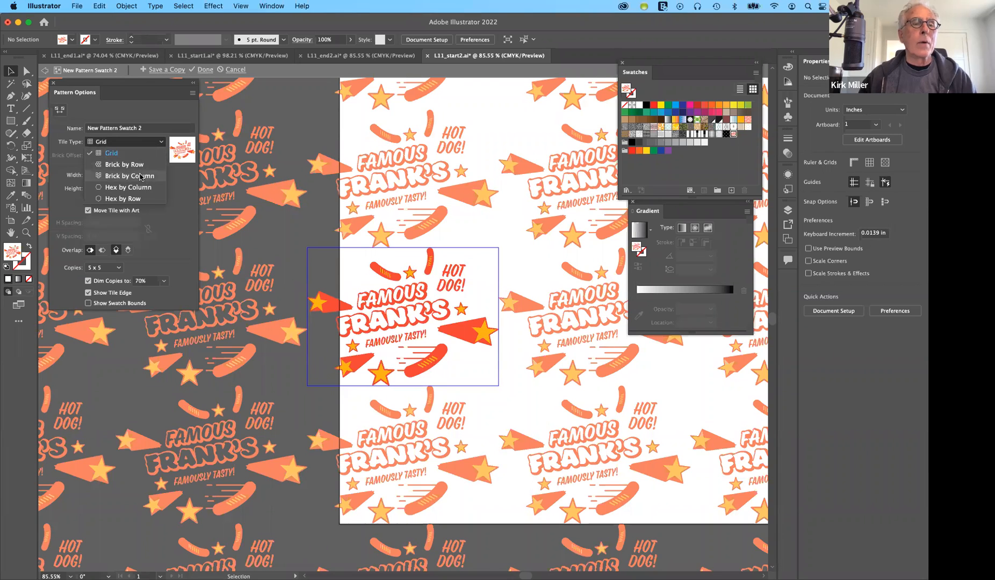
pyautogui.click(138, 189)
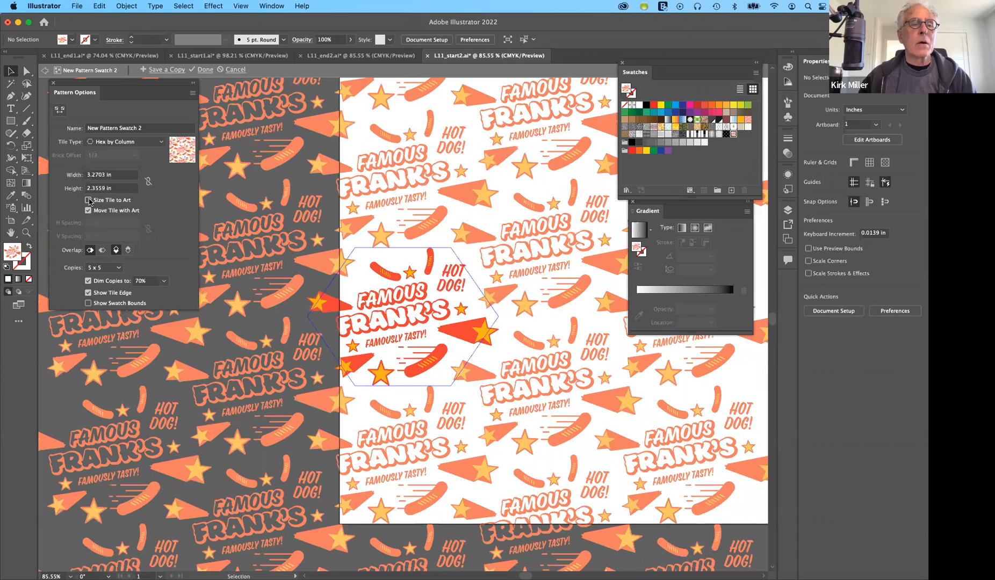
pyautogui.click(89, 200)
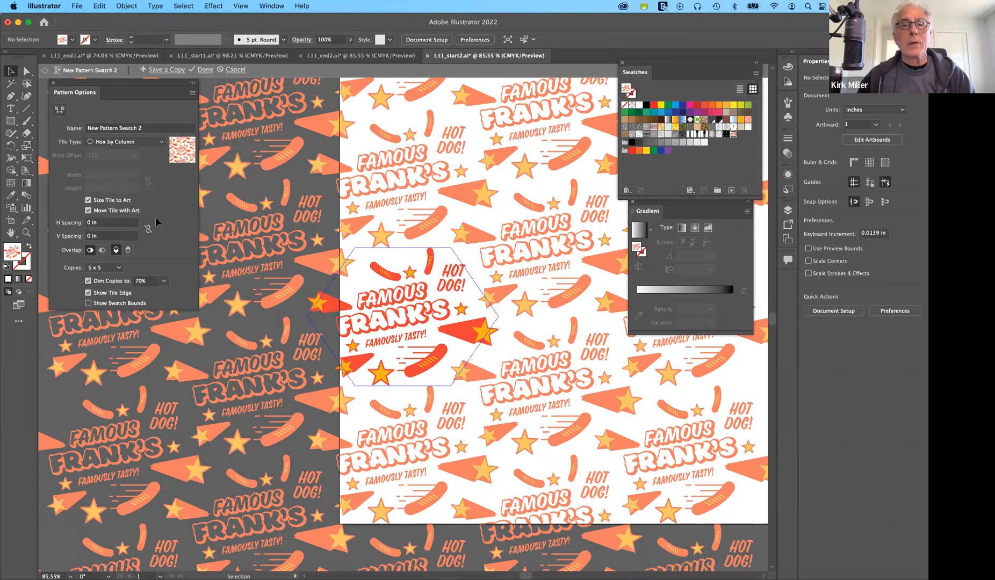
pyautogui.click(205, 71)
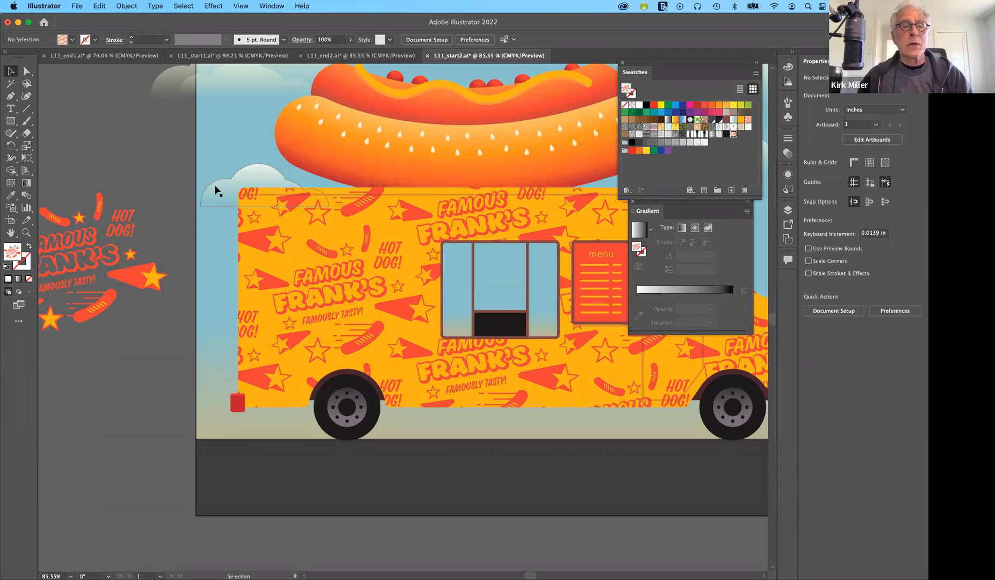
# Step: Examine the pattern on the truck body and browse the Patterns categories of the swatch libraries, including Nature
pyautogui.hscroll(-4, 72, 275)
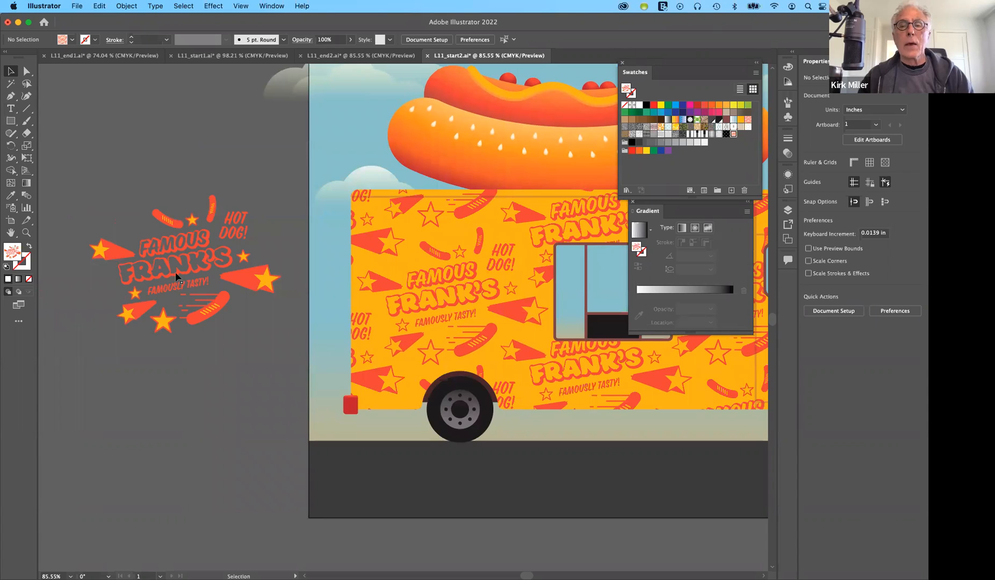
pyautogui.click(626, 191)
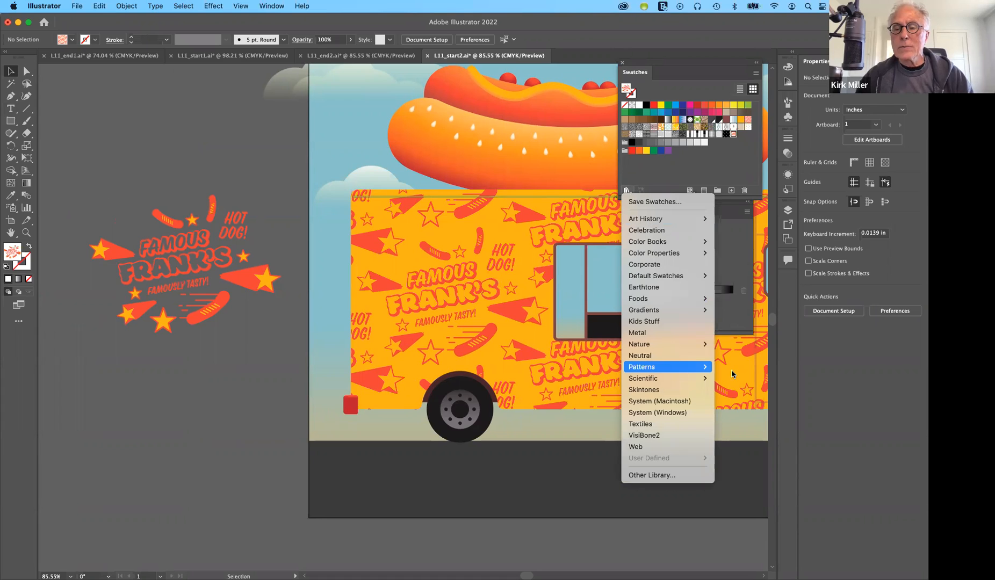
pyautogui.moveTo(738, 369)
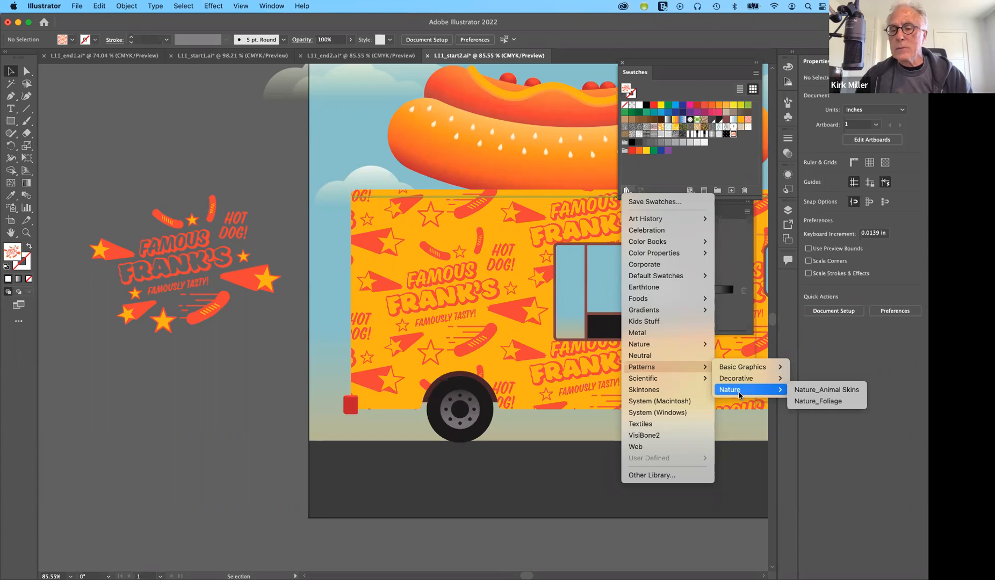
pyautogui.click(283, 320)
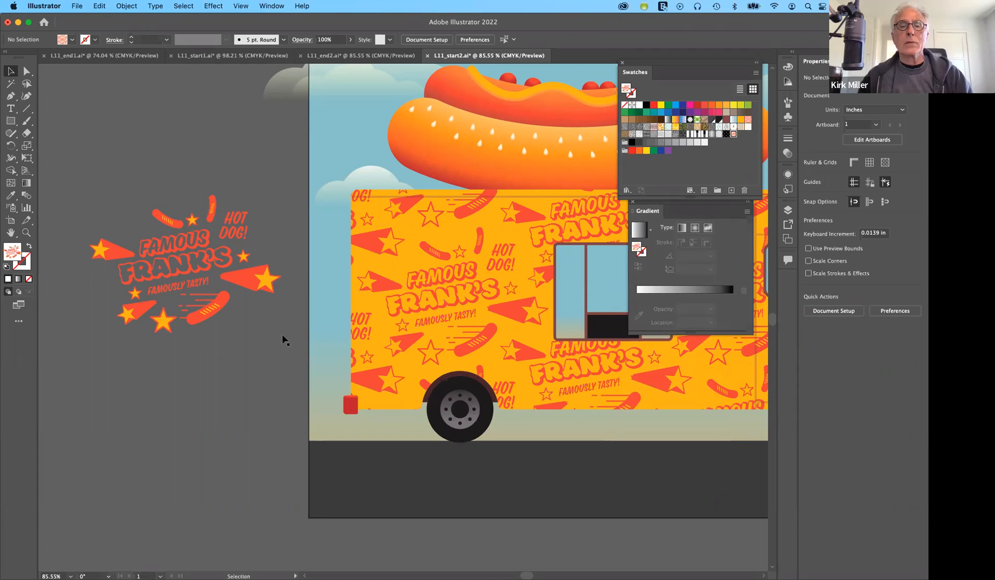
pyautogui.hscroll(-3, 282, 339)
pyautogui.scroll(2, 282, 340)
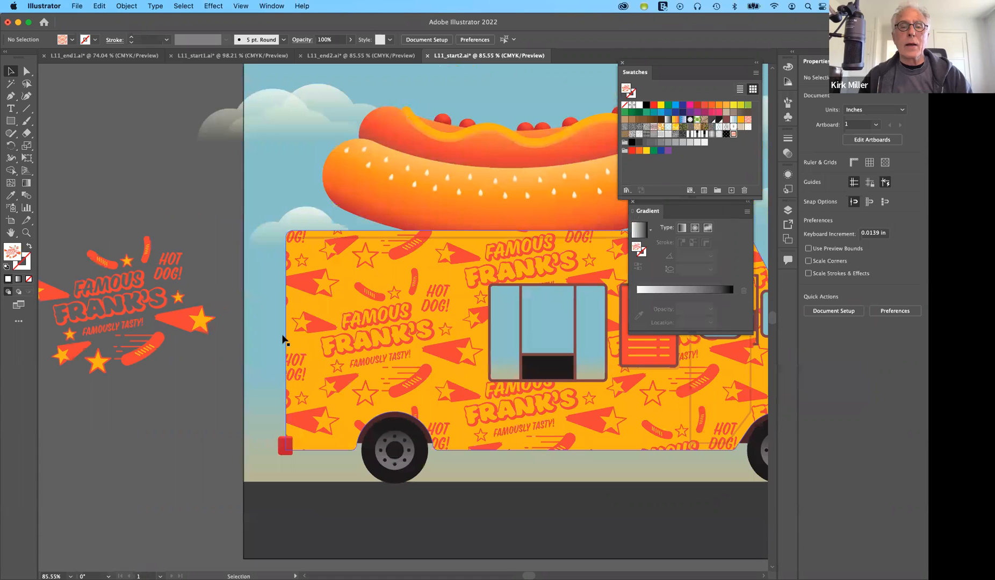
pyautogui.hscroll(4, 283, 340)
pyautogui.scroll(1, 284, 340)
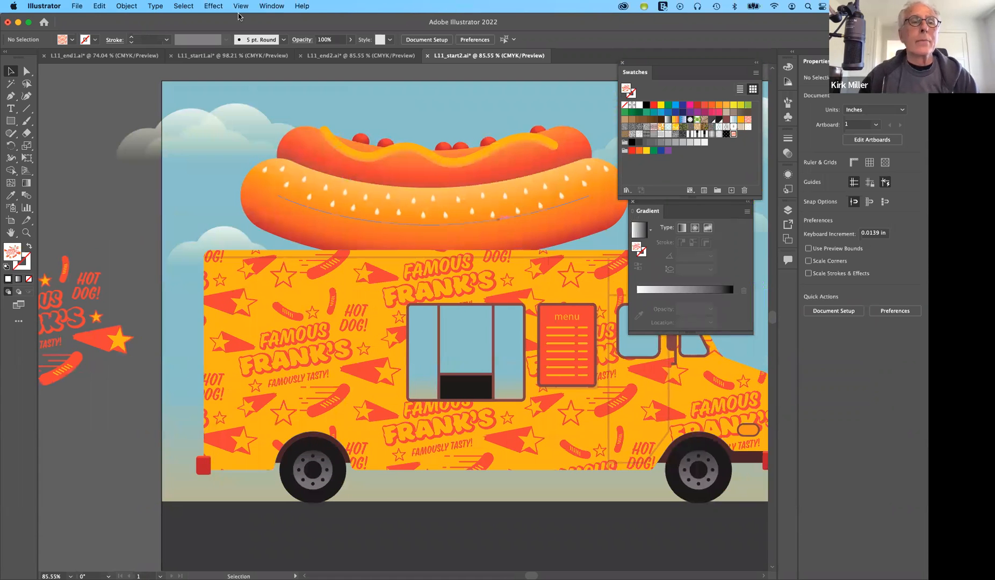
# Step: View L11_end1.ai, then in L11_start1.ai try the yellow-orange gradient swatch on the tan background rectangle and replace it with the blue gradient swatch
pyautogui.click(117, 56)
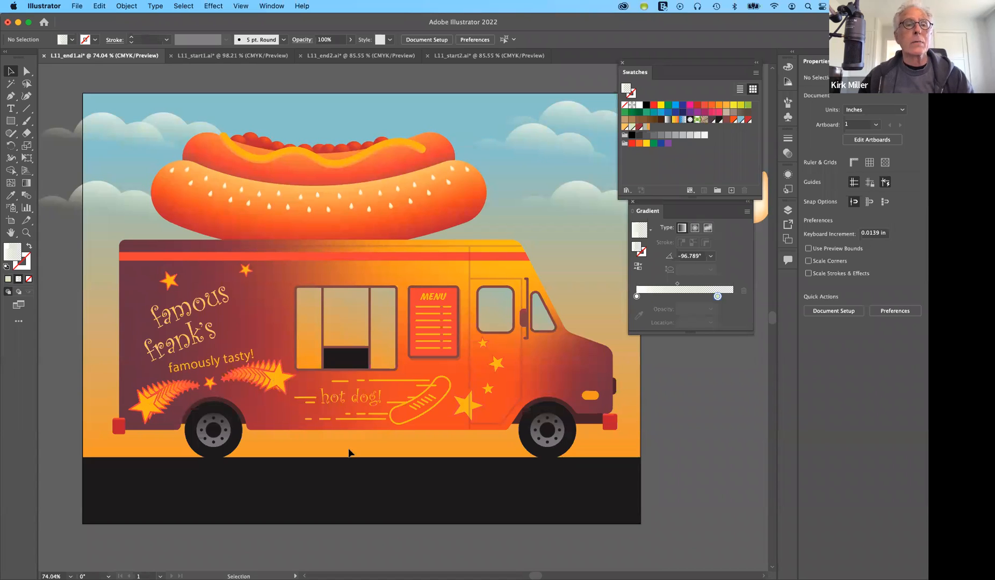
pyautogui.click(245, 58)
pyautogui.click(101, 477)
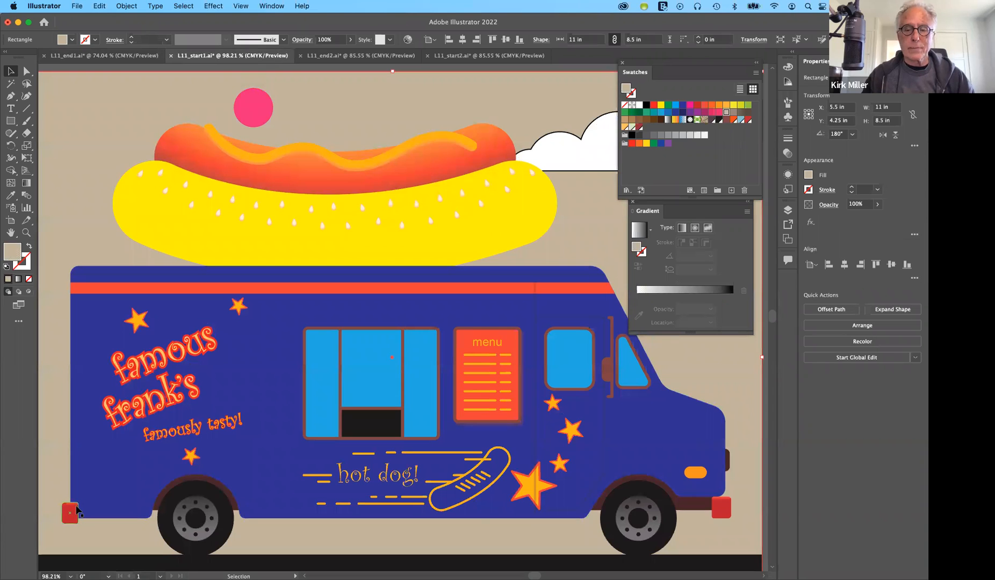
pyautogui.scroll(-3, 75, 512)
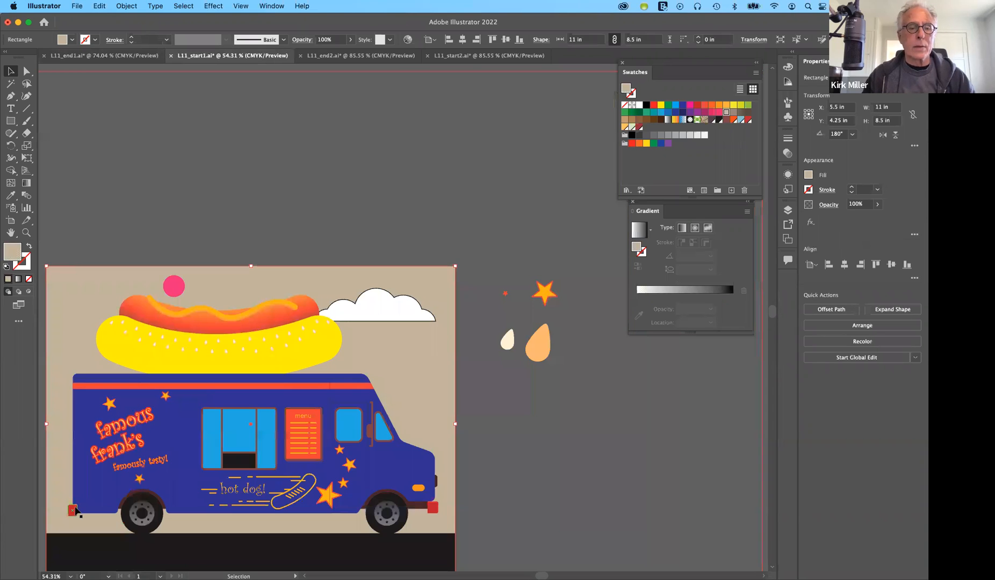
pyautogui.scroll(1, 75, 511)
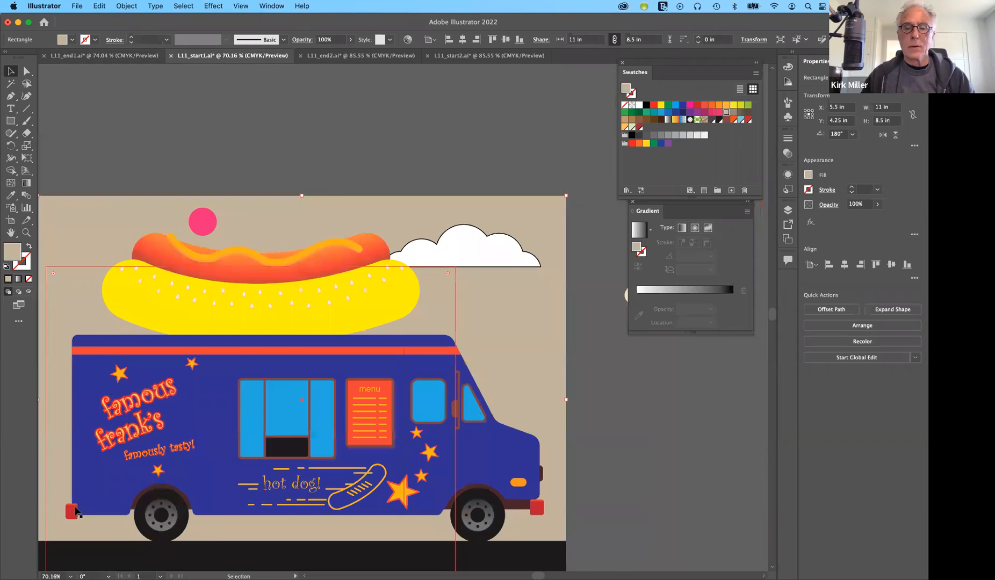
pyautogui.scroll(1, 75, 511)
pyautogui.scroll(-1, 76, 512)
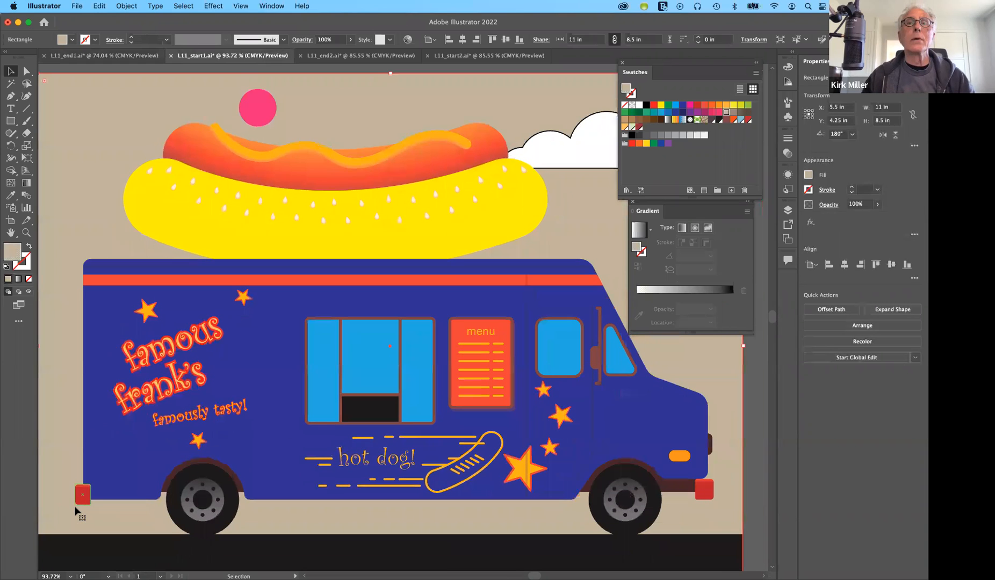
pyautogui.scroll(1, 75, 512)
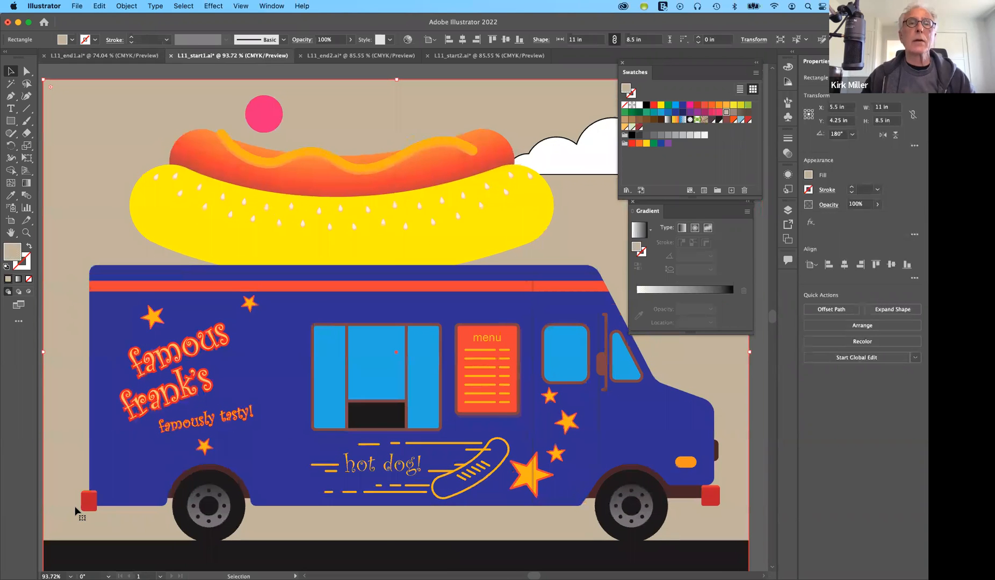
pyautogui.scroll(1, 75, 512)
pyautogui.scroll(-1, 75, 512)
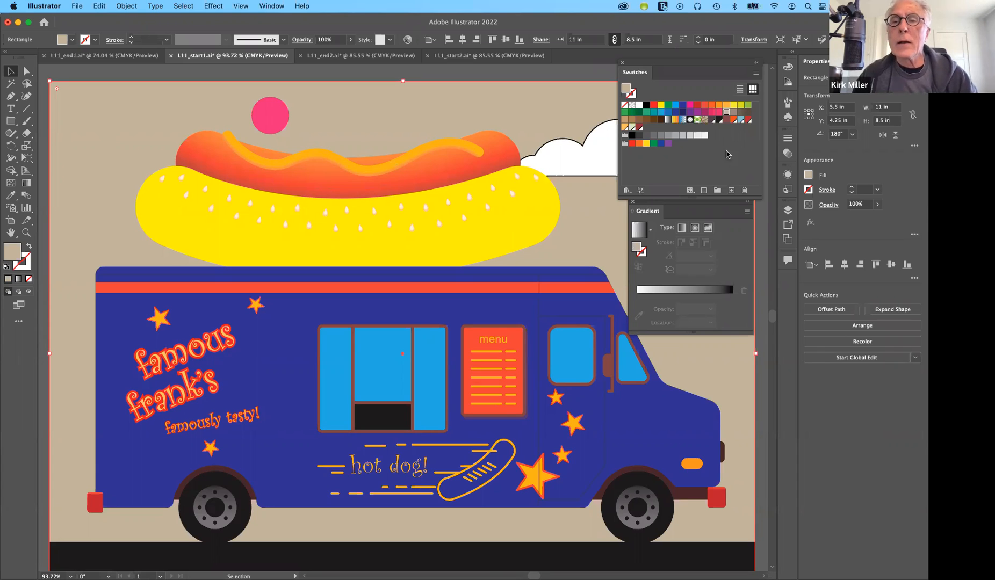
pyautogui.click(676, 120)
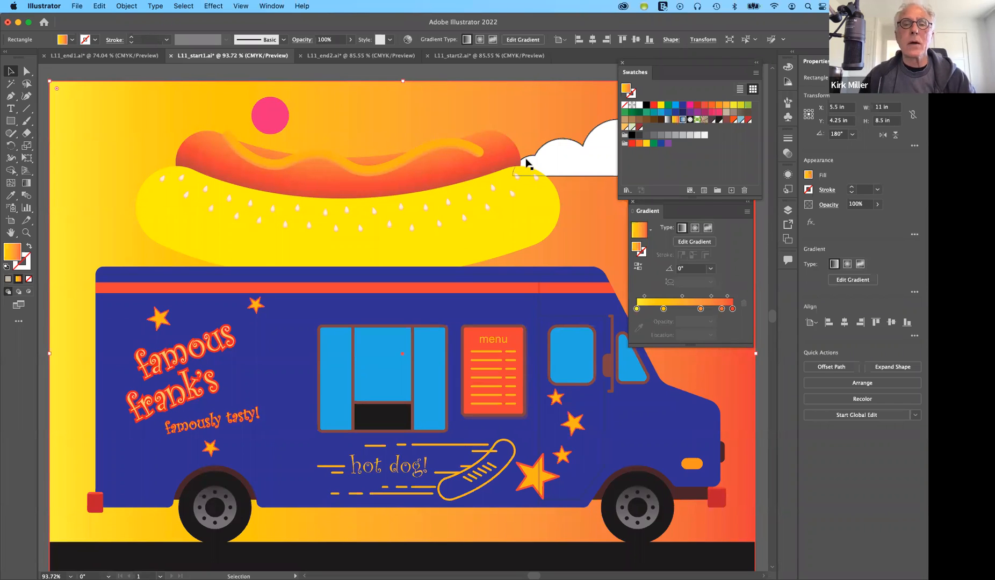
pyautogui.press('super+z')
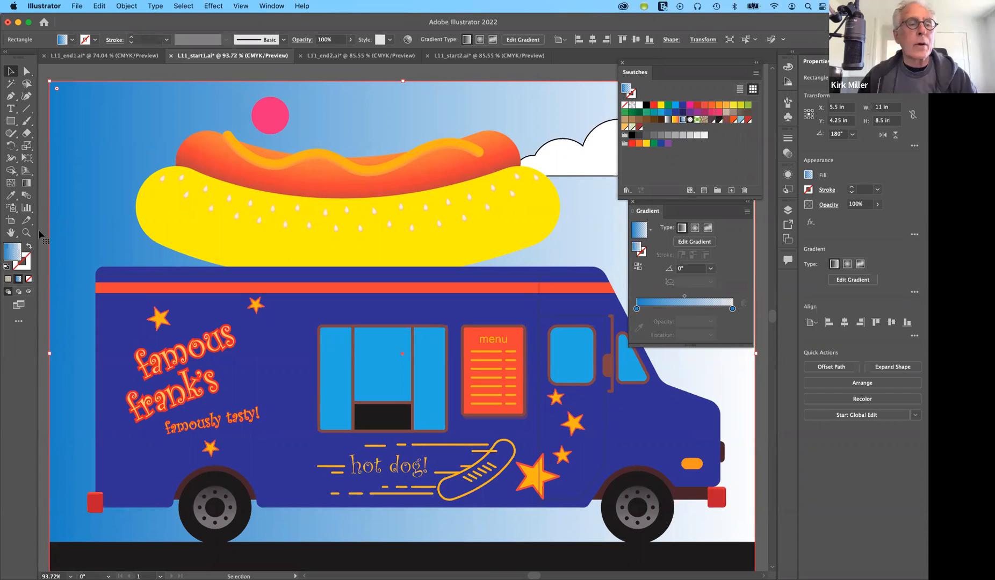
# Step: Use the Gradient tool on the background to move the blue color stop to 18.9216% and shift the whole gradient slightly sideways
pyautogui.click(27, 184)
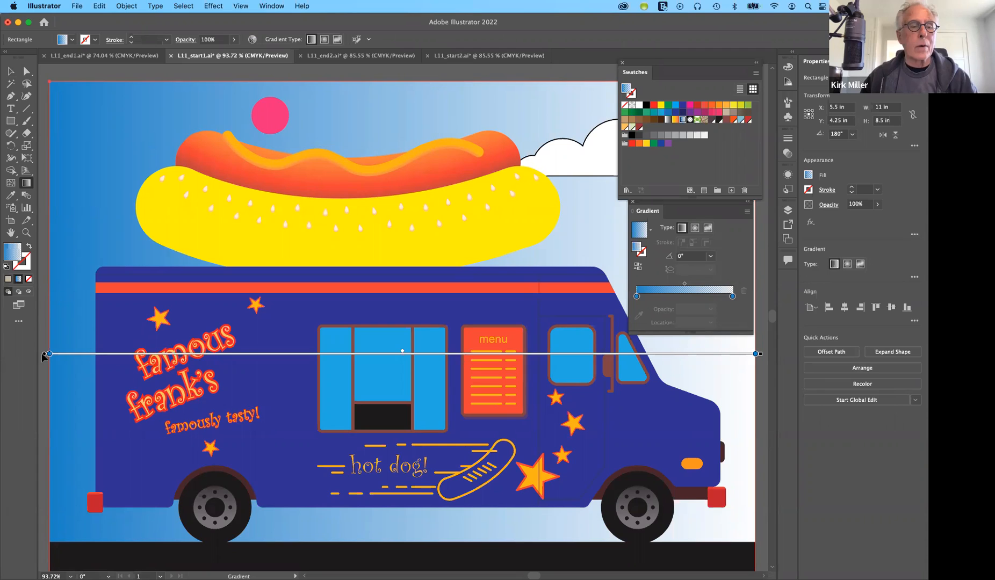
pyautogui.moveTo(47, 356); pyautogui.dragTo(453, 354)
pyautogui.moveTo(336, 360); pyautogui.dragTo(183, 353)
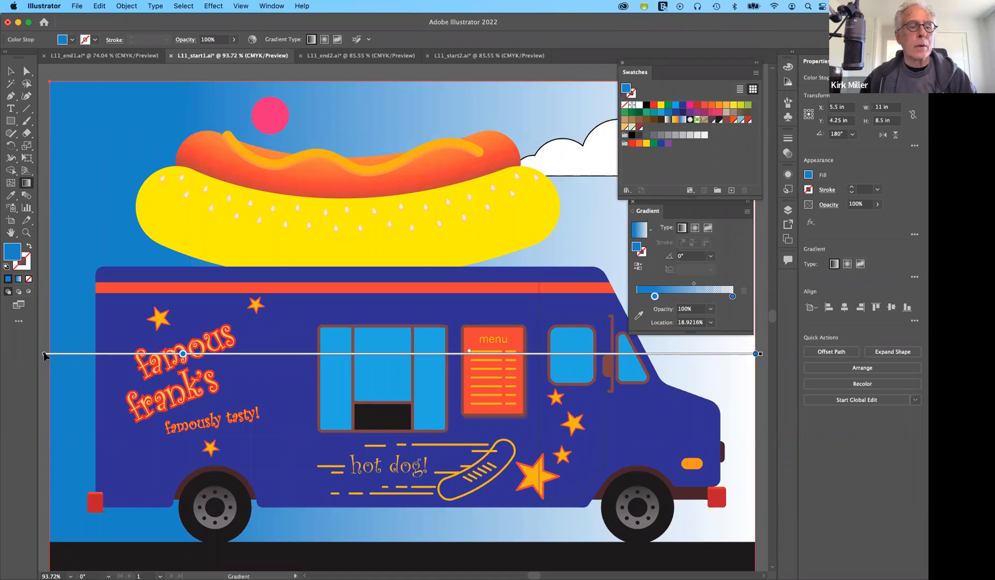
pyautogui.moveTo(46, 354); pyautogui.dragTo(51, 308)
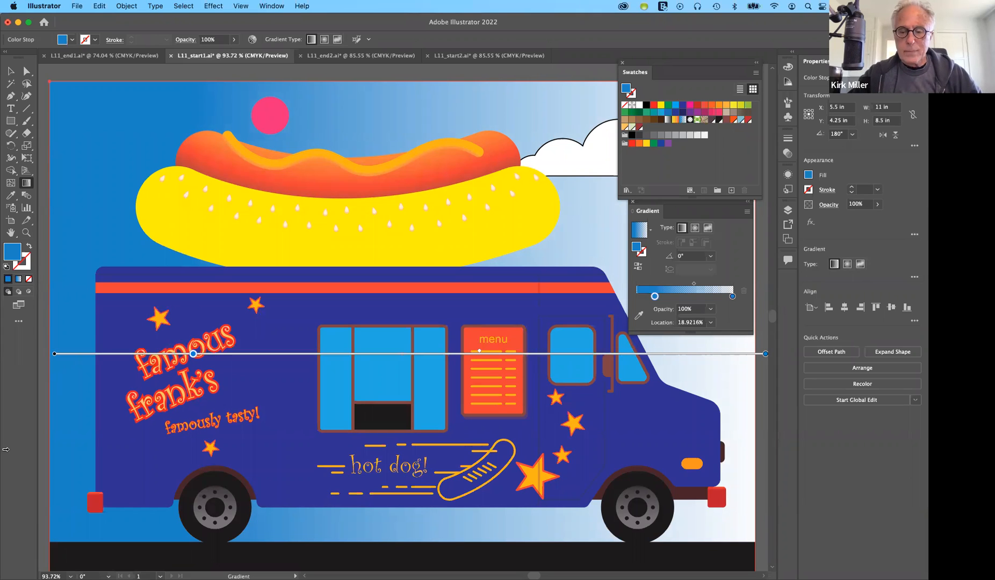
# Step: Move the Swatches and Gradient panels clear of the artboard and rotate the background gradient to -90°
pyautogui.press('super+minus')
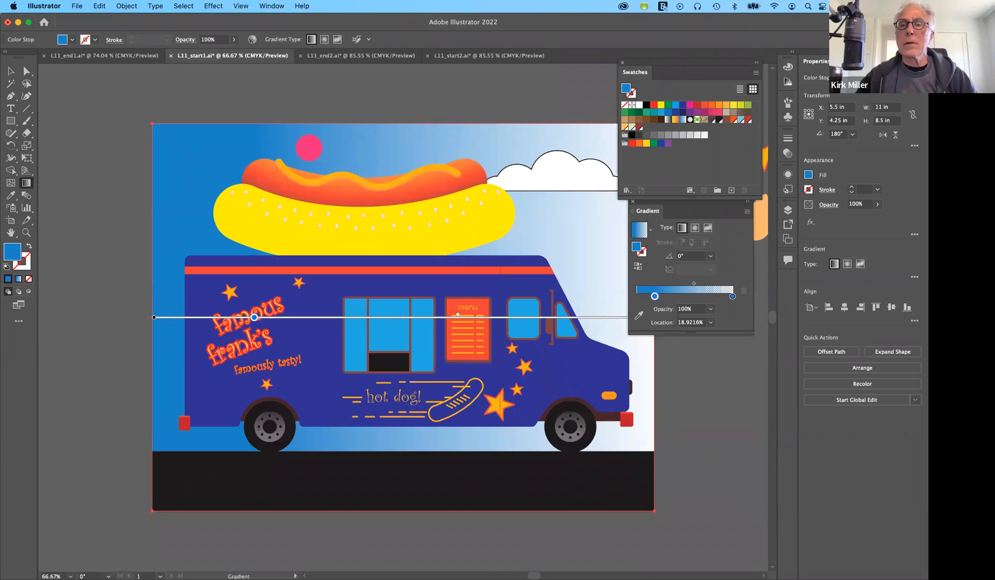
pyautogui.moveTo(683, 62); pyautogui.dragTo(734, 41)
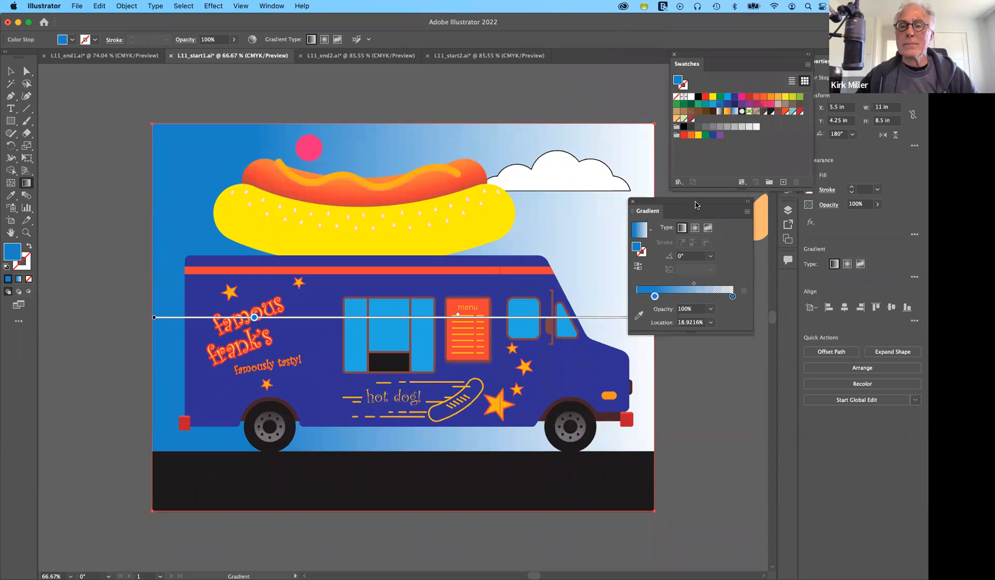
pyautogui.moveTo(696, 204); pyautogui.dragTo(749, 221)
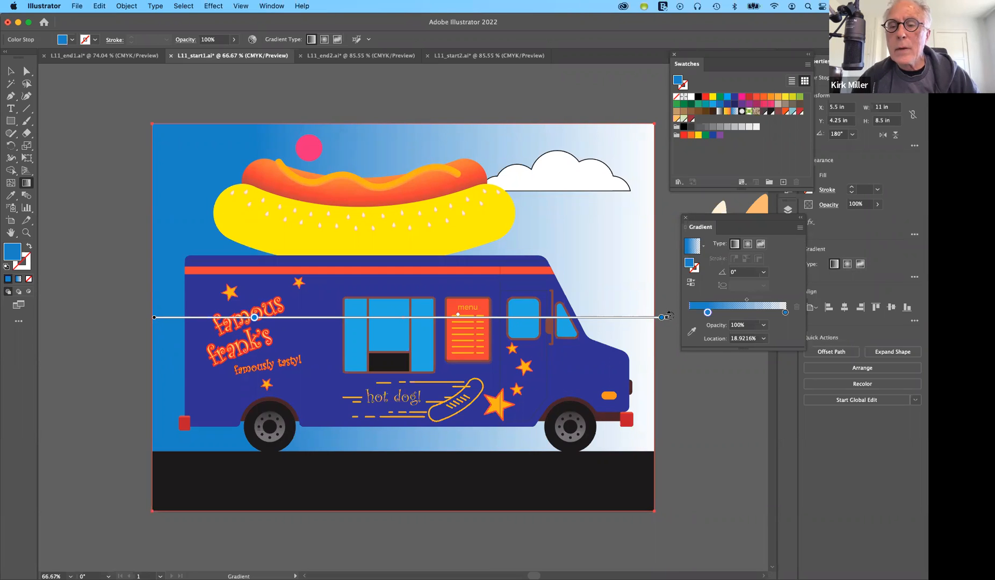
pyautogui.moveTo(671, 317)
pyautogui.mouseDown()
pyautogui.moveTo(645, 471)
pyautogui.moveTo(141, 482)
pyautogui.moveTo(161, 486)
pyautogui.mouseUp()
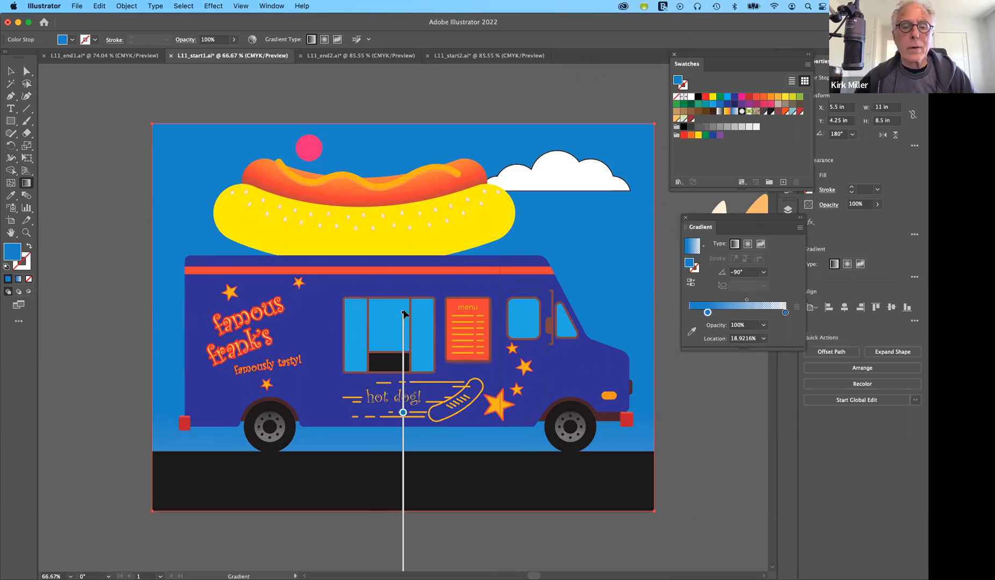
# Step: Start the background gradient just above the artboard and shorten it to end at the road's upper edge
pyautogui.moveTo(405, 313); pyautogui.dragTo(414, 106)
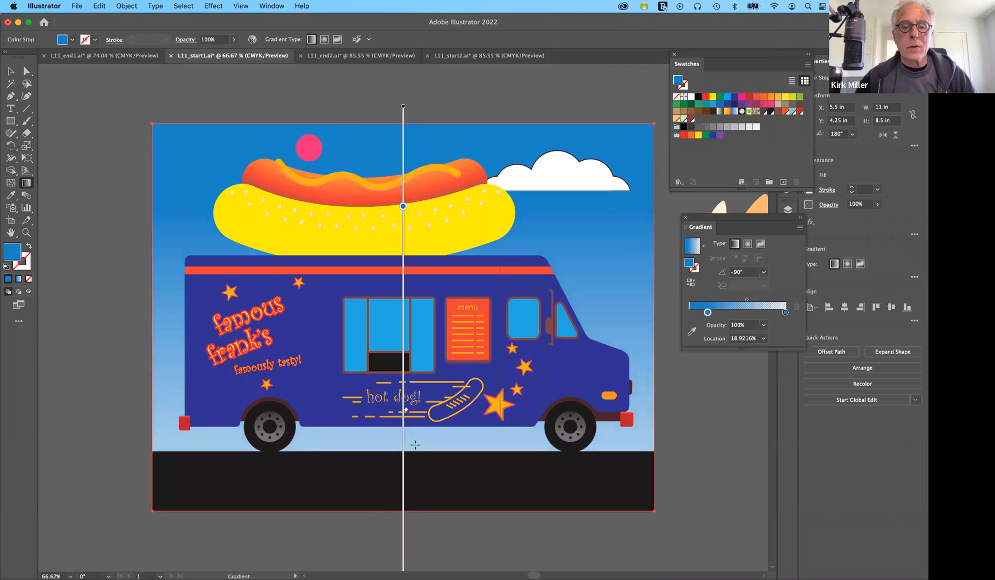
pyautogui.scroll(-5, 415, 449)
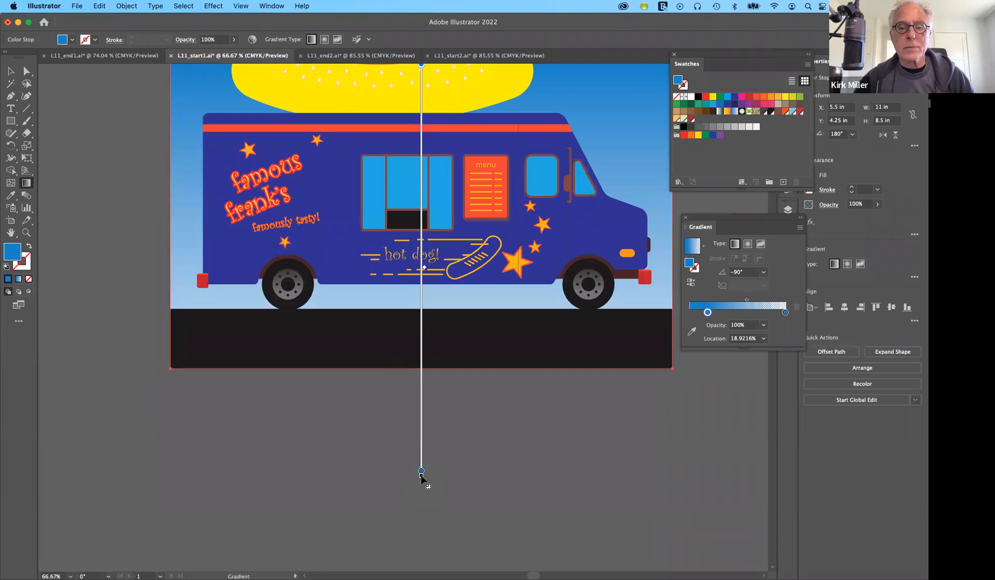
pyautogui.moveTo(421, 473); pyautogui.dragTo(421, 311)
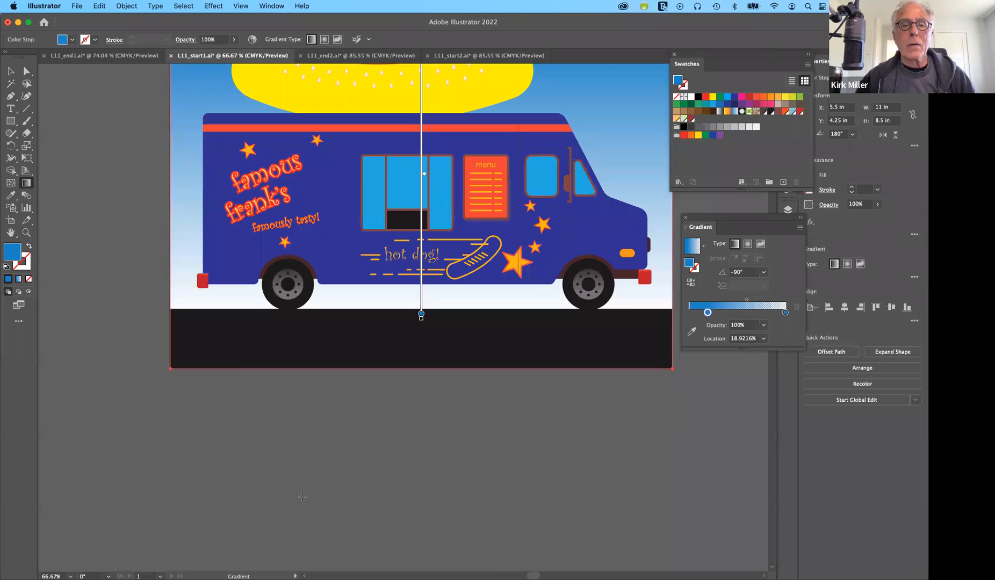
pyautogui.scroll(1, 302, 496)
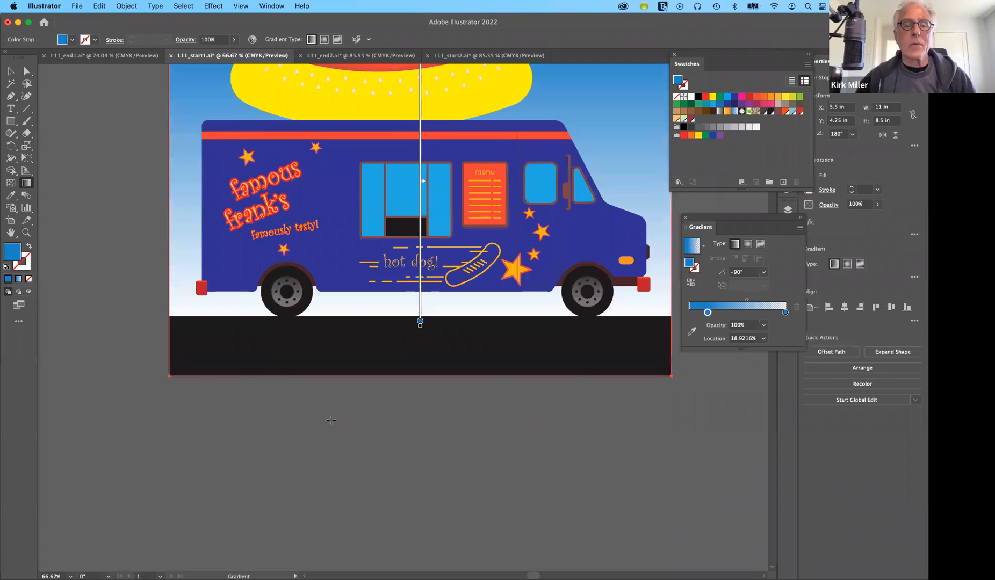
pyautogui.scroll(5, 332, 420)
pyautogui.scroll(2, 331, 420)
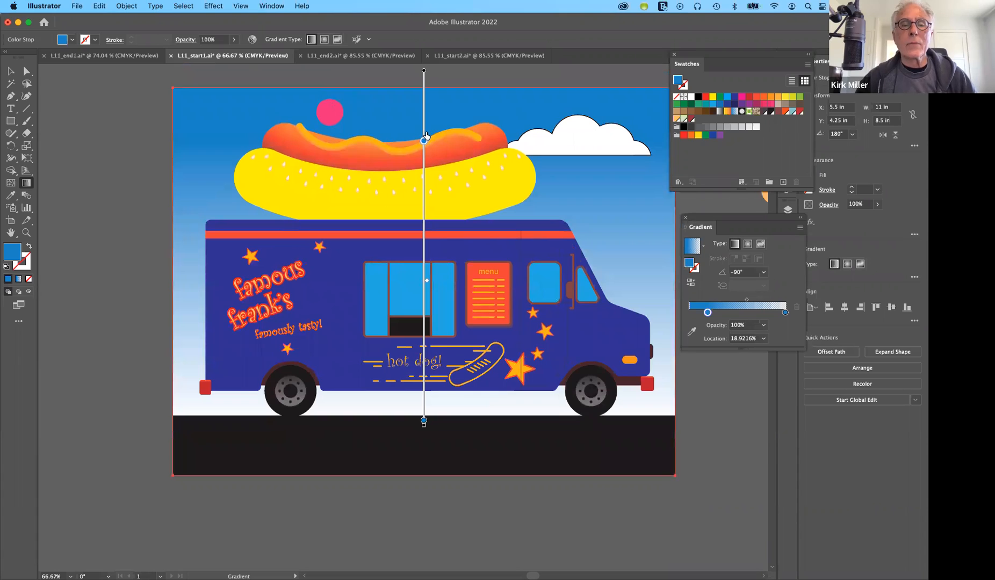
# Step: Move the background gradient's blue color stop to 20.7983% and recolor the end color stop with the light tan swatch
pyautogui.moveTo(425, 133); pyautogui.dragTo(425, 147)
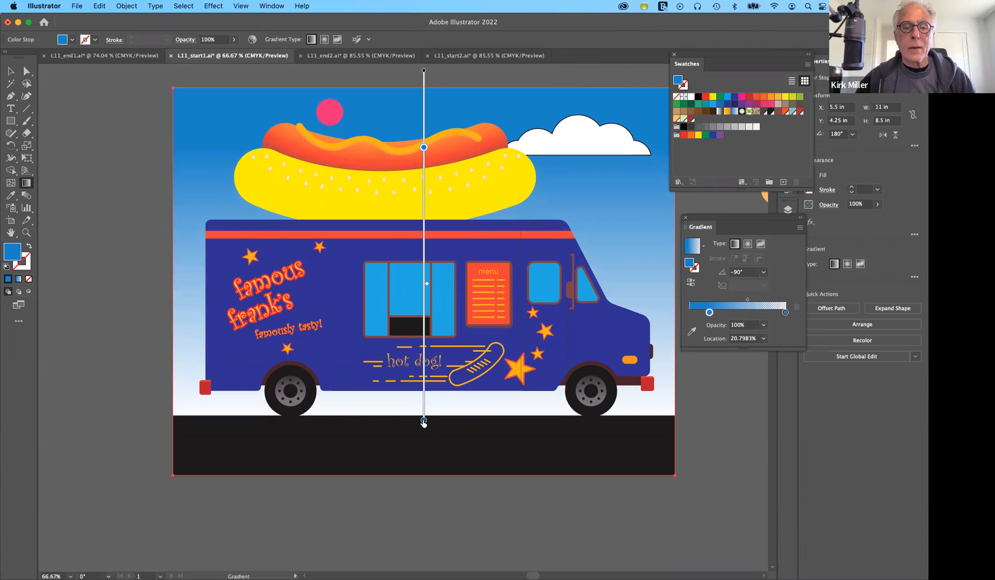
pyautogui.doubleClick(423, 421)
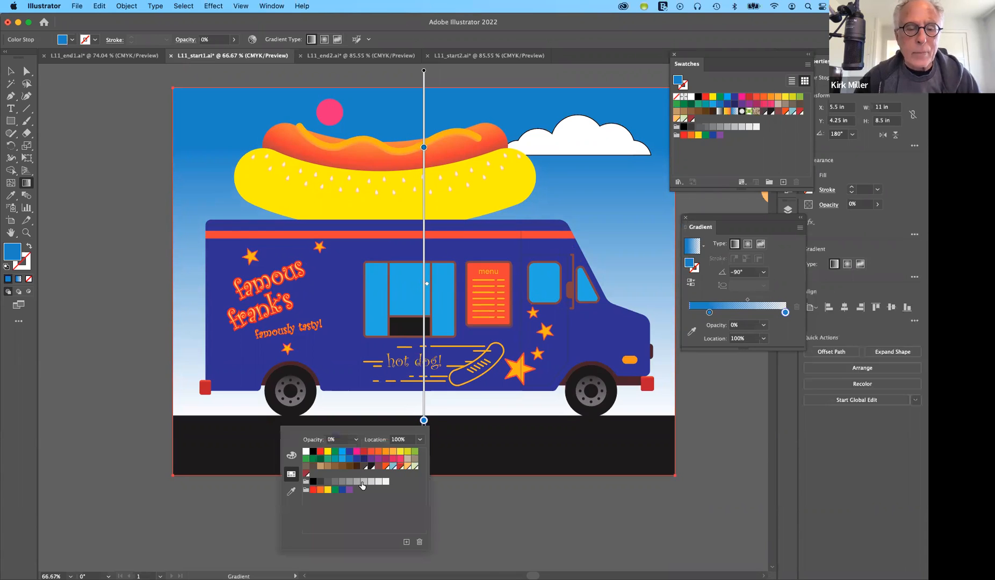
pyautogui.click(322, 467)
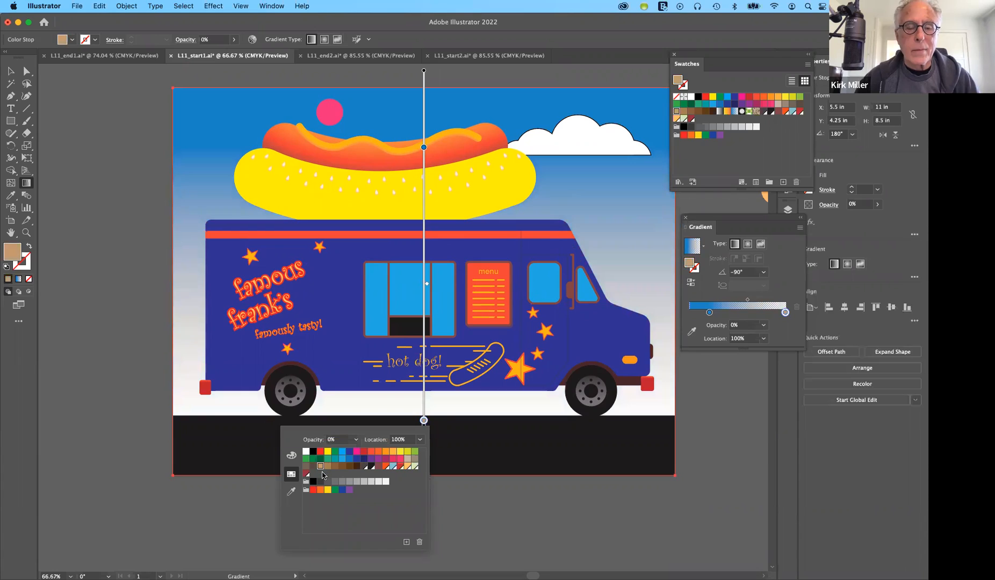
pyautogui.click(460, 438)
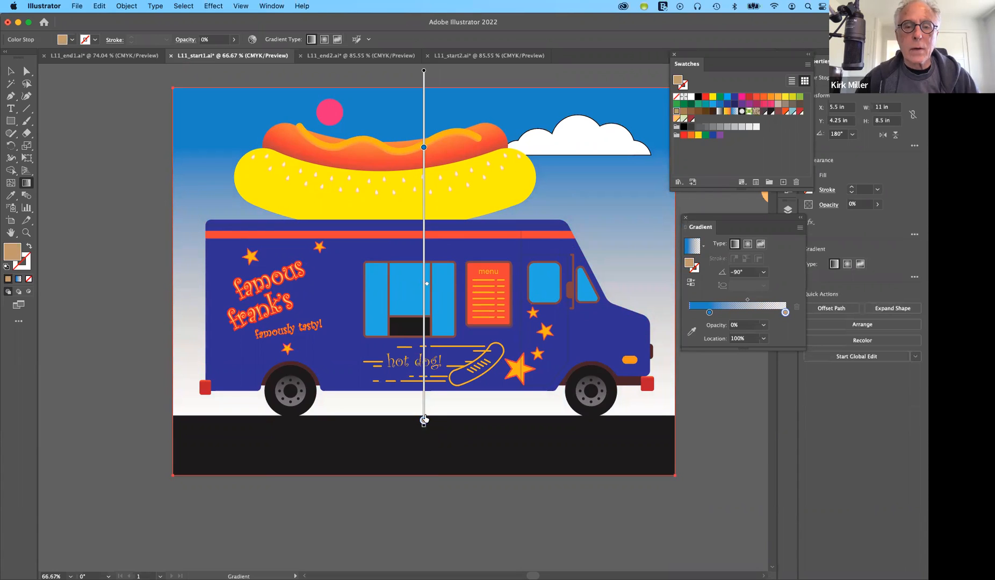
# Step: Move the gradient's end color stop to 93.6326% and the blue color stop to 12.7266%
pyautogui.moveTo(424, 420); pyautogui.dragTo(423, 398)
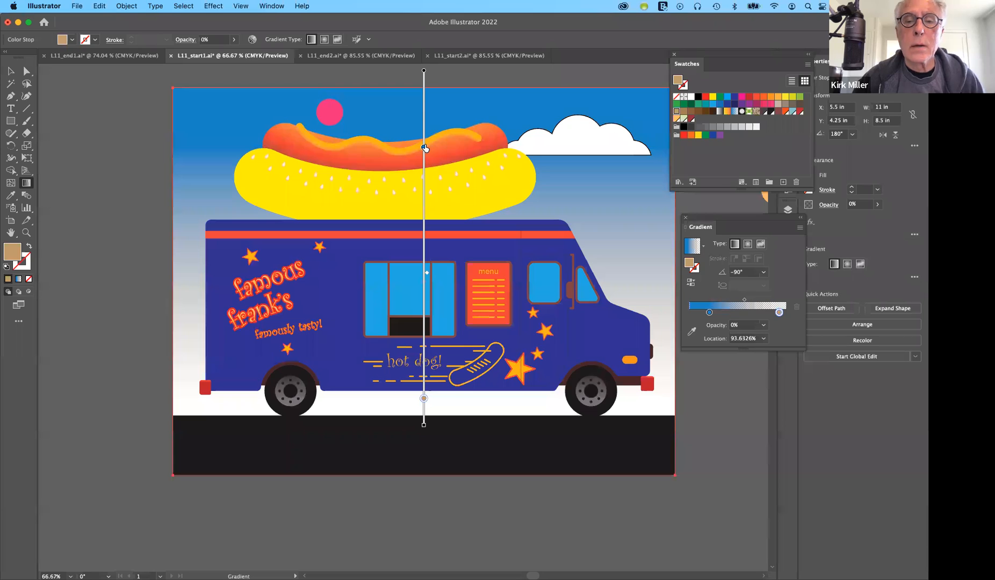
pyautogui.click(424, 148)
pyautogui.moveTo(427, 106); pyautogui.dragTo(424, 119)
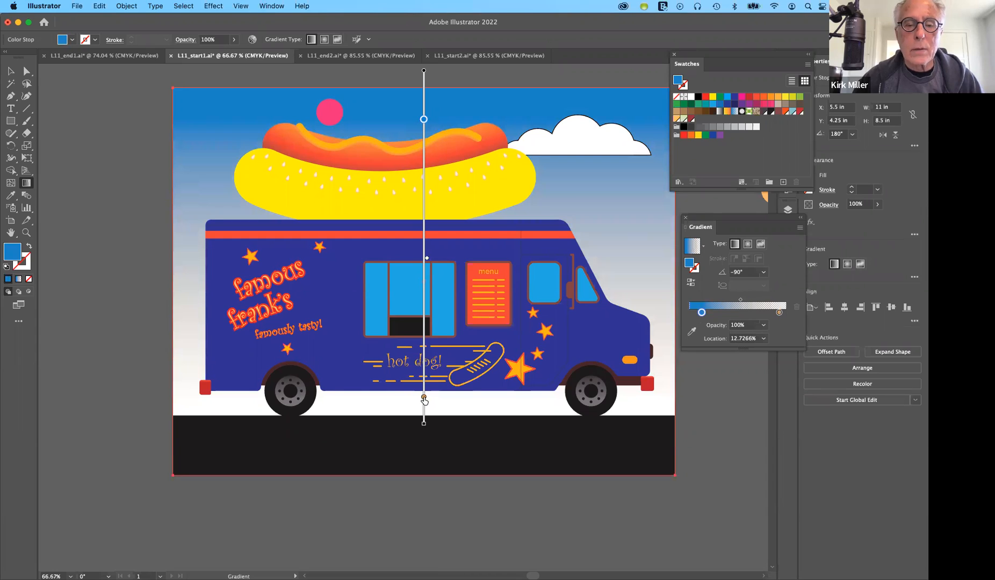
# Step: Recolor the gradient's end color stop with the darkest brown swatch
pyautogui.click(424, 398)
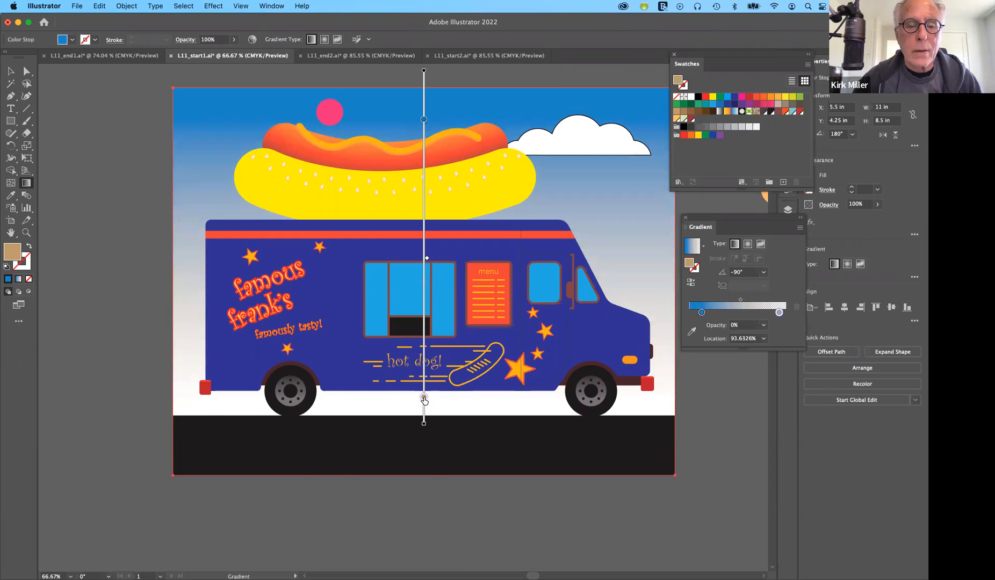
pyautogui.doubleClick(424, 398)
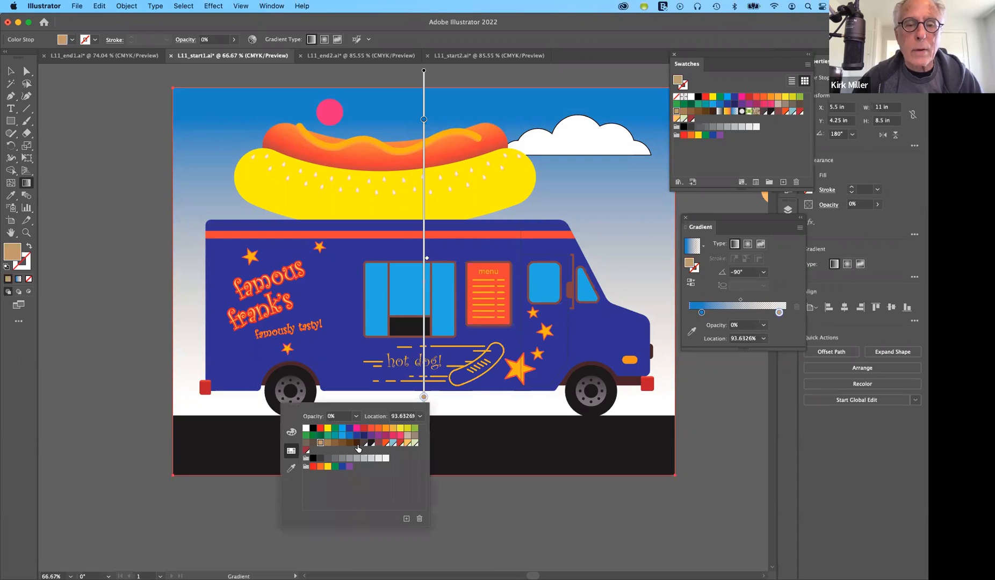
pyautogui.click(357, 444)
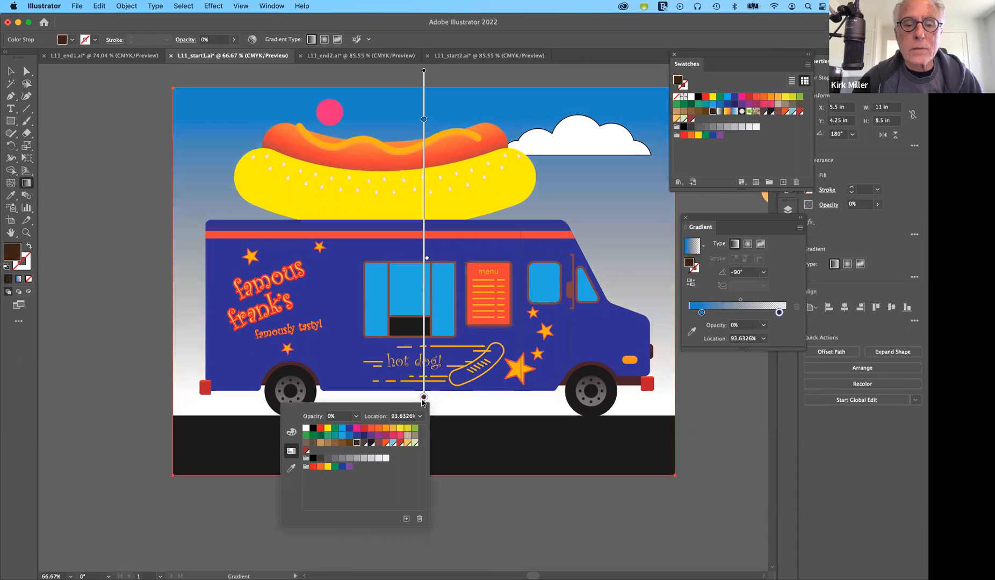
pyautogui.press('Escape')
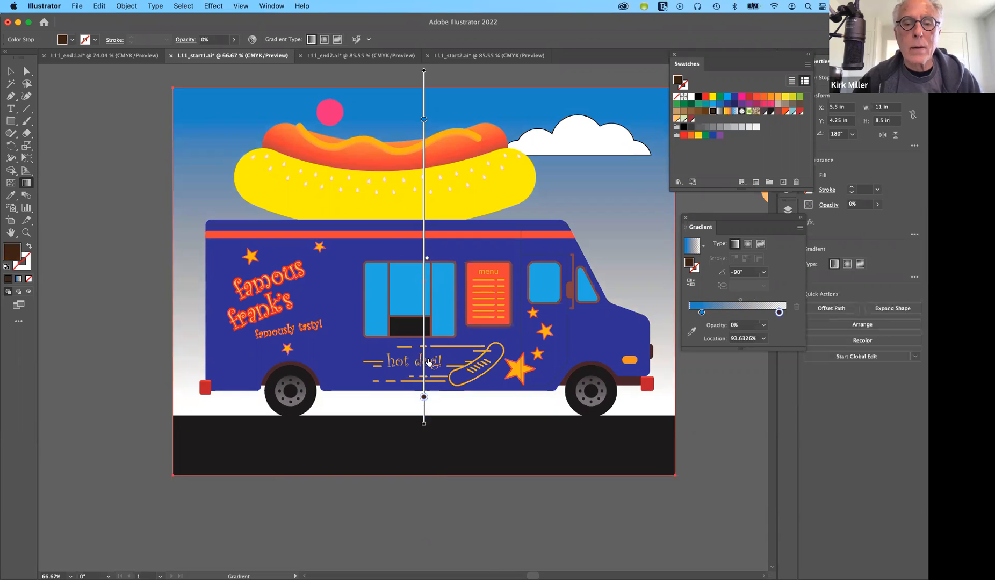
# Step: Shift the background gradient down to start at the artboard's upper edge, with the end color stop at about 100%
pyautogui.moveTo(429, 221); pyautogui.dragTo(423, 440)
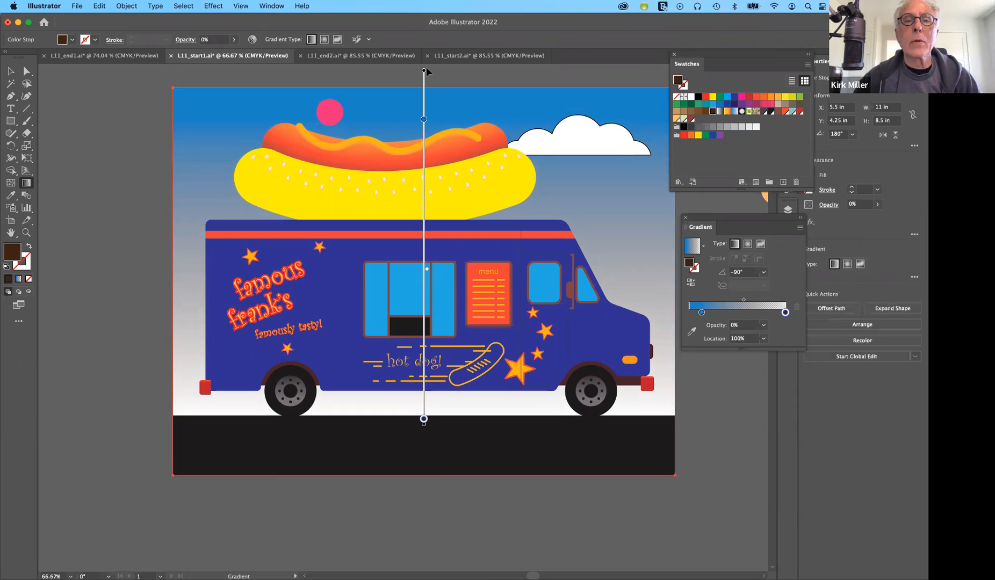
pyautogui.moveTo(426, 80); pyautogui.dragTo(424, 106)
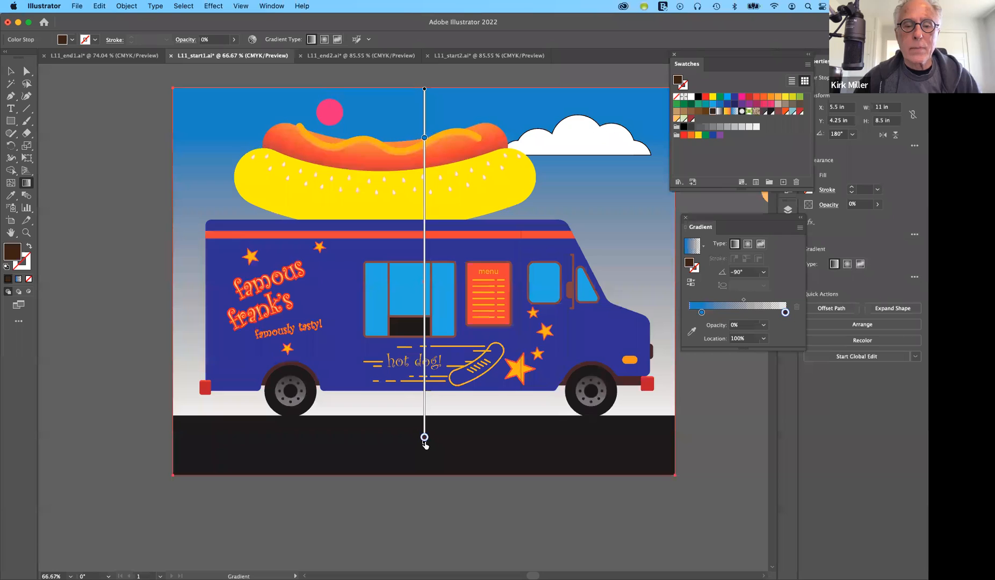
pyautogui.moveTo(427, 427); pyautogui.dragTo(425, 402)
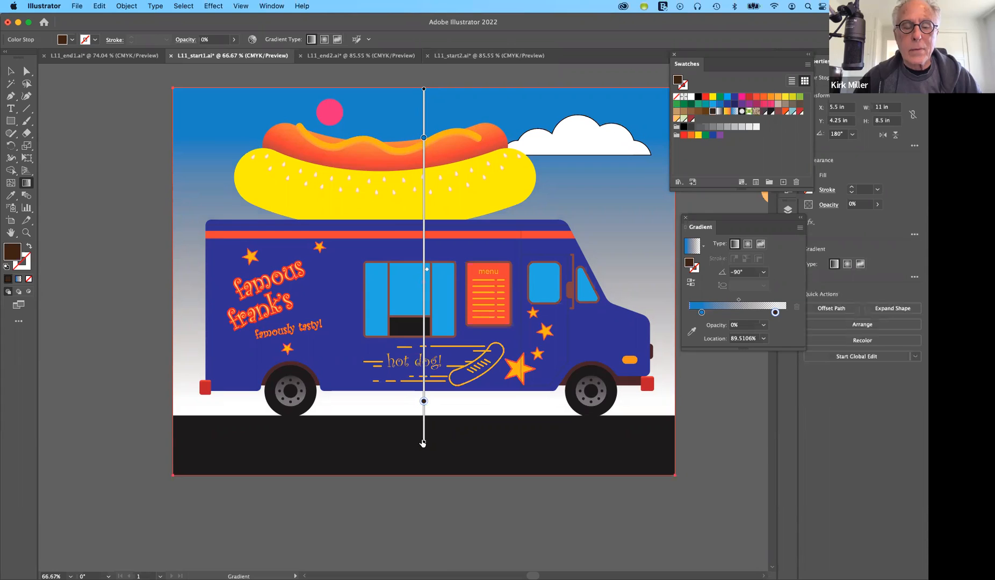
pyautogui.moveTo(424, 401); pyautogui.dragTo(424, 440)
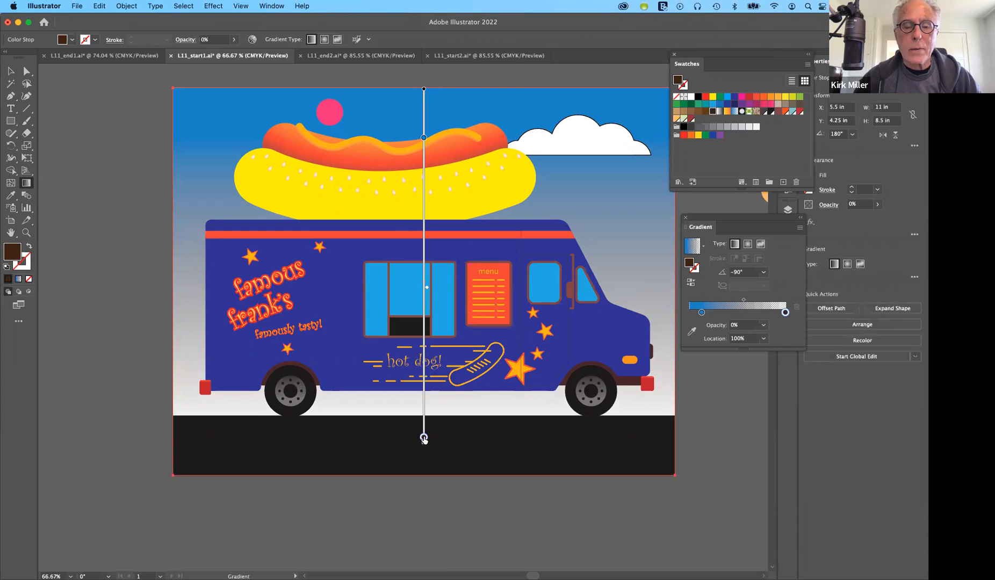
pyautogui.moveTo(424, 438); pyautogui.dragTo(424, 438)
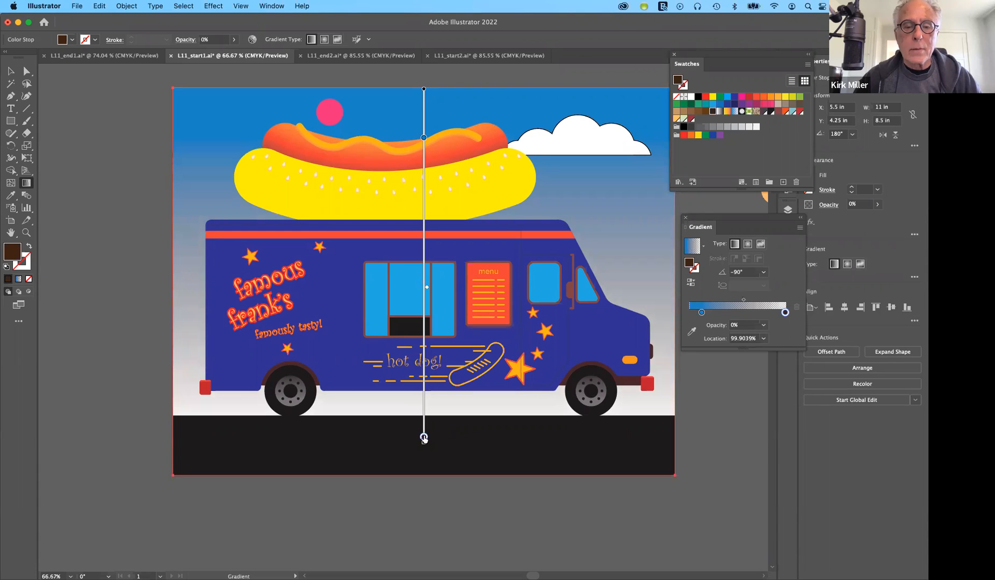
# Step: Try the tan and light brown swatches on the end color stop, finishing with the brown C=35 M=60 Y=80 K=25
pyautogui.doubleClick(424, 438)
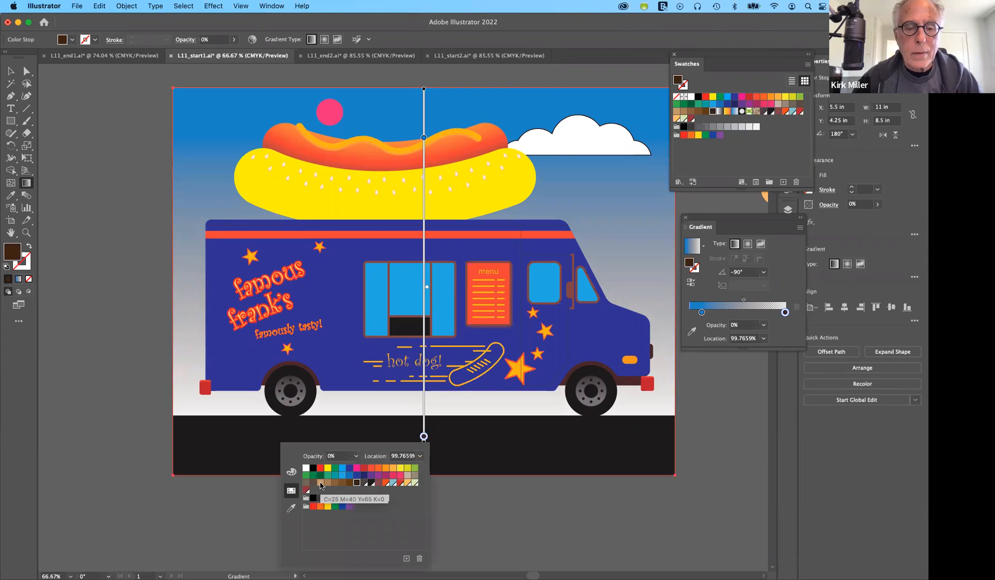
pyautogui.click(321, 484)
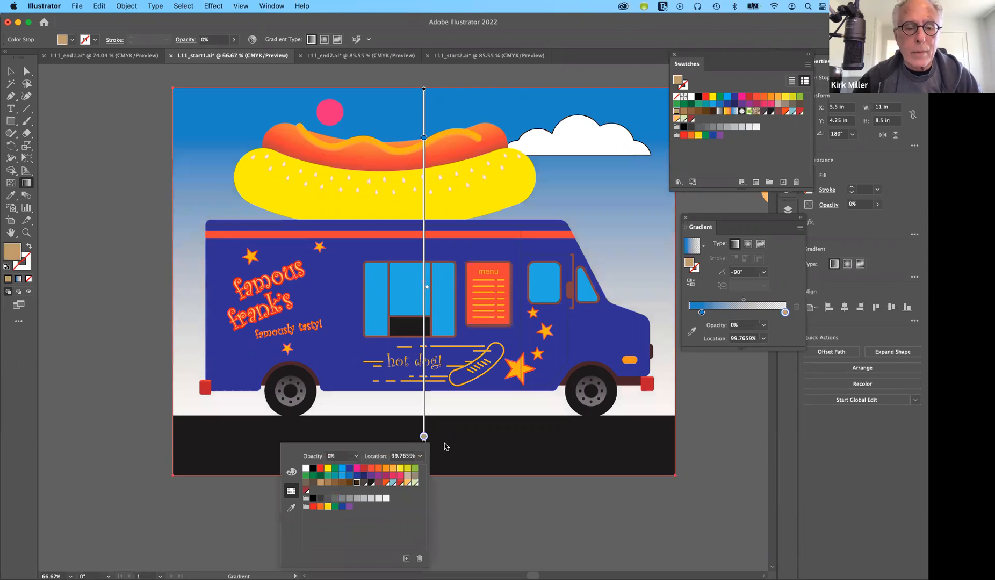
pyautogui.click(330, 483)
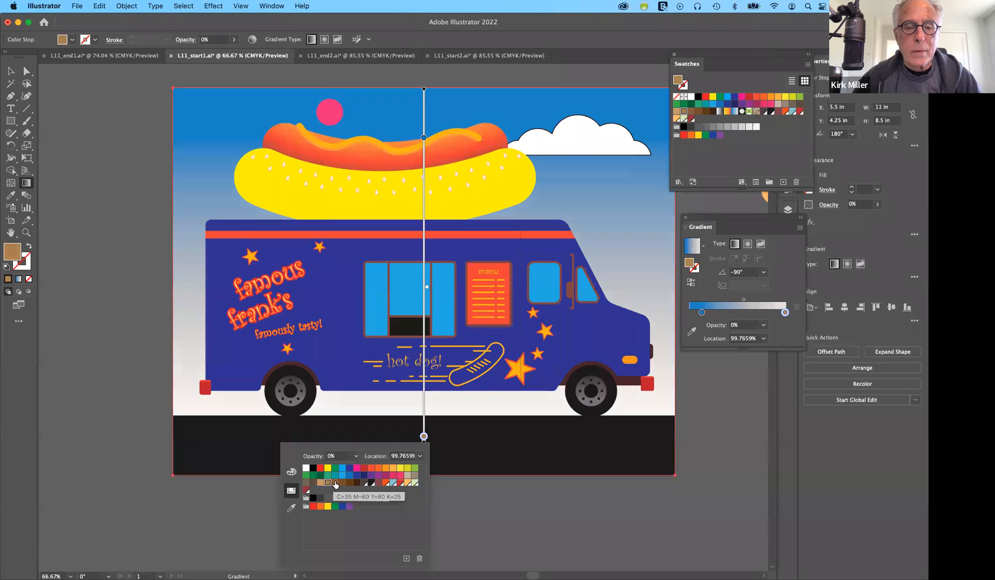
pyautogui.click(458, 453)
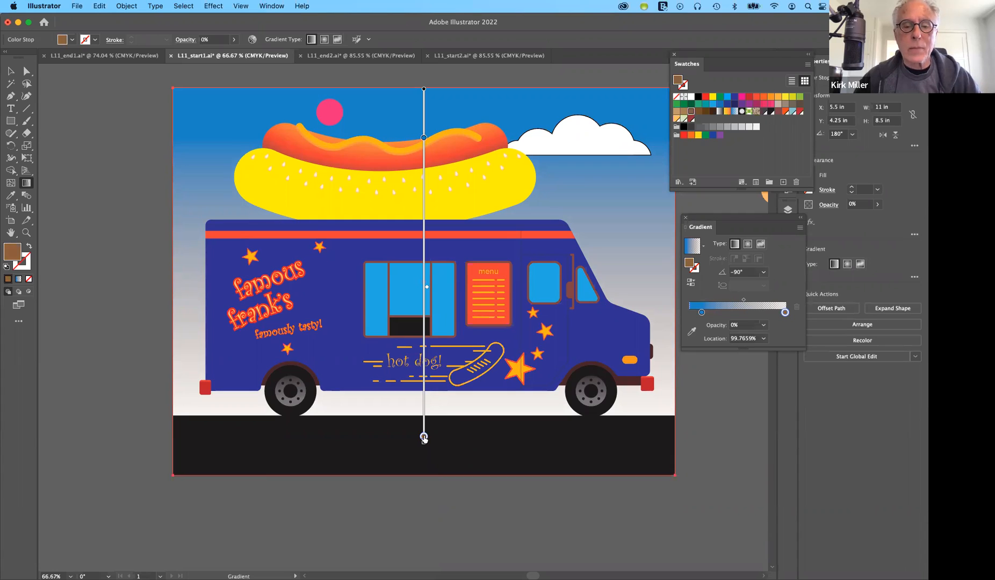
pyautogui.doubleClick(424, 437)
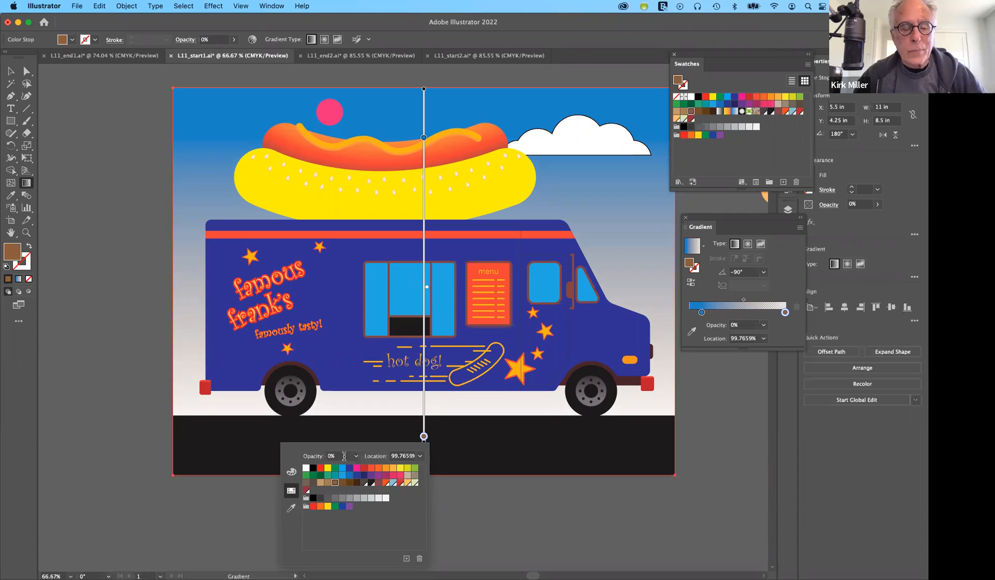
pyautogui.click(305, 459)
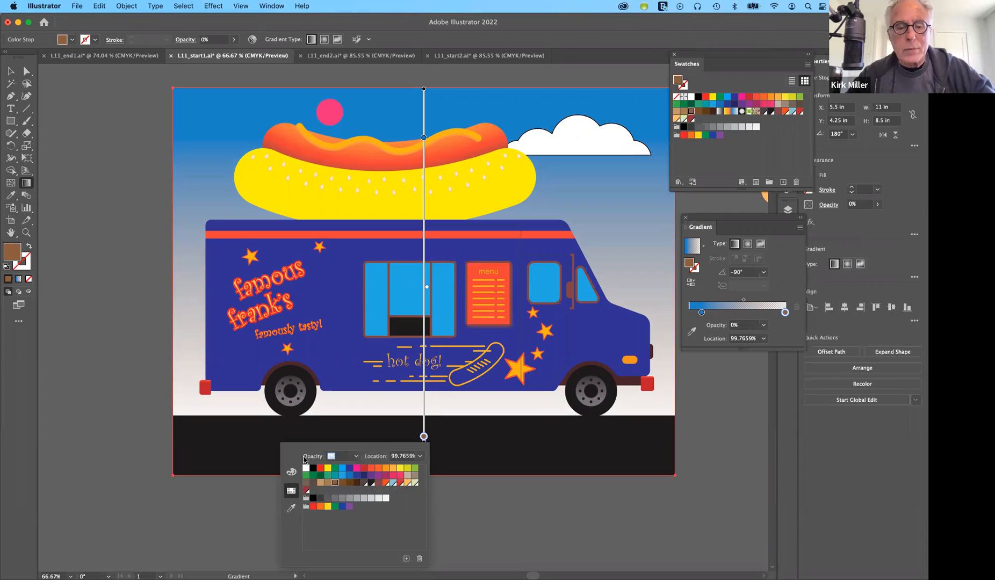
pyautogui.press('Escape')
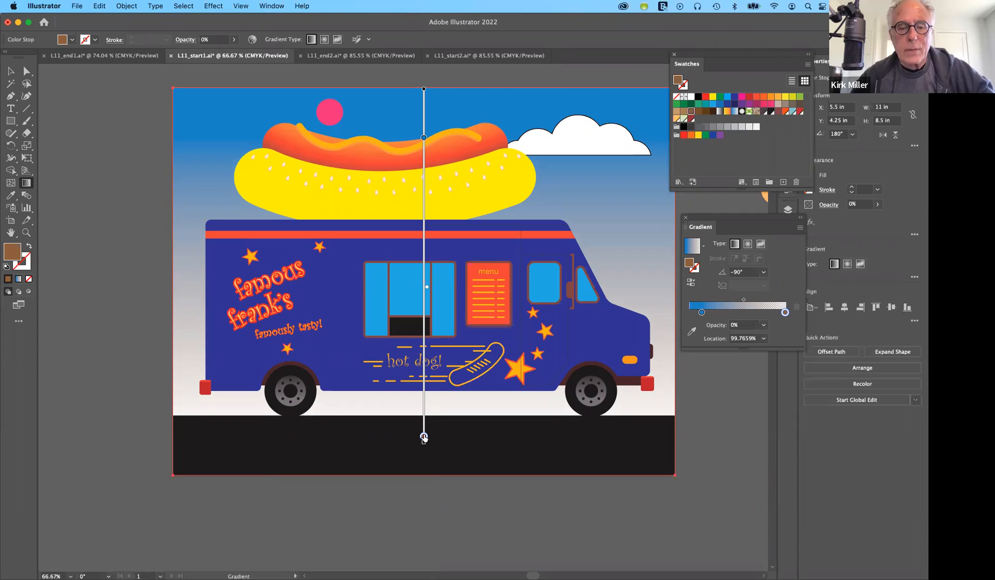
# Step: Set the end color stop's opacity to 100% and recolor it with the tan swatch C=25 M=40 Y=65 K=0
pyautogui.doubleClick(424, 437)
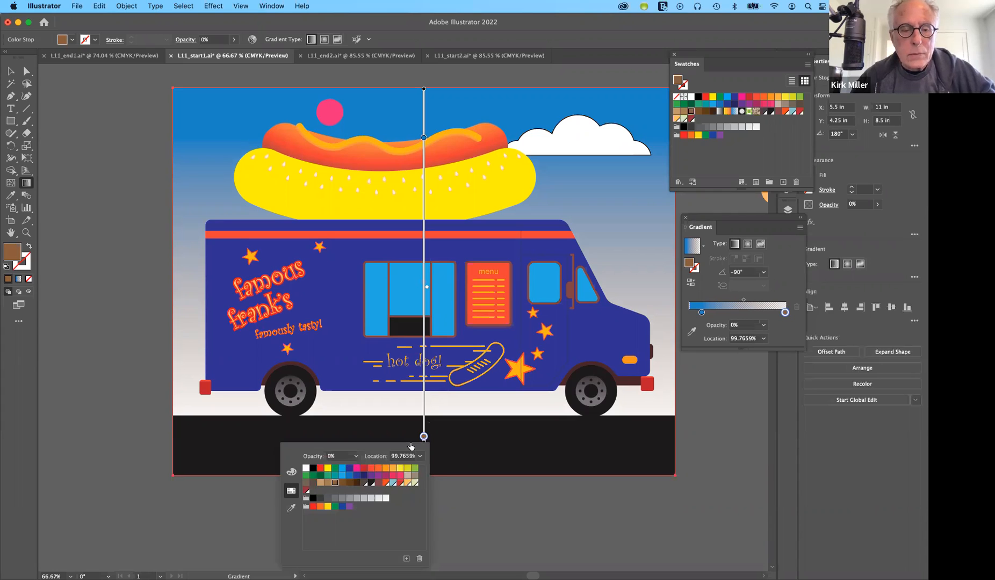
pyautogui.click(359, 456)
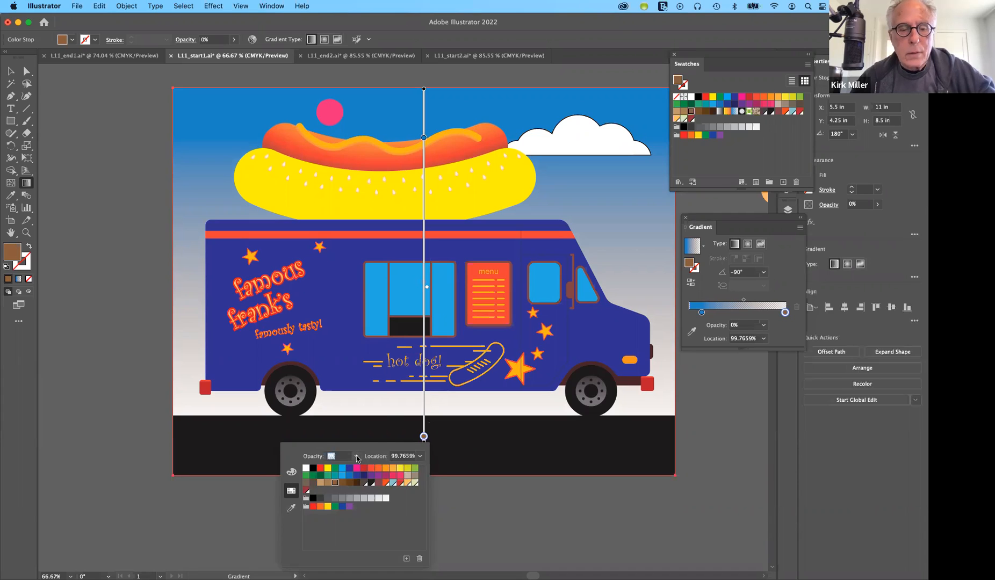
pyautogui.click(358, 457)
pyautogui.click(370, 446)
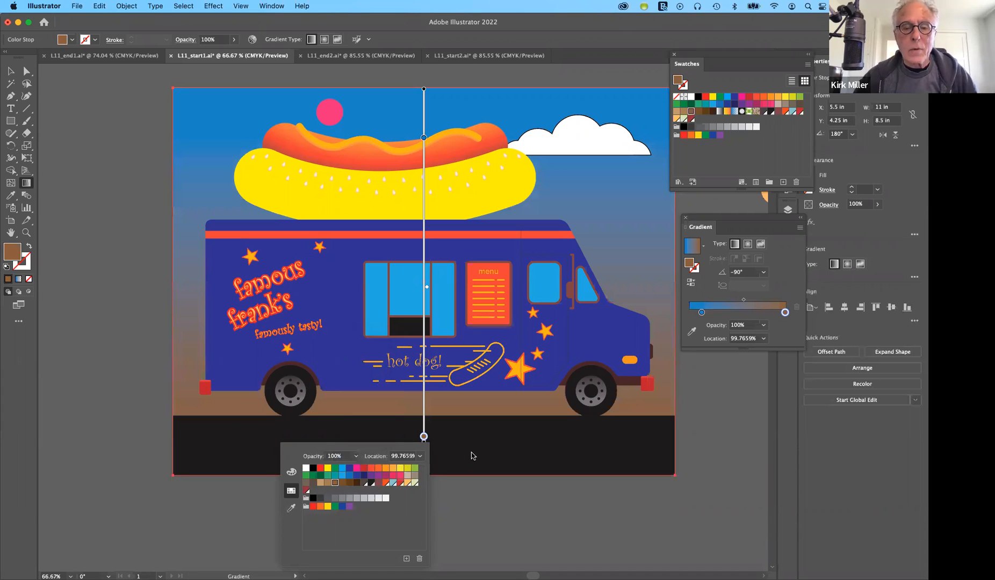
pyautogui.press('Escape')
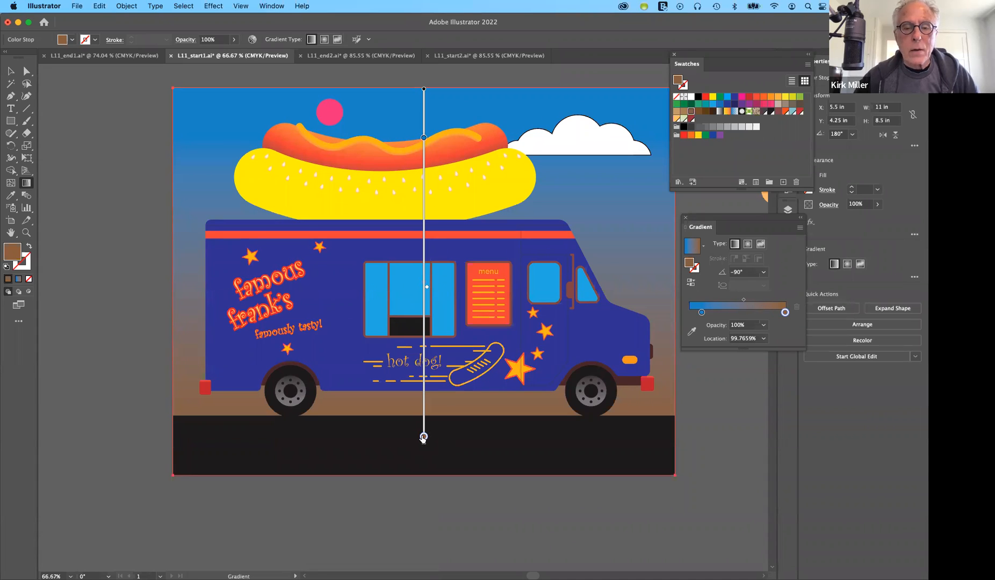
pyautogui.doubleClick(424, 437)
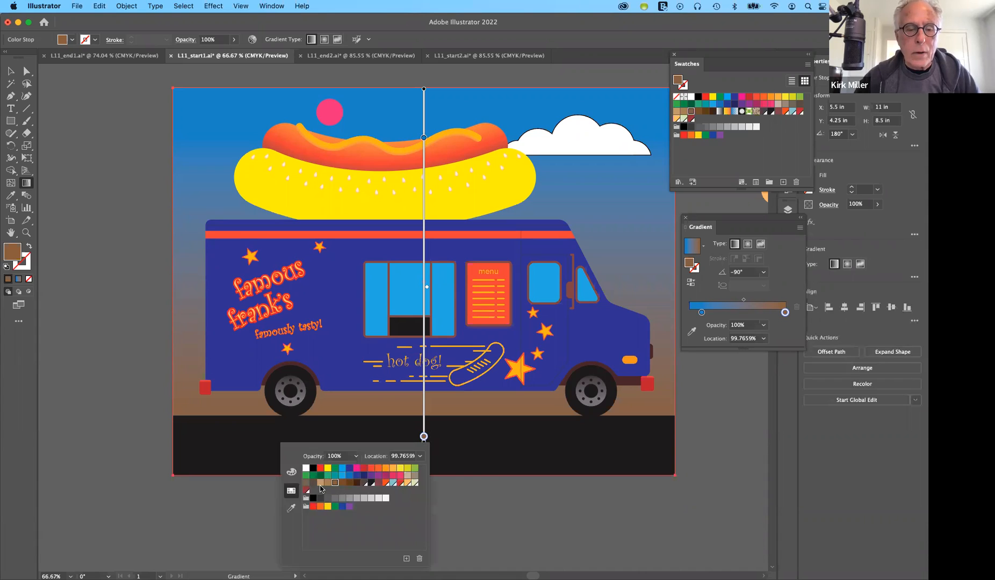
pyautogui.click(320, 483)
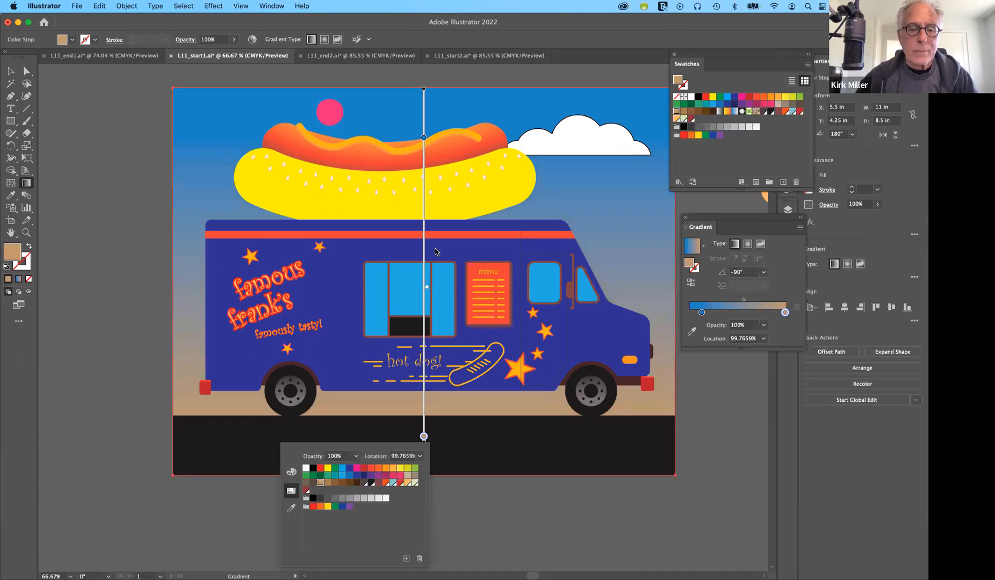
# Step: Recolor the gradient's blue color stop with a lighter sky-blue swatch
pyautogui.click(424, 138)
pyautogui.click(424, 139)
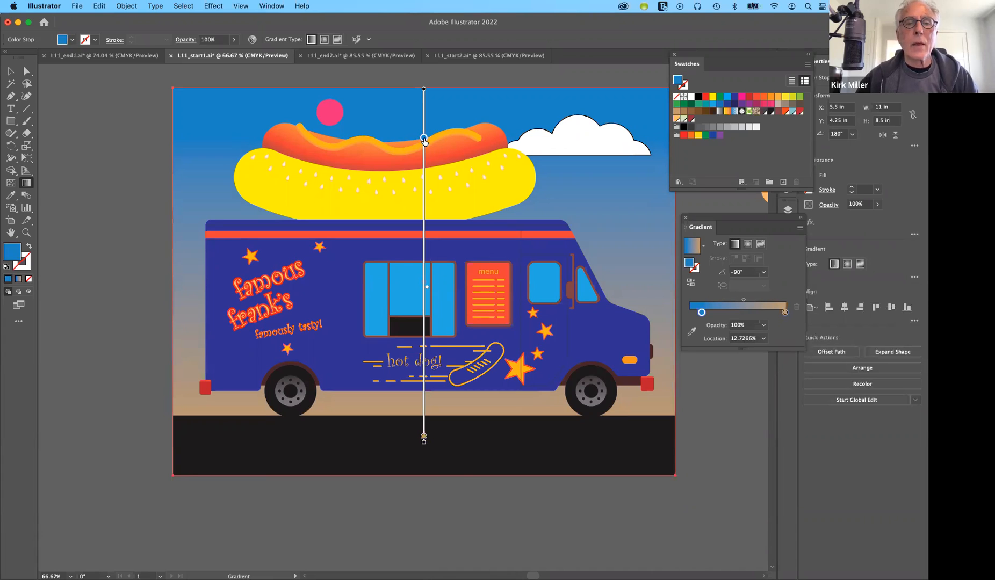
pyautogui.doubleClick(424, 138)
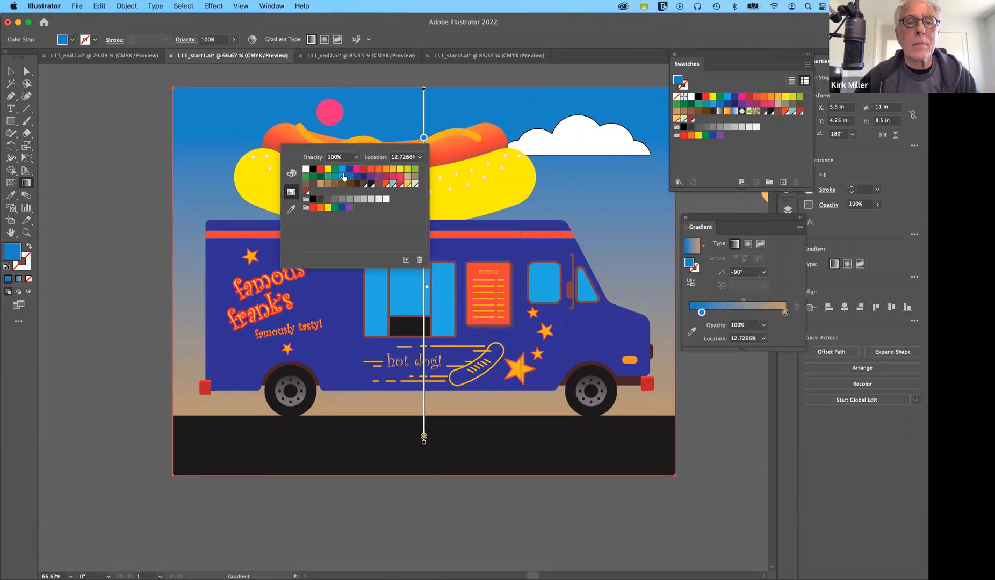
pyautogui.click(342, 177)
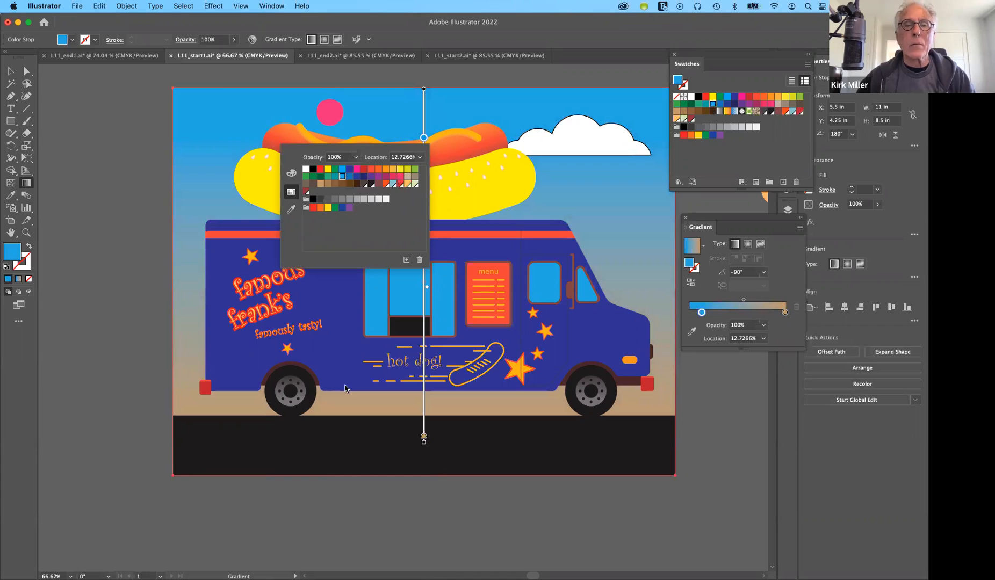
pyautogui.click(424, 121)
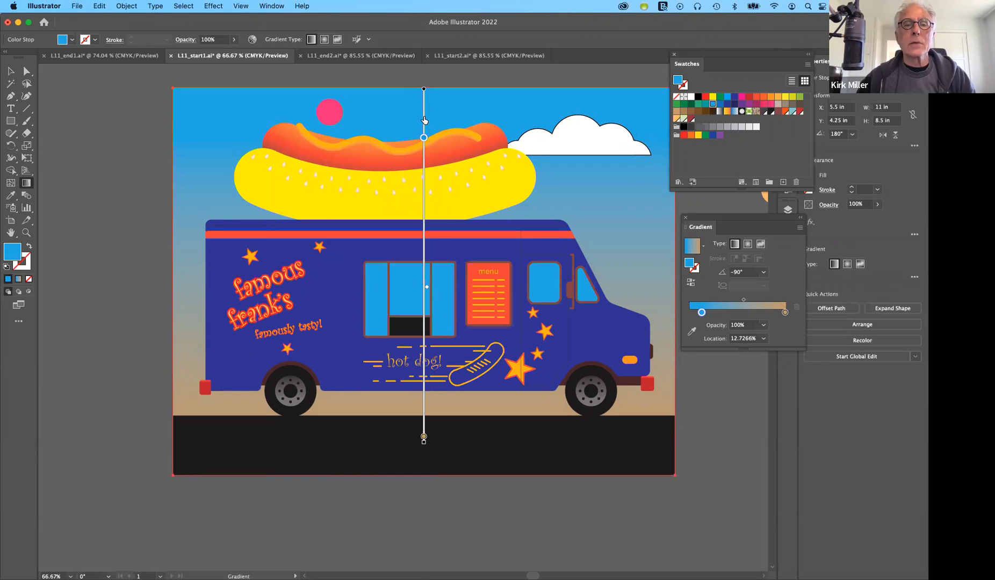
# Step: Move the sky-blue color stop to 10.2711% and the tan color stop to 96.3725% along the background gradient
pyautogui.moveTo(424, 138); pyautogui.dragTo(424, 108)
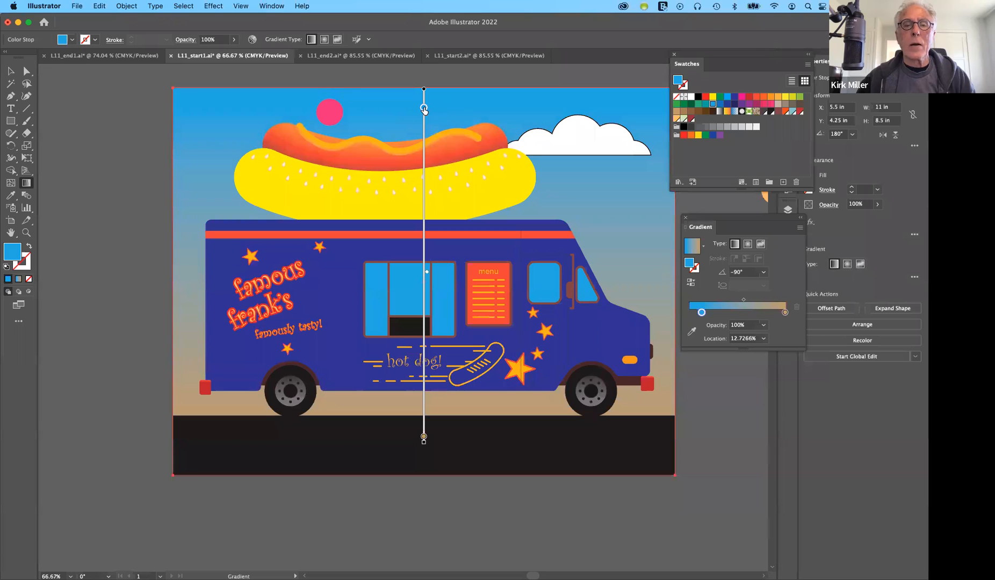
pyautogui.moveTo(414, 219); pyautogui.dragTo(428, 129)
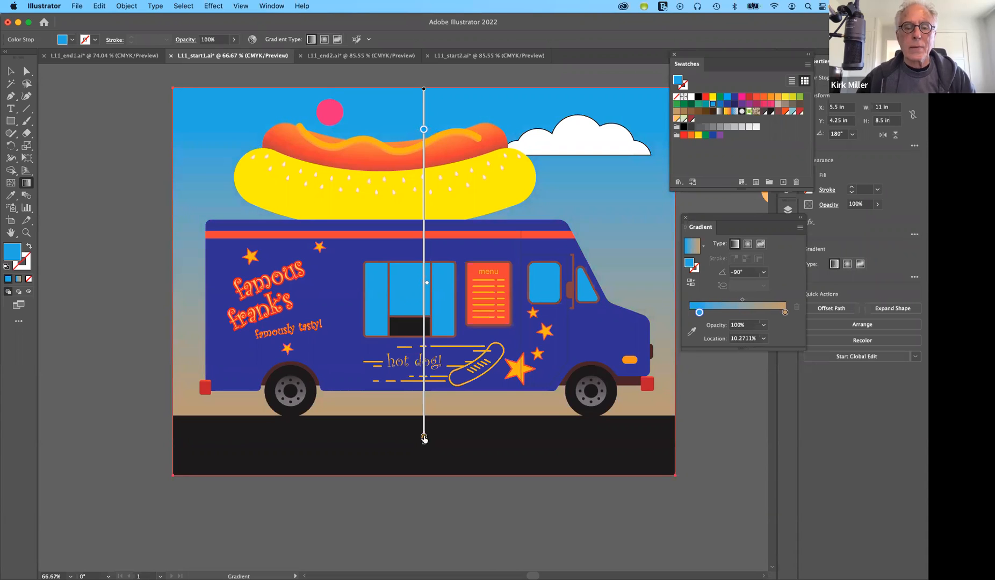
pyautogui.moveTo(437, 307); pyautogui.dragTo(423, 425)
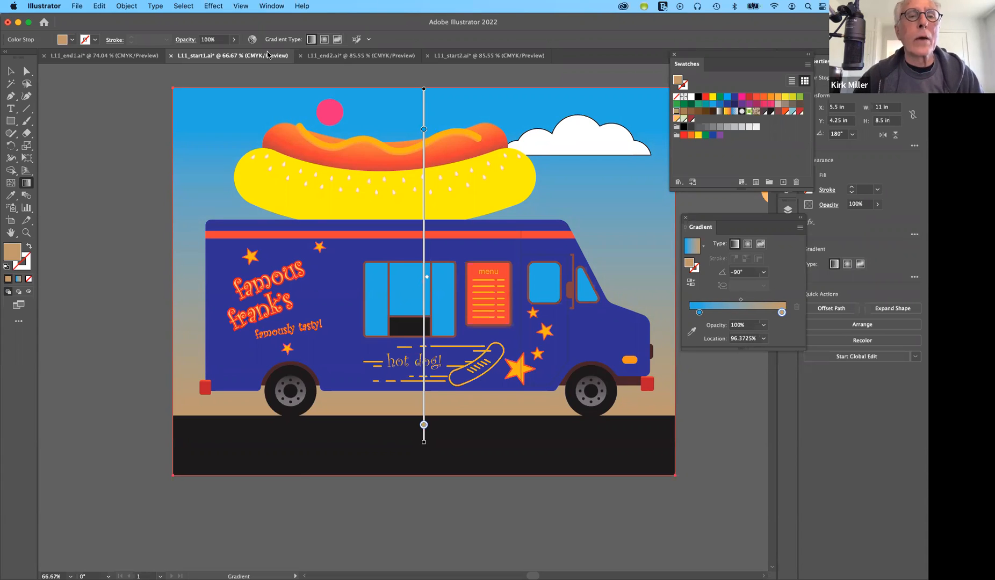
# Step: Compare the background with L11_end1.ai and recolor the L11_start1.ai gradient's tan color stop with the light orange swatch
pyautogui.click(138, 56)
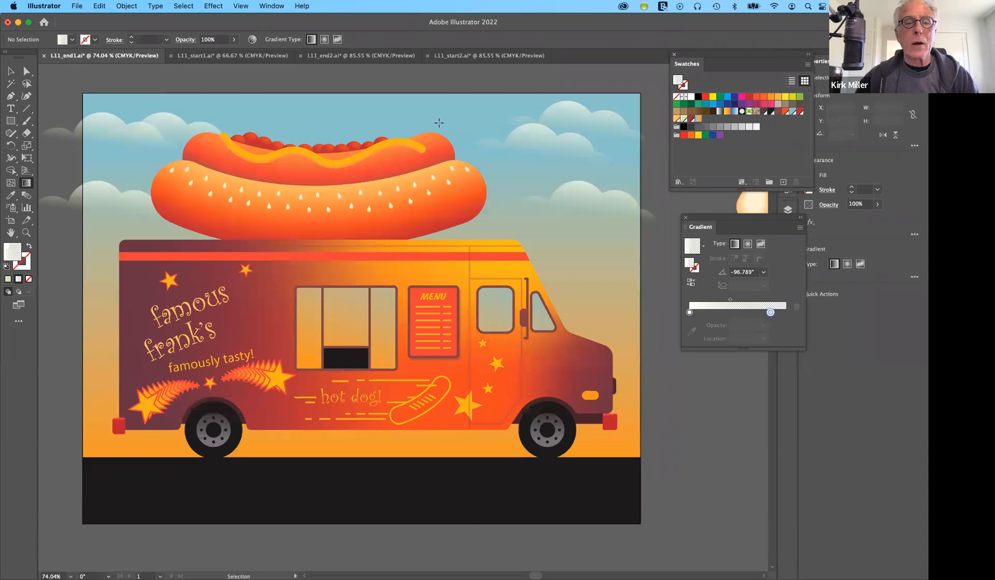
pyautogui.click(267, 57)
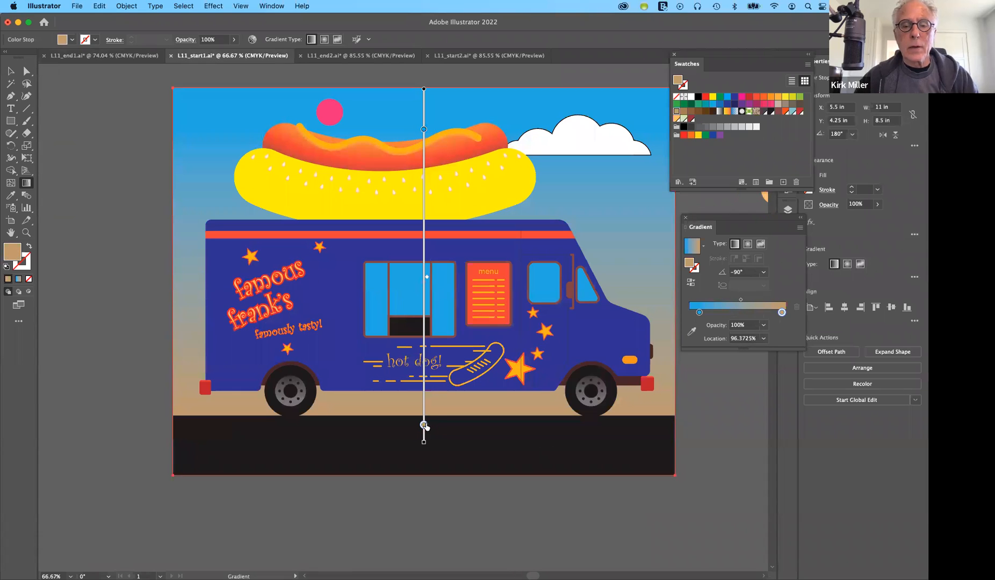
pyautogui.doubleClick(424, 426)
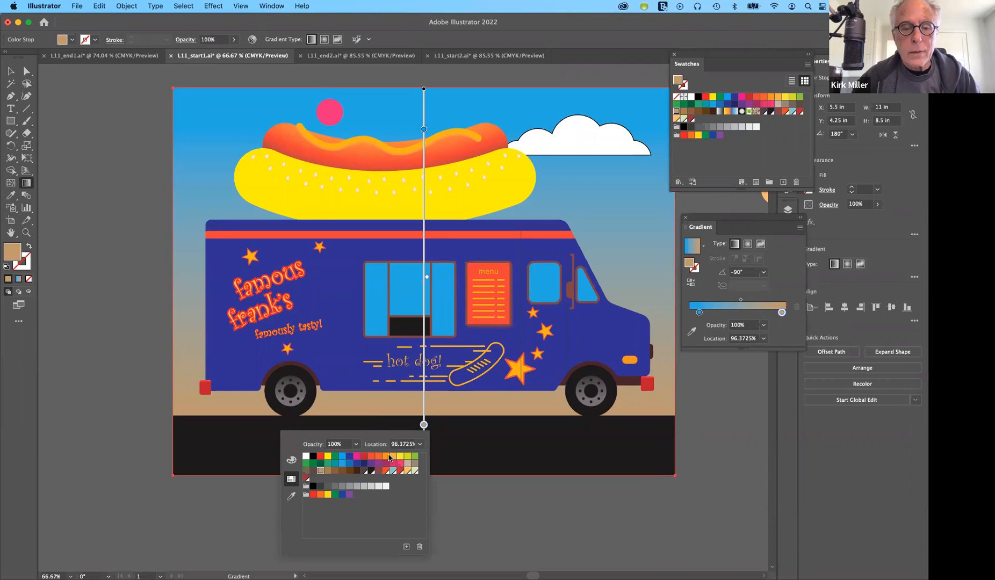
pyautogui.click(393, 456)
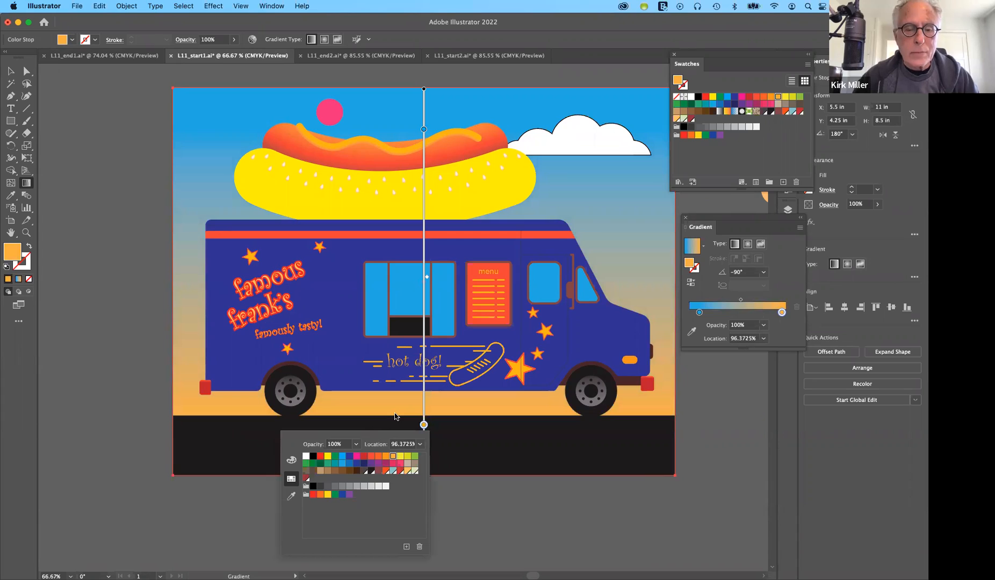
# Step: Try the teal swatches on the background gradient's blue color stop and return it to the swatch C=70 M=15 Y=0 K=0
pyautogui.click(424, 131)
pyautogui.doubleClick(424, 130)
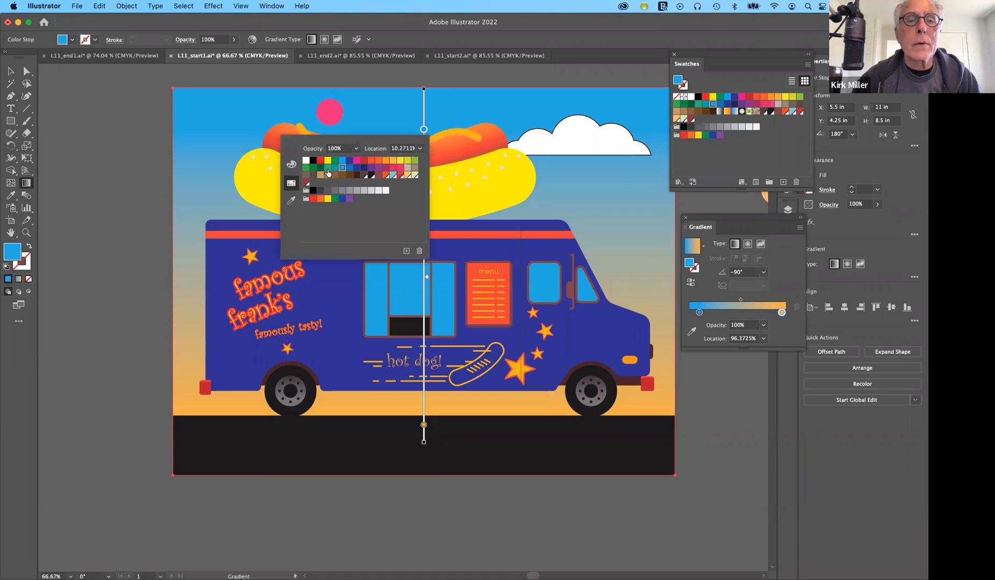
pyautogui.click(328, 168)
pyautogui.click(342, 168)
pyautogui.click(336, 169)
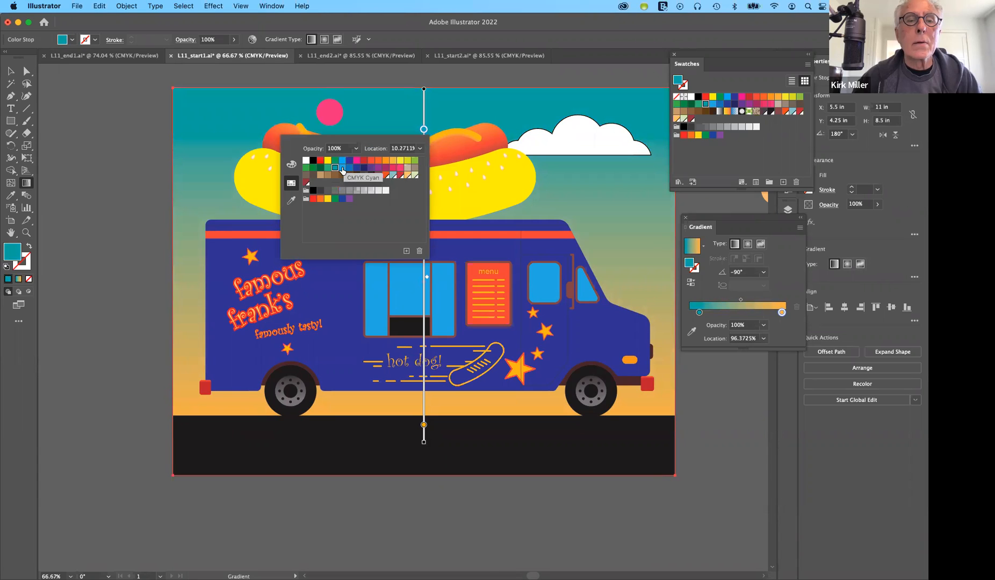
pyautogui.click(342, 169)
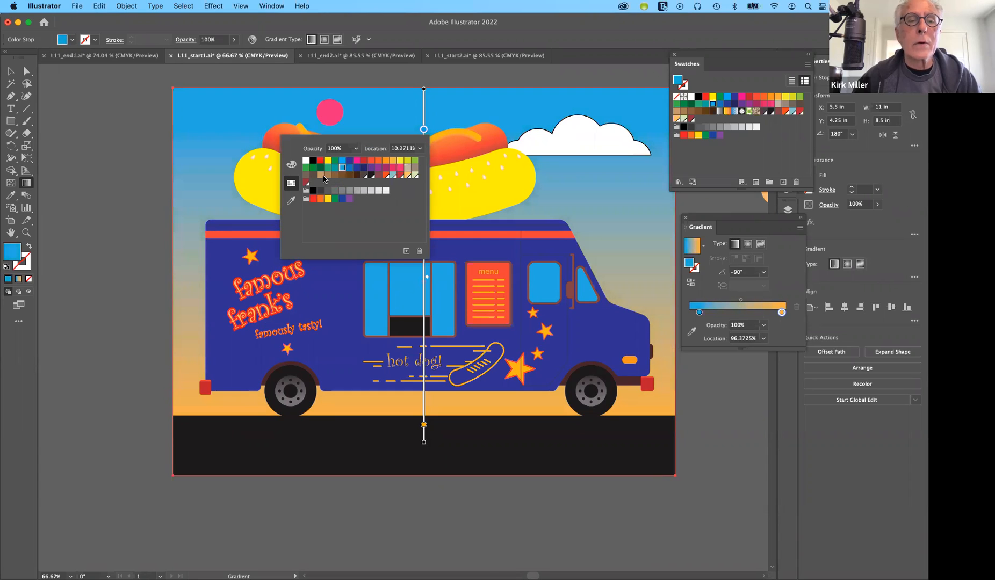
# Step: Lower the blue color stop's cyan to 50%, mixing a paler sky blue of C=50 M=15 Y=0 K=0
pyautogui.click(291, 165)
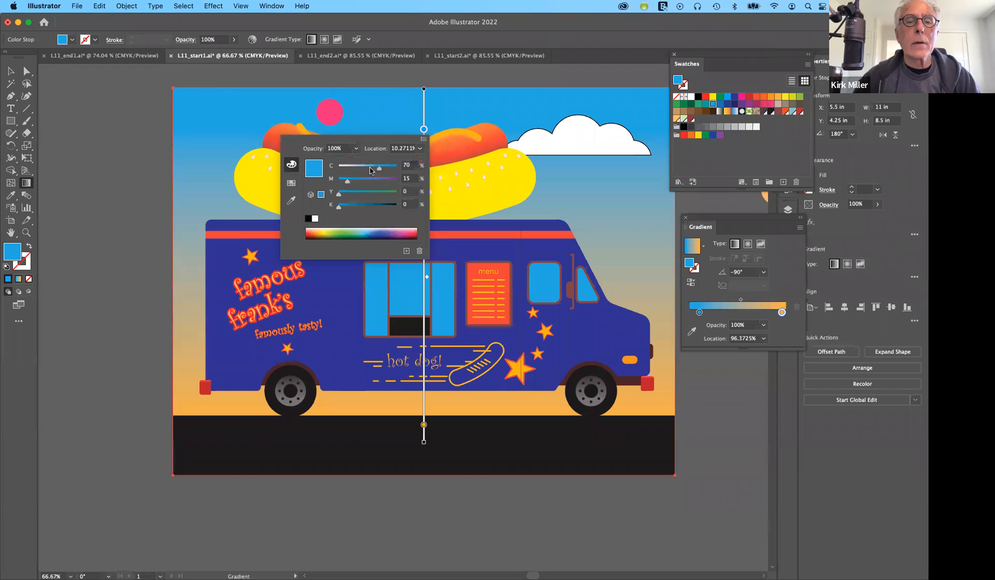
pyautogui.click(362, 168)
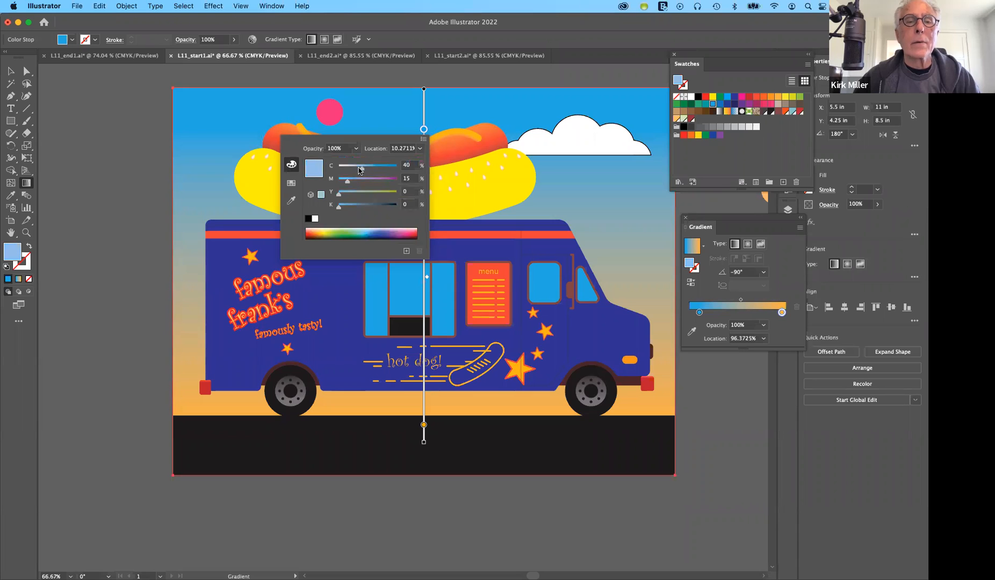
pyautogui.moveTo(360, 170); pyautogui.dragTo(368, 171)
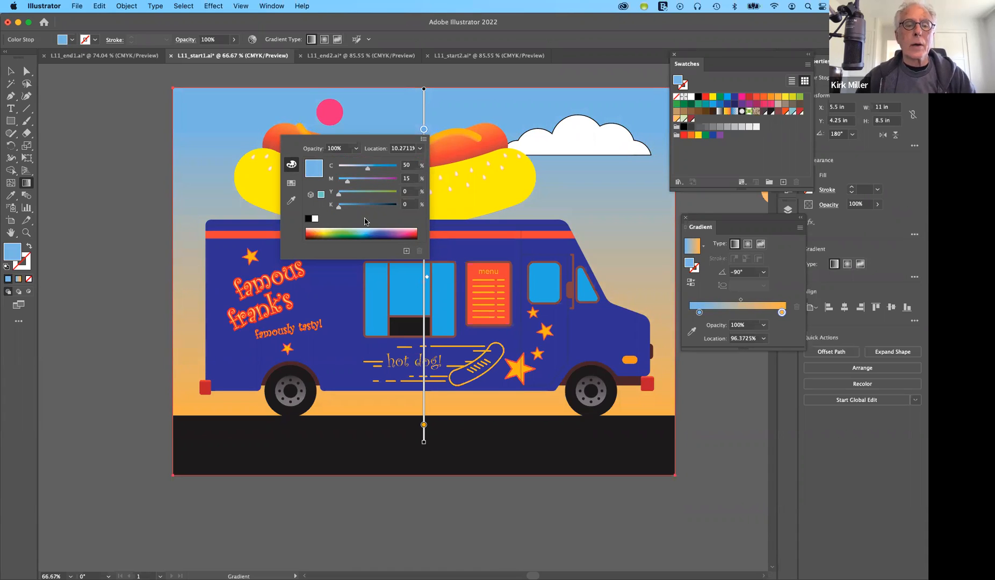
pyautogui.click(310, 502)
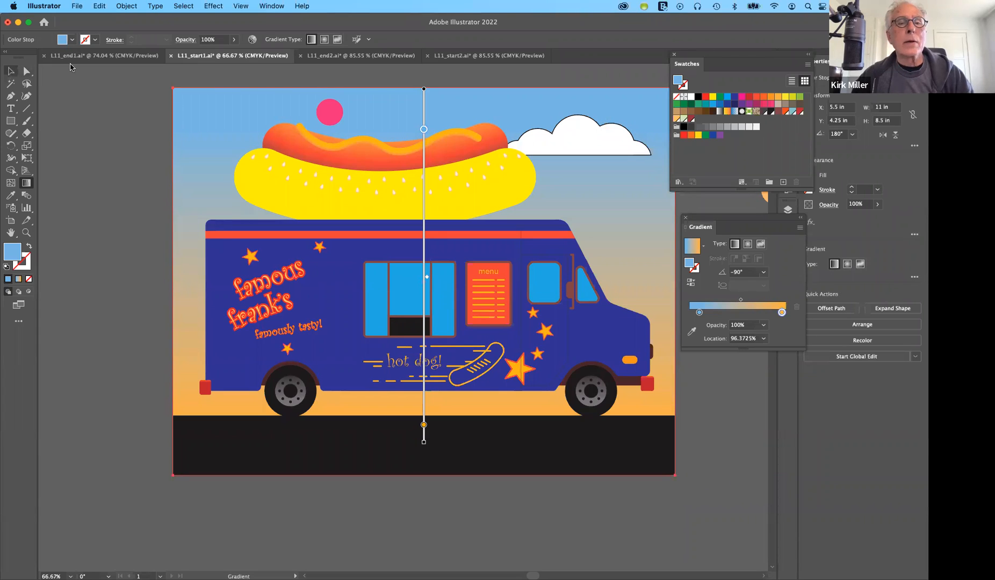
# Step: Move the white cloud group up and to the right in the sky, to about X 9.23 in, Y 0.79 in
pyautogui.press('v')
pyautogui.click(593, 125)
pyautogui.moveTo(579, 129); pyautogui.dragTo(601, 125)
pyautogui.hscroll(3, 601, 125)
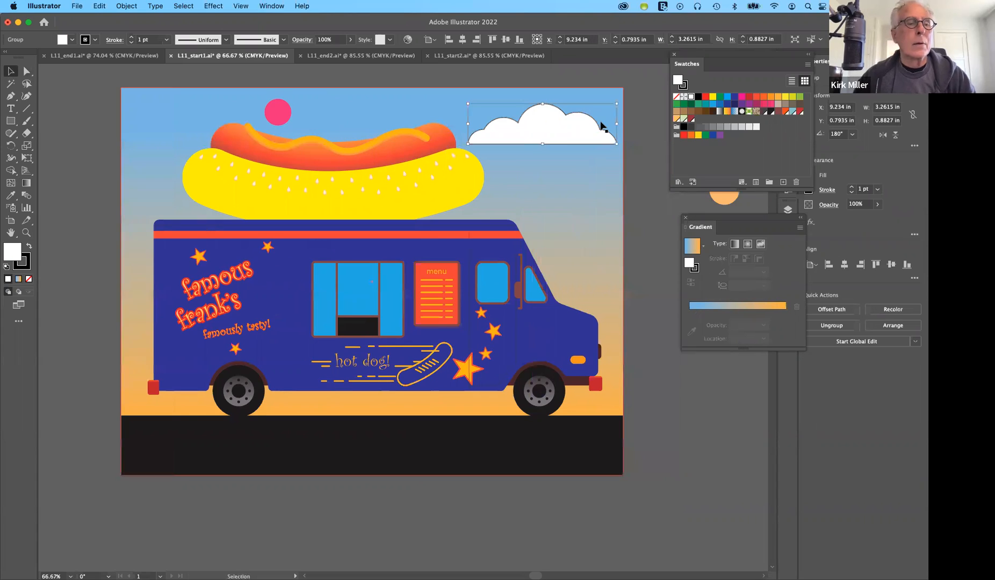
pyautogui.hscroll(1, 602, 123)
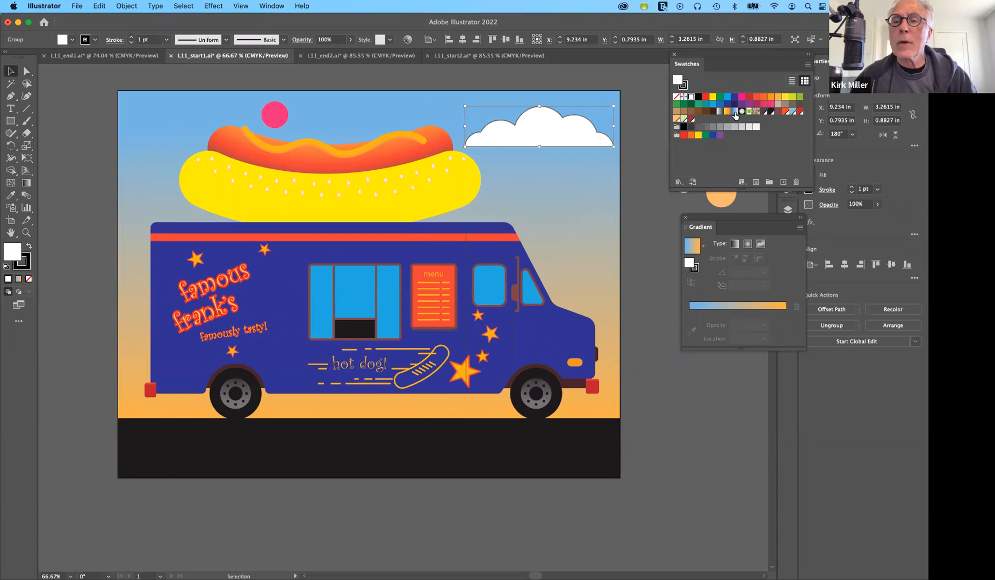
# Step: Fill the cloud with the blue fade-to-transparent gradient swatch and redraw the gradient from top to bottom at about -101°
pyautogui.moveTo(735, 115); pyautogui.dragTo(591, 144)
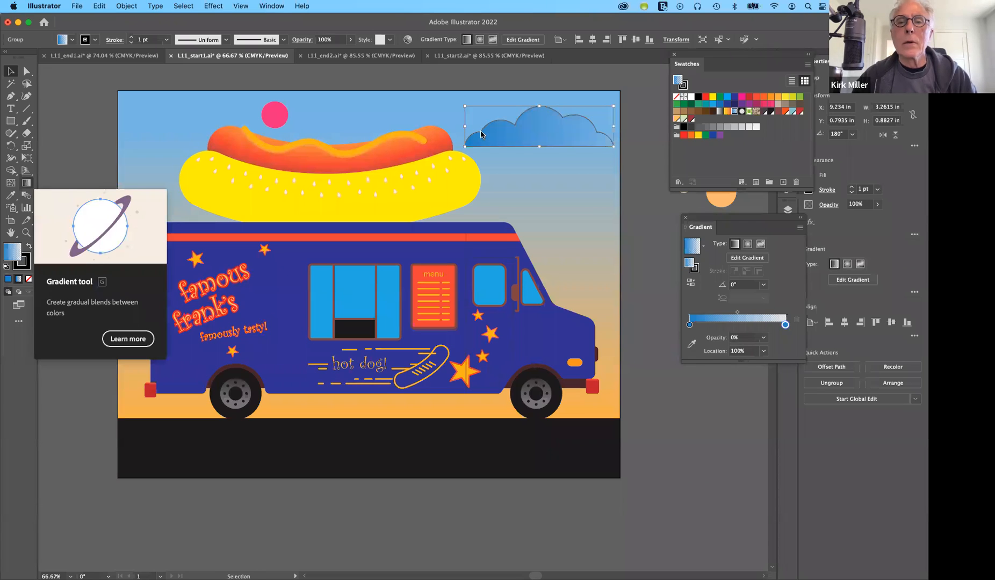
pyautogui.press('g')
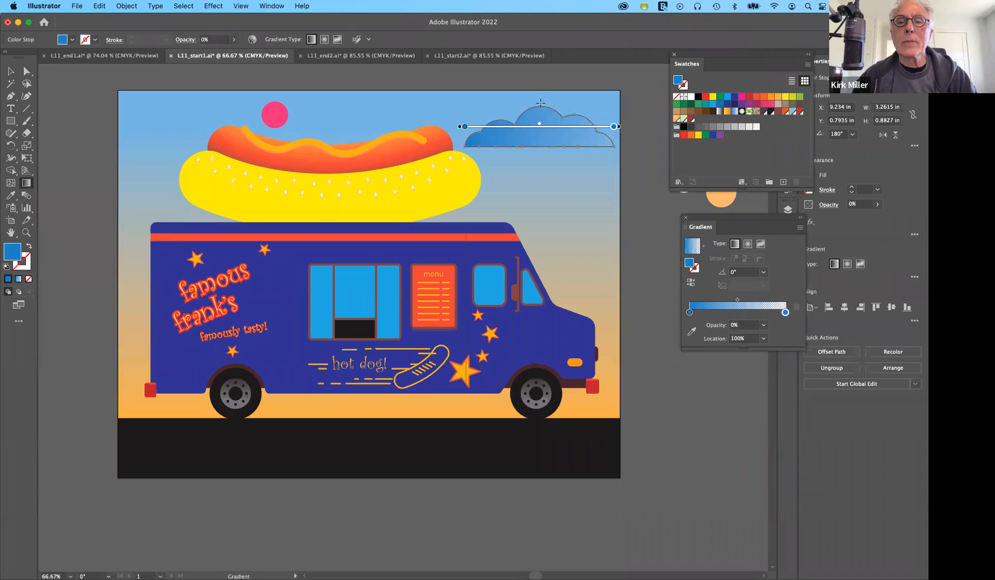
pyautogui.moveTo(540, 103)
pyautogui.mouseDown()
pyautogui.moveTo(543, 146)
pyautogui.moveTo(532, 149)
pyautogui.mouseUp()
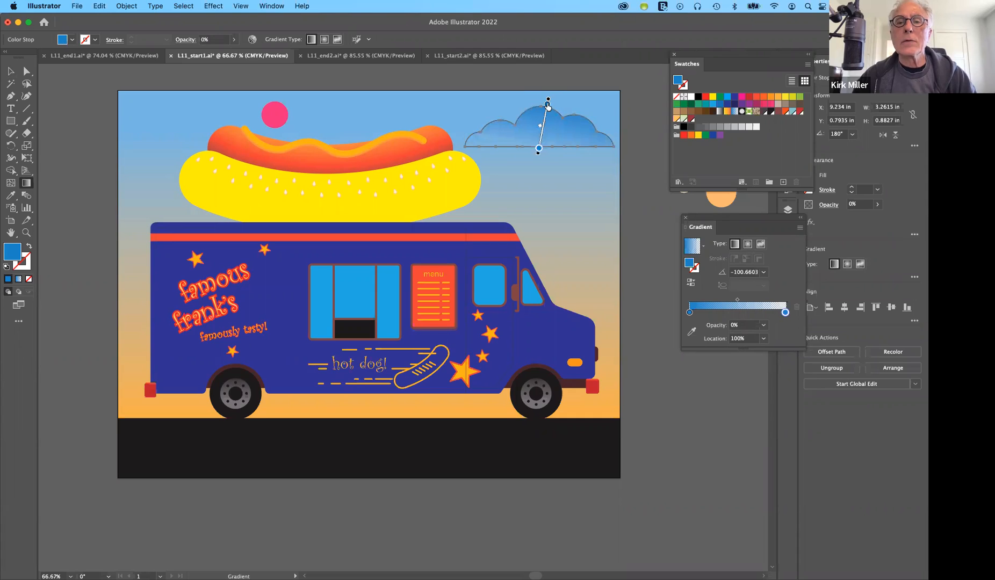
# Step: Recolor the start color stop at the top of the cloud's gradient with the white swatch
pyautogui.click(547, 104)
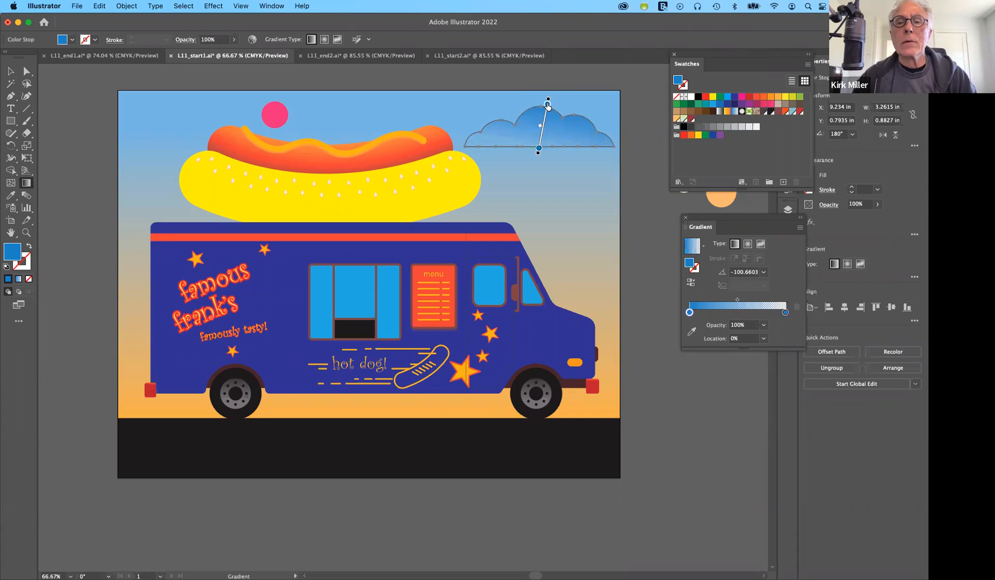
pyautogui.doubleClick(547, 104)
pyautogui.click(548, 104)
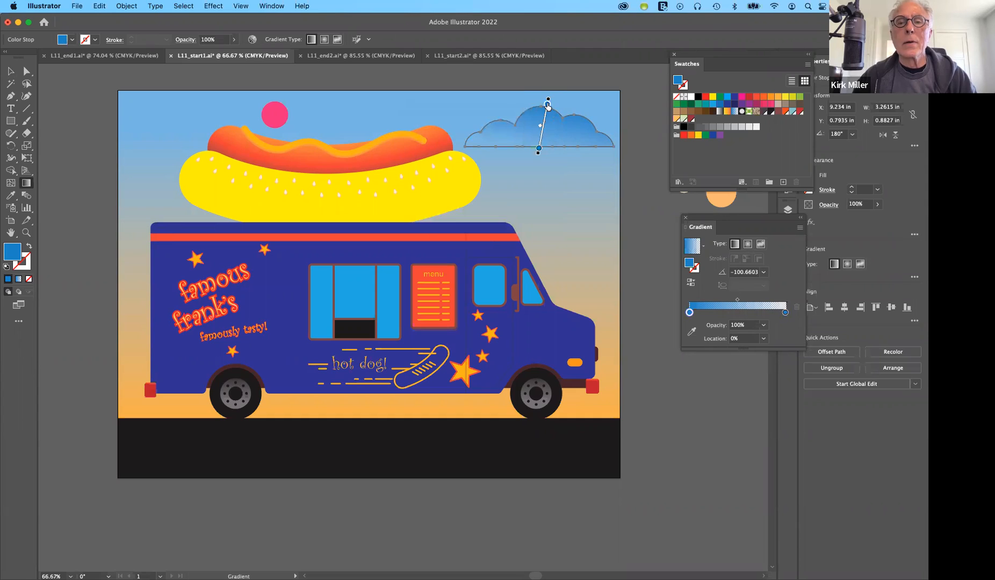
pyautogui.doubleClick(548, 104)
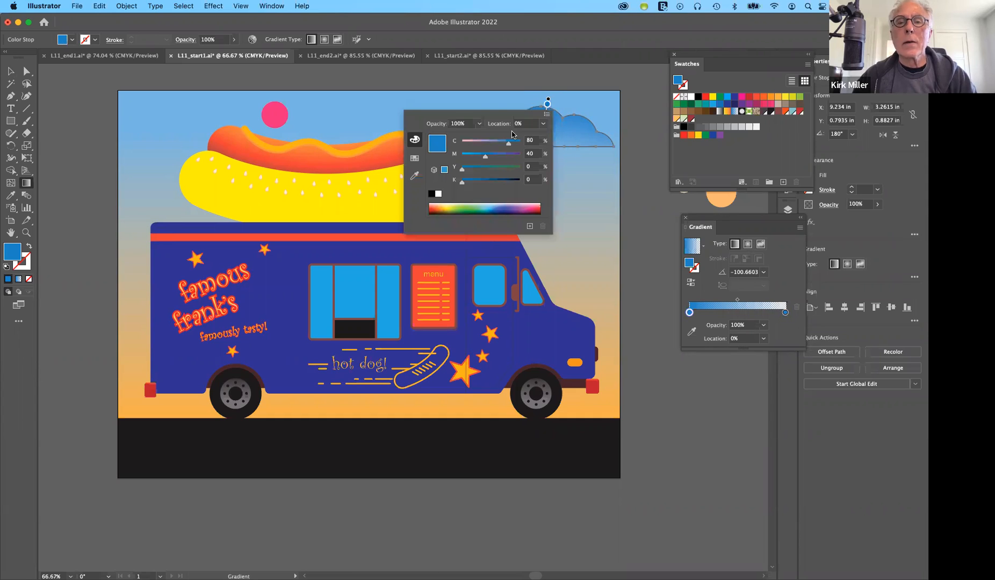
pyautogui.click(547, 104)
pyautogui.doubleClick(547, 105)
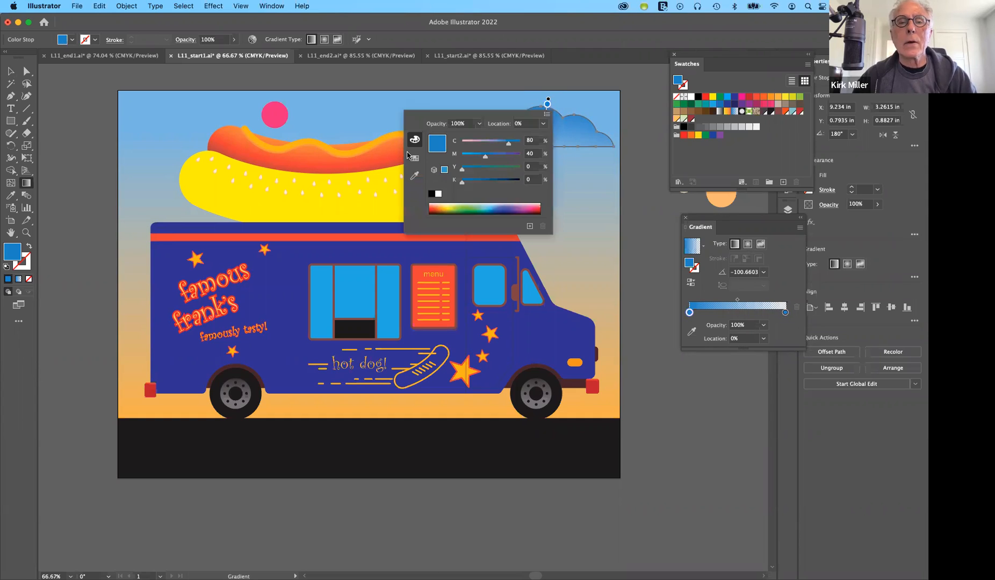
pyautogui.click(414, 160)
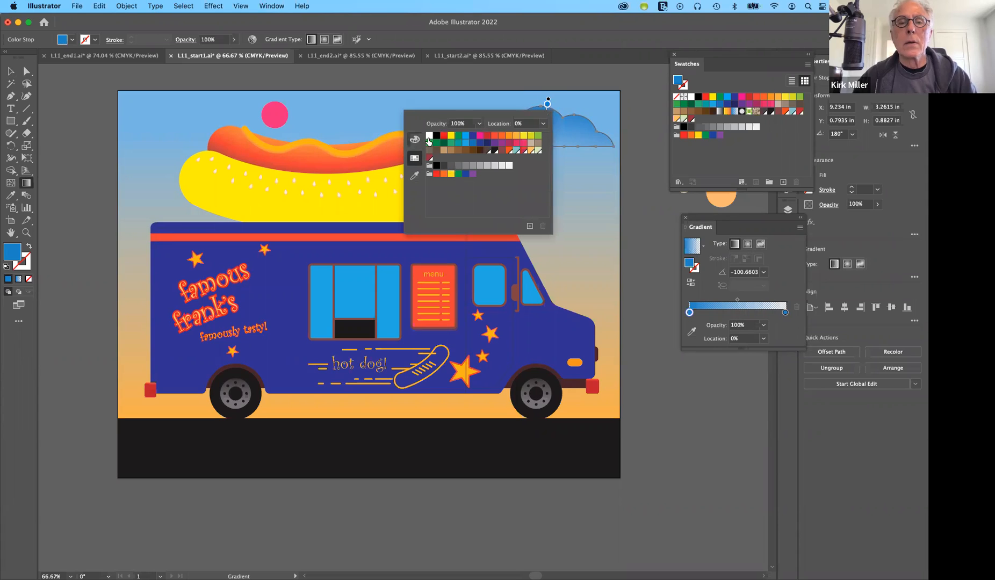
pyautogui.click(429, 137)
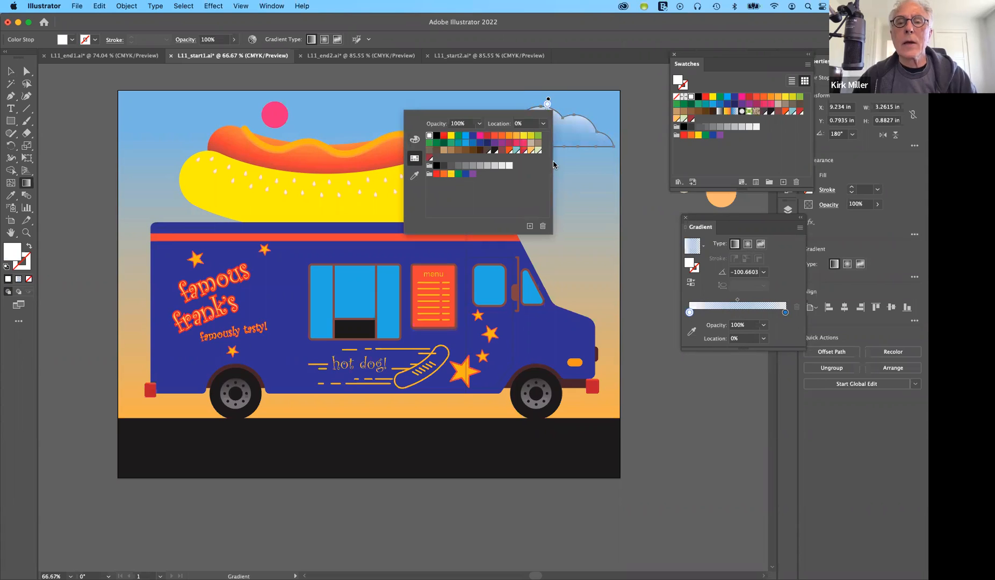
pyautogui.press('Escape')
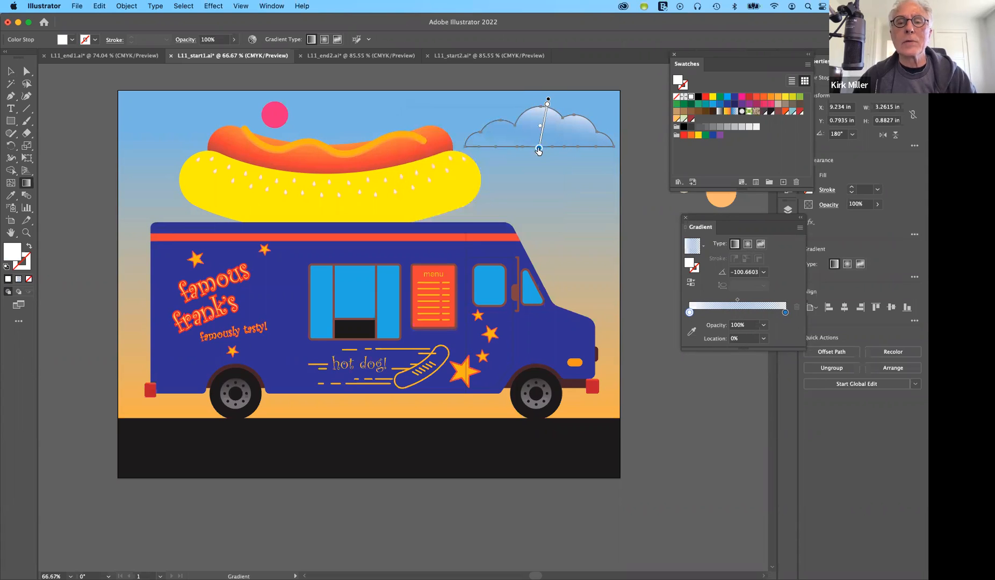
# Step: Recolor the cloud gradient's transparent end color stop with white and move the stop to about 77% along the gradient
pyautogui.doubleClick(539, 148)
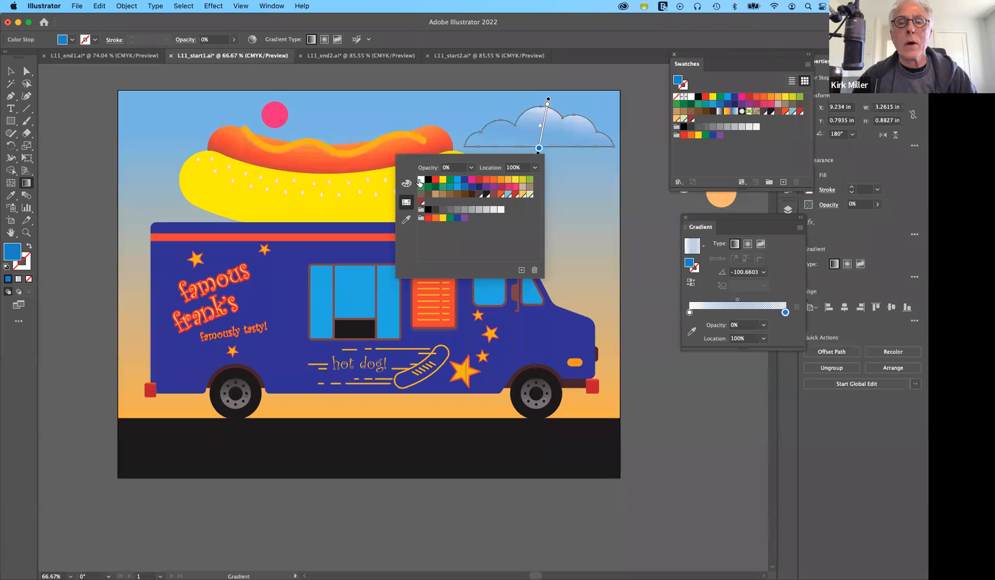
pyautogui.click(420, 181)
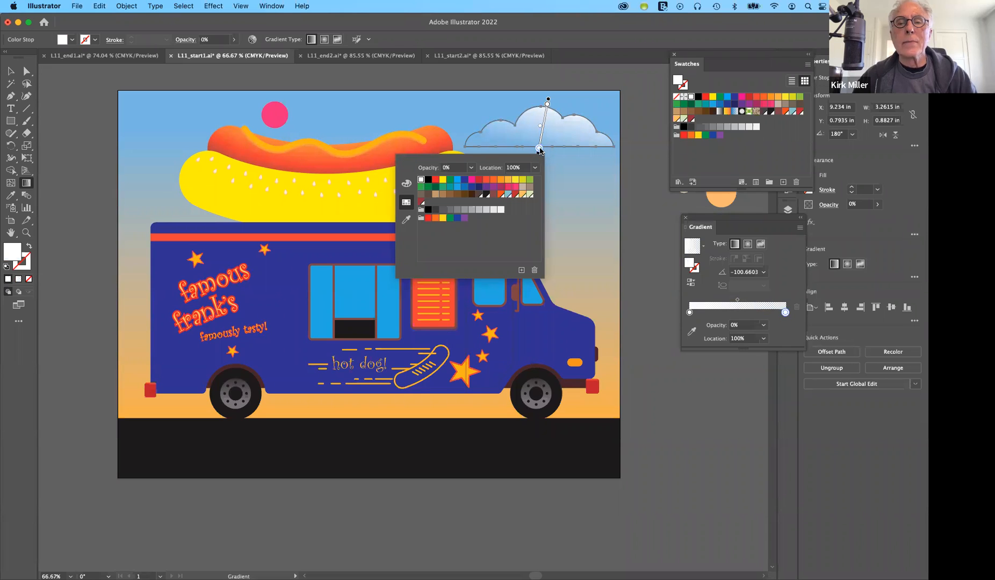
pyautogui.click(539, 148)
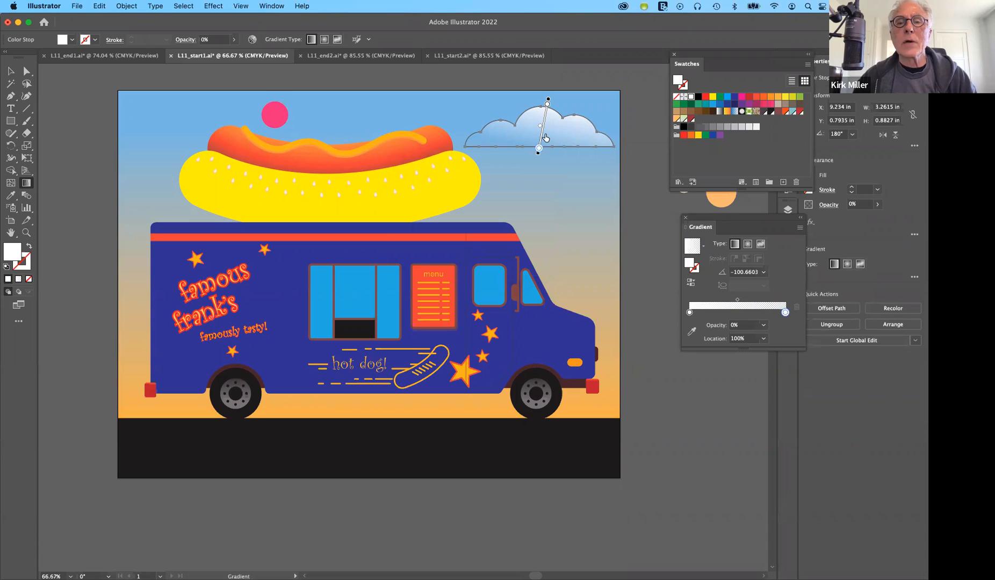
pyautogui.moveTo(544, 135); pyautogui.dragTo(542, 138)
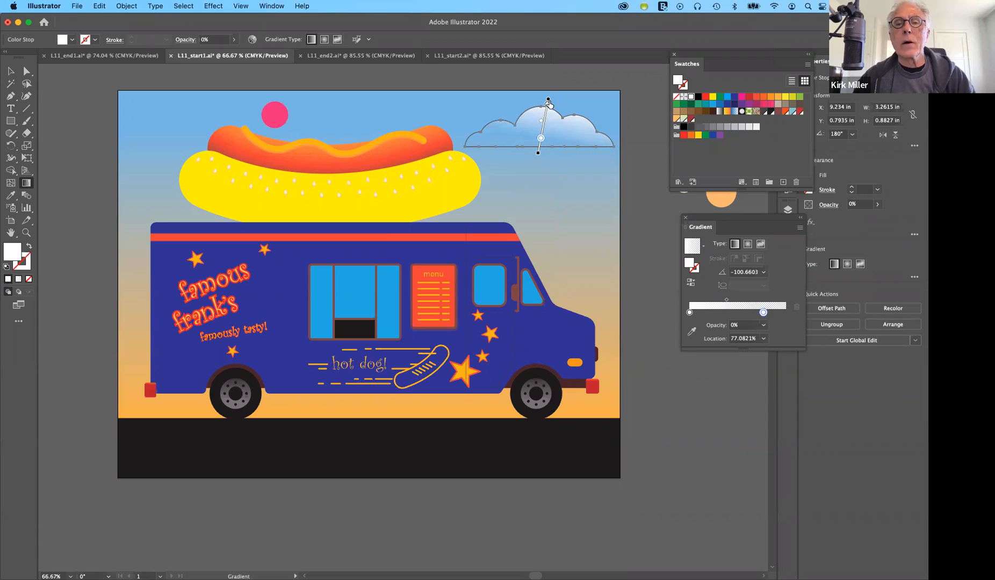
pyautogui.click(548, 102)
pyautogui.doubleClick(547, 102)
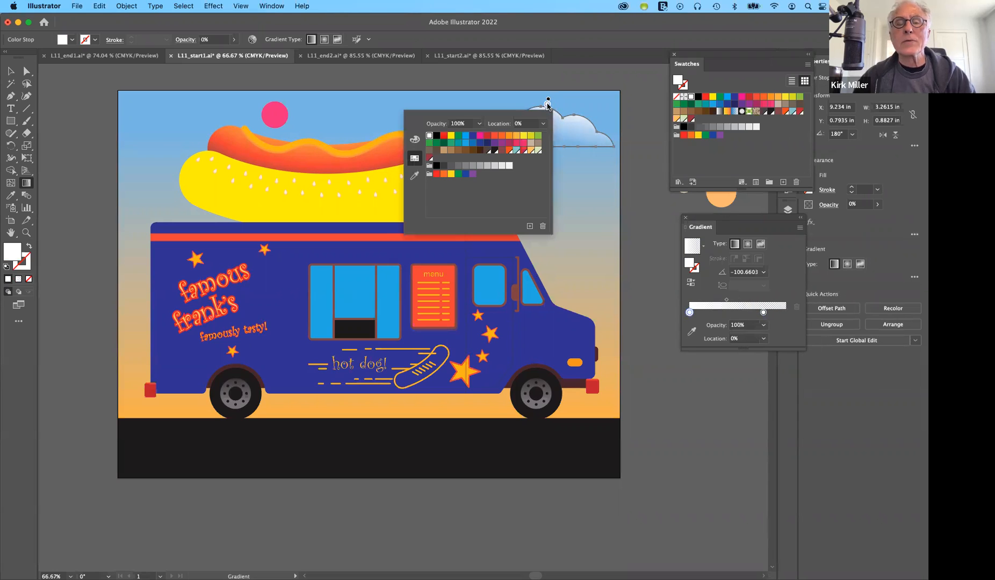
pyautogui.click(547, 105)
pyautogui.doubleClick(548, 105)
pyautogui.click(548, 105)
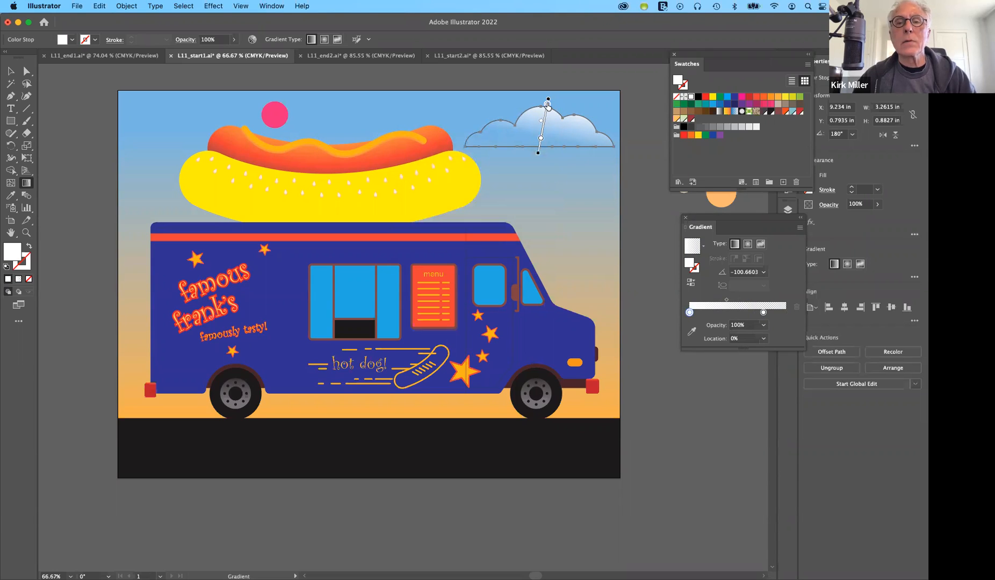
pyautogui.doubleClick(547, 105)
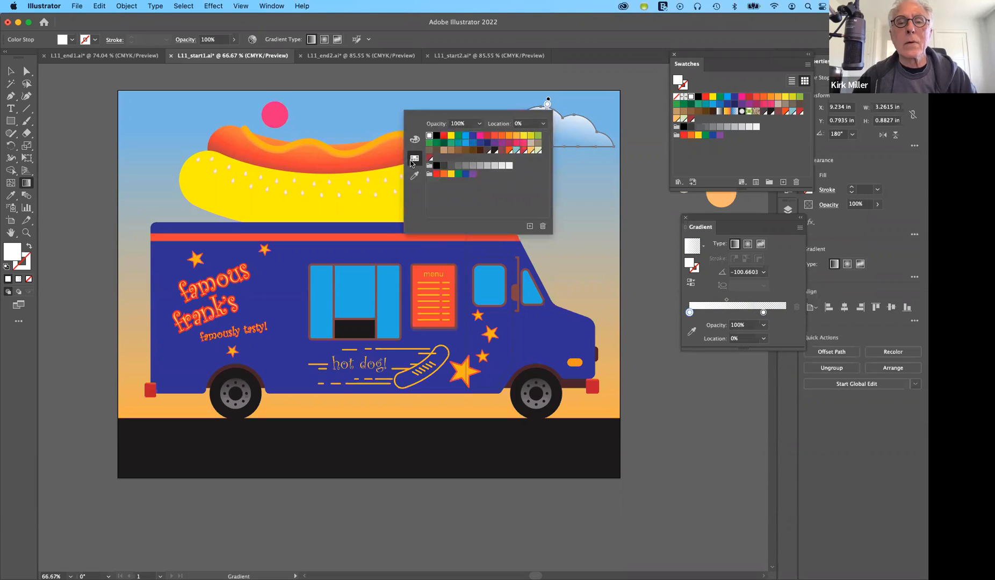
pyautogui.moveTo(465, 124); pyautogui.dragTo(442, 127)
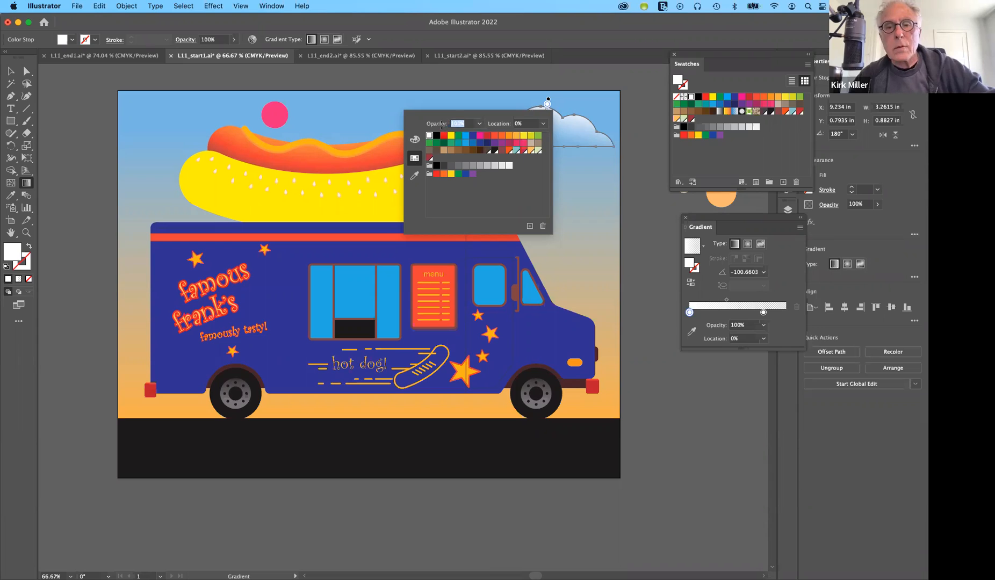
pyautogui.press('Escape')
pyautogui.press('Tab')
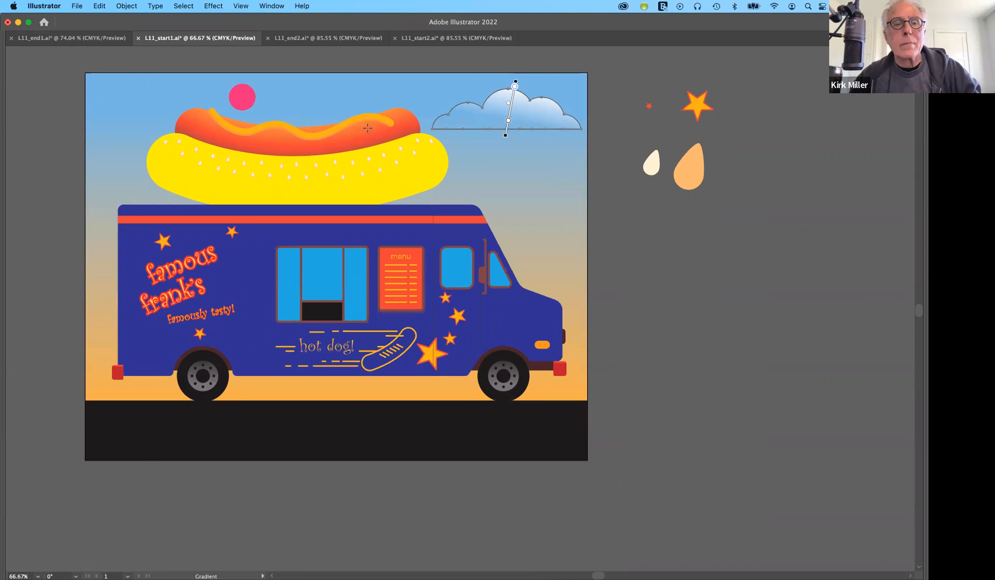
pyautogui.press('Tab')
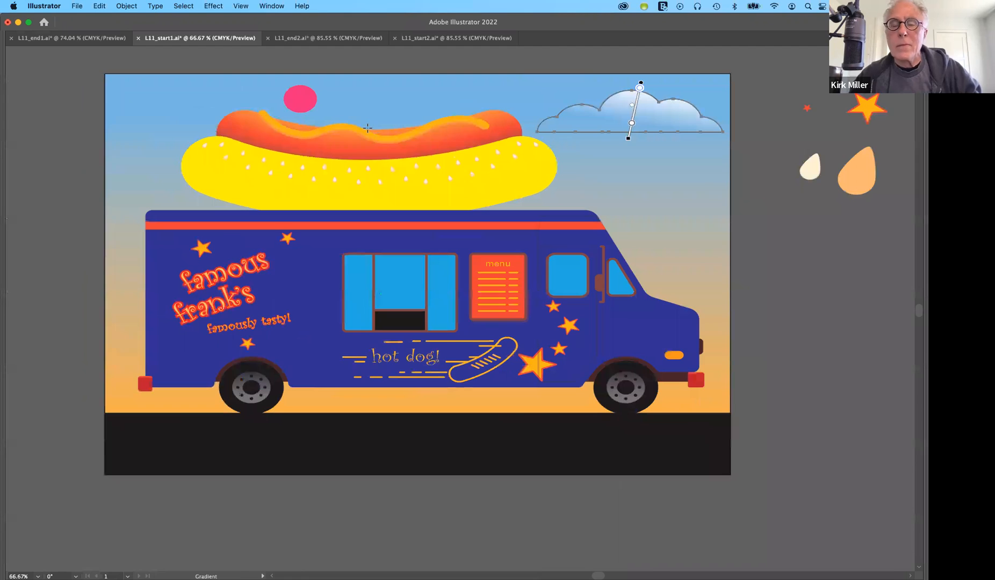
pyautogui.press('Tab')
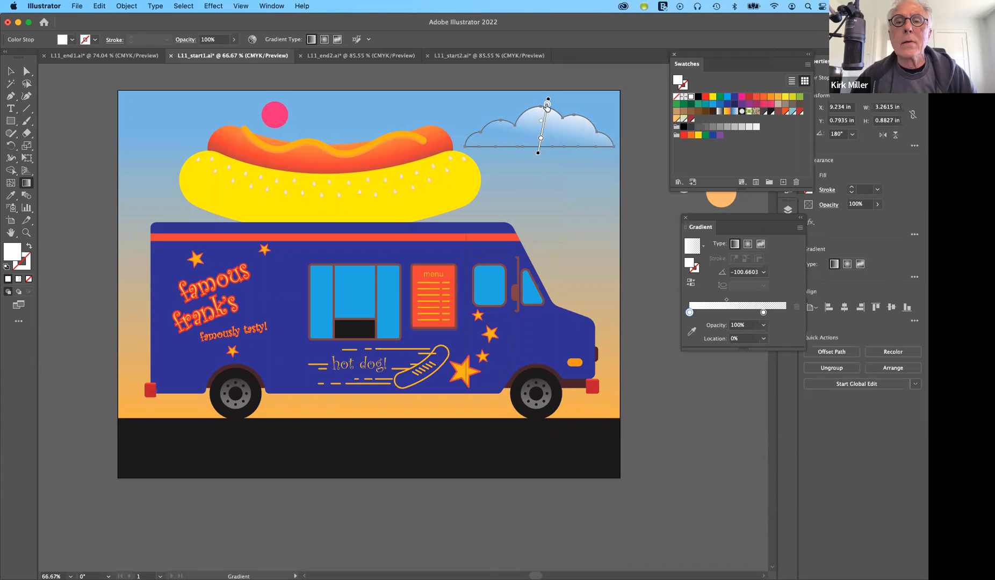
# Step: Set the opacity of the cloud gradient's top color stop to 80% and move the bottom stop to about 86% along the gradient
pyautogui.doubleClick(547, 105)
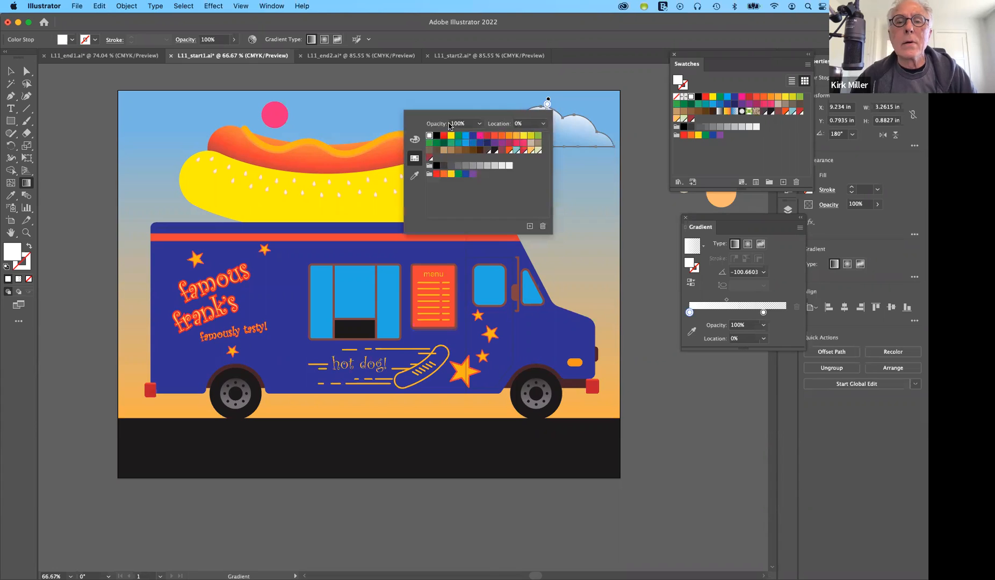
pyautogui.click(448, 124)
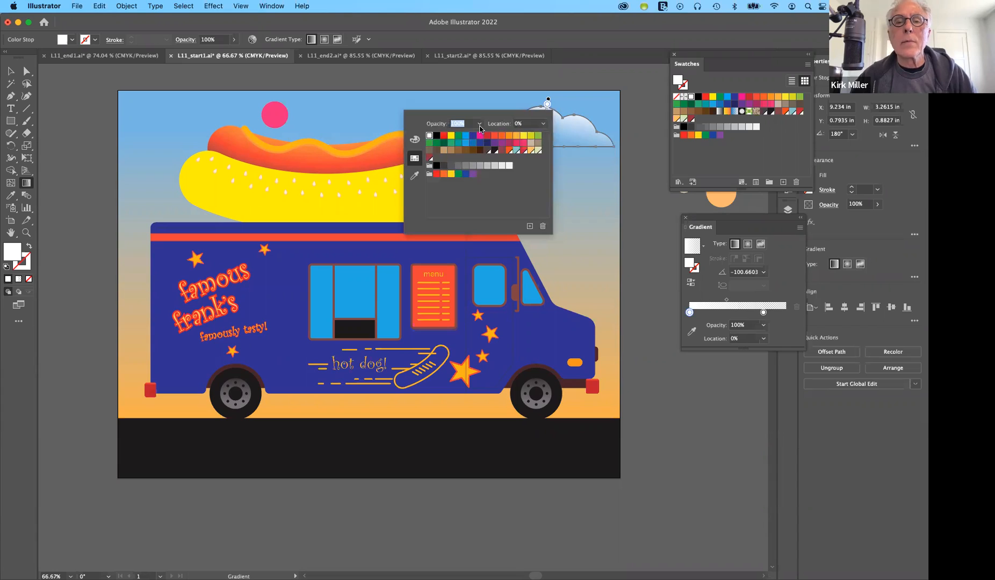
pyautogui.click(479, 124)
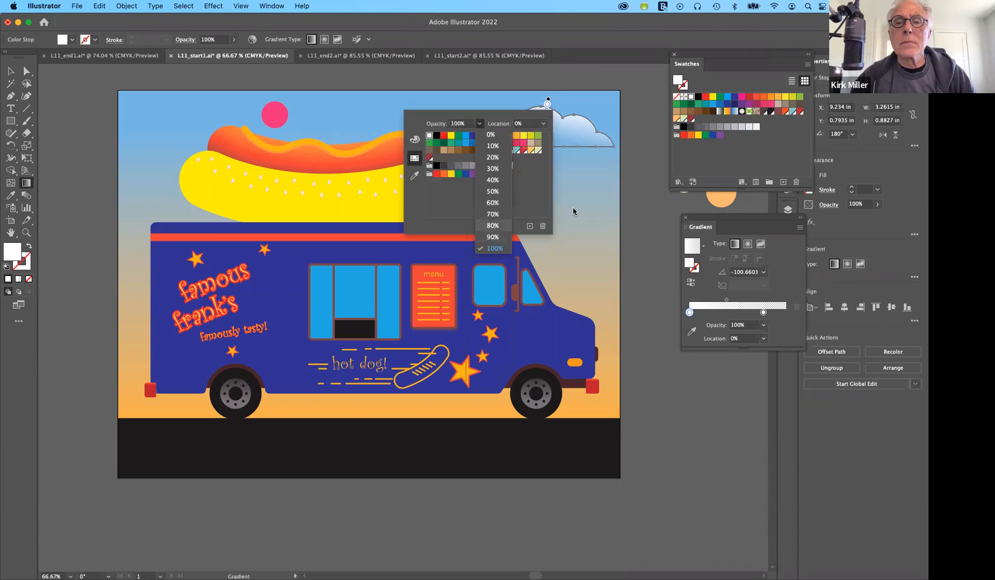
pyautogui.press('Return')
pyautogui.press('Escape')
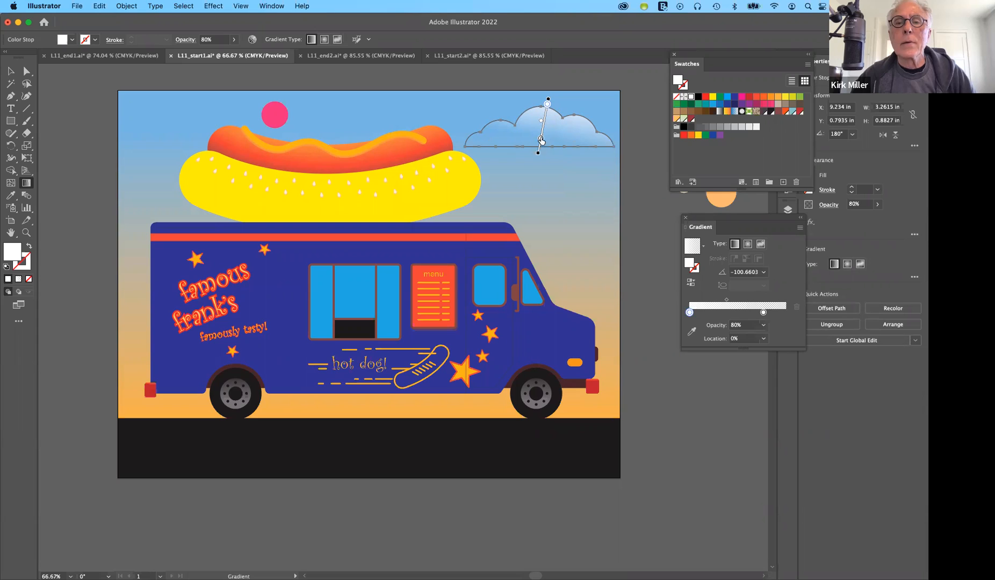
pyautogui.click(540, 143)
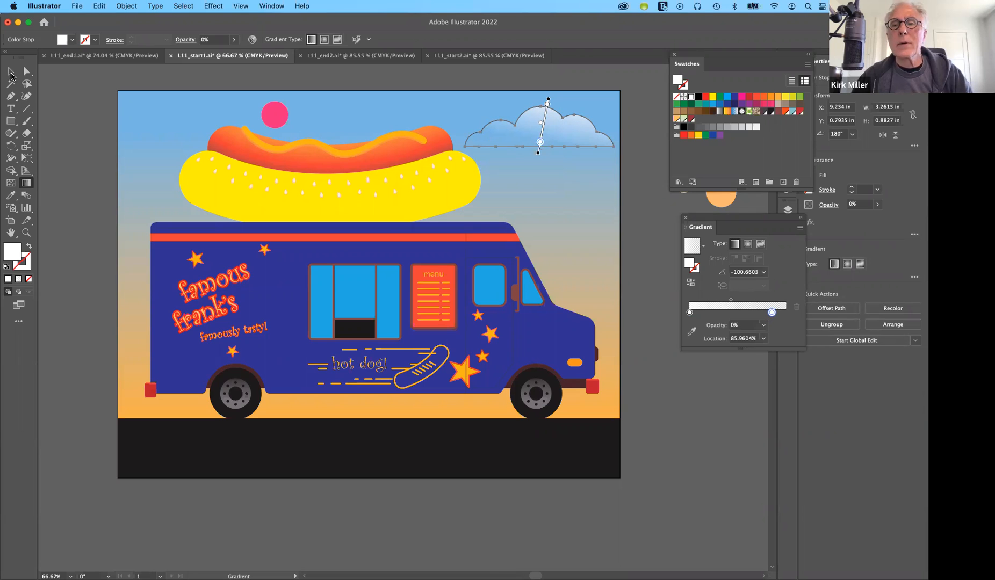
# Step: Remove the black outline from the cloud group by setting its stroke to none
pyautogui.click(10, 73)
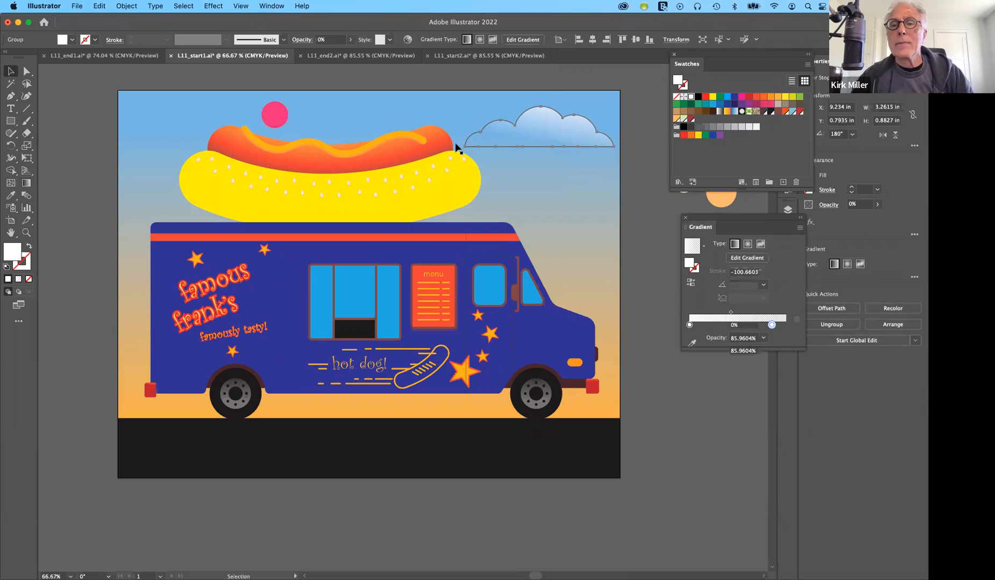
pyautogui.click(683, 84)
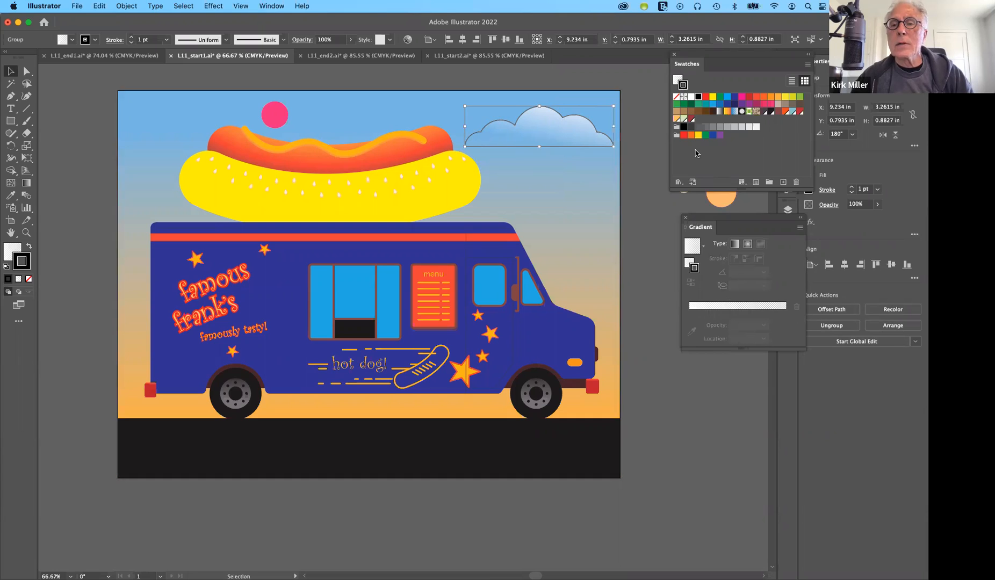
pyautogui.click(676, 98)
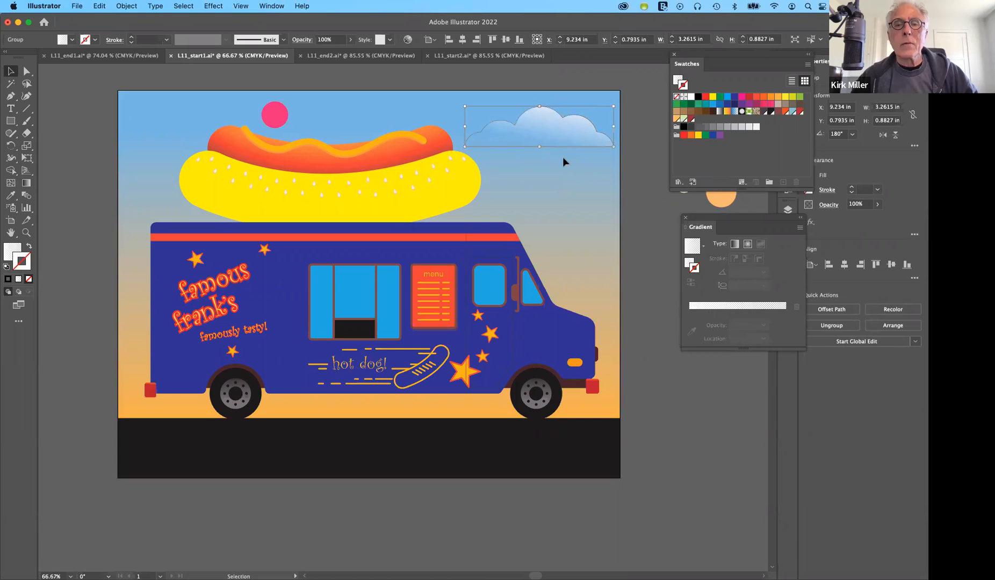
# Step: Duplicate the cloud and spread the copies across the sky so that five clouds surround the hot dog
pyautogui.moveTo(530, 108); pyautogui.dragTo(505, 116)
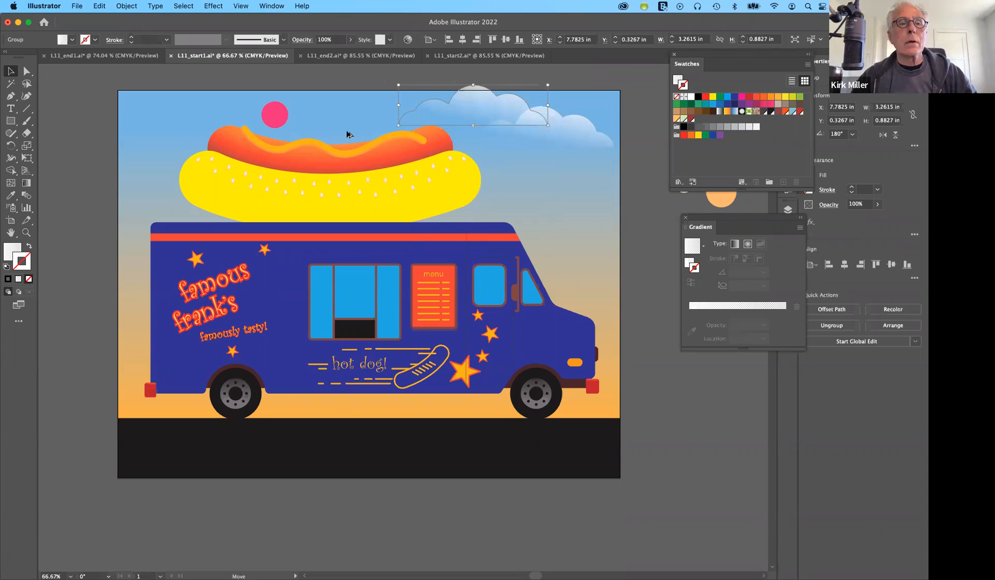
pyautogui.moveTo(347, 134); pyautogui.dragTo(228, 104)
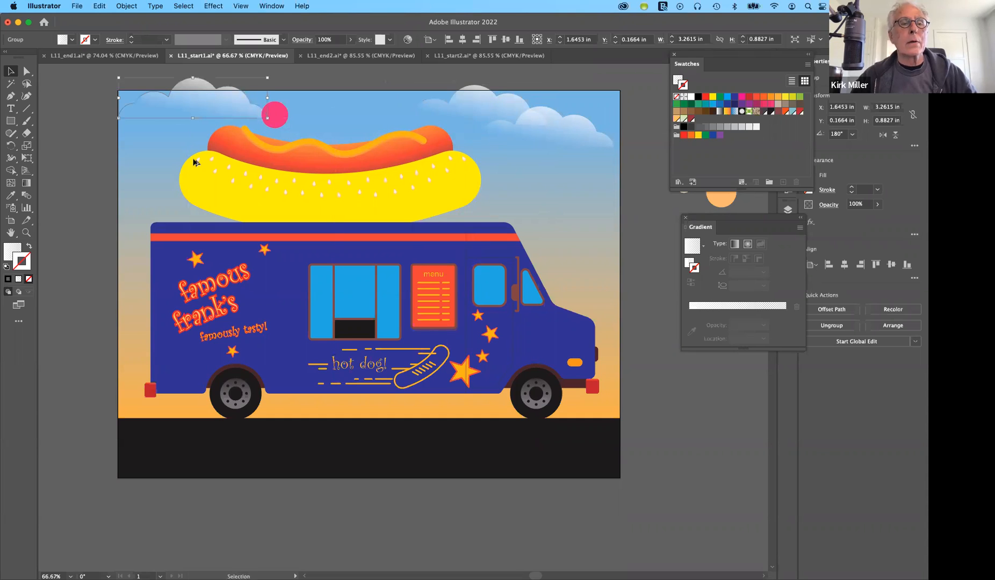
pyautogui.moveTo(193, 178); pyautogui.dragTo(165, 166)
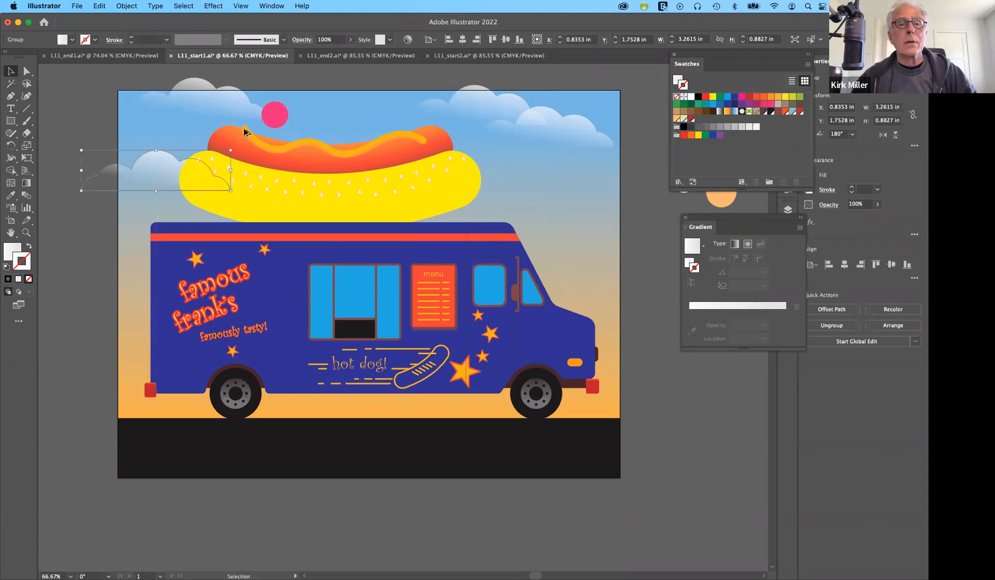
pyautogui.moveTo(244, 132); pyautogui.dragTo(585, 174)
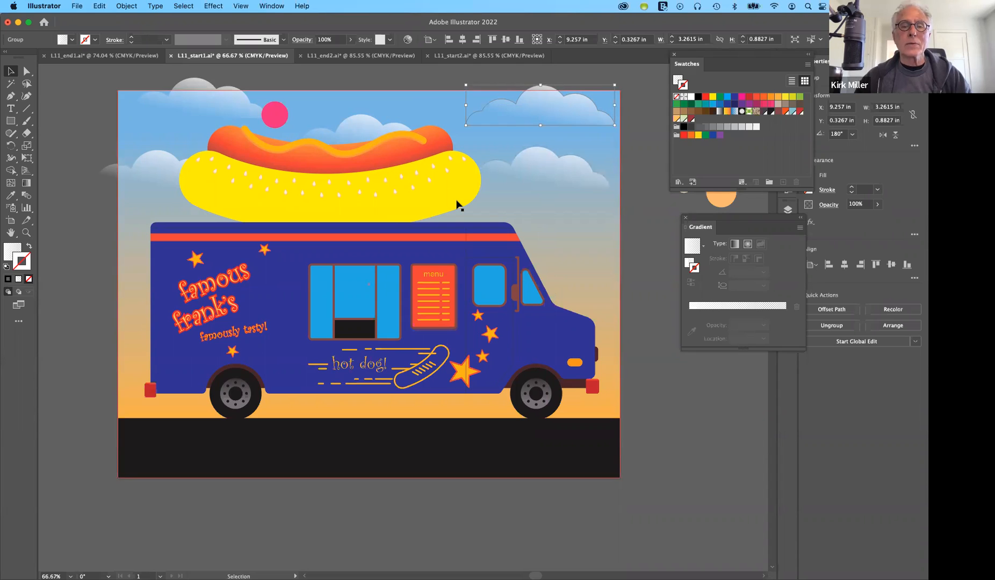
# Step: Select the yellow bun path and apply the yellow-to-orange-red gradient swatch to its stroke
pyautogui.click(440, 199)
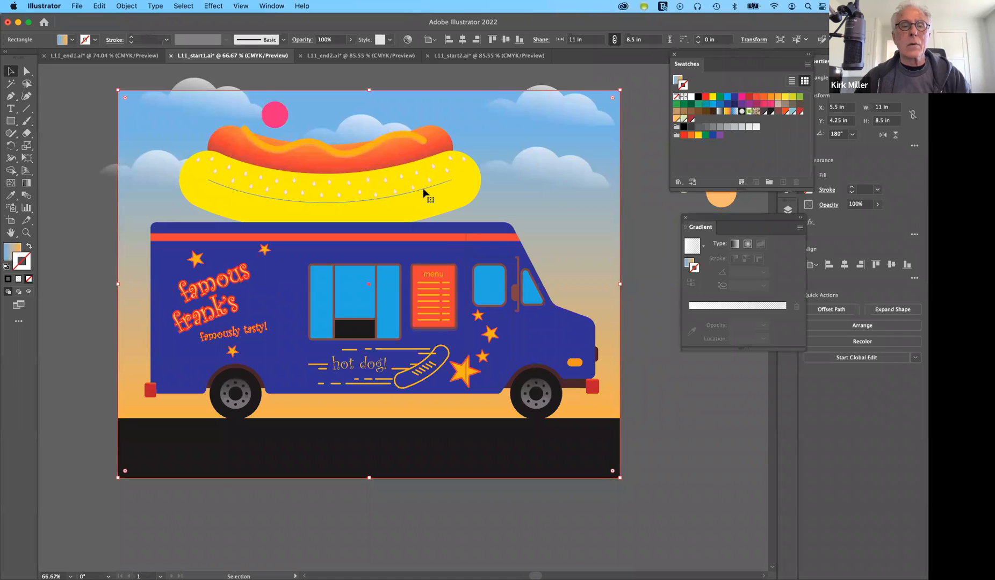
pyautogui.click(423, 193)
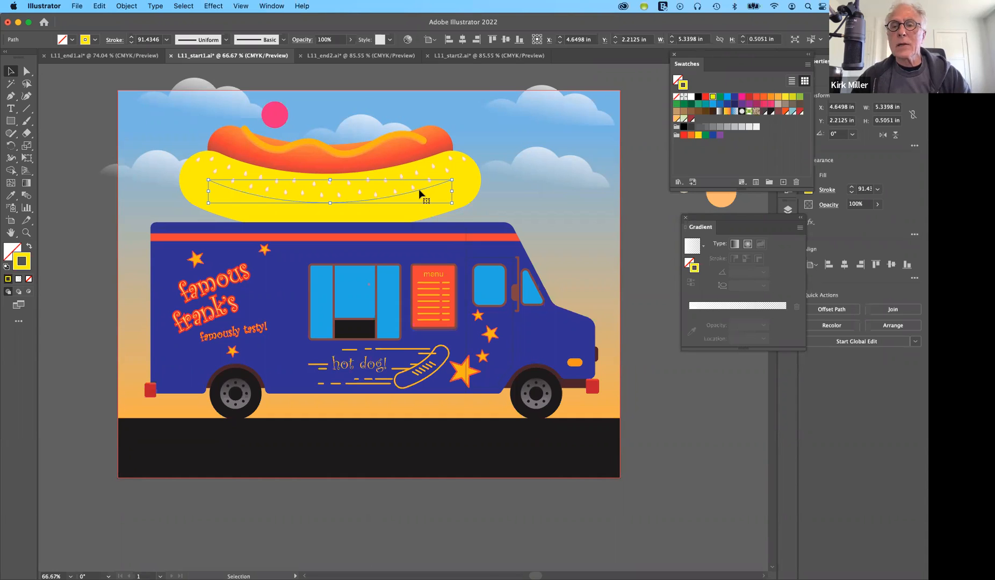
pyautogui.click(726, 112)
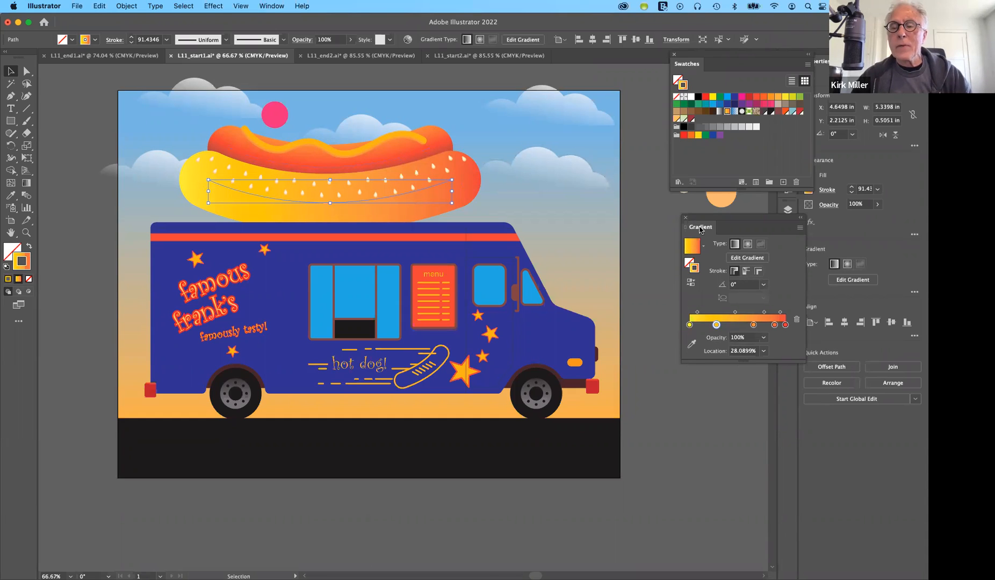
# Step: Try the gradient along the bun's stroke, then apply it across the stroke with yellow on the upper edge
pyautogui.click(746, 272)
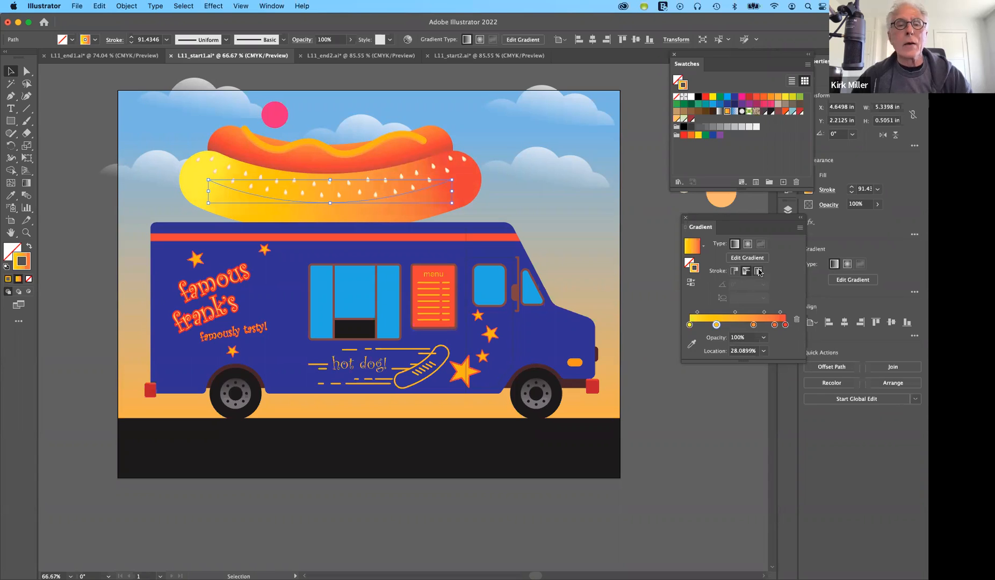
pyautogui.click(759, 271)
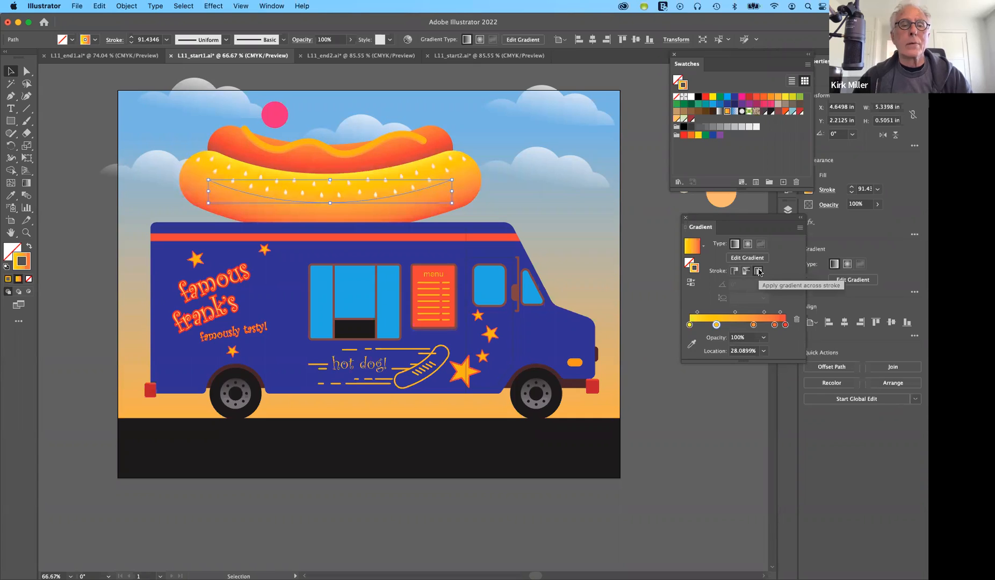
pyautogui.click(691, 284)
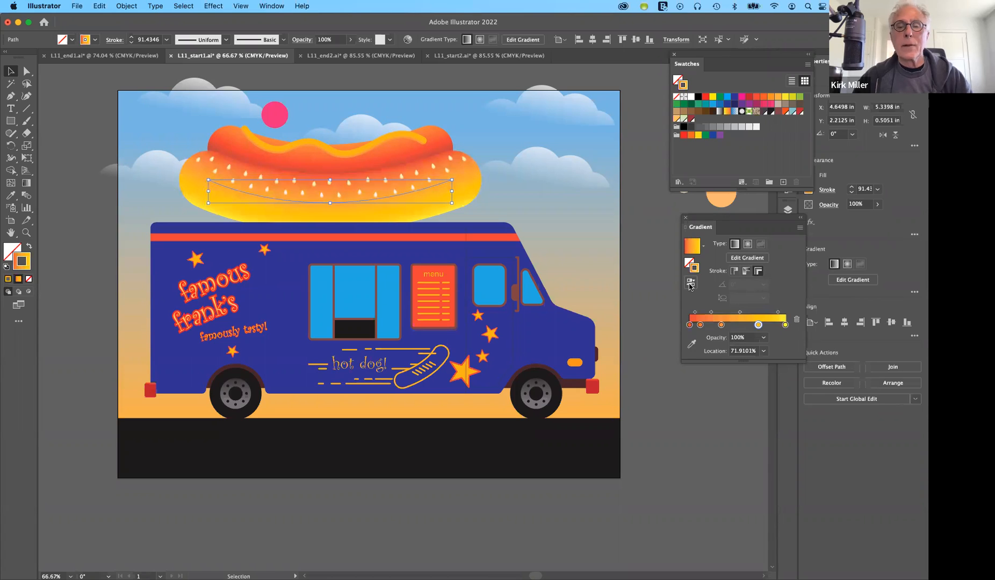
pyautogui.click(692, 284)
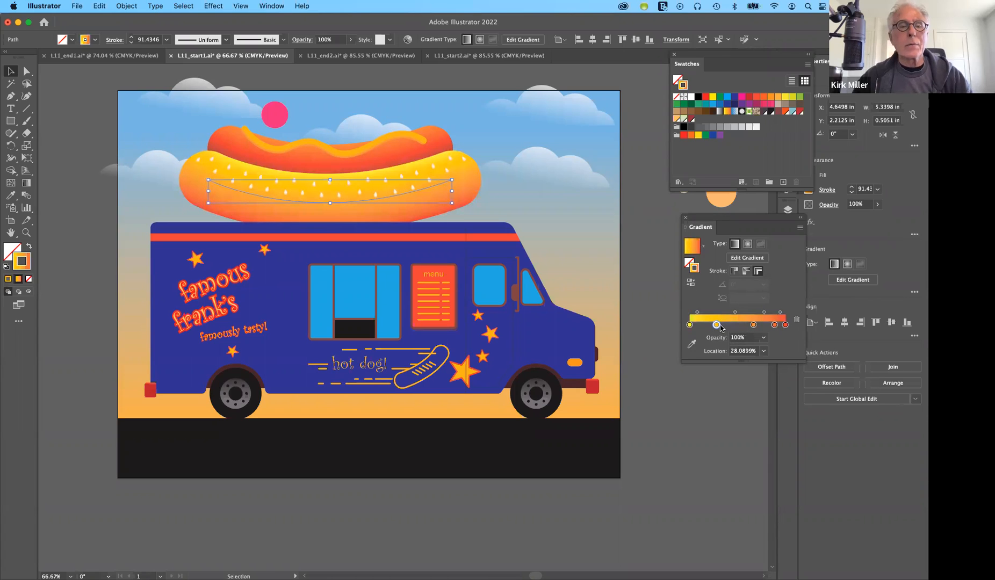
# Step: Reduce the bun's stroke gradient to an orange start stop and a red-orange end stop by removing the yellow and intermediate stops
pyautogui.click(26, 184)
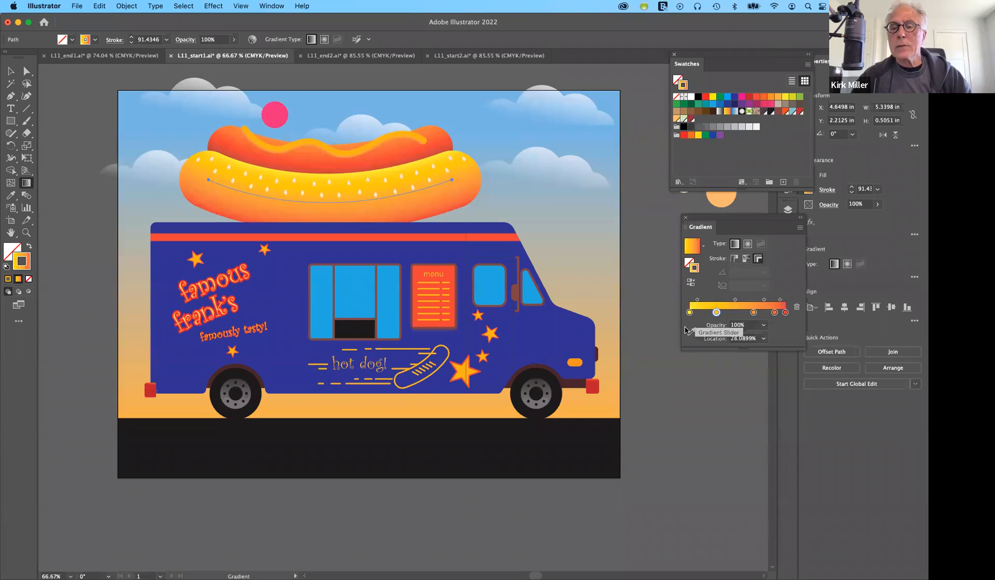
pyautogui.press('Delete')
pyautogui.moveTo(689, 324); pyautogui.dragTo(692, 329)
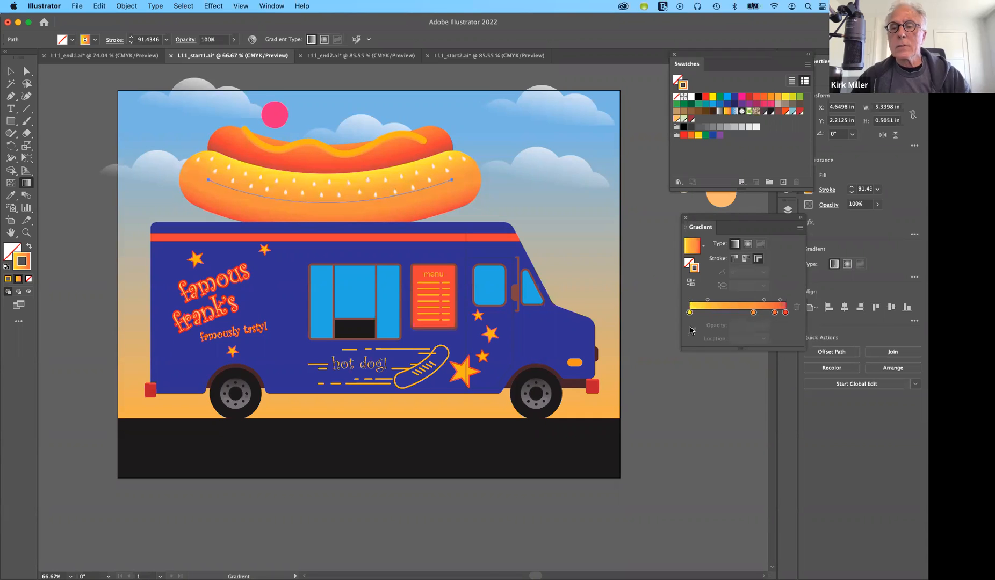
pyautogui.moveTo(753, 313); pyautogui.dragTo(692, 313)
pyautogui.click(775, 312)
pyautogui.moveTo(775, 312); pyautogui.dragTo(748, 327)
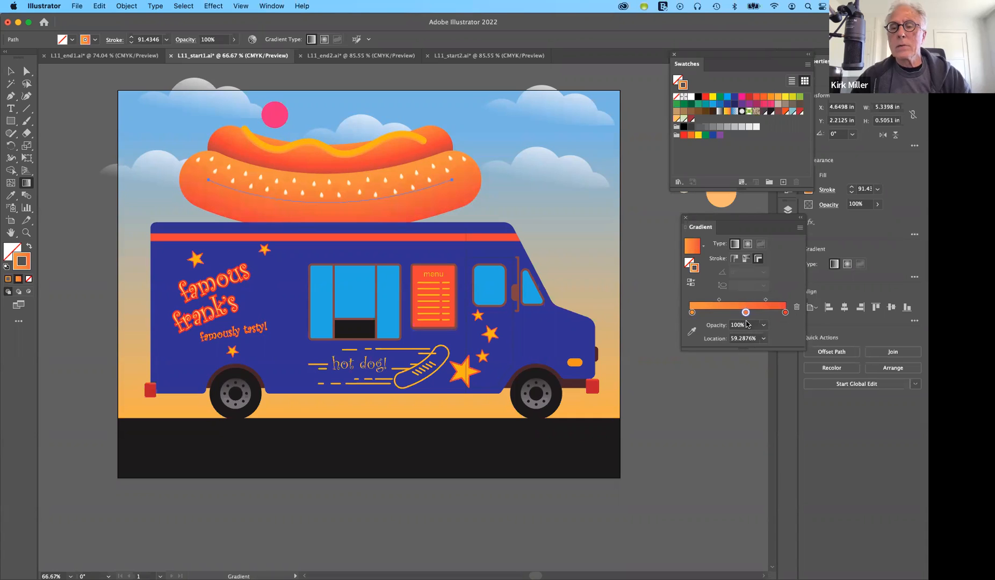
pyautogui.click(692, 313)
pyautogui.moveTo(692, 312); pyautogui.dragTo(690, 313)
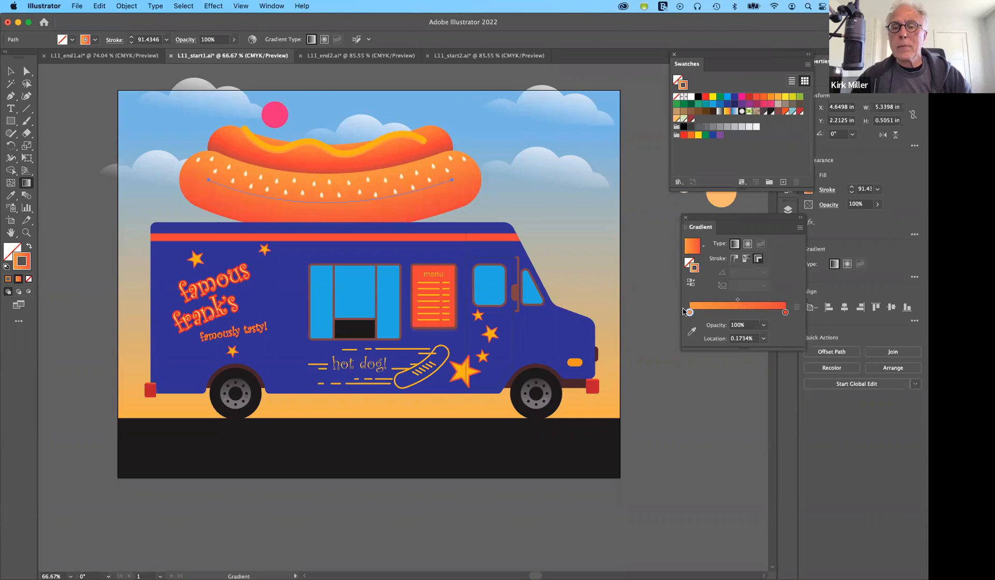
# Step: Move the orange start stop of the bun's gradient to about 34% and recolor it with the light orange swatch
pyautogui.moveTo(690, 313); pyautogui.dragTo(714, 312)
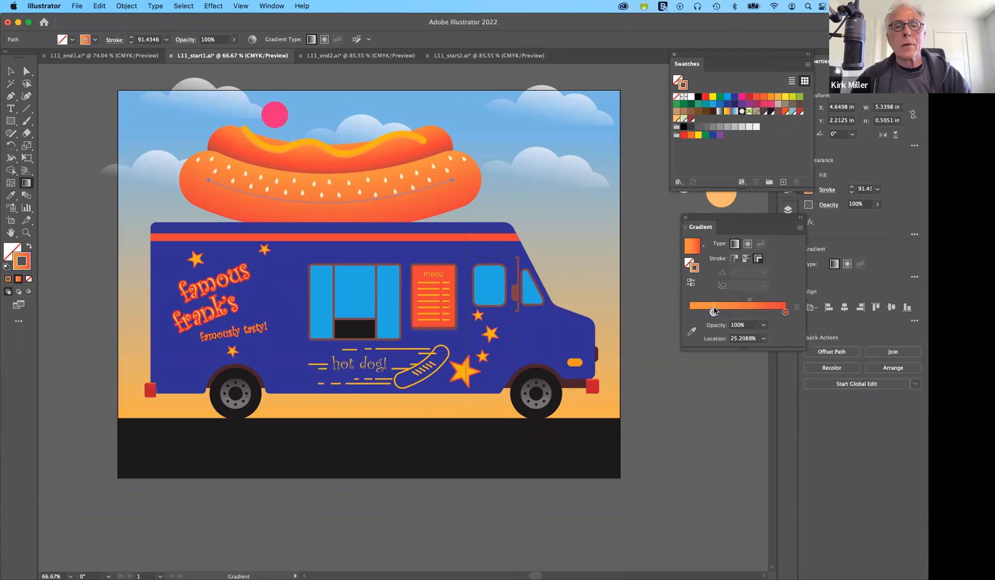
pyautogui.moveTo(715, 313); pyautogui.dragTo(722, 312)
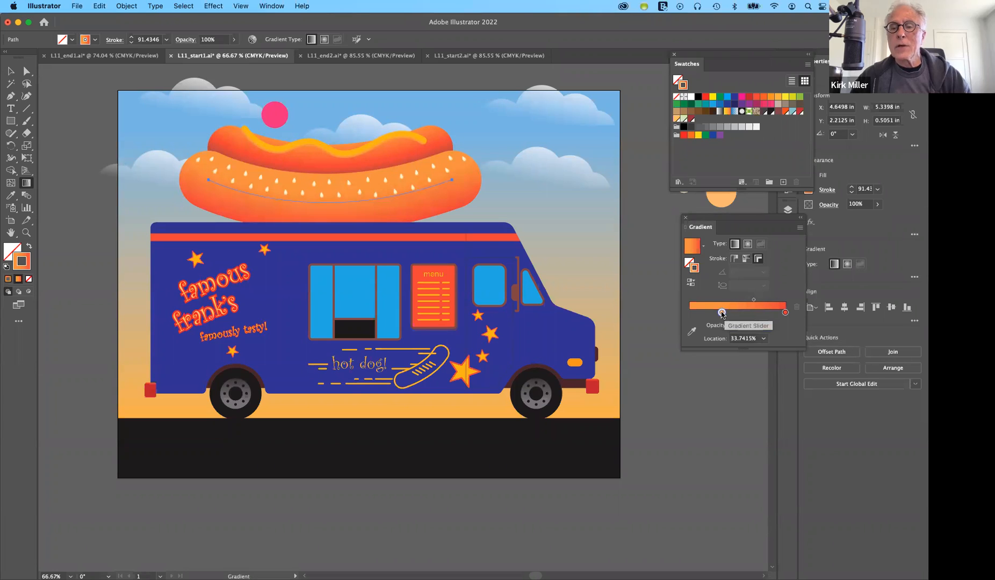
pyautogui.doubleClick(722, 312)
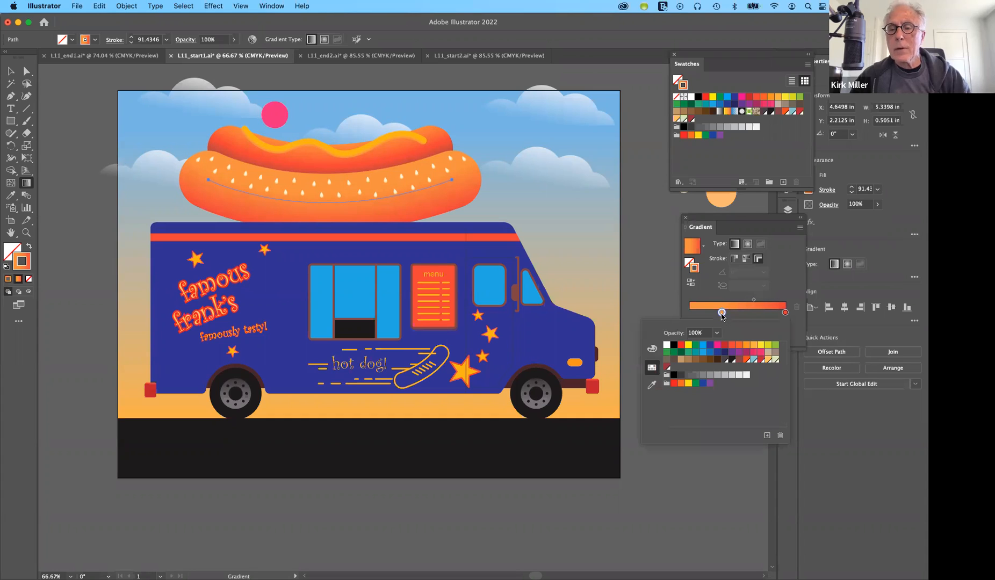
pyautogui.click(754, 346)
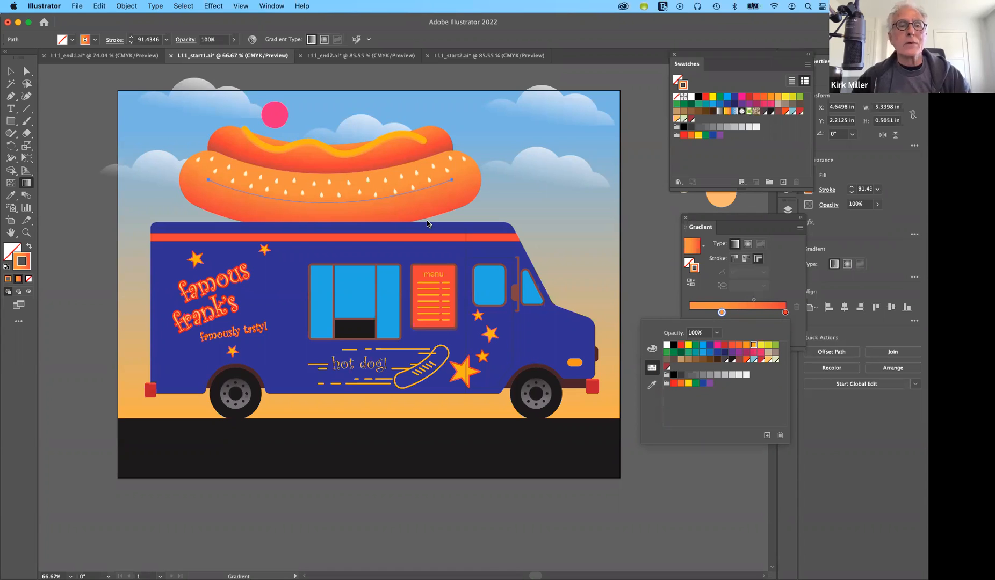
# Step: Move the pink circle slightly down toward the hot dog, to about X 3.52 in, Y 0.77 in
pyautogui.click(276, 115)
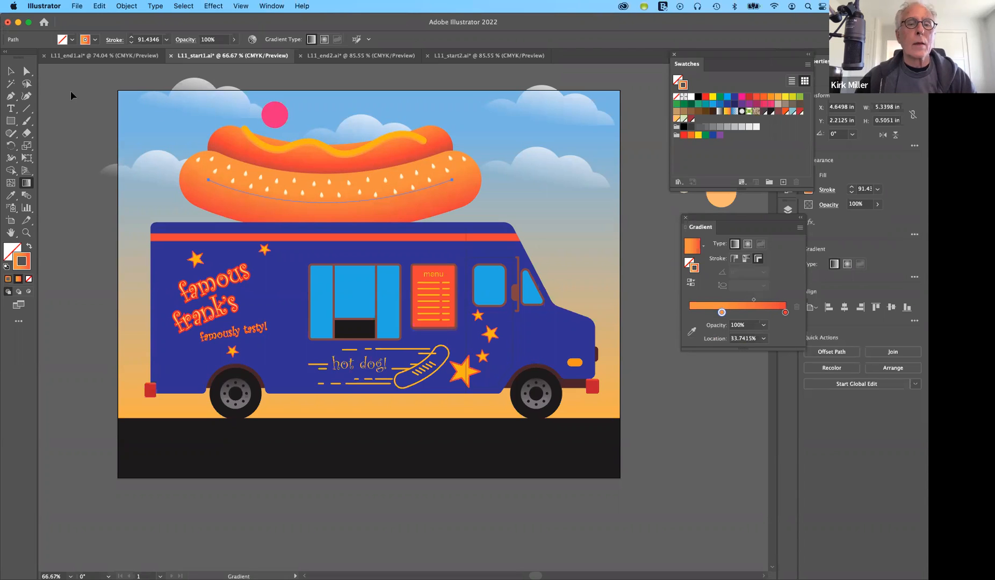
pyautogui.press('v')
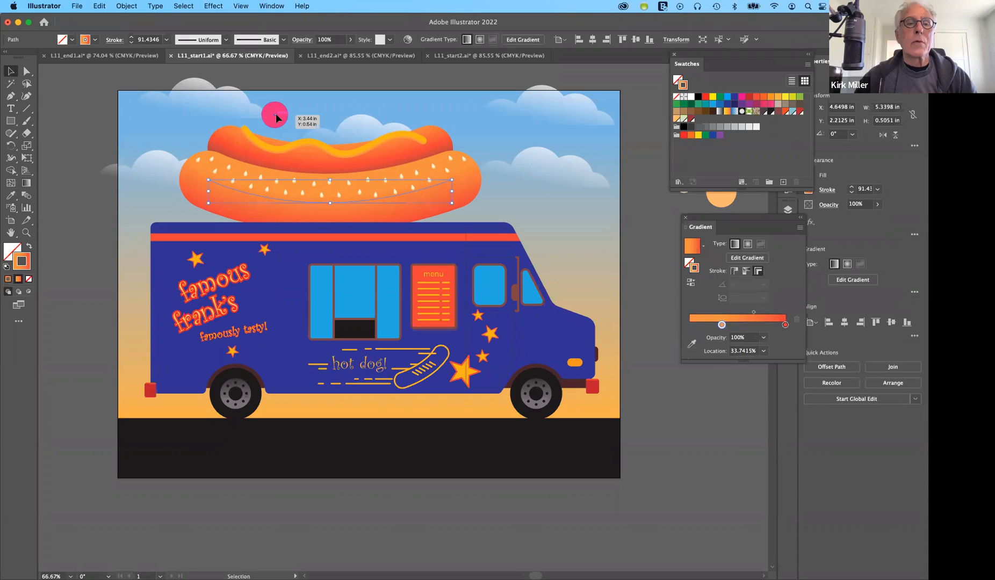
pyautogui.click(277, 118)
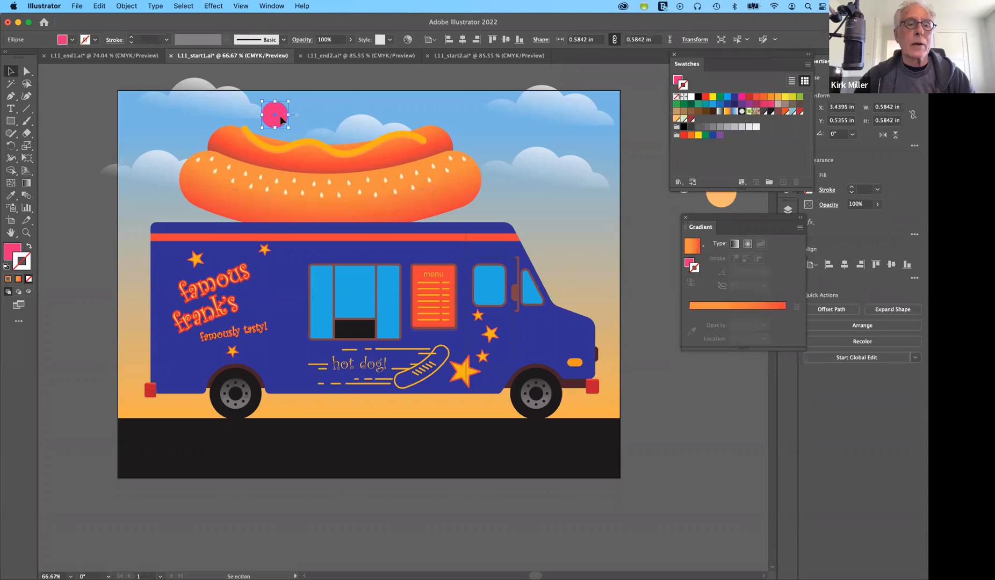
pyautogui.moveTo(281, 118); pyautogui.dragTo(282, 125)
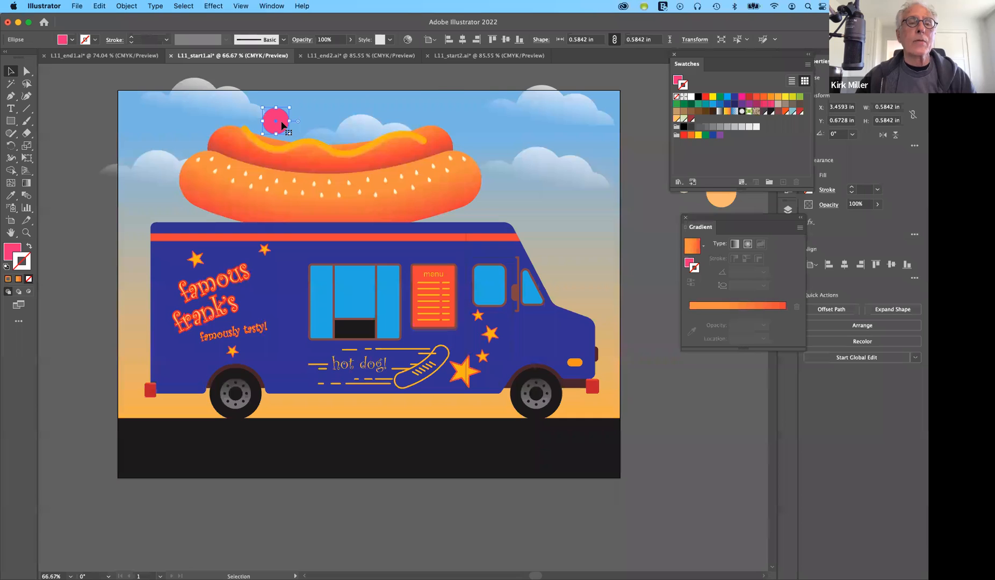
pyautogui.scroll(6, 282, 125)
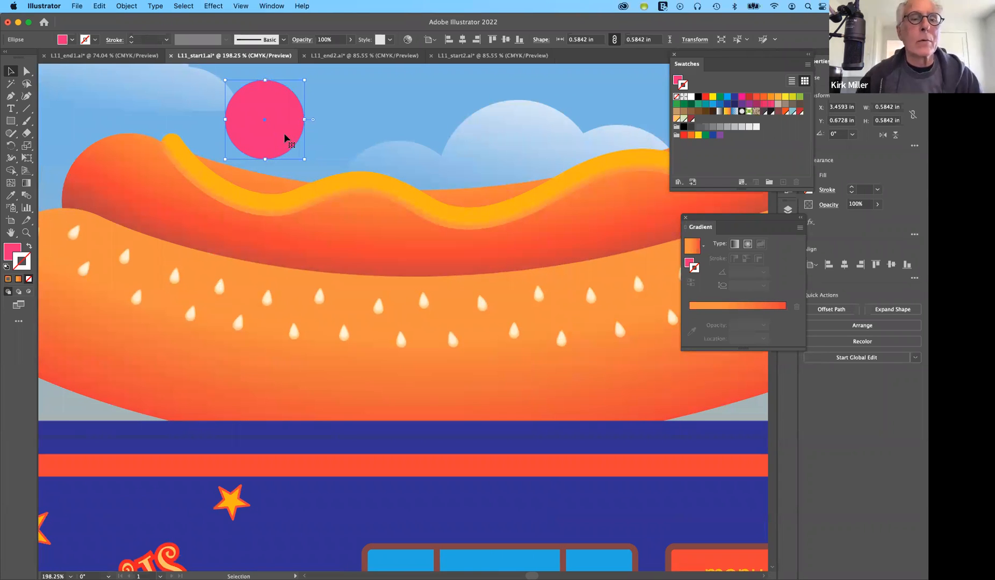
pyautogui.moveTo(290, 147); pyautogui.dragTo(625, 160)
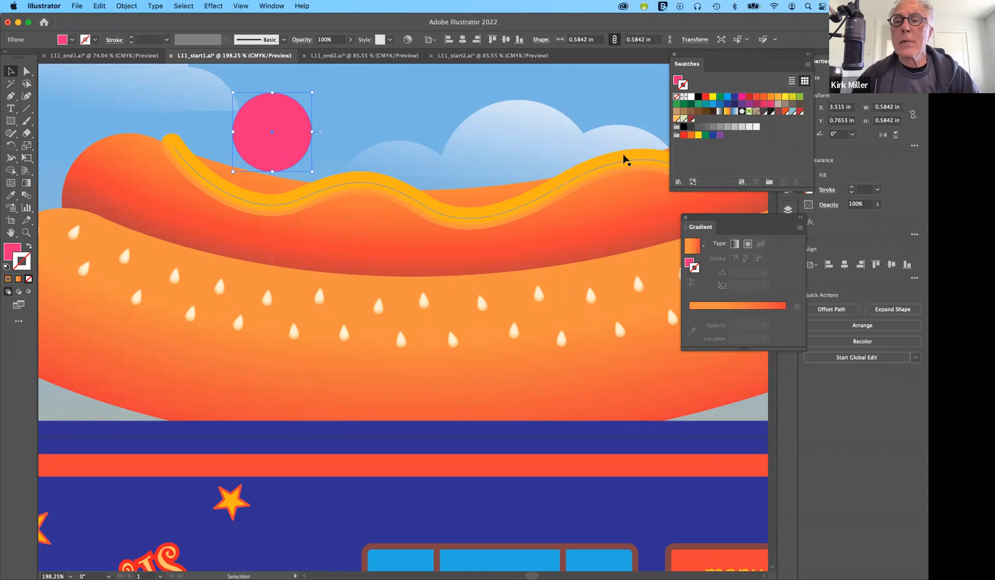
pyautogui.click(720, 112)
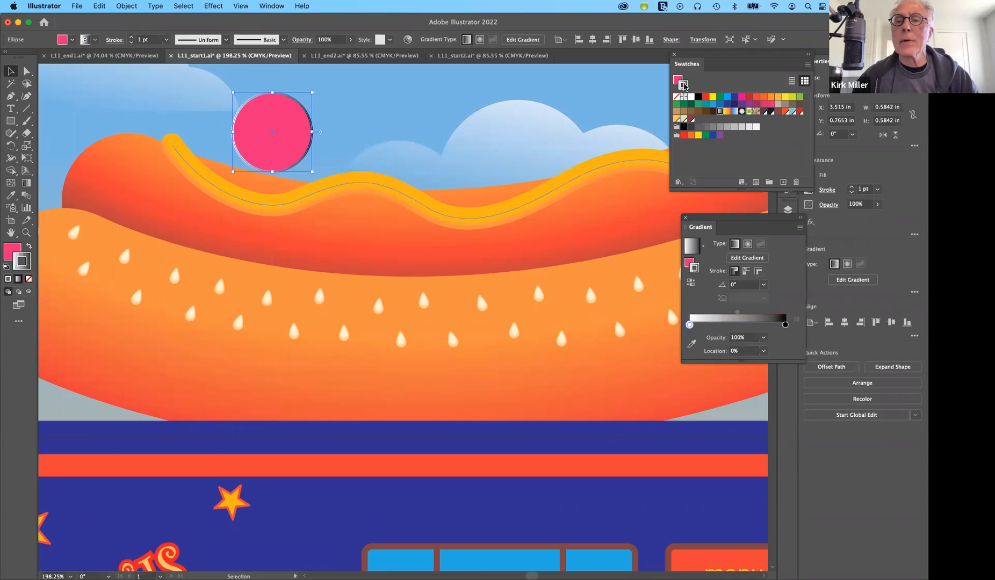
pyautogui.click(676, 98)
pyautogui.click(676, 96)
pyautogui.press('x')
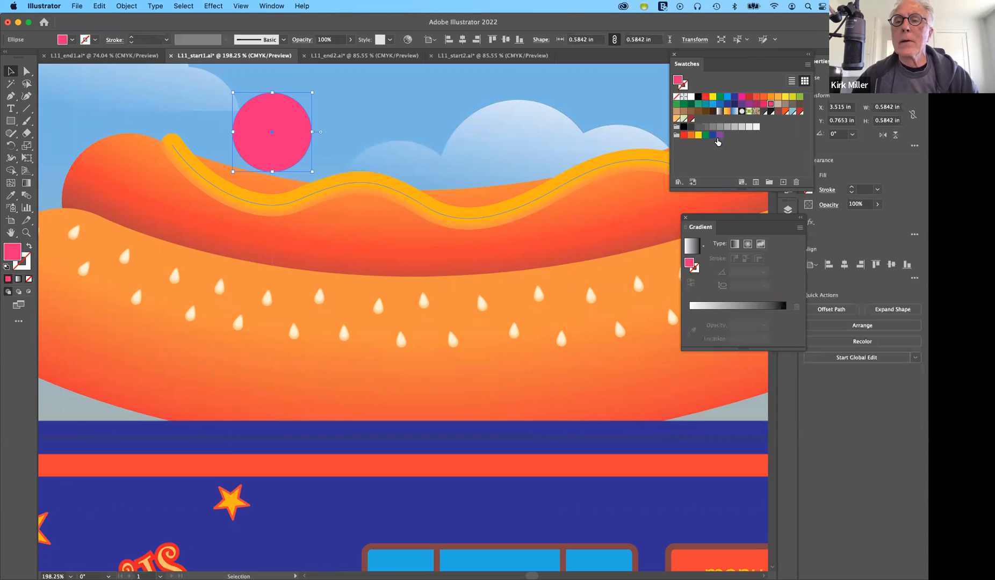
# Step: Fill the pink circle with a white-to-black radial gradient and show its on-canvas gradient controls
pyautogui.press('.')
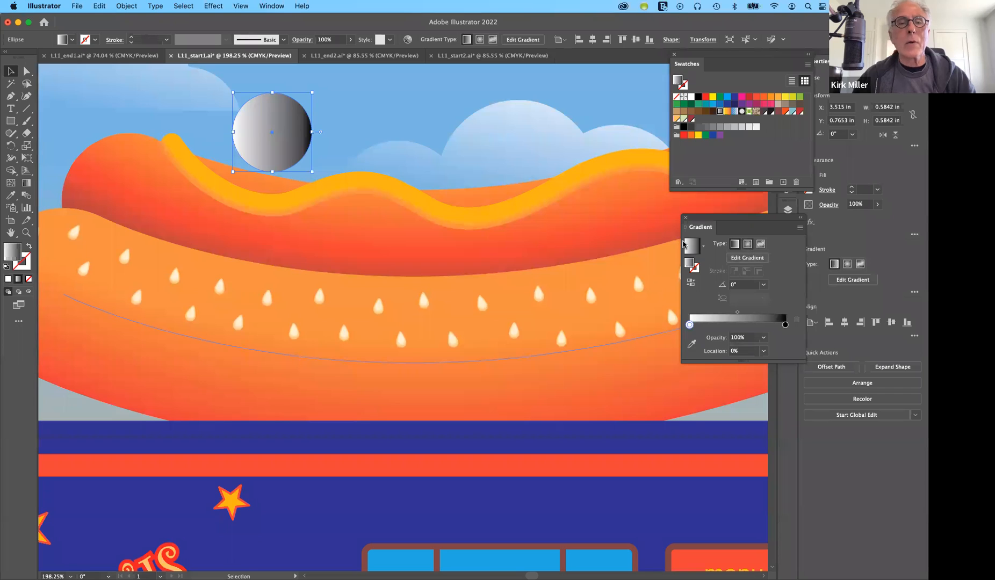
pyautogui.click(748, 244)
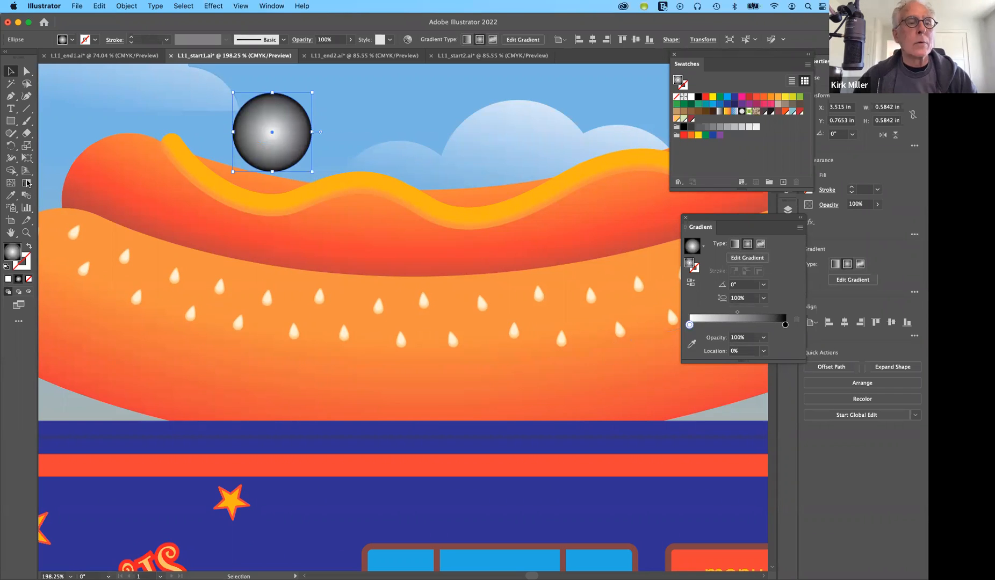
pyautogui.click(27, 183)
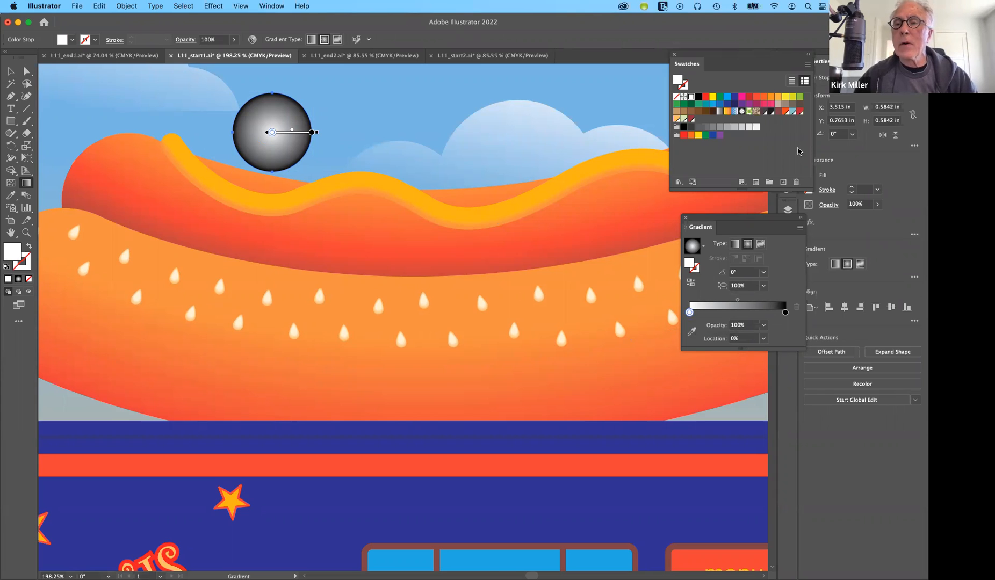
# Step: Recolor the circle's gradient stops with the red and orange swatches and reverse the gradient so orange is at the center
pyautogui.click(800, 113)
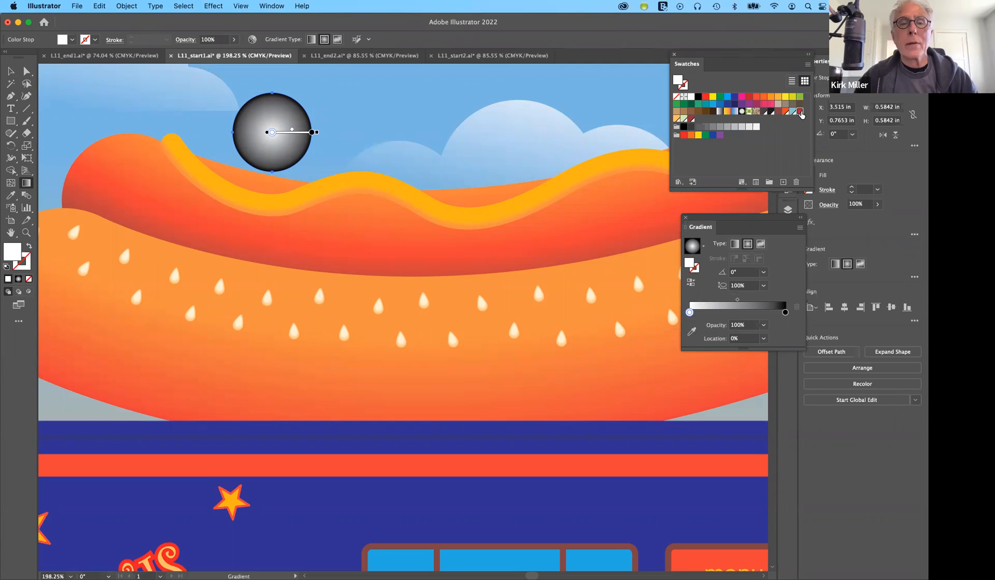
pyautogui.click(786, 314)
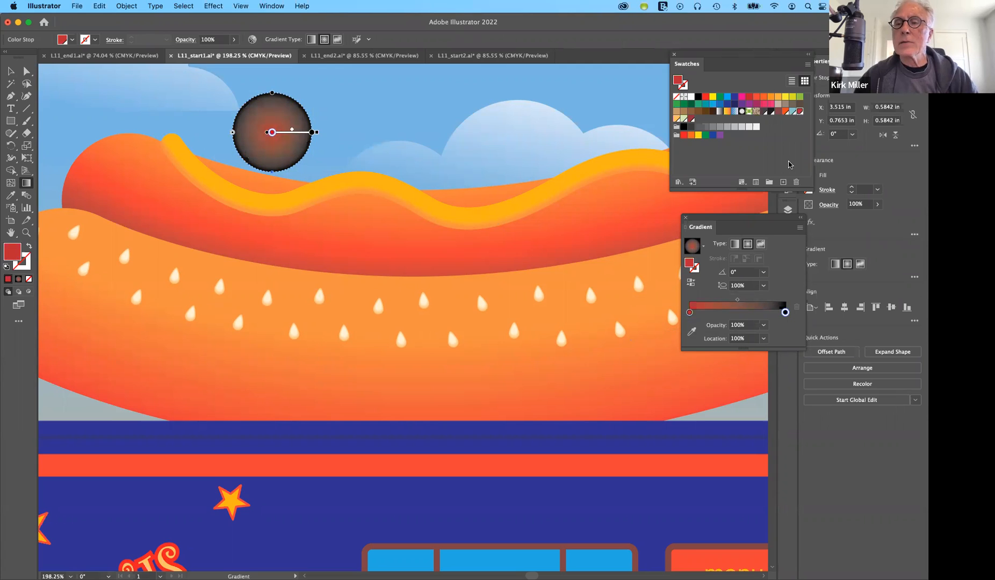
pyautogui.click(785, 112)
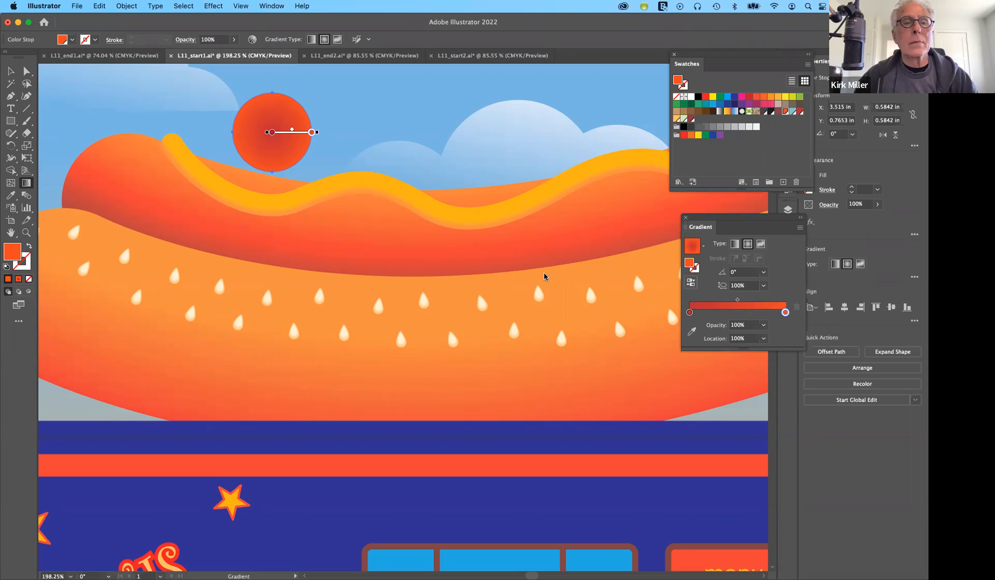
pyautogui.click(272, 132)
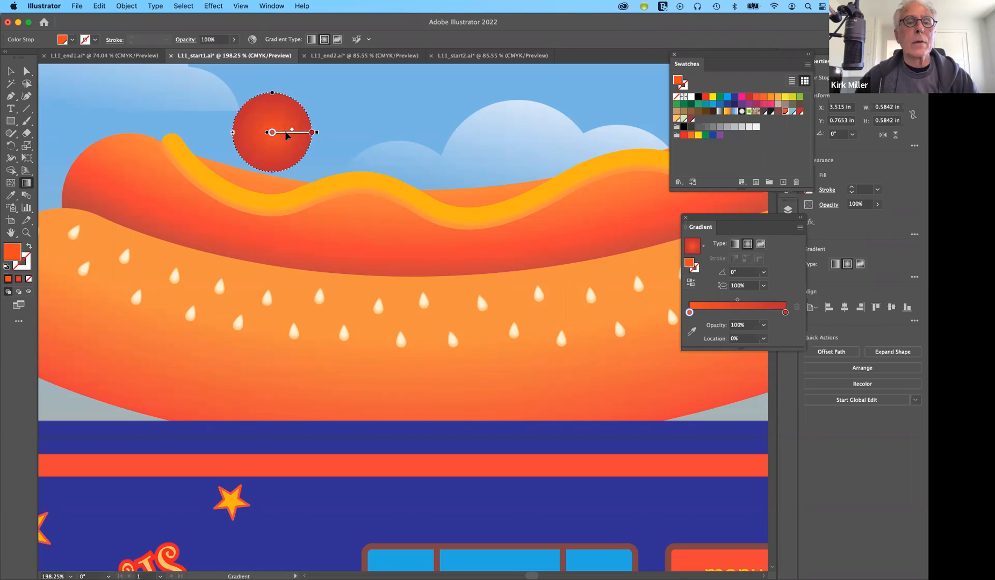
# Step: Move the circle's radial gradient center toward the upper right and shrink its radius slightly
pyautogui.moveTo(294, 118); pyautogui.dragTo(291, 119)
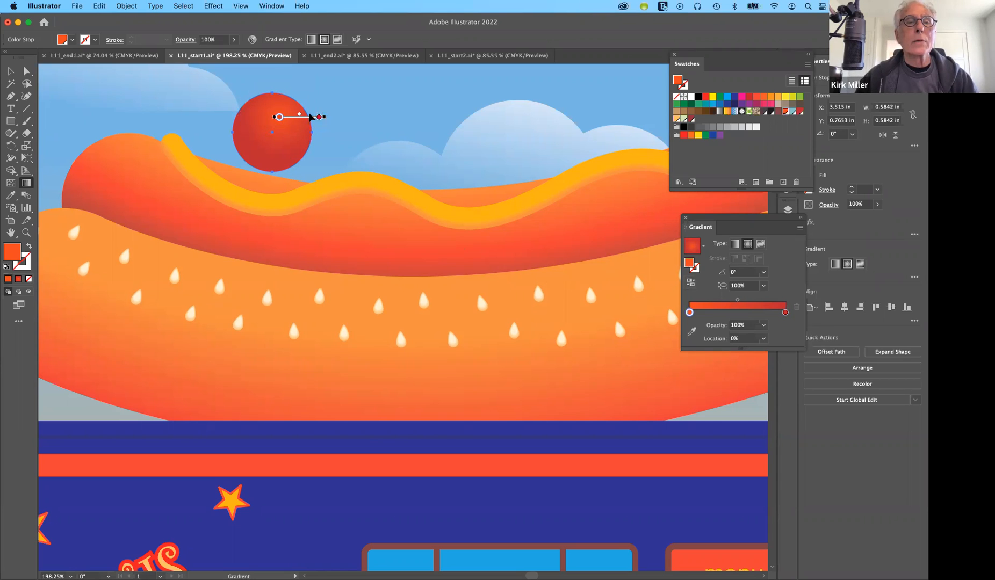
pyautogui.moveTo(241, 119); pyautogui.dragTo(254, 118)
pyautogui.moveTo(295, 116); pyautogui.dragTo(297, 122)
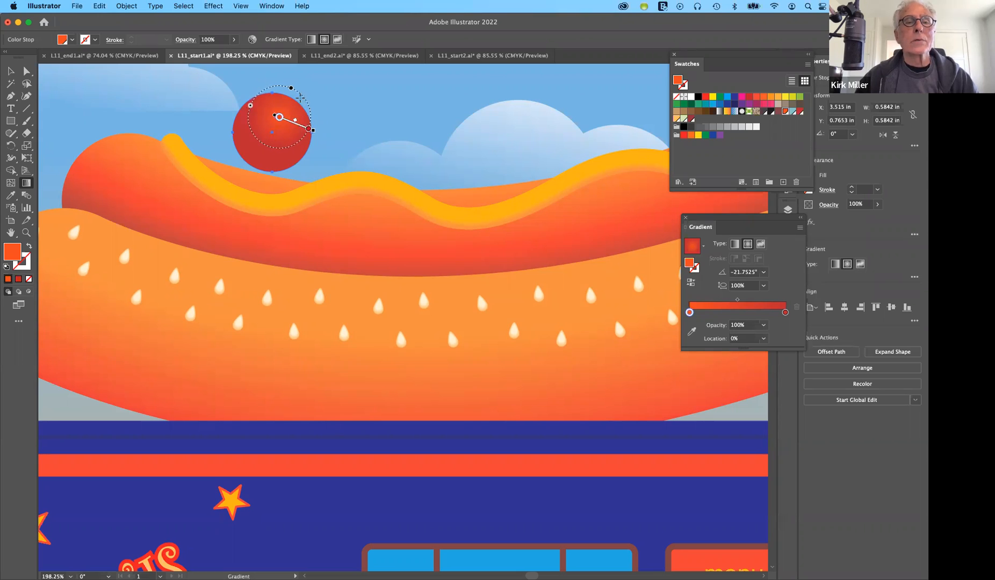
pyautogui.moveTo(301, 98); pyautogui.dragTo(329, 122)
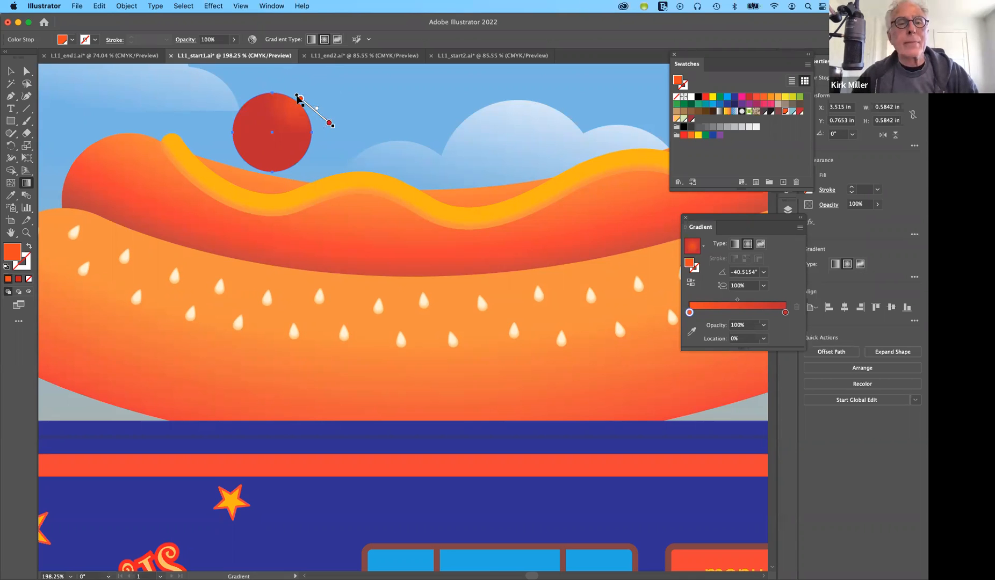
pyautogui.press('super+z')
pyautogui.press('super+z')
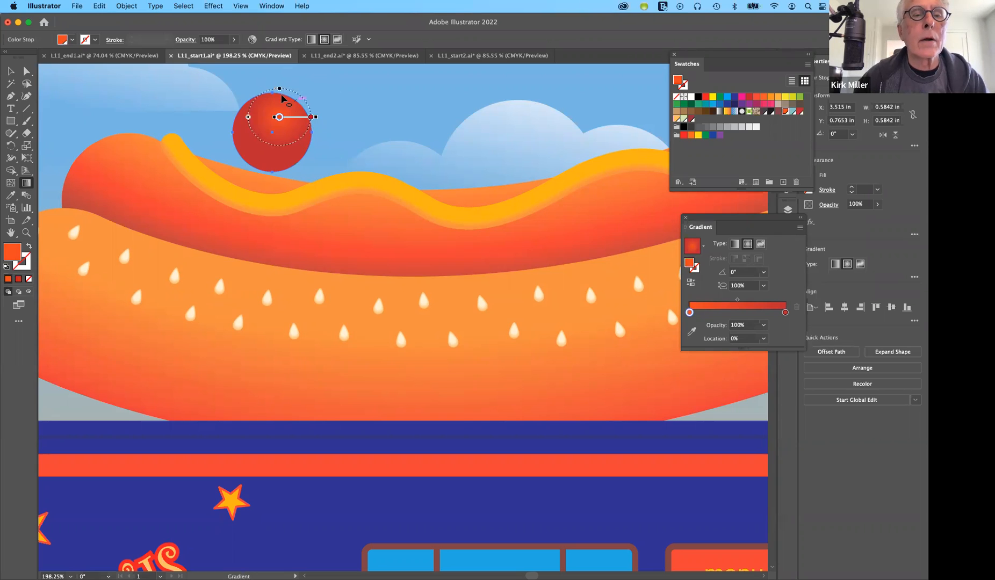
# Step: Squash the circle's radial gradient to about a 68% aspect ratio, rotated about -20°, with its highlight shifted toward the upper right
pyautogui.moveTo(281, 95); pyautogui.dragTo(280, 103)
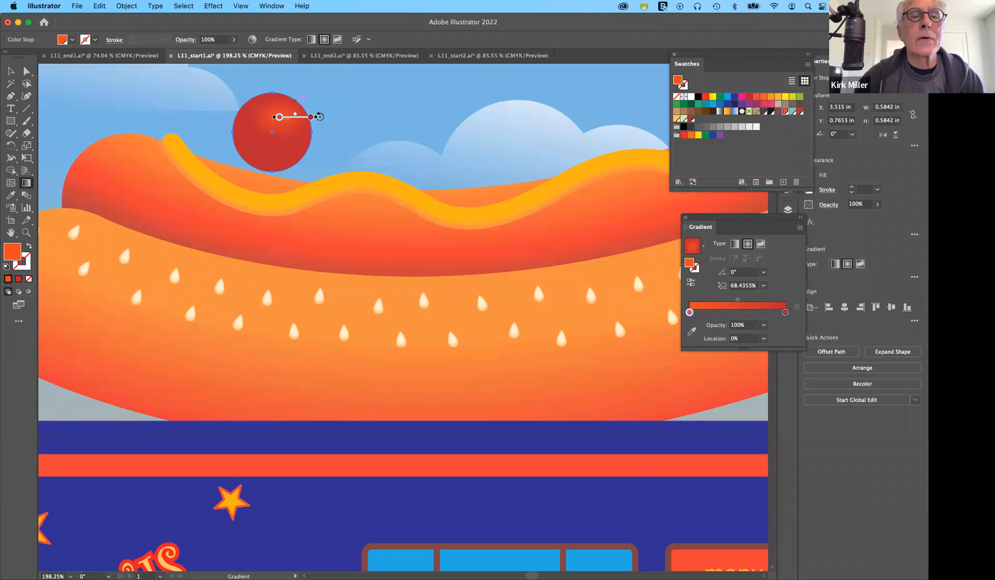
pyautogui.moveTo(319, 117); pyautogui.dragTo(311, 129)
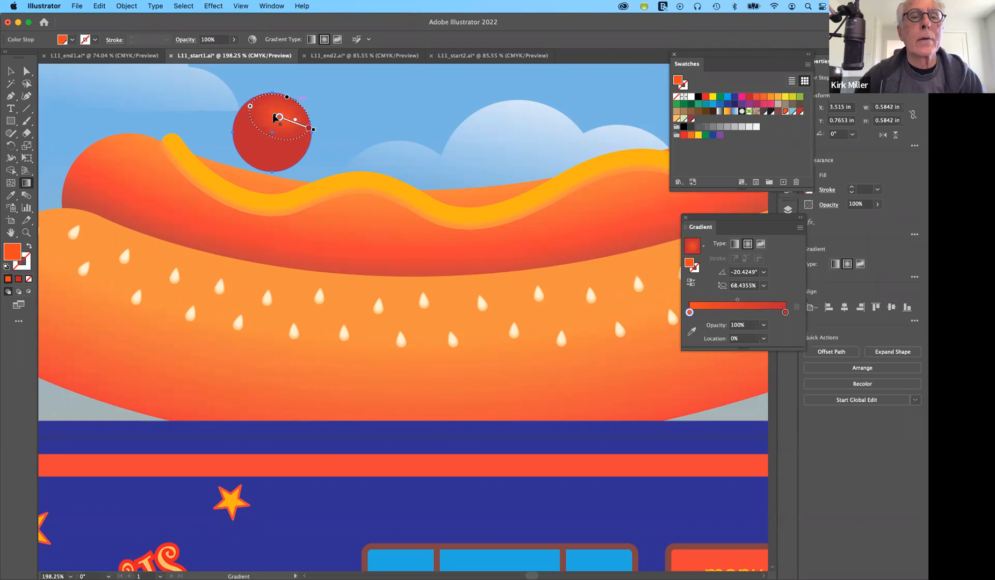
pyautogui.moveTo(278, 114)
pyautogui.mouseDown()
pyautogui.moveTo(275, 128)
pyautogui.moveTo(293, 98)
pyautogui.mouseUp()
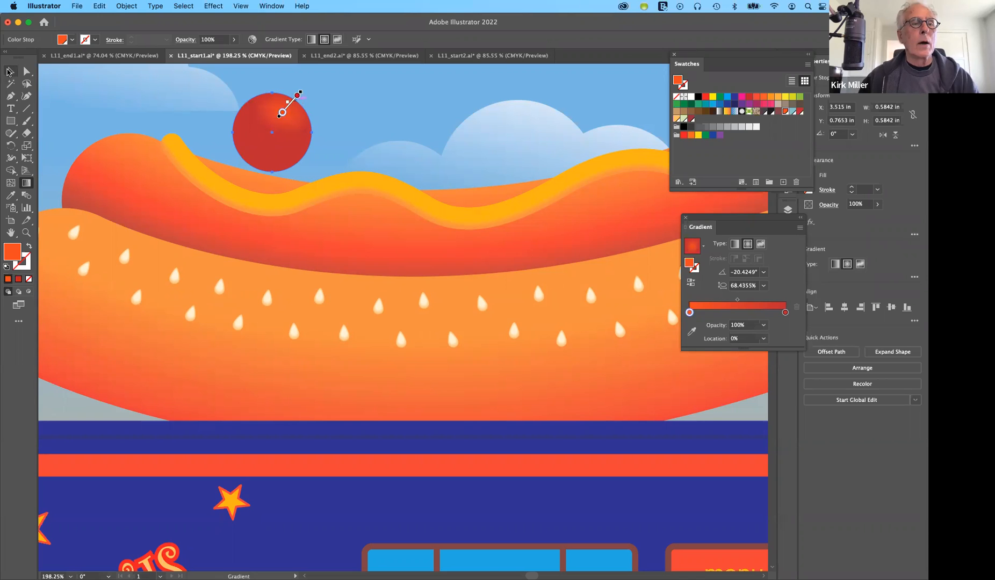
pyautogui.click(10, 71)
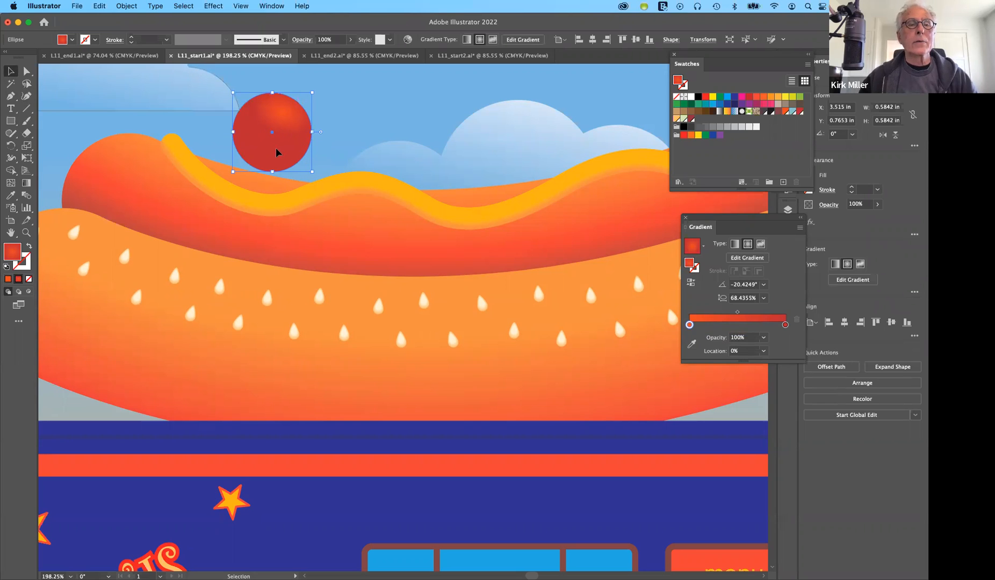
# Step: Move the red circle to the left end of the hot dog and place four copies along its upper edge
pyautogui.moveTo(270, 143); pyautogui.dragTo(215, 144)
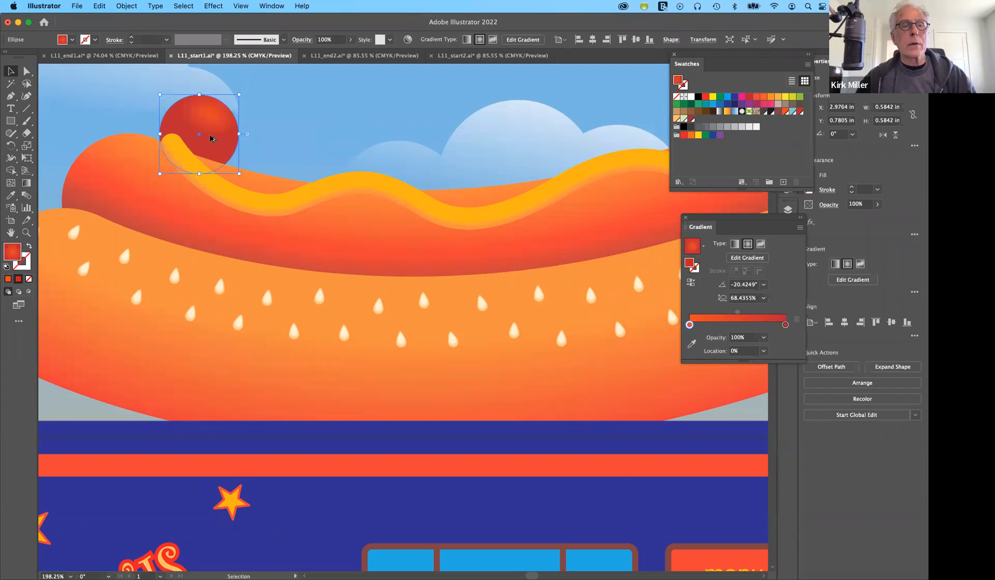
pyautogui.moveTo(235, 154); pyautogui.dragTo(570, 163)
pyautogui.hscroll(5, 541, 162)
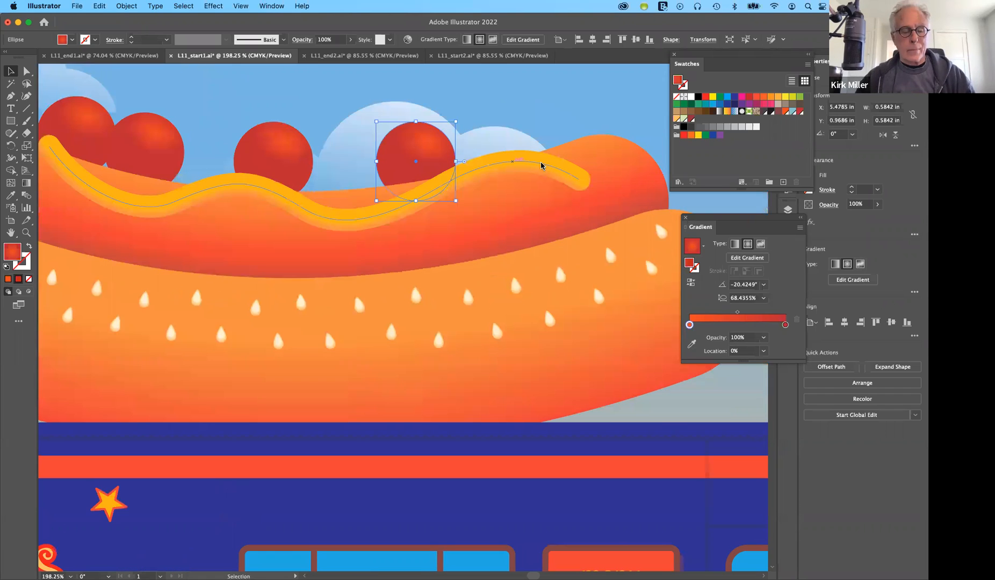
pyautogui.hscroll(2, 541, 164)
pyautogui.rightClick(542, 166)
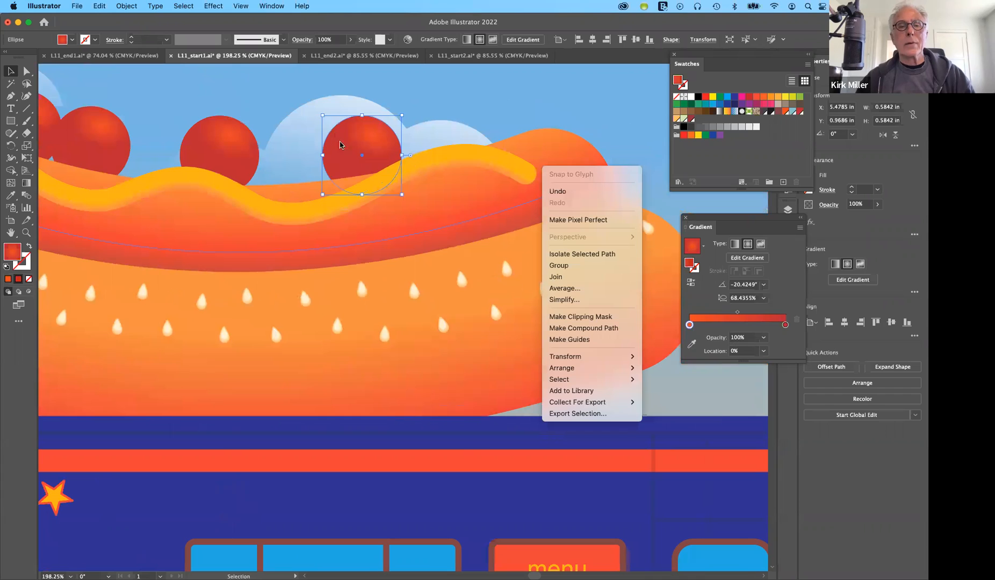
pyautogui.click(346, 171)
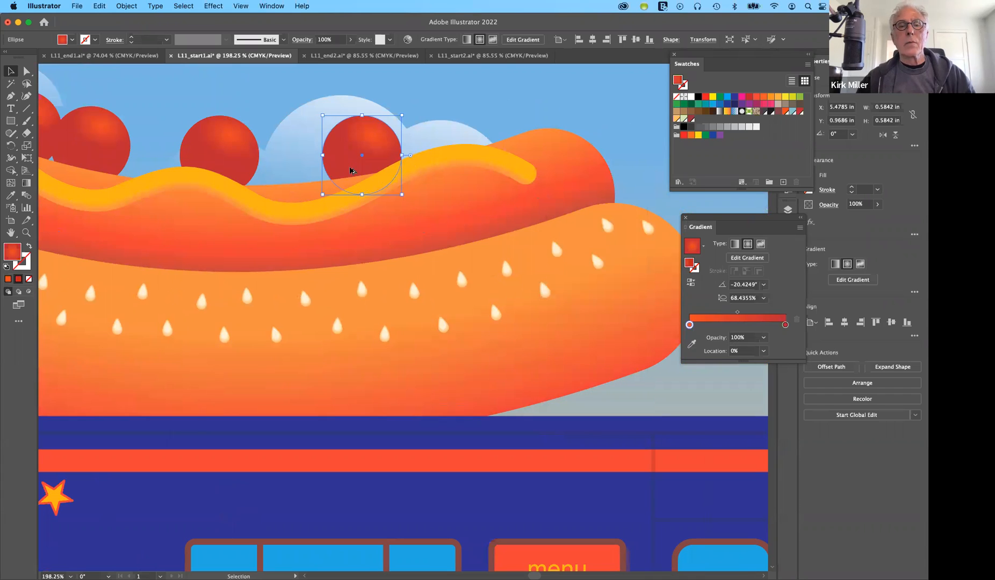
pyautogui.moveTo(443, 134); pyautogui.dragTo(499, 124)
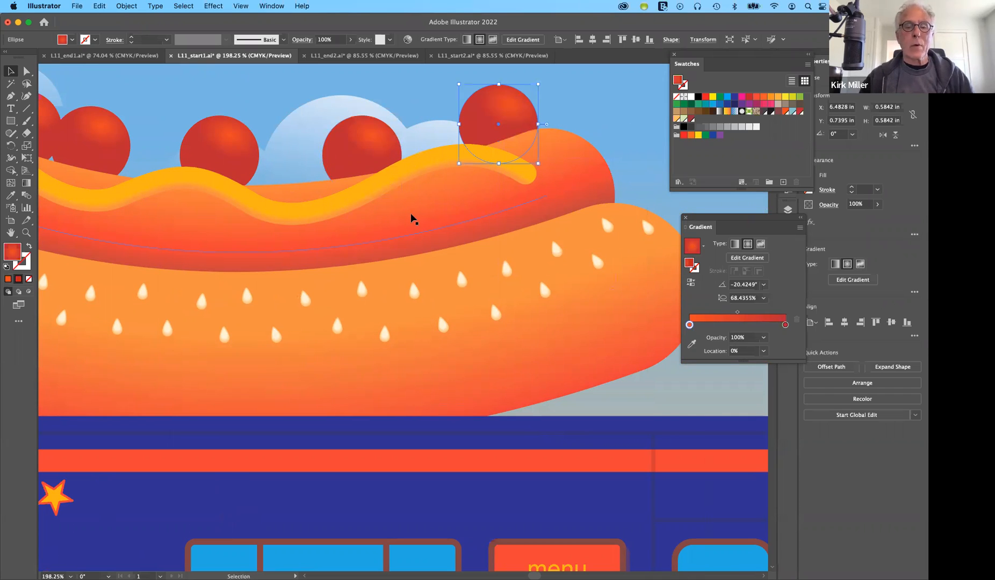
# Step: Deselect the last circle and examine the whole food truck illustration at 66.67%
pyautogui.hscroll(-1, 412, 219)
pyautogui.scroll(-3, 411, 218)
pyautogui.scroll(-10, 412, 216)
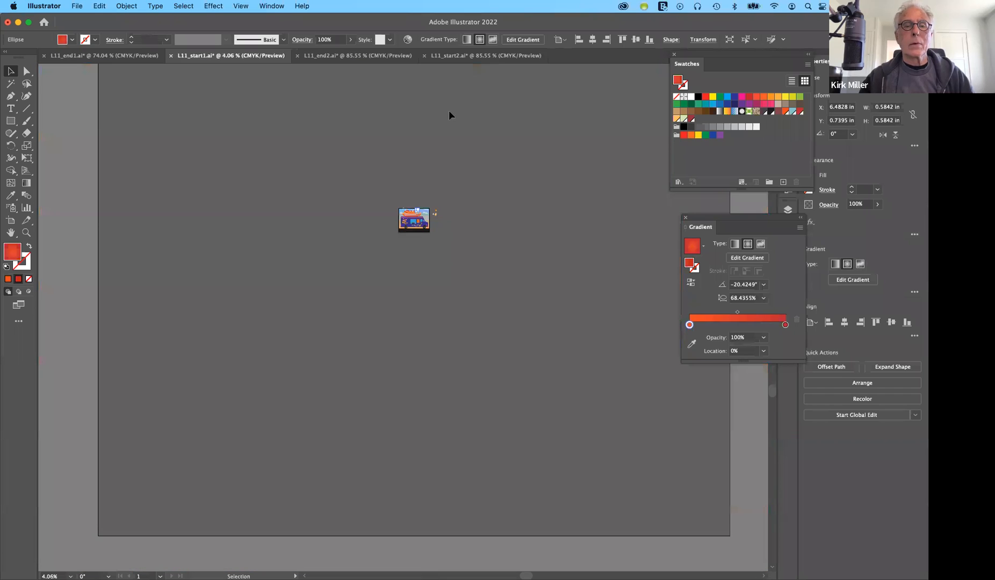
pyautogui.press('a')
pyautogui.press('super+=')
pyautogui.press('super+=')
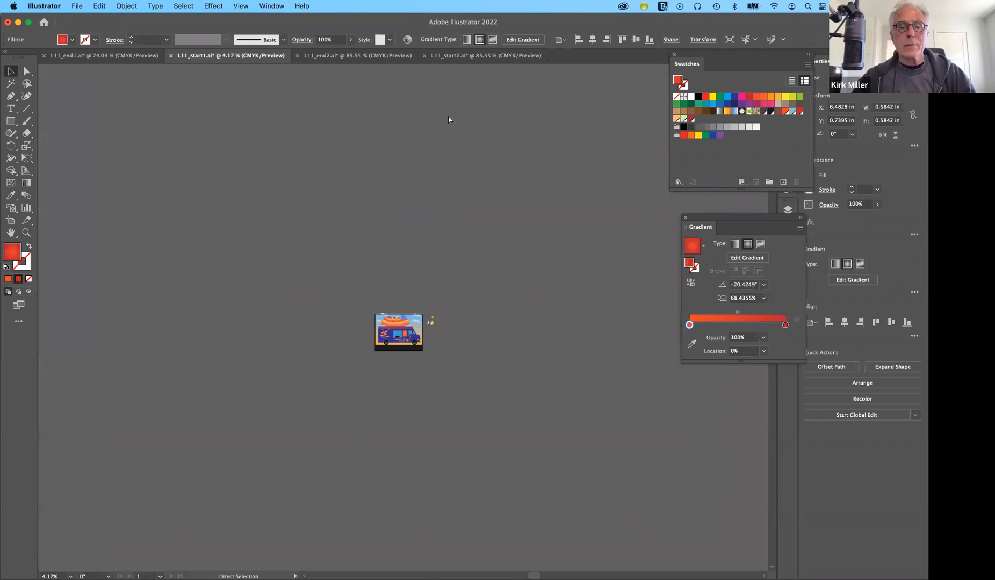
pyautogui.press('super+=')
pyautogui.press('super+=')
pyautogui.press('super+=')
pyautogui.press('super+=')
pyautogui.press('super+=')
pyautogui.press('super+=')
pyautogui.press('super+=')
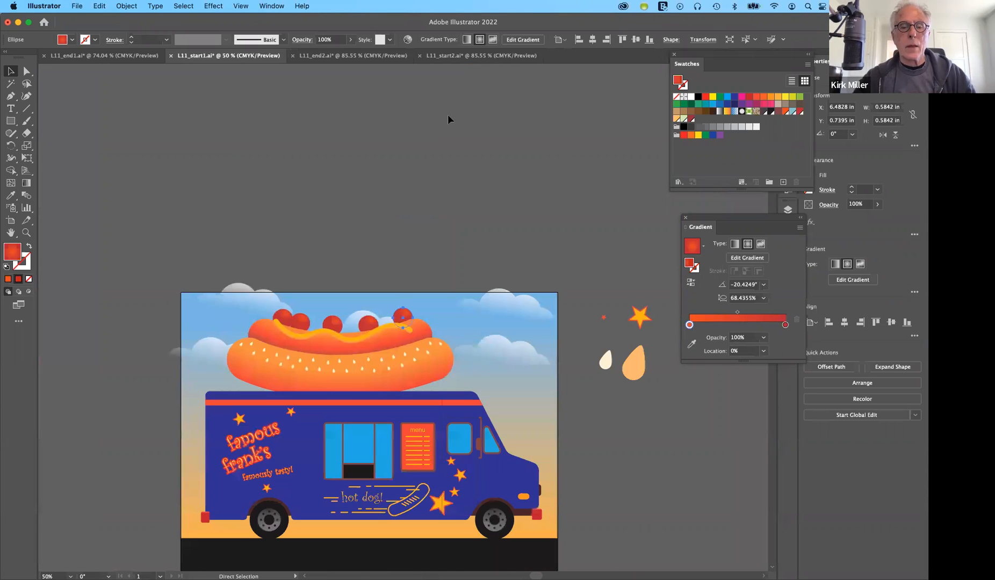
pyautogui.press('super+=')
pyautogui.scroll(-5, 448, 114)
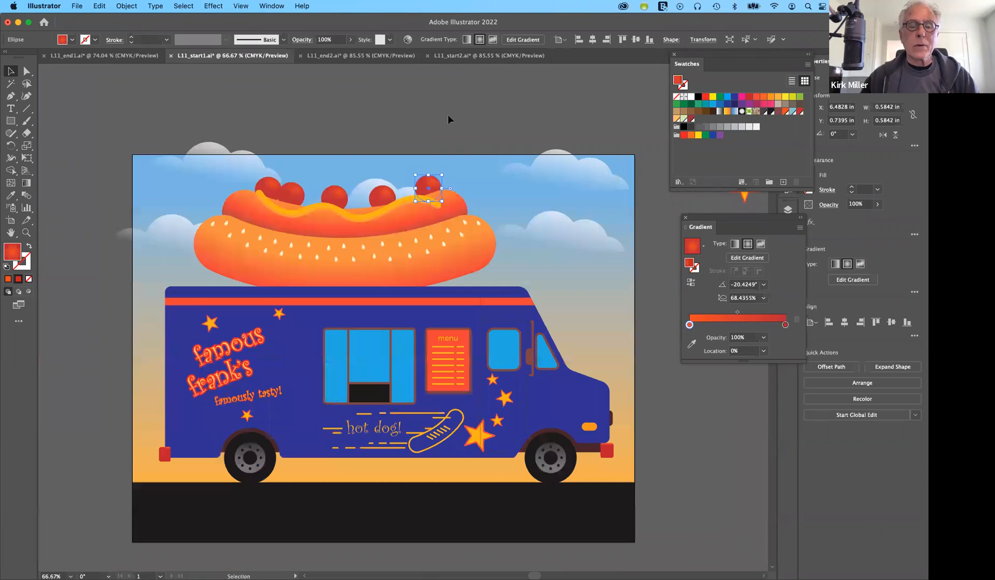
pyautogui.scroll(-1, 182, 238)
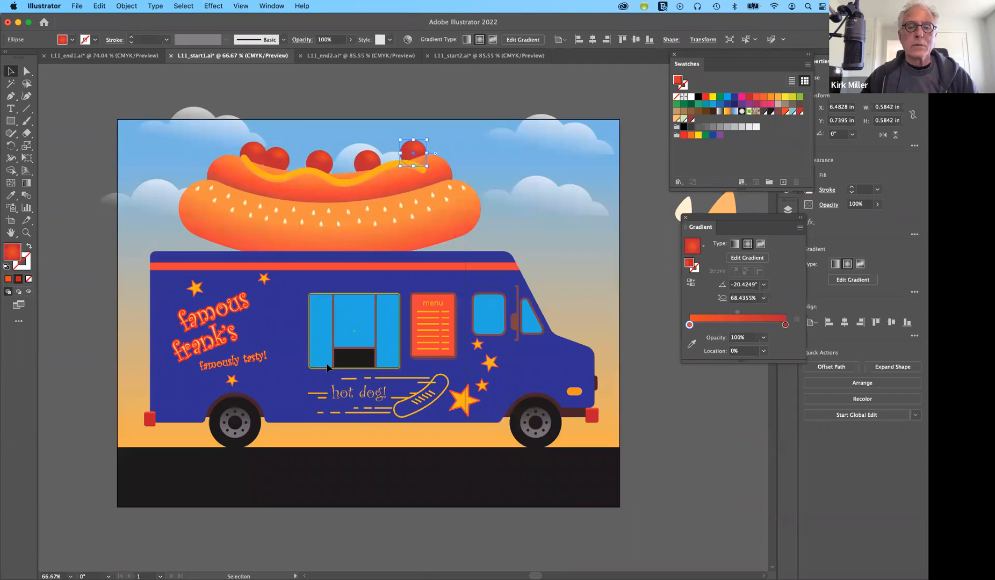
pyautogui.click(83, 405)
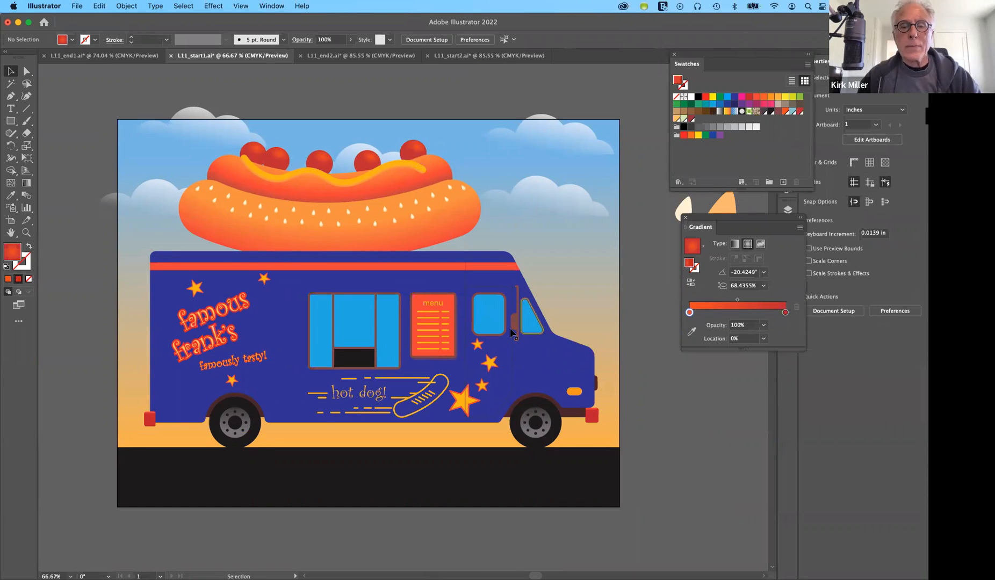
# Step: Fill the serving window, door window and windshield of the truck with the Orange, Yellow gradient swatch
pyautogui.moveTo(512, 334); pyautogui.dragTo(532, 330)
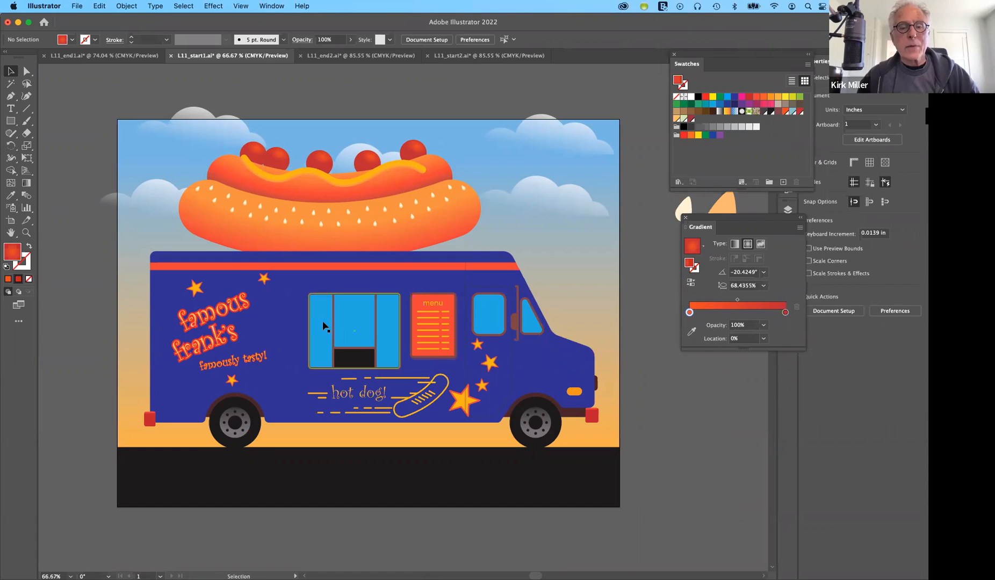
pyautogui.click(324, 326)
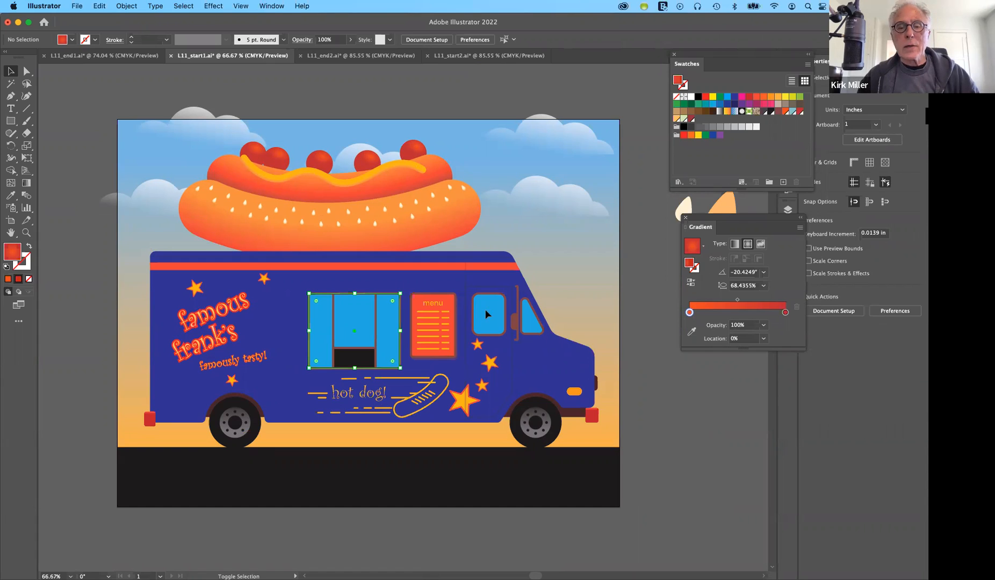
pyautogui.keyDown('shift'); pyautogui.click(535, 326); pyautogui.keyUp('shift')
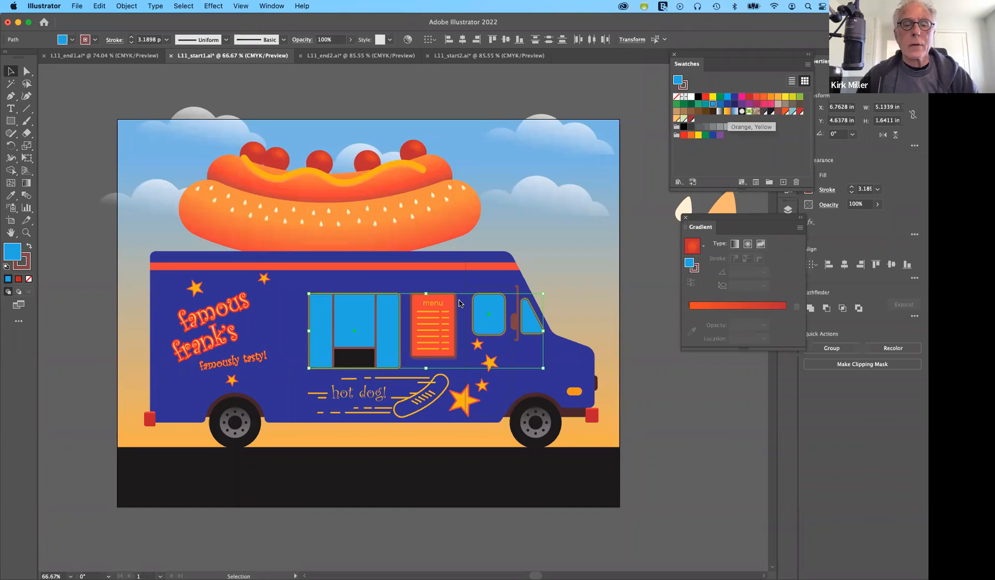
pyautogui.moveTo(459, 304); pyautogui.dragTo(313, 363)
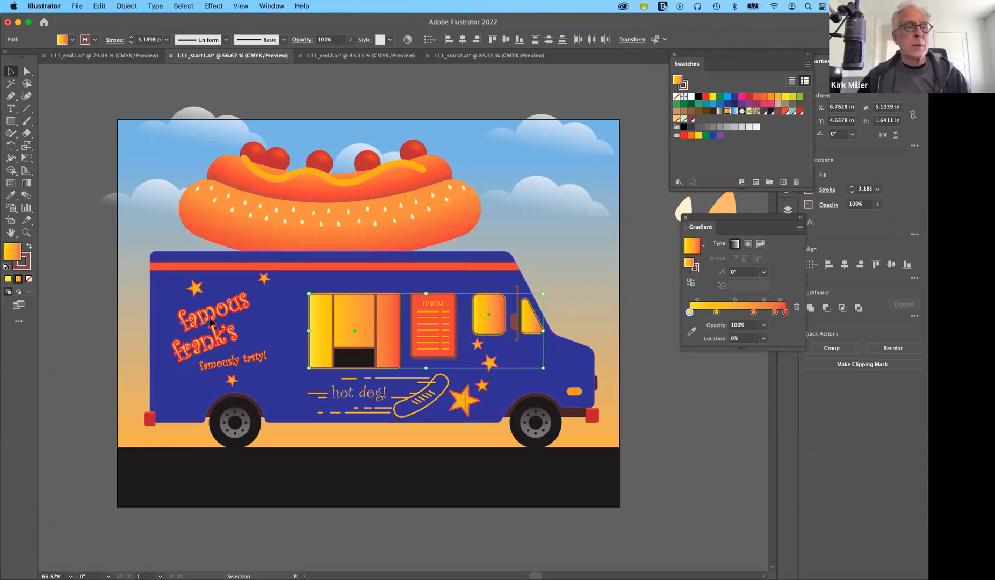
# Step: Stretch one linear gradient across all the truck windows, from the serving window's left edge to the windshield, at about 10°
pyautogui.click(26, 186)
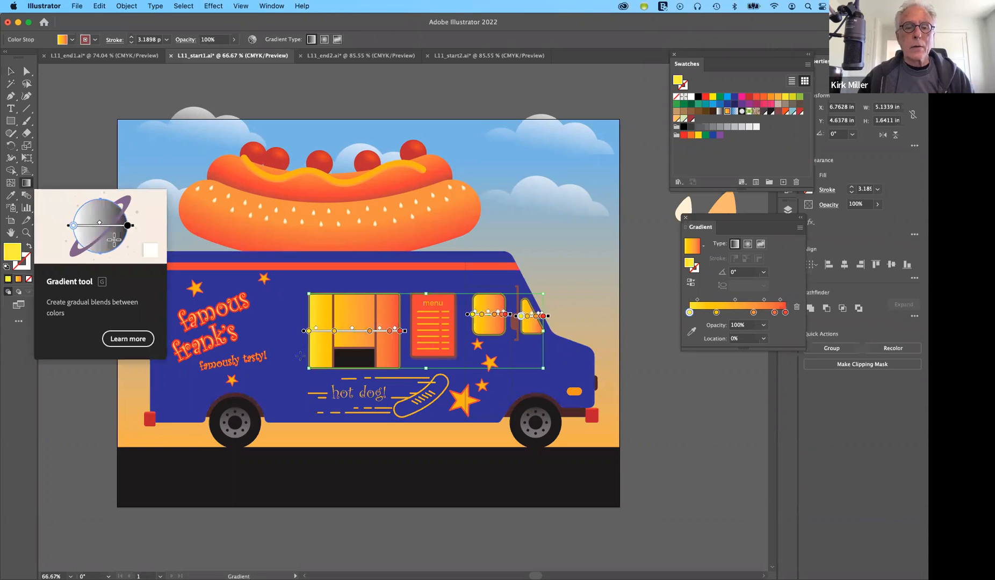
pyautogui.moveTo(295, 357); pyautogui.dragTo(316, 351)
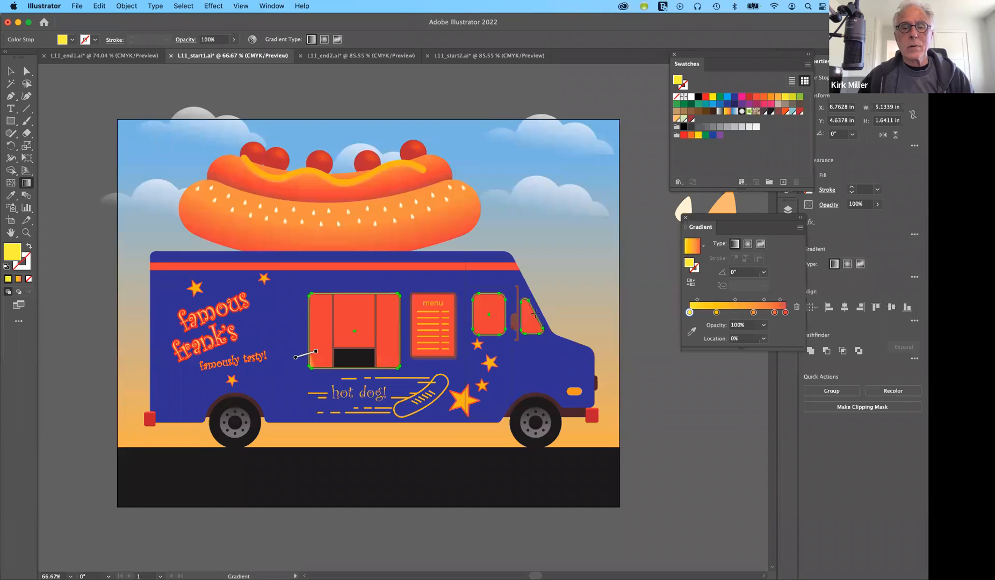
pyautogui.moveTo(536, 311); pyautogui.dragTo(541, 313)
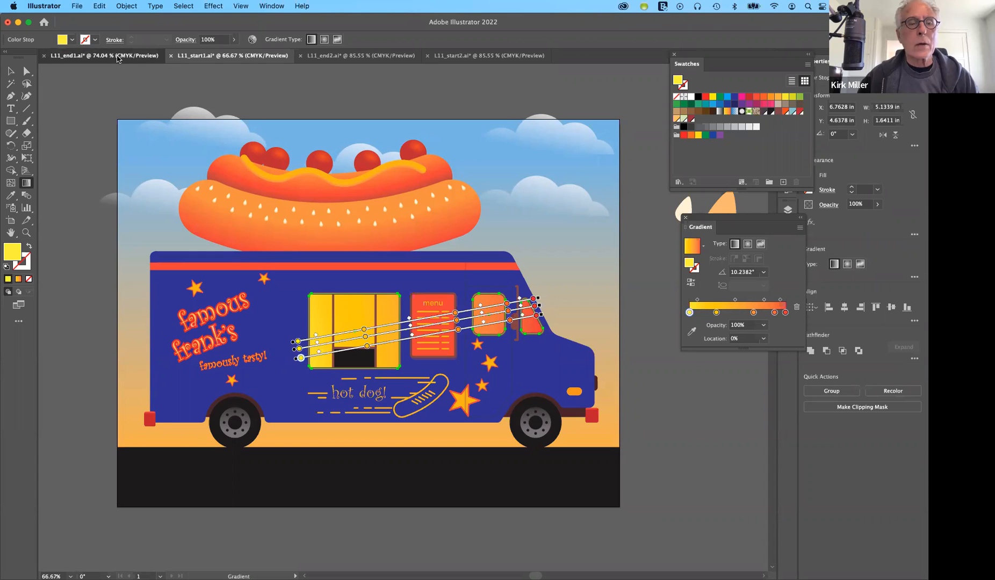
# Step: Compare the window gradients with the finished example in L11_end1.ai and return to L11_start1.ai
pyautogui.click(119, 58)
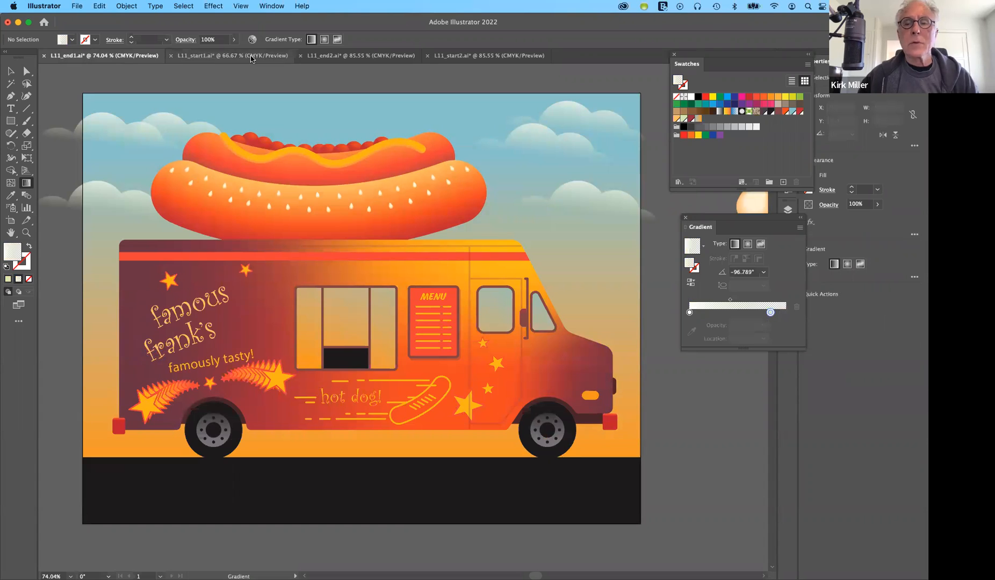
pyautogui.click(250, 58)
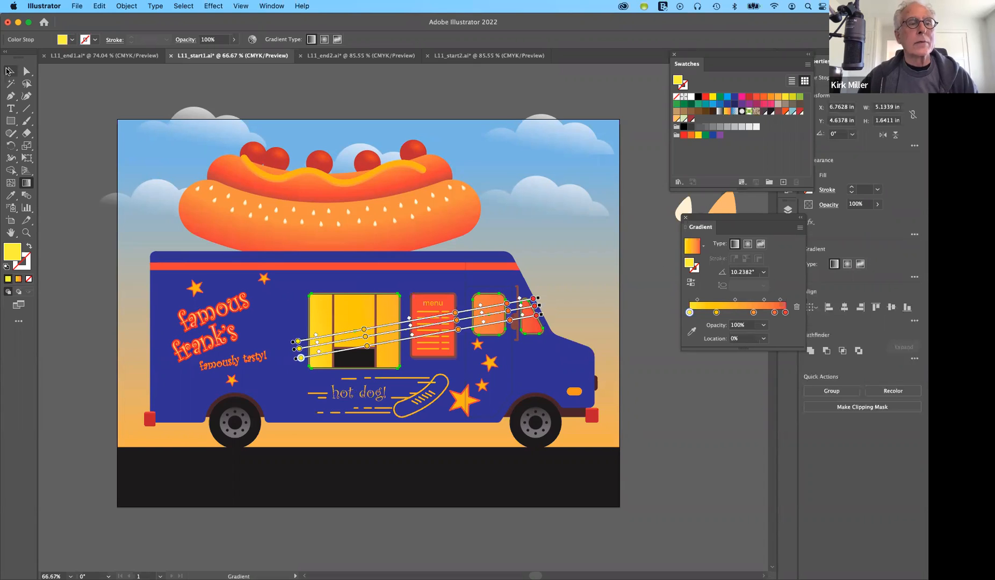
# Step: Save the sky rectangle's blue-to-orange linear gradient as a new swatch
pyautogui.click(8, 71)
pyautogui.click(579, 262)
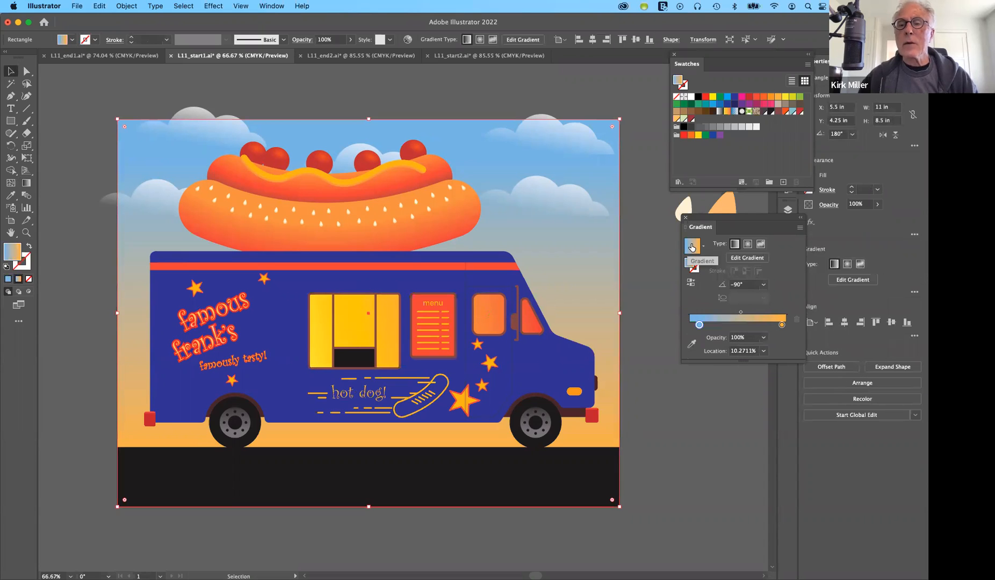
pyautogui.moveTo(709, 234); pyautogui.dragTo(776, 135)
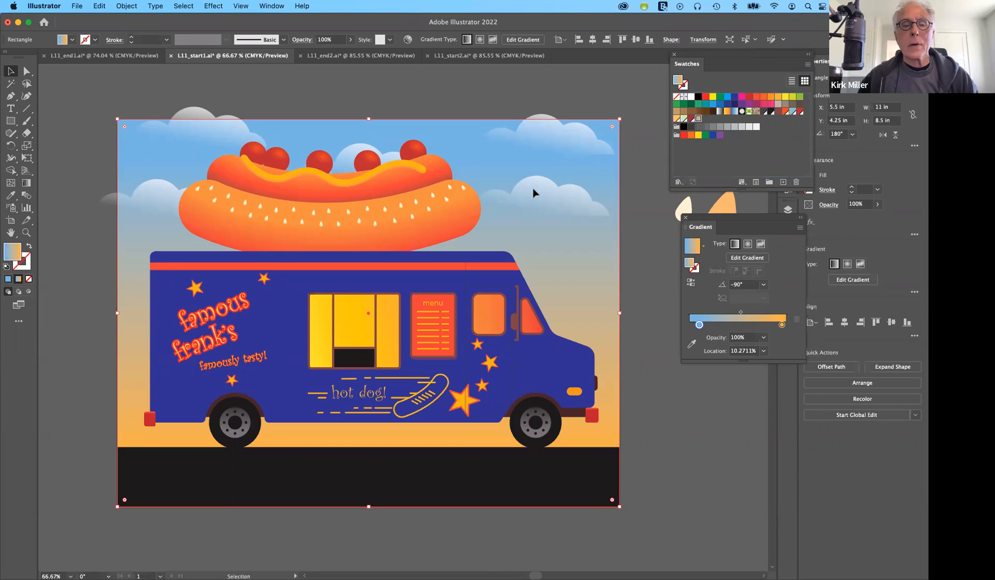
# Step: Fill the serving window, door window and windshield with the newly saved sky gradient swatch
pyautogui.click(354, 340)
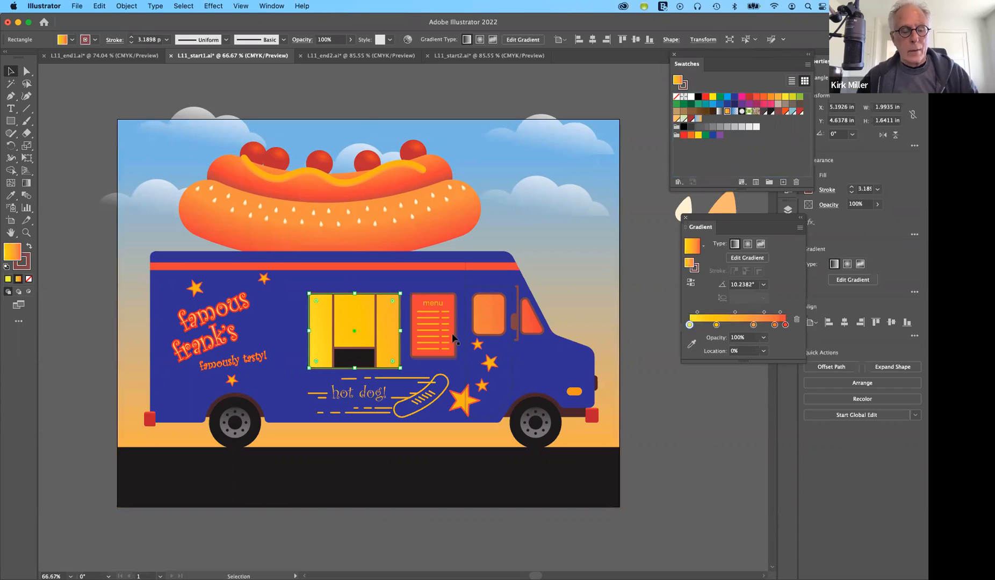
pyautogui.keyDown('shift'); pyautogui.click(492, 315); pyautogui.keyUp('shift')
pyautogui.keyDown('shift'); pyautogui.click(543, 310); pyautogui.keyUp('shift')
pyautogui.click(699, 119)
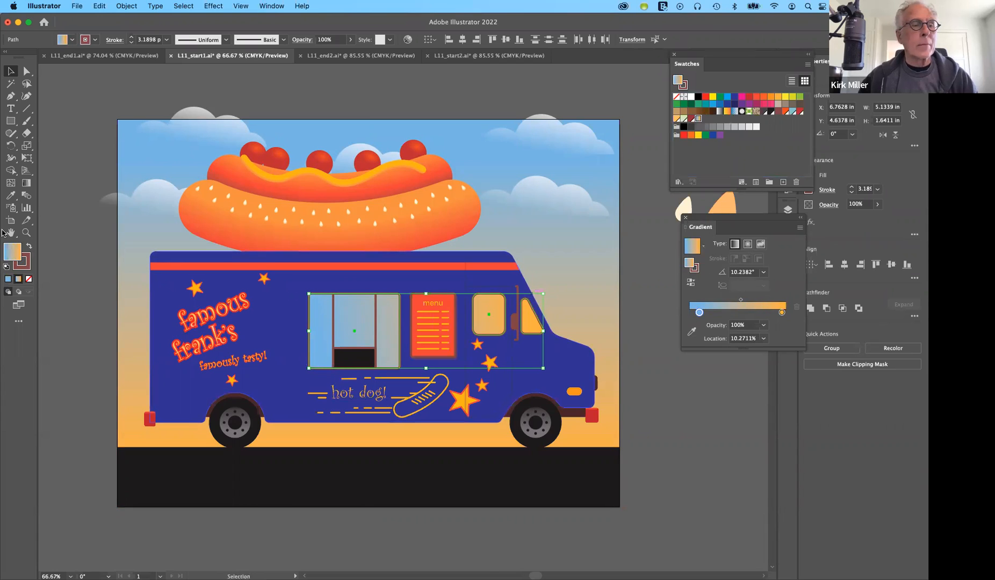
# Step: Redirect one shared gradient diagonally across all truck windows, from the windshield's upper side down toward the serving window, at about -122°
pyautogui.click(25, 184)
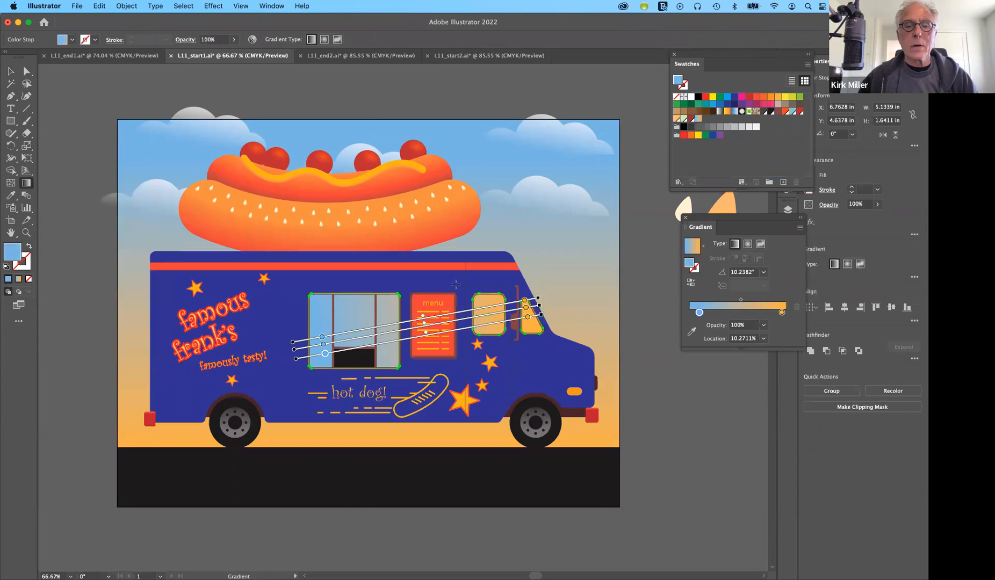
pyautogui.moveTo(456, 285); pyautogui.dragTo(355, 376)
pyautogui.moveTo(461, 279)
pyautogui.mouseDown()
pyautogui.moveTo(352, 380)
pyautogui.moveTo(309, 437)
pyautogui.moveTo(323, 430)
pyautogui.mouseUp()
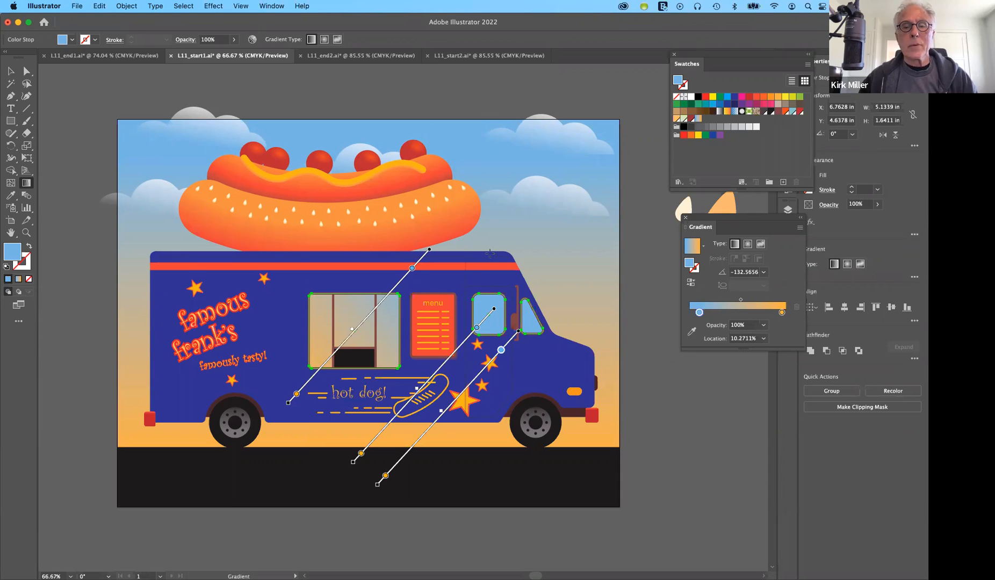
pyautogui.moveTo(484, 252)
pyautogui.mouseDown()
pyautogui.moveTo(494, 251)
pyautogui.moveTo(422, 370)
pyautogui.moveTo(352, 415)
pyautogui.moveTo(375, 438)
pyautogui.mouseUp()
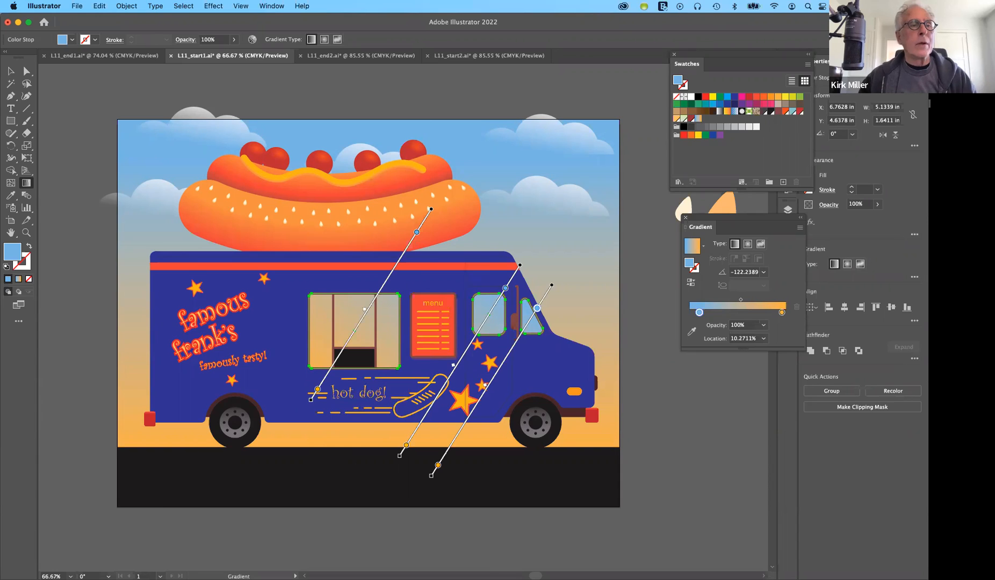
# Step: Give the truck body a freeform gradient with points and place its white stop below the famous frank's lettering
pyautogui.click(12, 72)
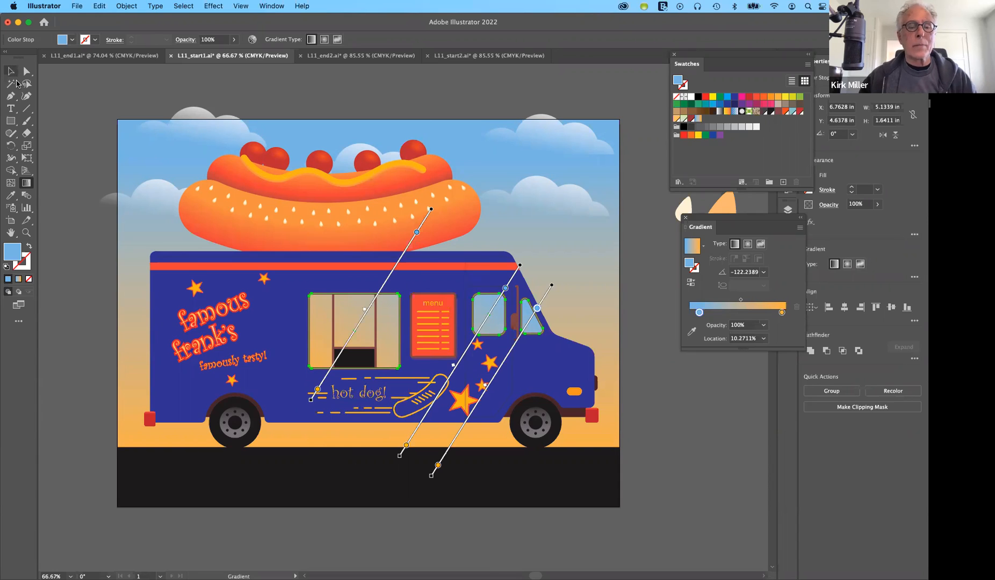
pyautogui.click(281, 396)
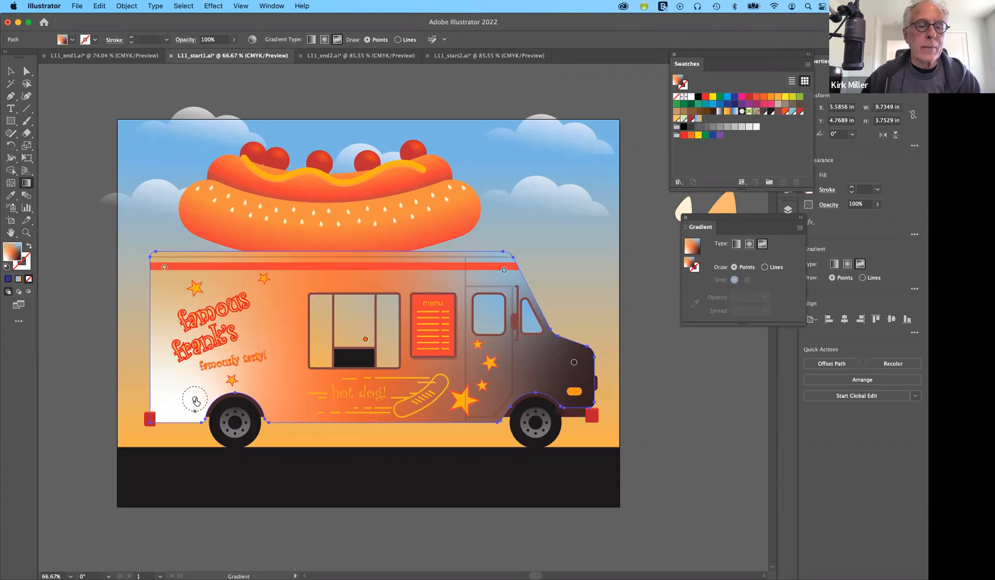
pyautogui.moveTo(195, 400); pyautogui.dragTo(268, 314)
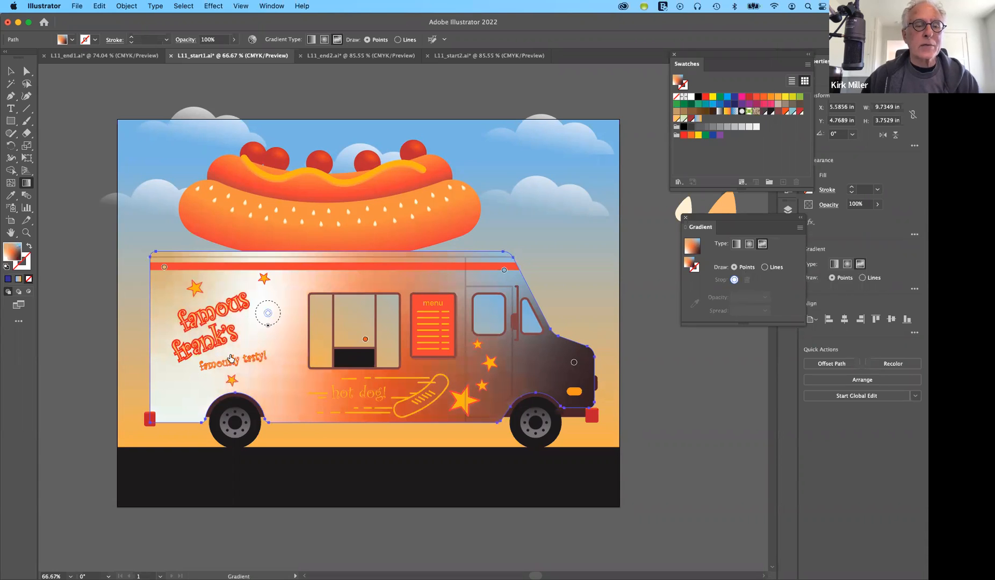
pyautogui.click(194, 382)
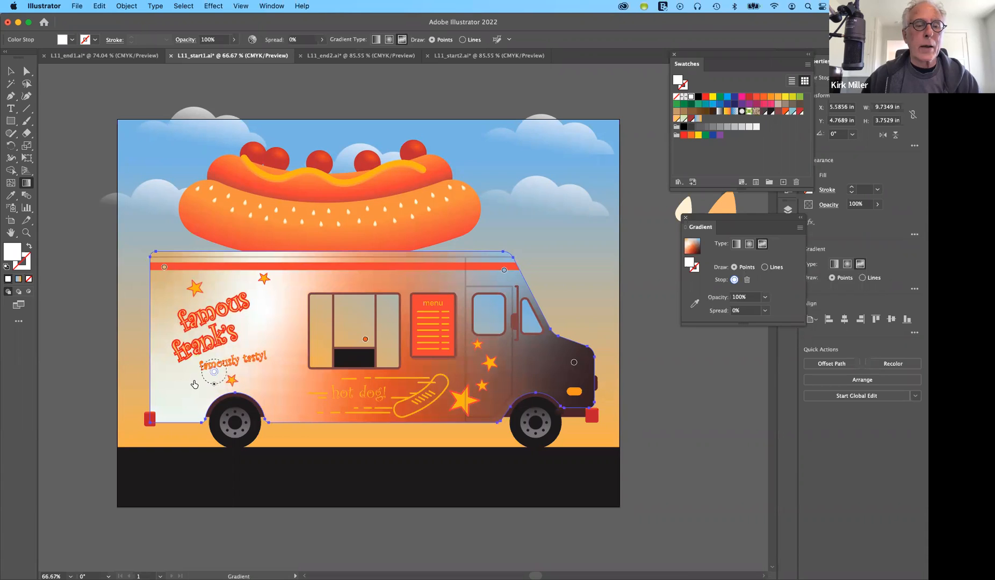
pyautogui.moveTo(194, 381); pyautogui.dragTo(194, 358)
pyautogui.moveTo(187, 296); pyautogui.dragTo(187, 390)
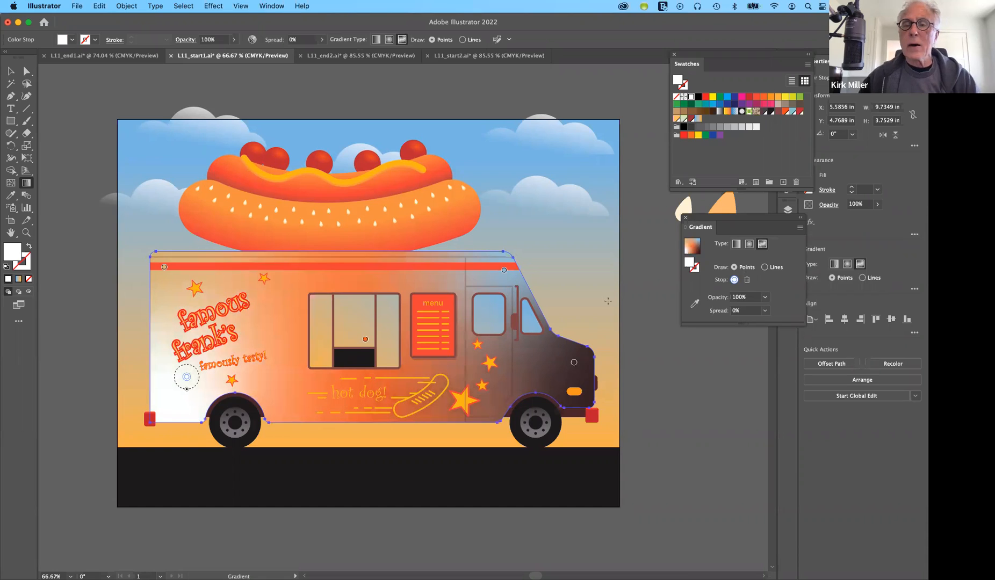
# Step: Color the freeform stop below the lettering orange and the stop at the truck's rear roof corner dark red
pyautogui.doubleClick(187, 378)
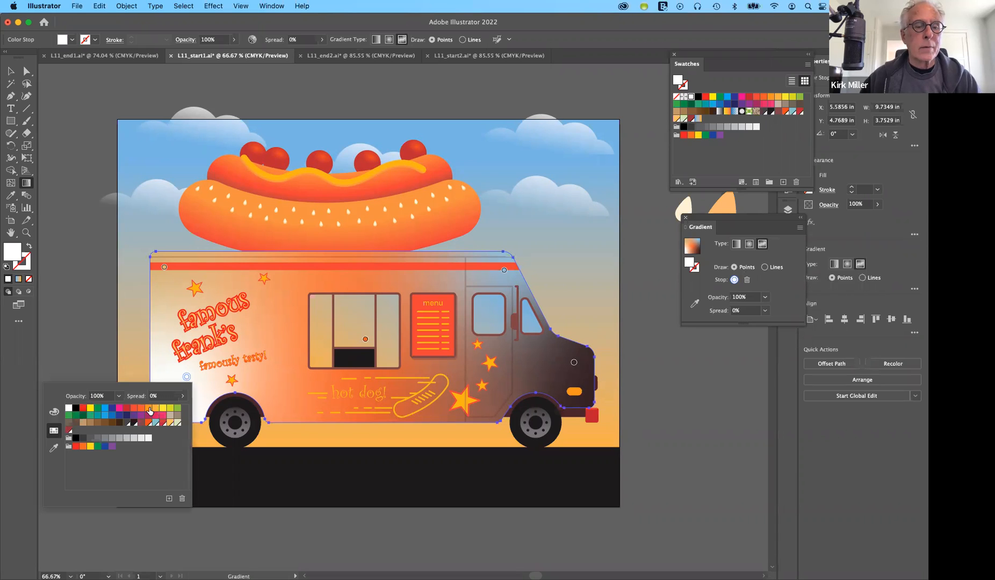
pyautogui.click(158, 413)
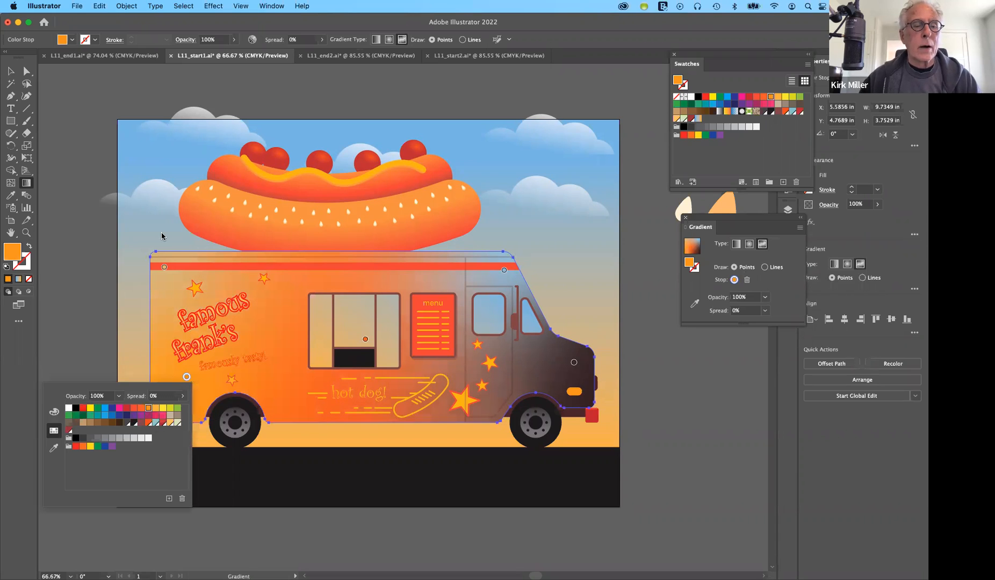
pyautogui.click(164, 270)
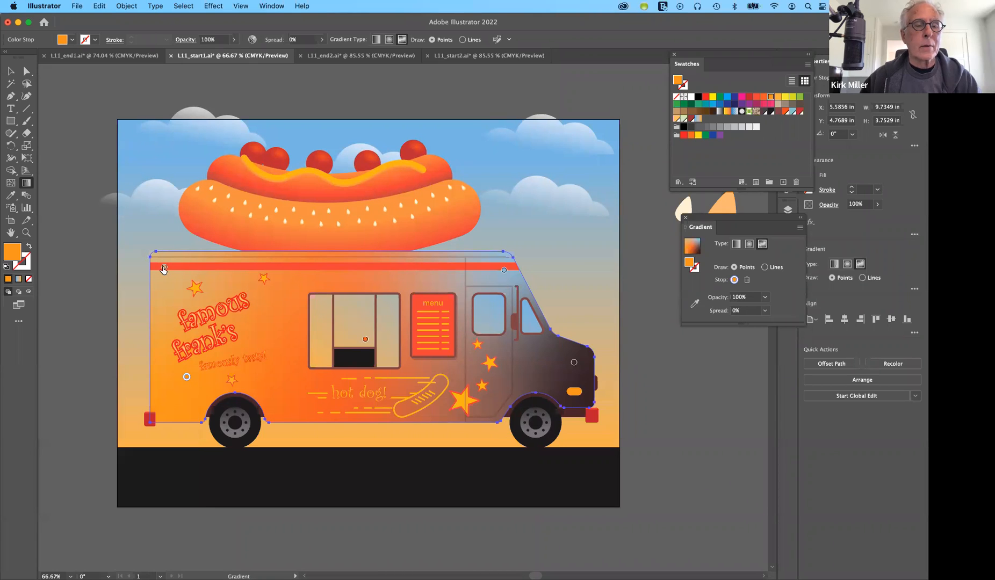
pyautogui.click(163, 269)
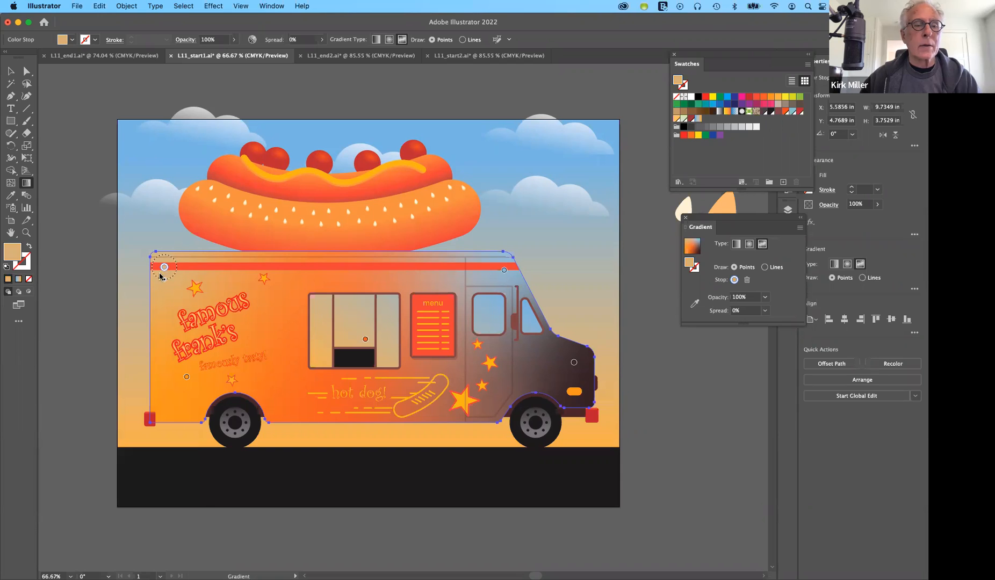
pyautogui.doubleClick(159, 275)
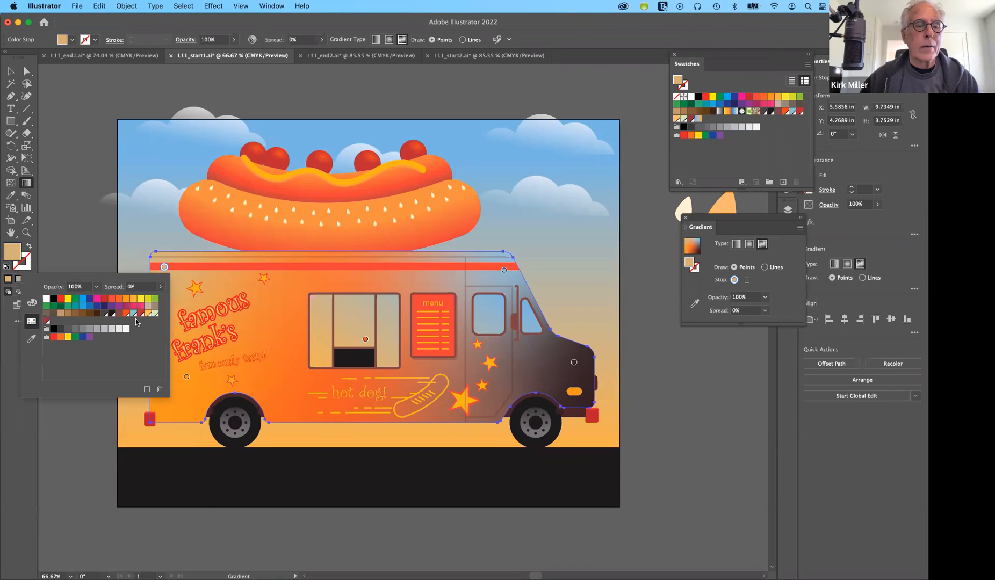
pyautogui.click(141, 314)
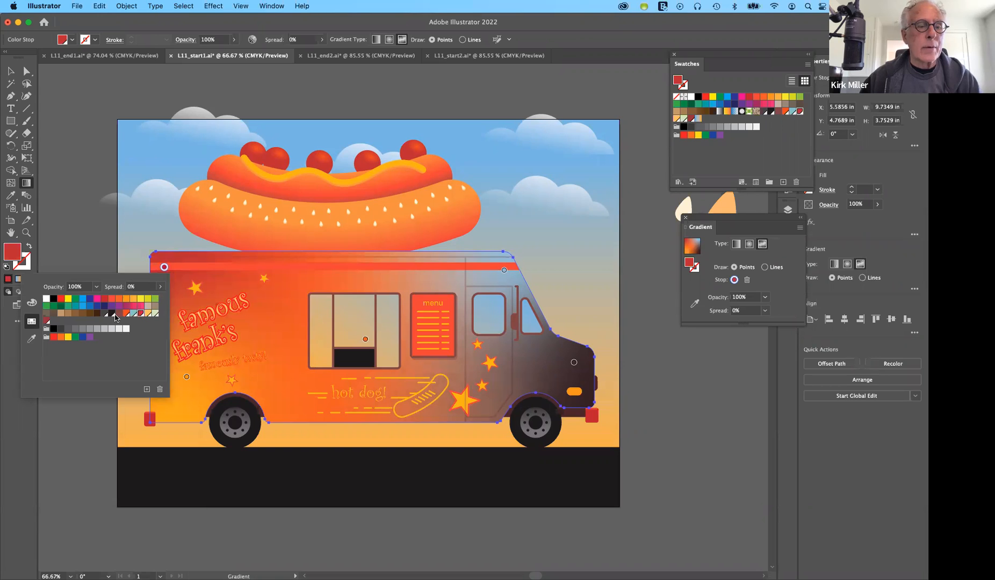
pyautogui.click(46, 321)
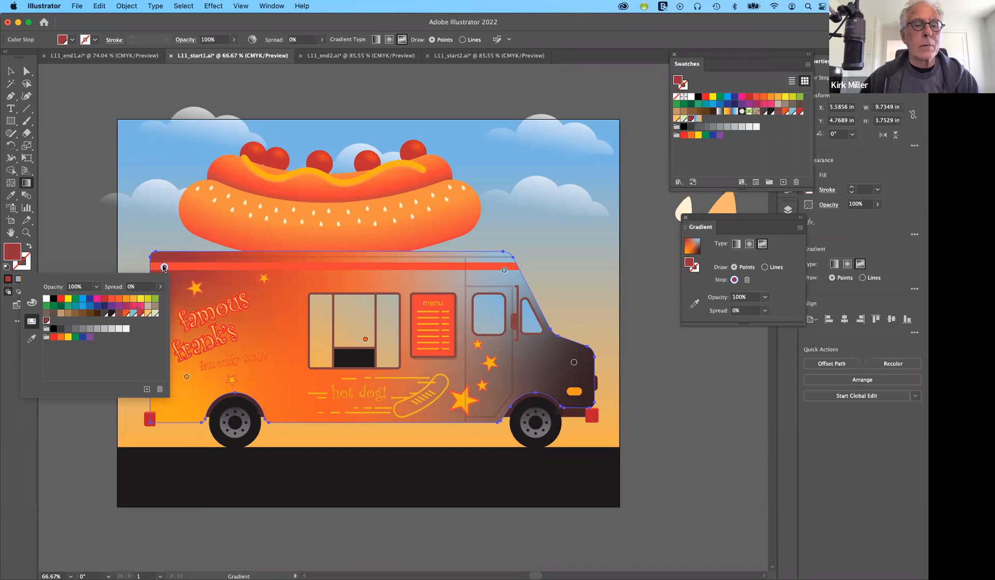
pyautogui.click(164, 268)
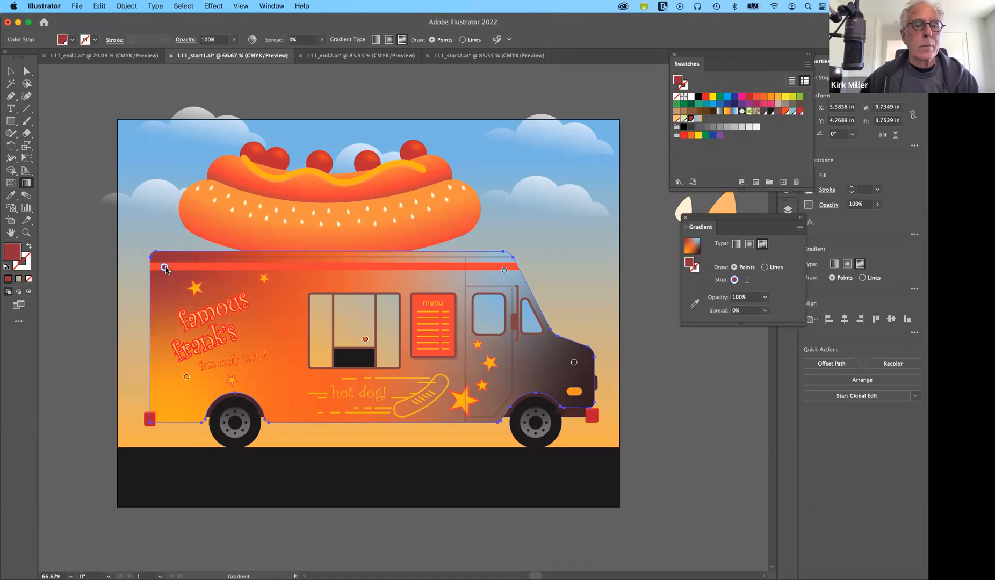
# Step: Move the orange stop down beside the rear wheel and the dark red stop next to the star above the lettering
pyautogui.moveTo(165, 268); pyautogui.dragTo(200, 340)
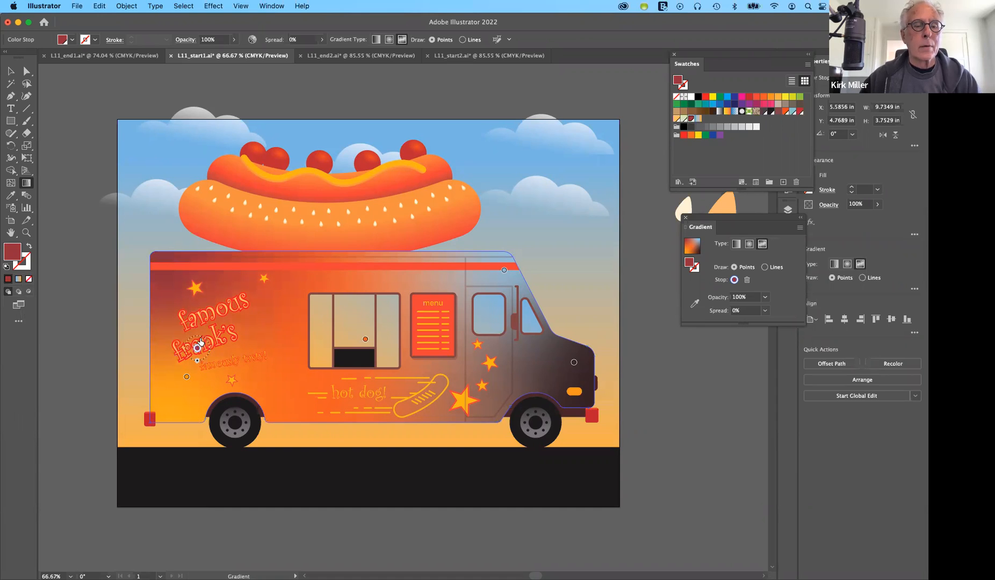
pyautogui.click(187, 379)
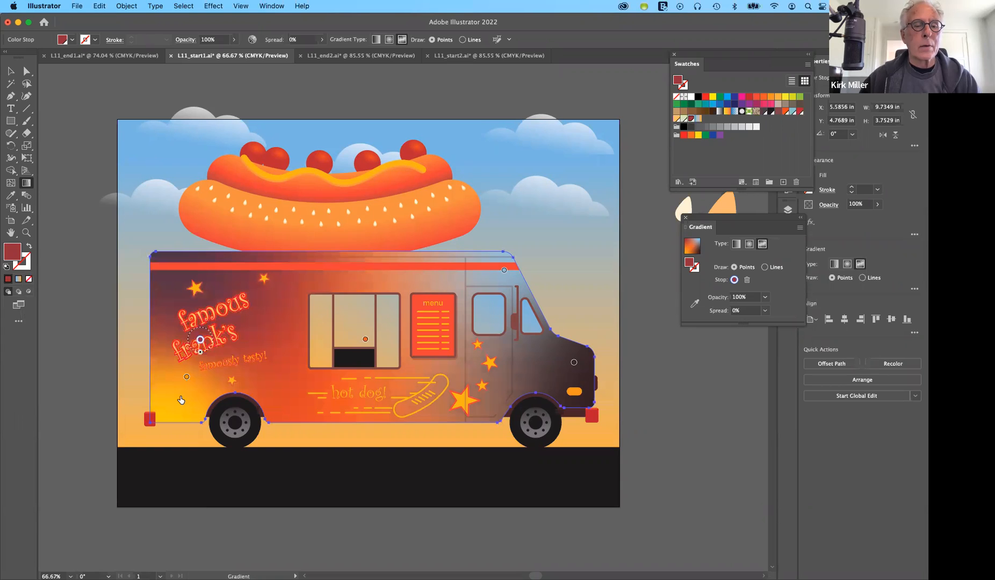
pyautogui.moveTo(186, 377); pyautogui.dragTo(182, 397)
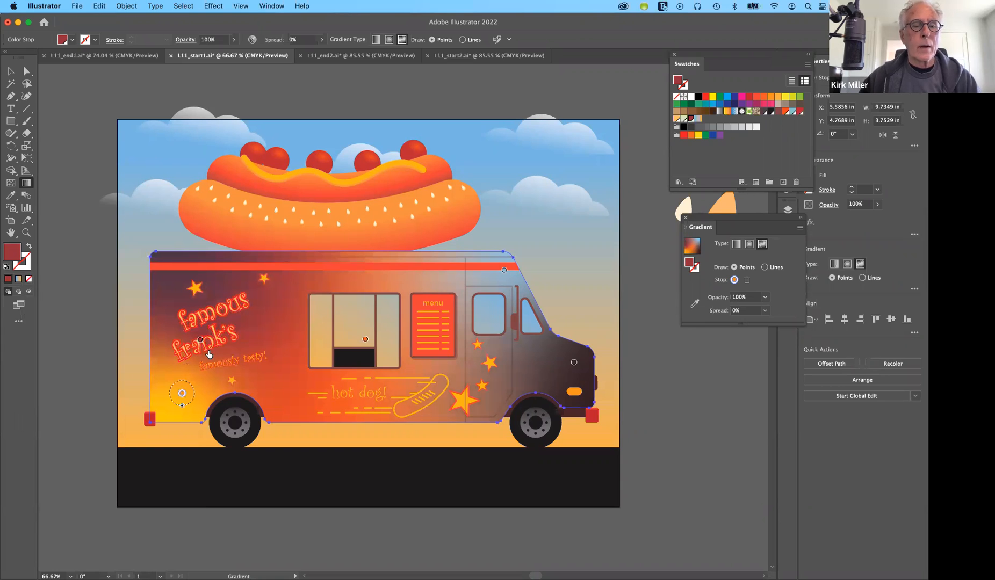
pyautogui.moveTo(200, 343); pyautogui.dragTo(192, 297)
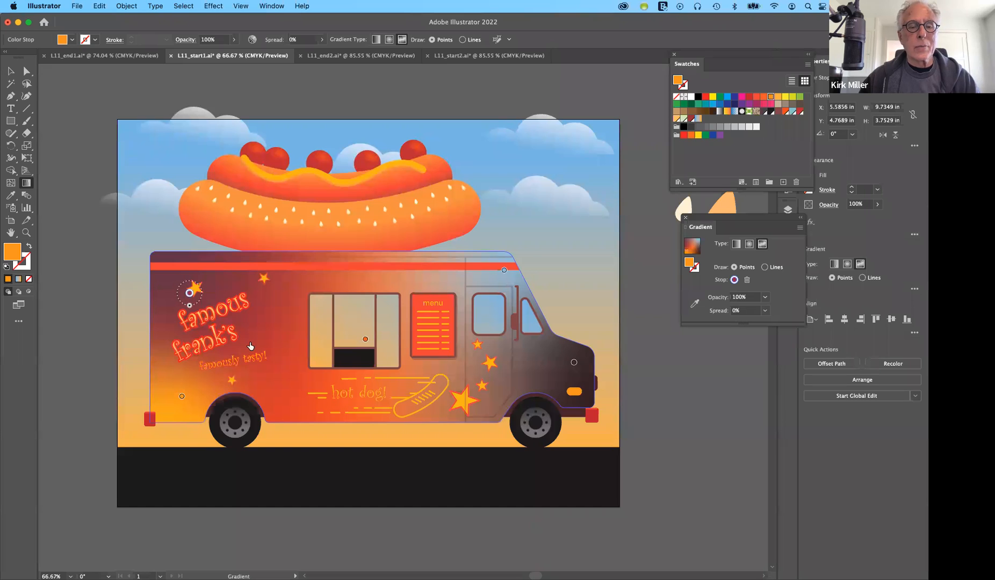
# Step: Nudge the serving window's red-orange stop up slightly, and recolor the blue stop light orange near the front end of the roof stripe
pyautogui.click(504, 270)
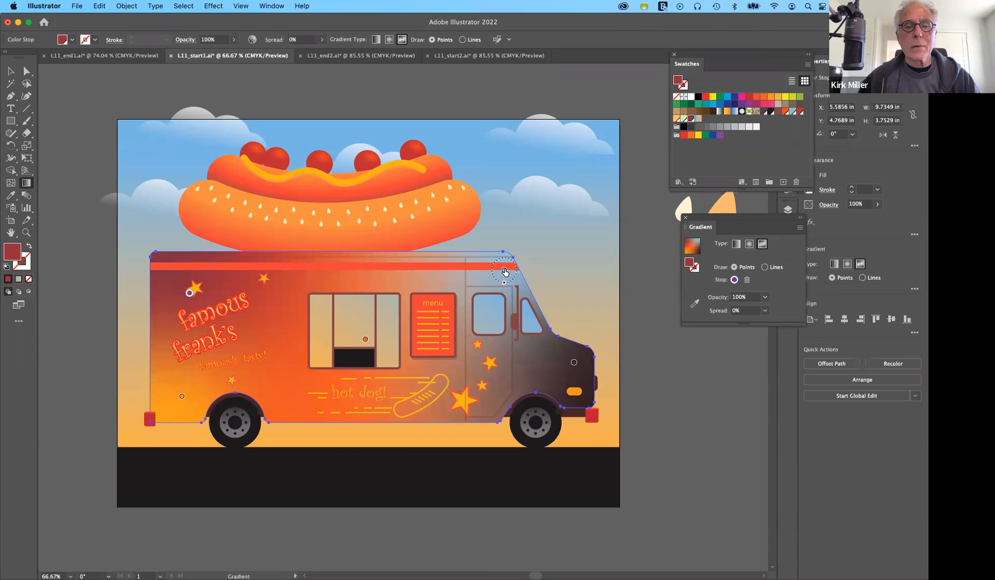
pyautogui.moveTo(504, 269); pyautogui.dragTo(381, 315)
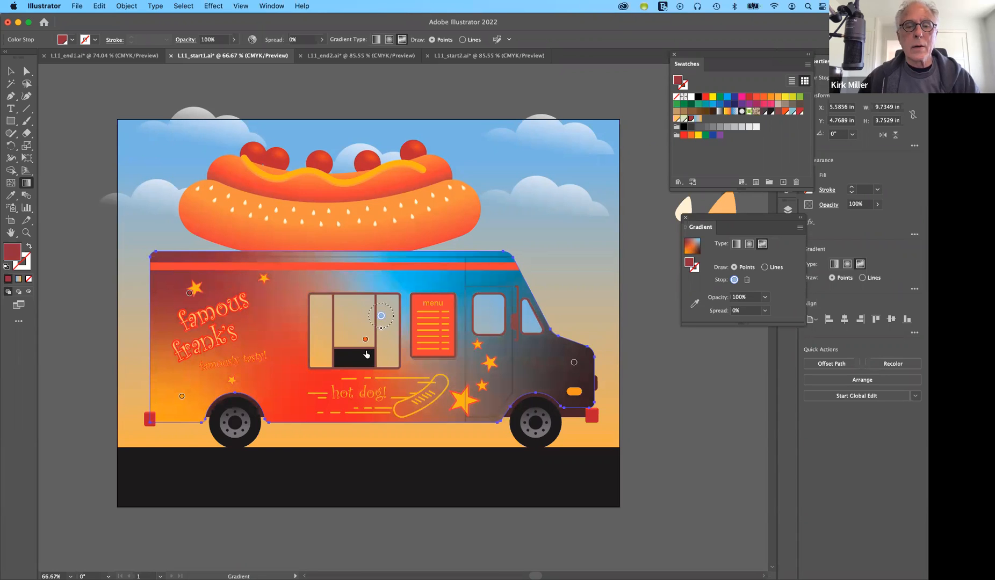
pyautogui.click(366, 339)
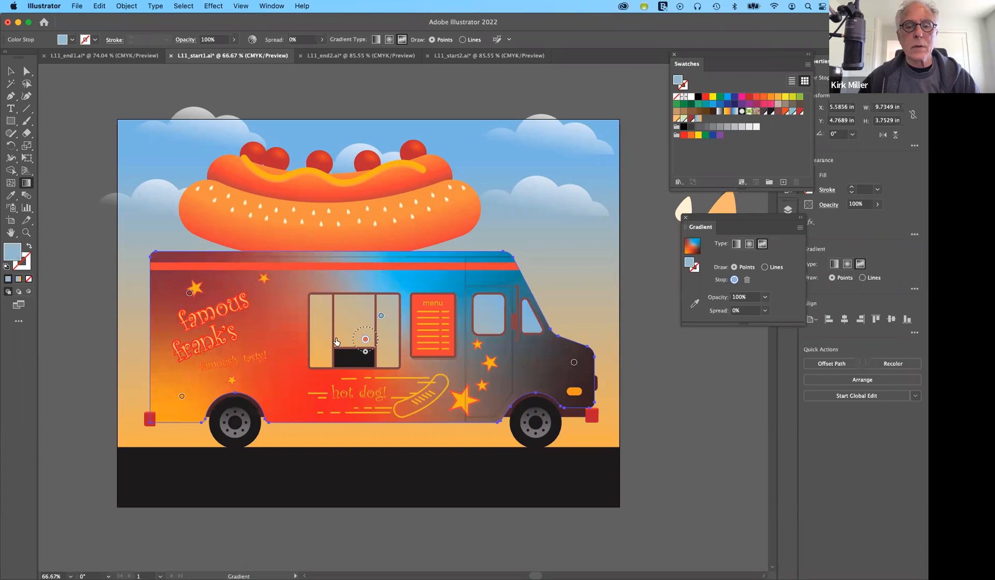
pyautogui.moveTo(365, 339)
pyautogui.mouseDown()
pyautogui.moveTo(352, 333)
pyautogui.moveTo(361, 334)
pyautogui.mouseUp()
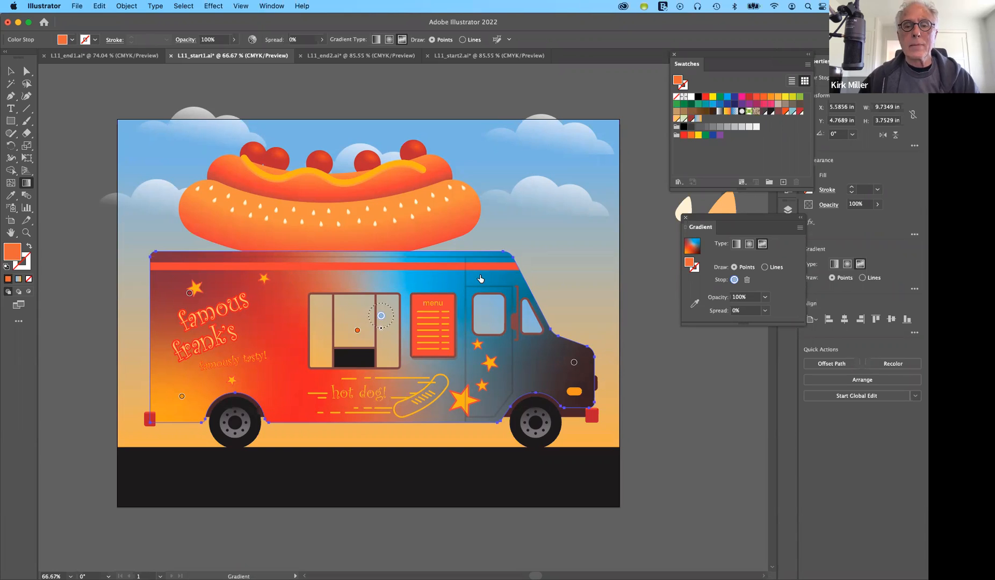
pyautogui.moveTo(481, 279); pyautogui.dragTo(493, 269)
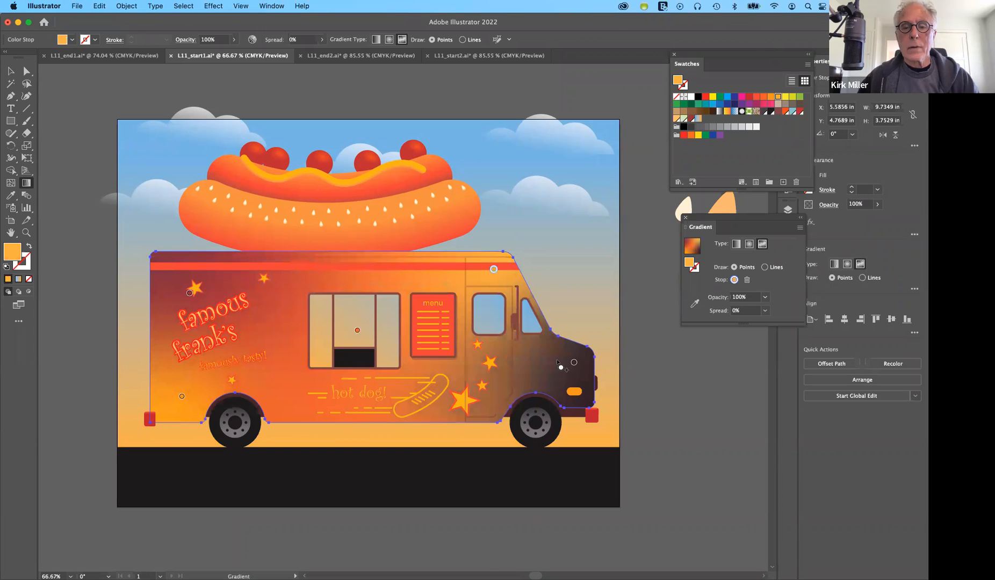
# Step: Move the freeform stop on the hood to just above the headlight and color it dark red
pyautogui.click(574, 363)
pyautogui.moveTo(579, 395); pyautogui.dragTo(581, 375)
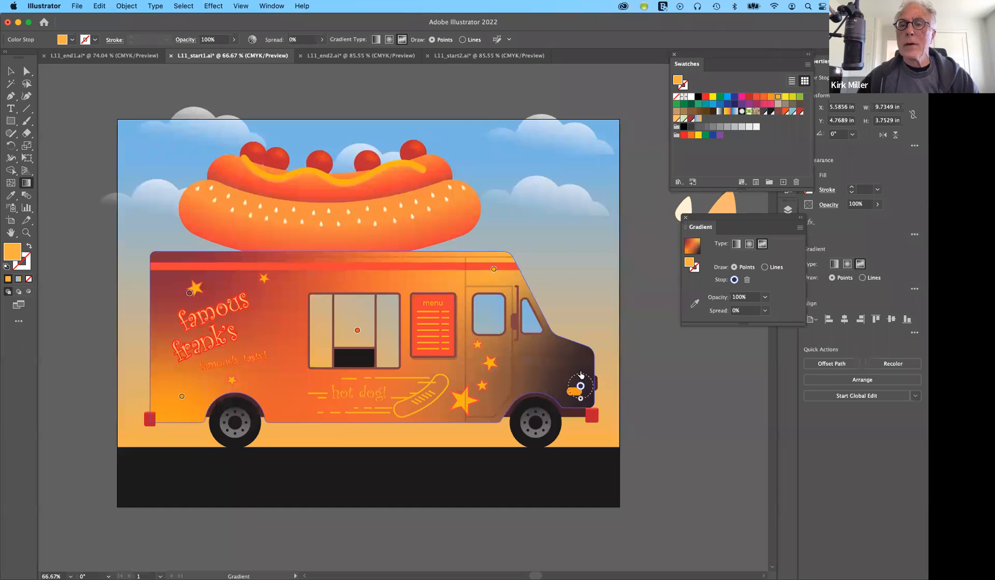
pyautogui.click(690, 127)
pyautogui.press('super+z')
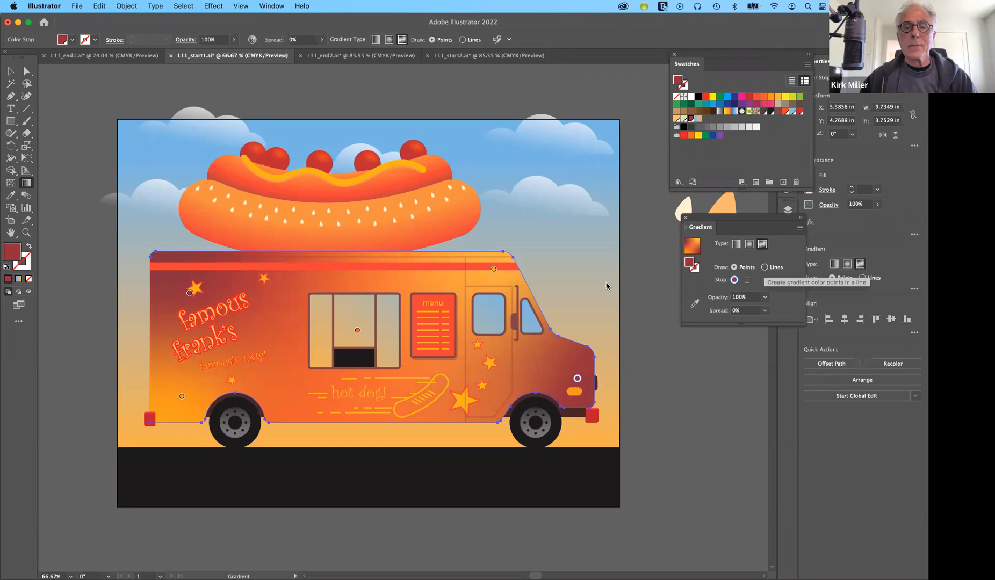
# Step: Draw a curved line of three white freeform stops from above the serving window, over the menu, to the door window
pyautogui.click(324, 290)
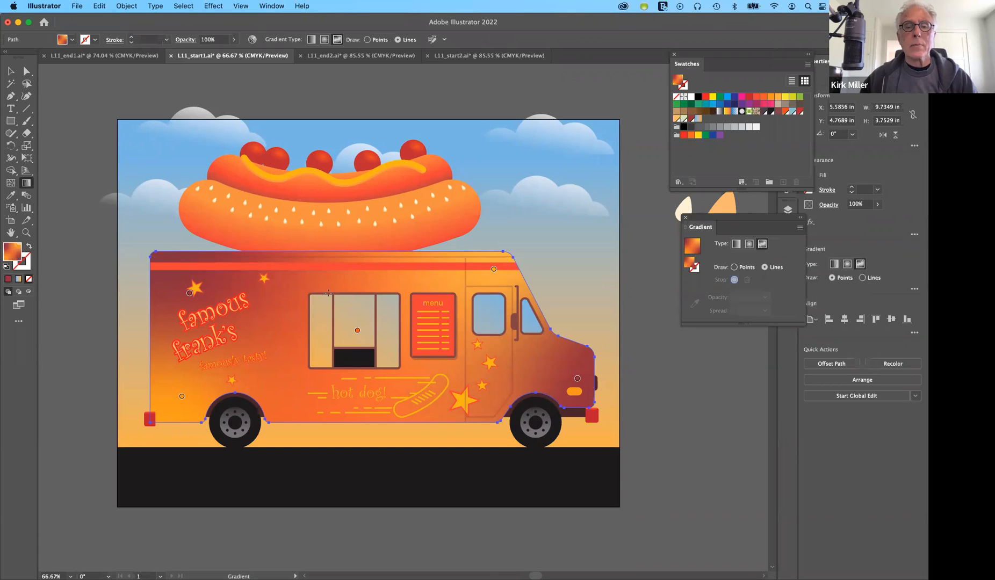
pyautogui.click(405, 276)
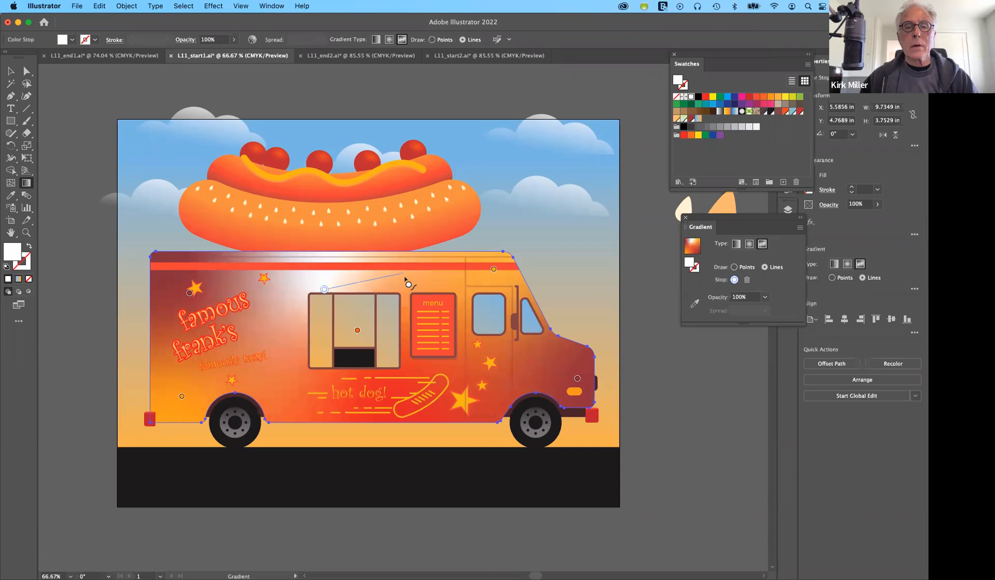
pyautogui.click(486, 316)
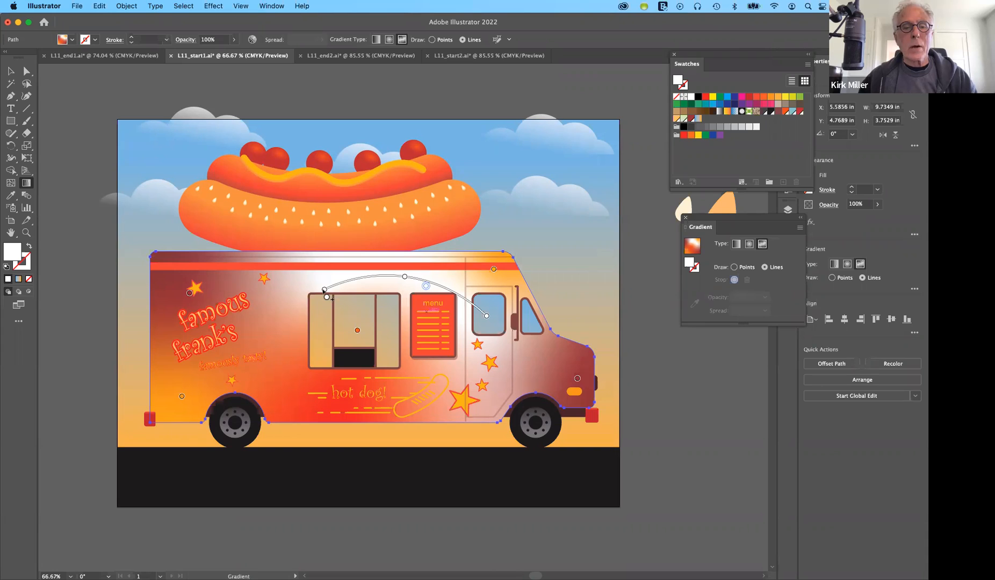
pyautogui.click(323, 291)
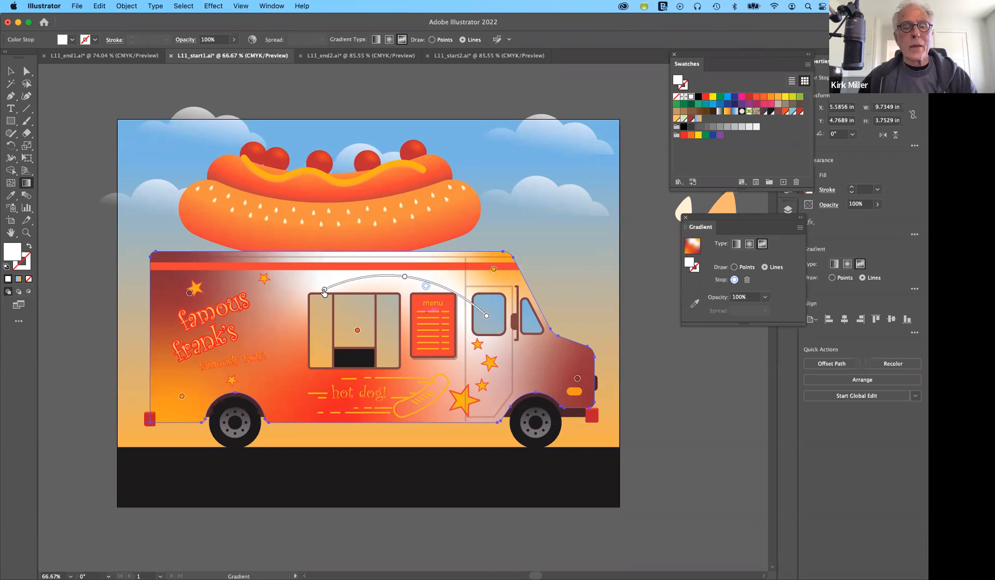
# Step: Try to branch a second gradient line from the stop above the serving window to a white stop near the menu
pyautogui.click(324, 291)
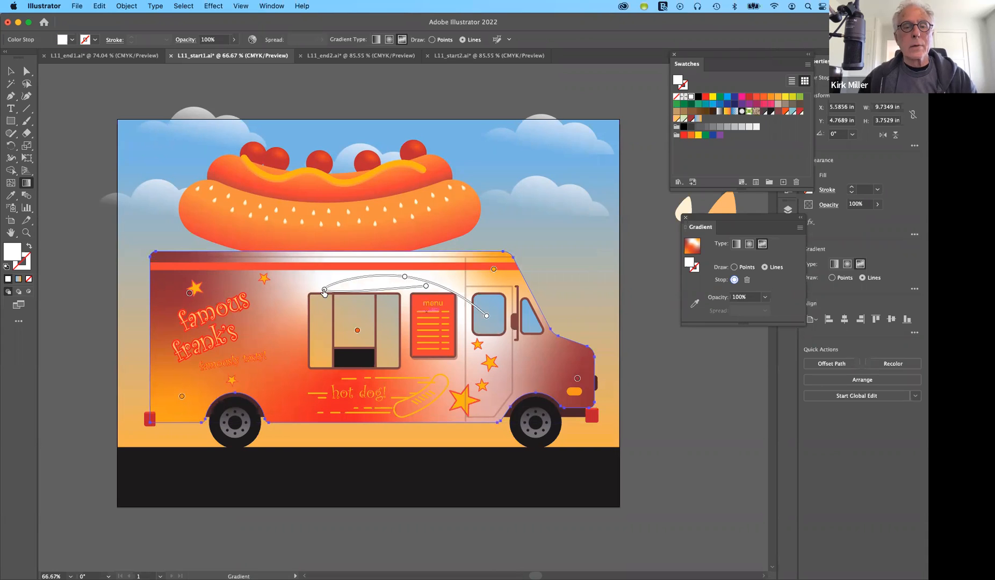
pyautogui.click(427, 287)
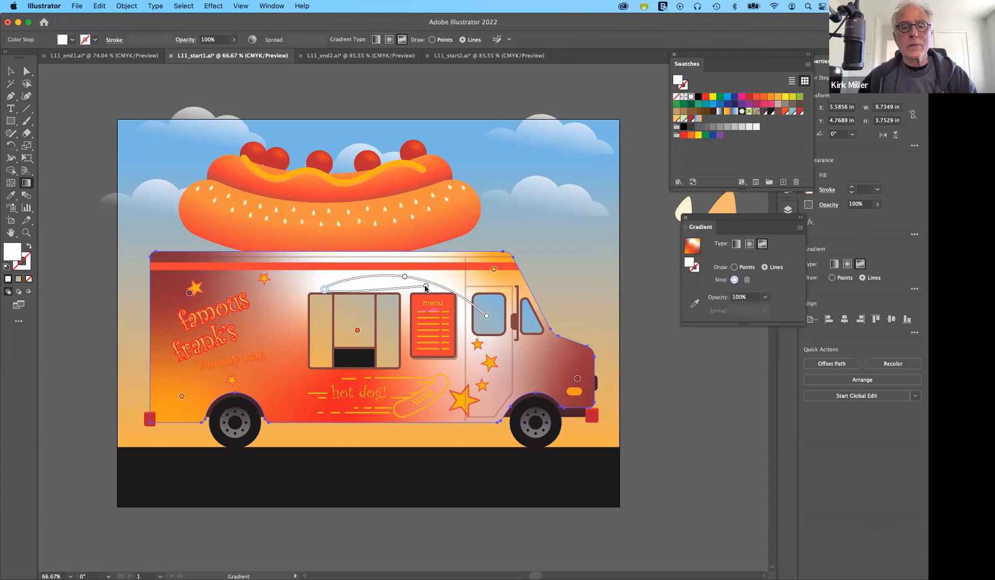
pyautogui.moveTo(426, 286); pyautogui.dragTo(407, 302)
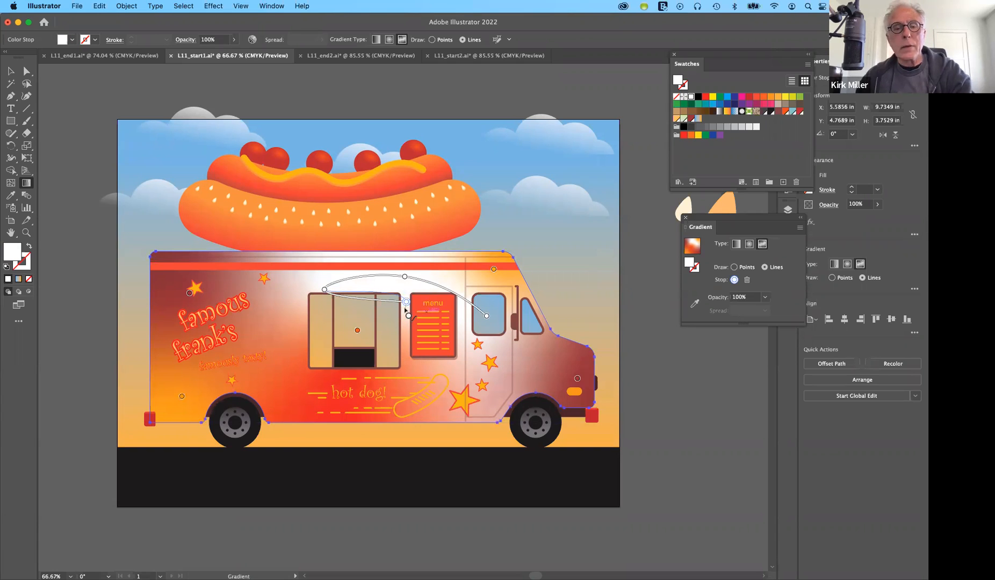
pyautogui.moveTo(406, 306); pyautogui.dragTo(324, 290)
pyautogui.press('Escape')
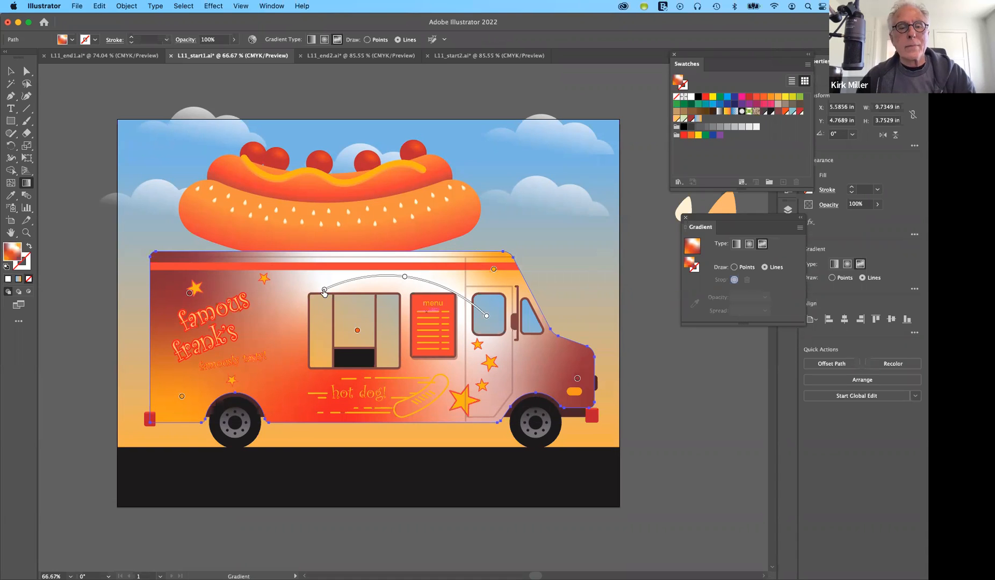
# Step: Recolor the freeform stop above the serving window's rear corner to light orange
pyautogui.doubleClick(324, 292)
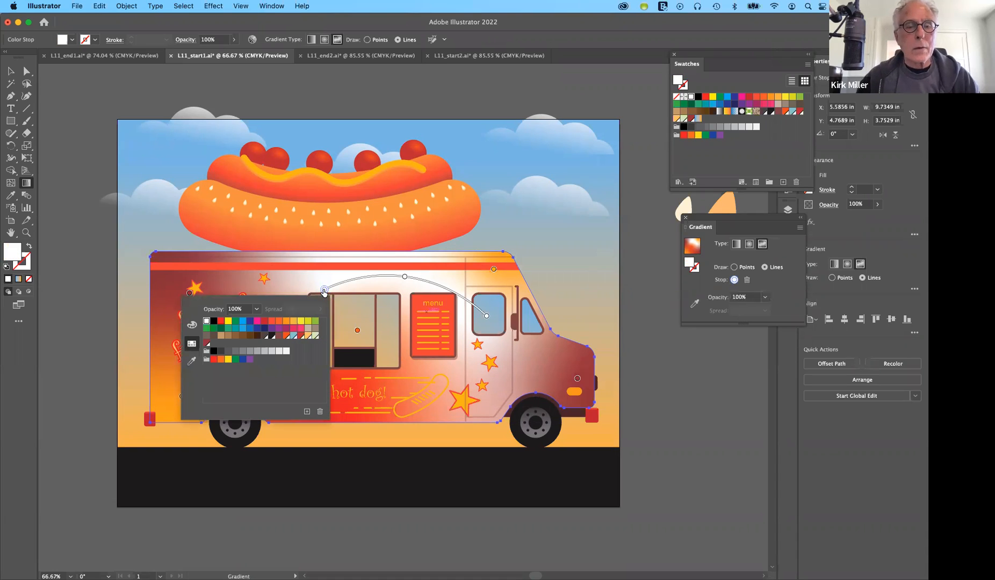
pyautogui.click(308, 337)
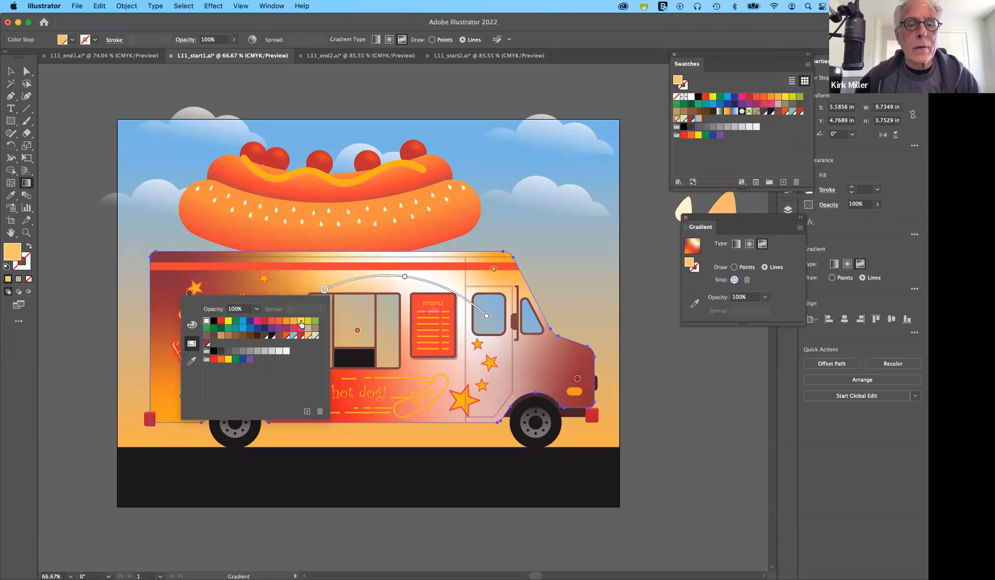
pyautogui.click(301, 323)
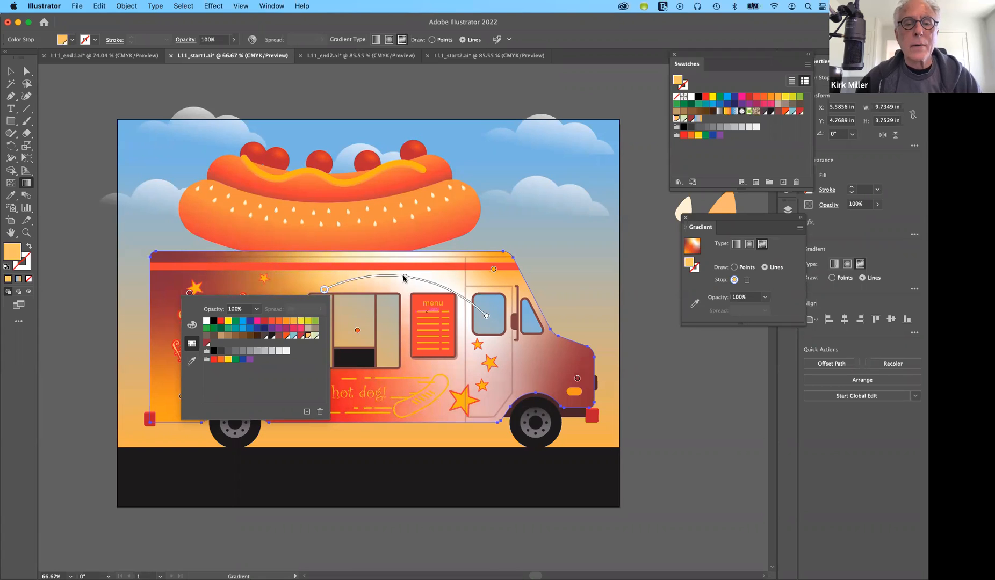
pyautogui.press('Escape')
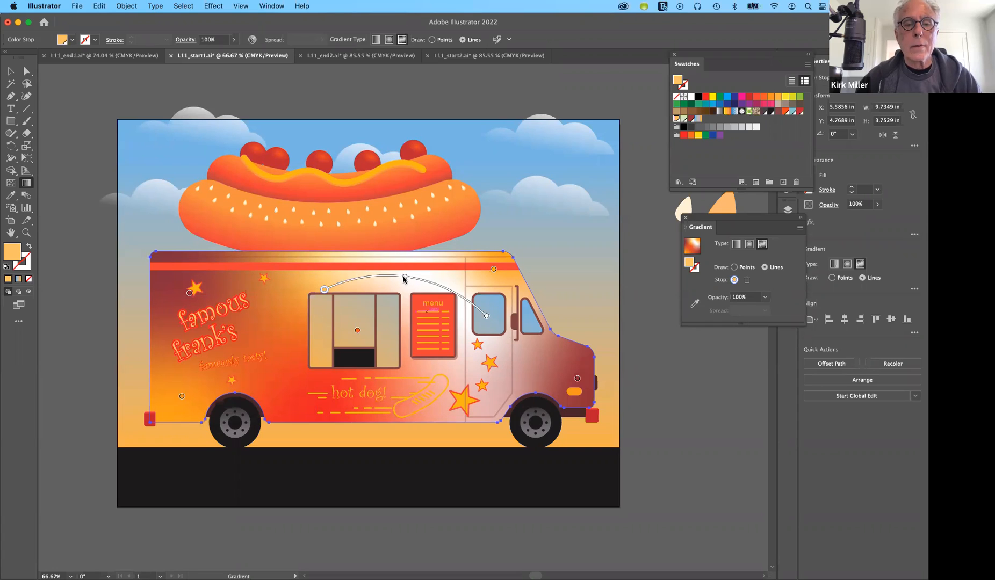
# Step: Try to join the line's door-window stop back to the stop above the serving window as a closed loop
pyautogui.click(405, 278)
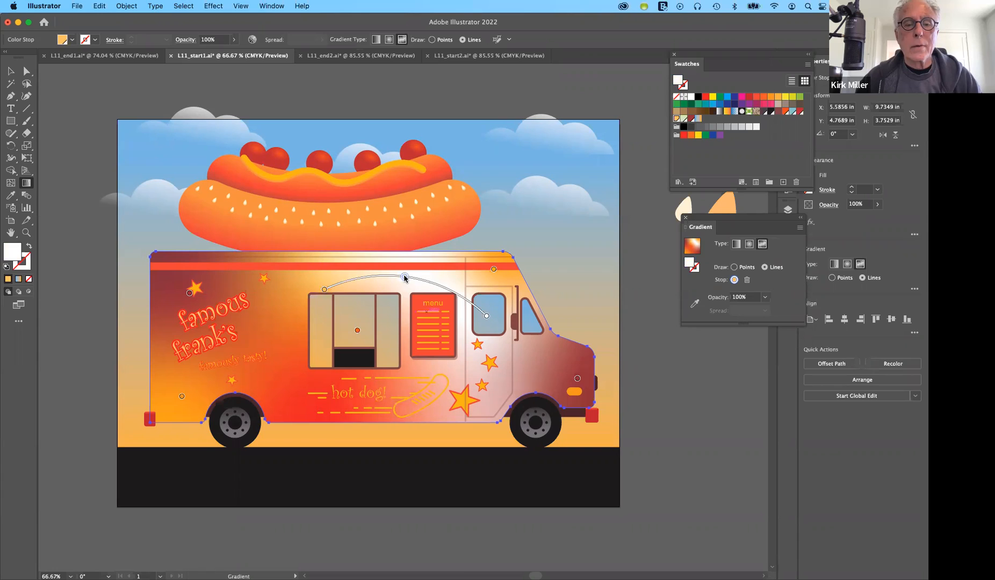
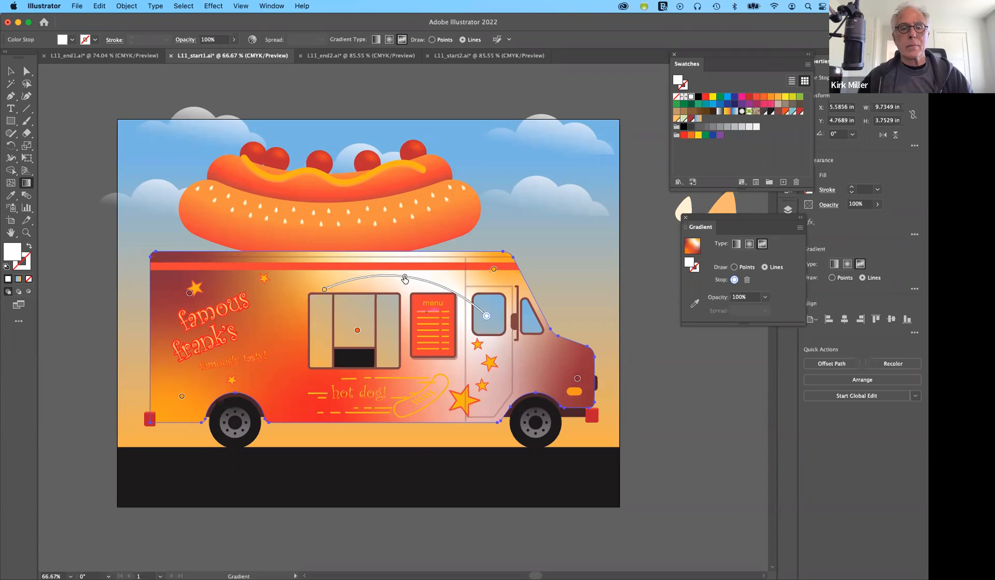
pyautogui.click(405, 278)
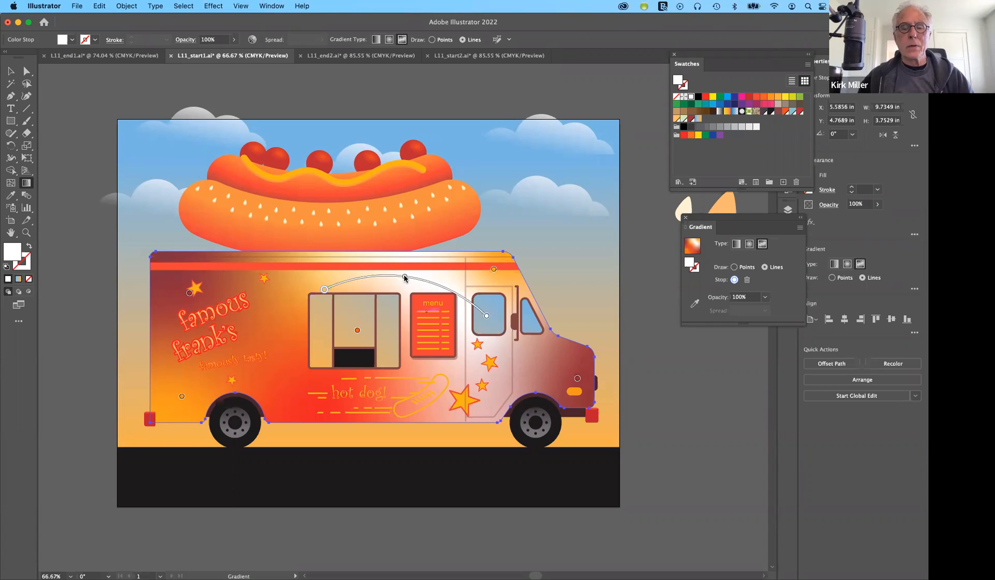
pyautogui.click(405, 277)
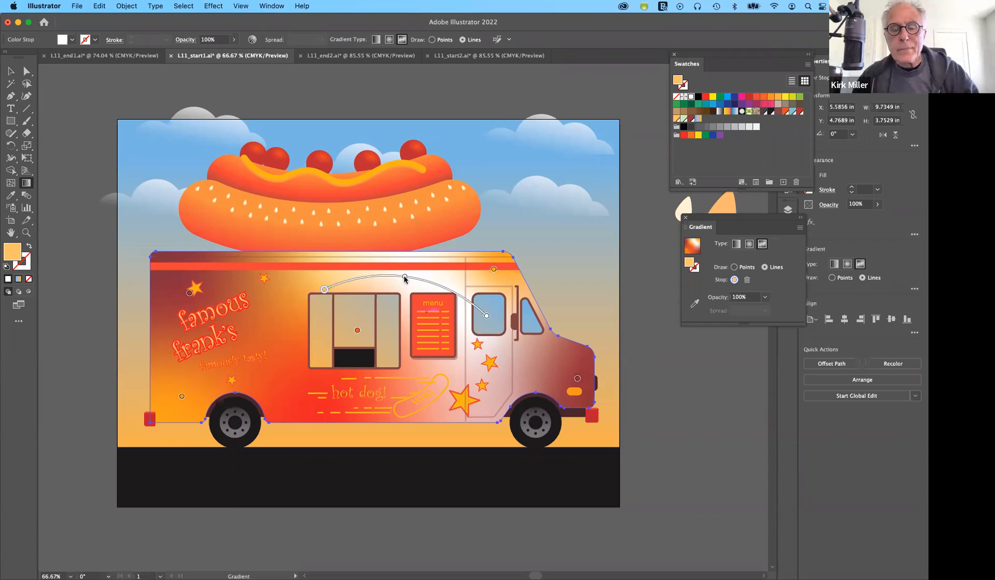
pyautogui.press('super+z')
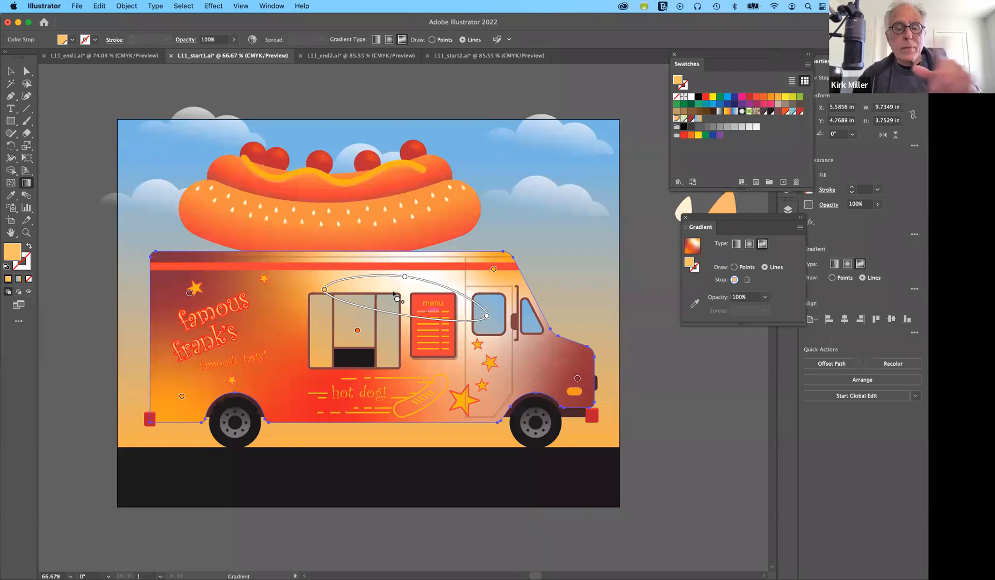
pyautogui.click(420, 304)
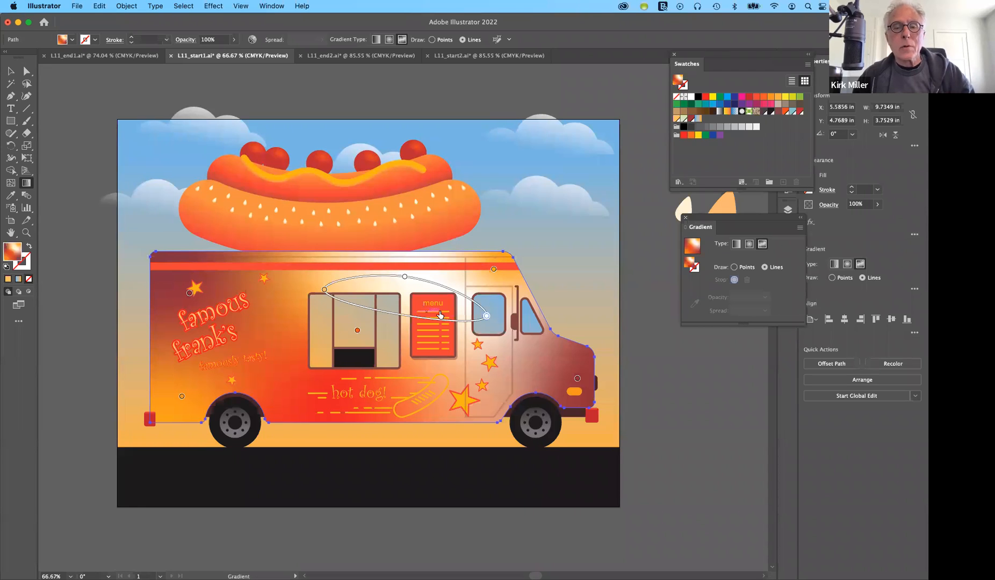
pyautogui.click(467, 320)
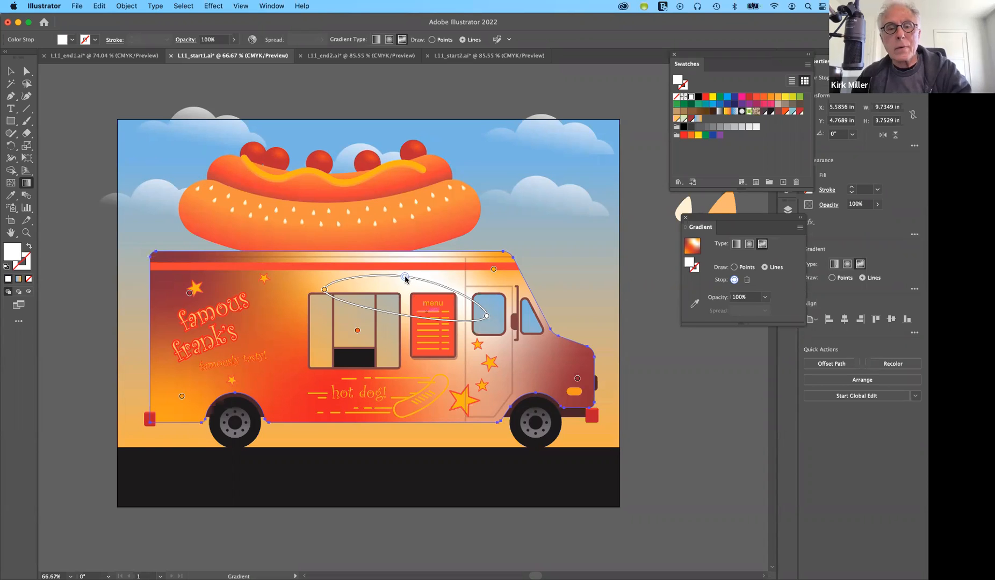
# Step: Toggle the gradient annotator off and back on, and delete the white stop at the door window
pyautogui.press('super+alt+g')
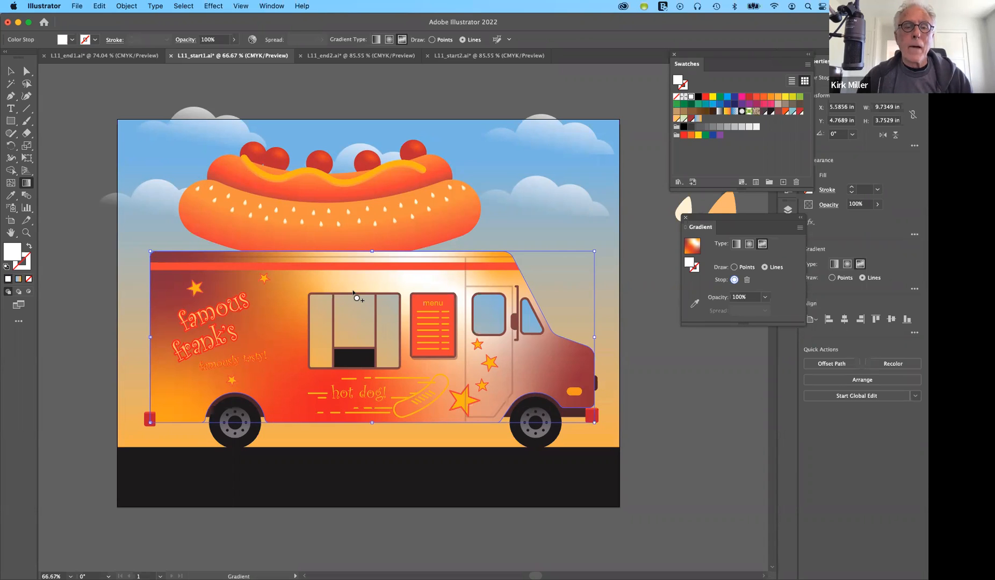
pyautogui.press('super+alt+g')
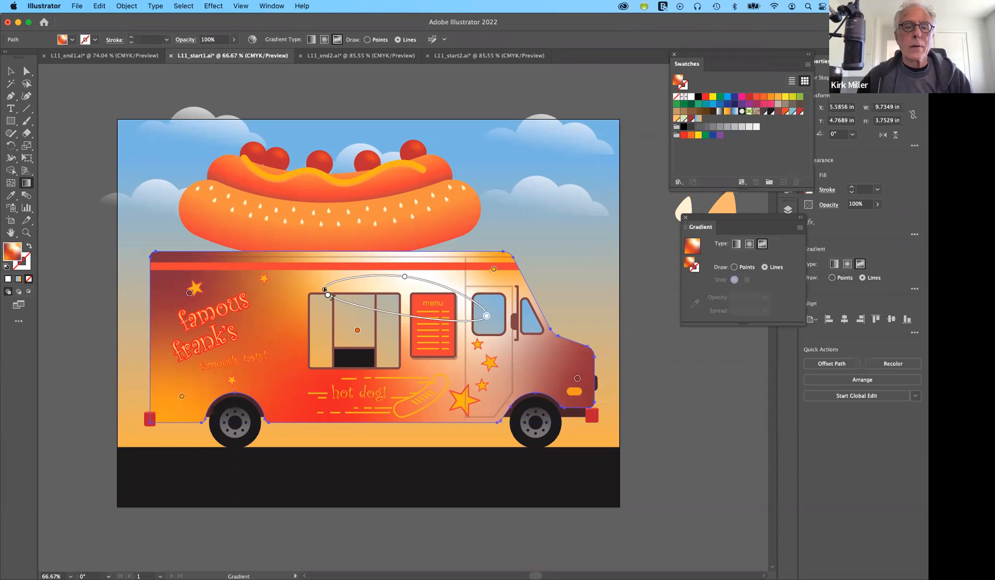
pyautogui.press('Escape')
pyautogui.press('Delete')
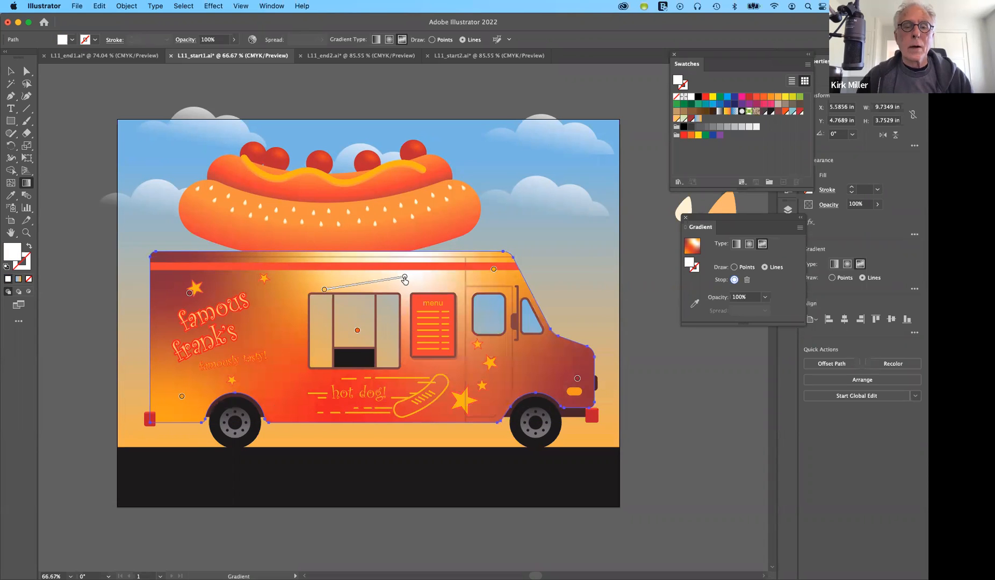
# Step: Remove the white stop between the serving window and menu, and undo that removal
pyautogui.click(406, 279)
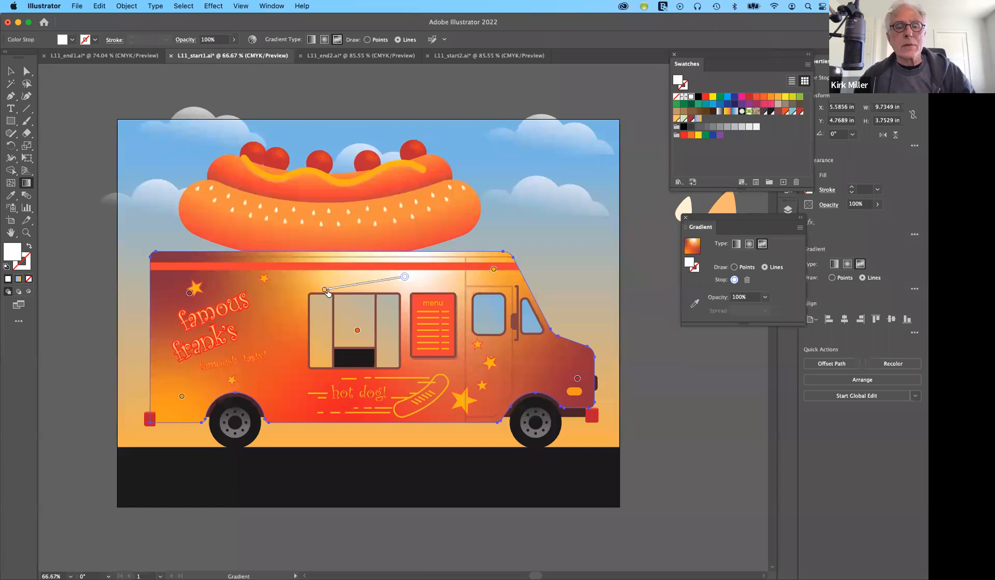
pyautogui.moveTo(406, 279); pyautogui.dragTo(325, 290)
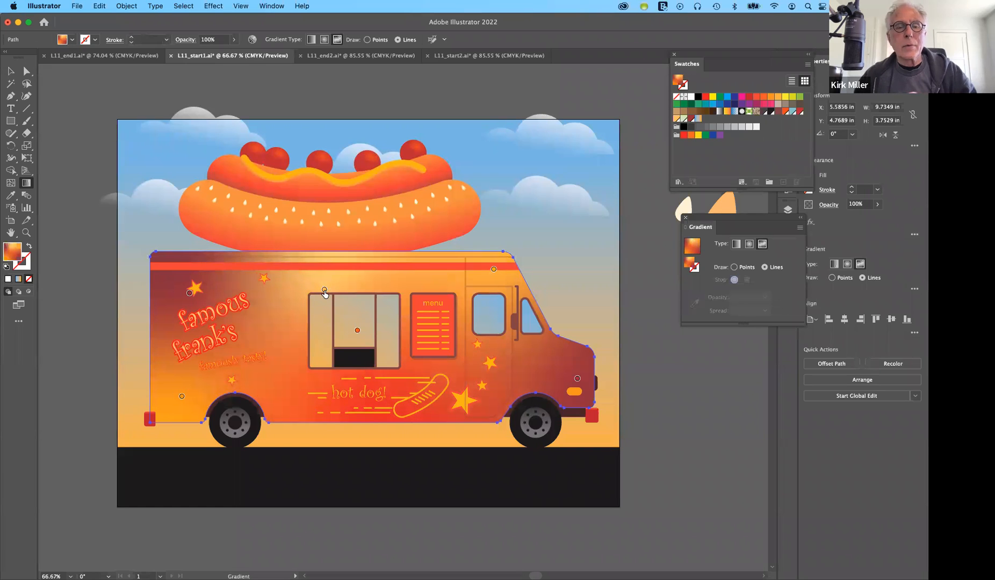
pyautogui.press('super+z')
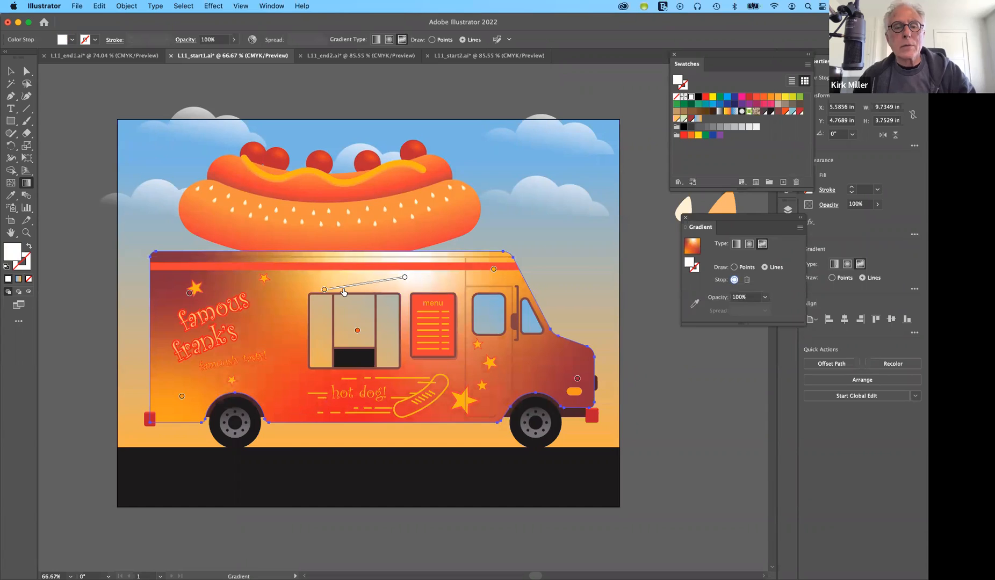
# Step: Add a separate white stop between the menu and the door window, and undo it
pyautogui.click(454, 290)
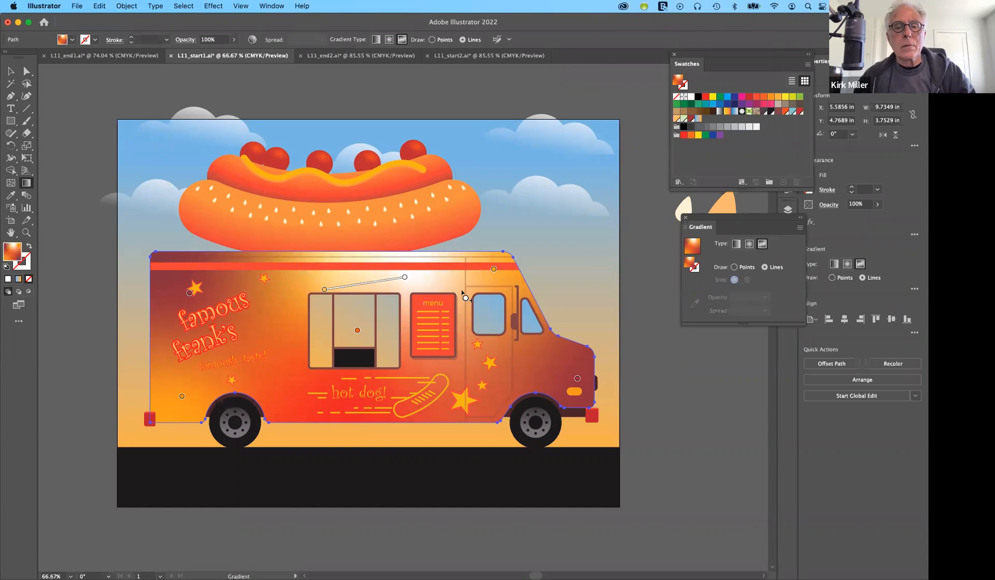
pyautogui.click(462, 291)
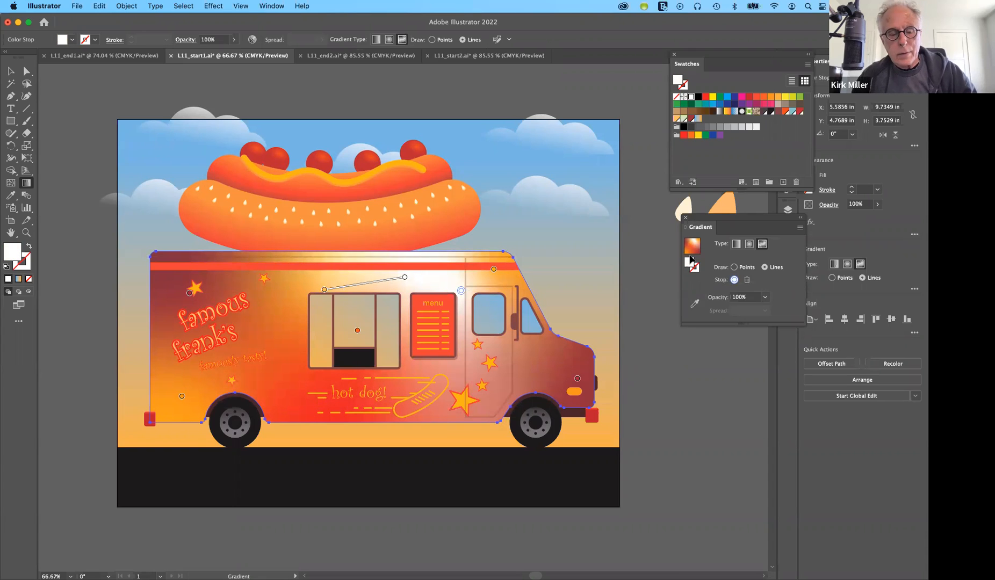
pyautogui.press('v')
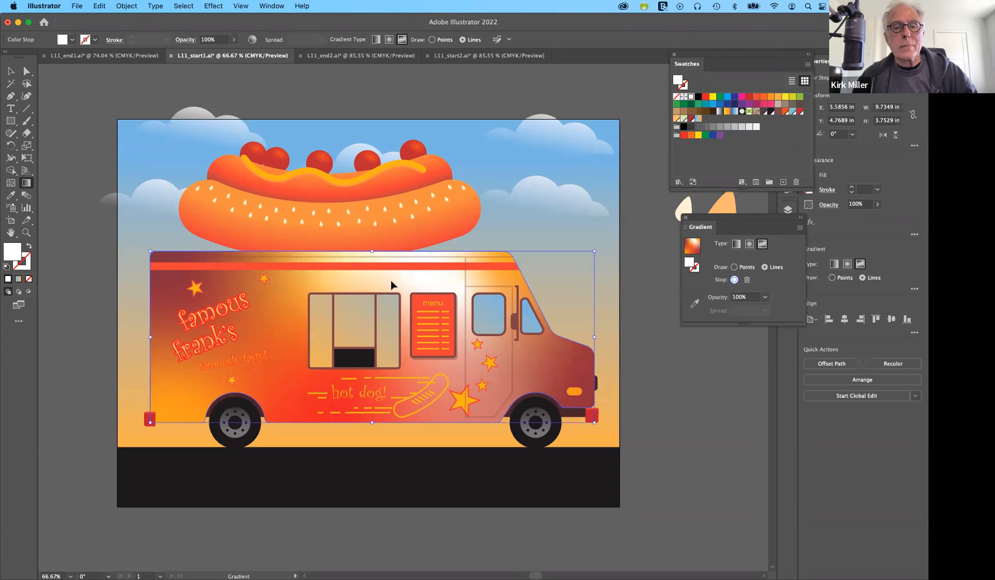
pyautogui.press('super+z')
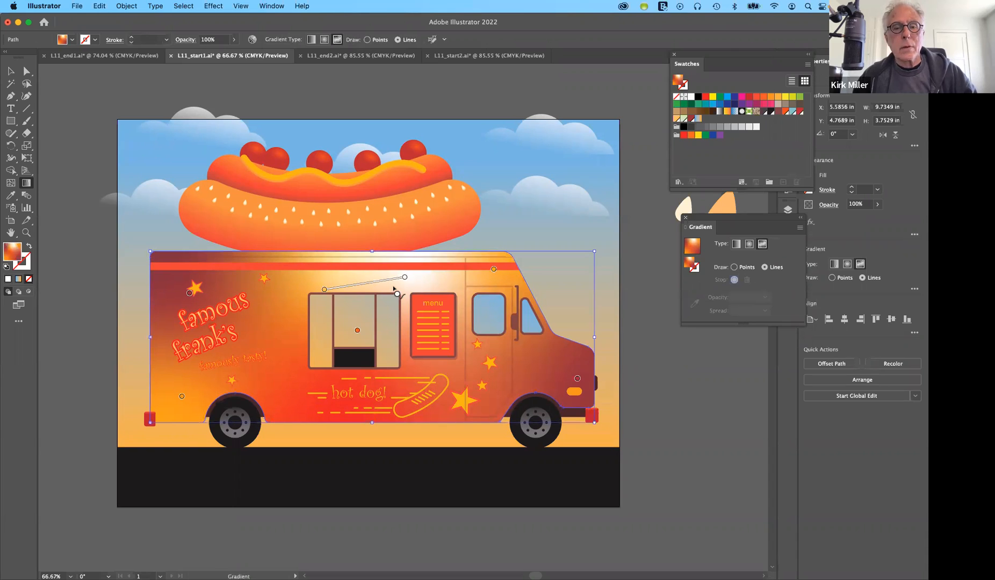
# Step: Delete the remaining white stop above the gap between the serving window and menu
pyautogui.click(405, 277)
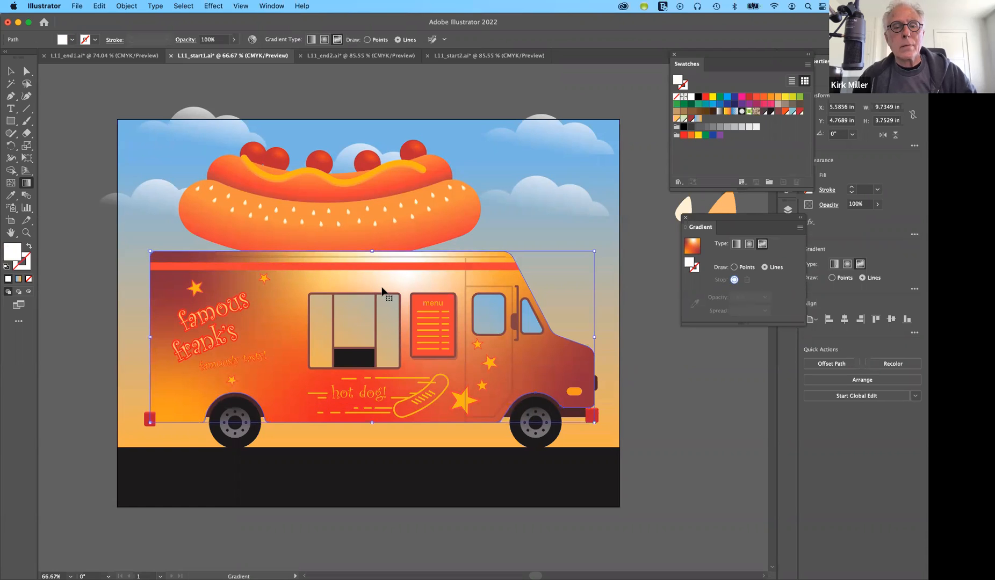
pyautogui.press('super+z')
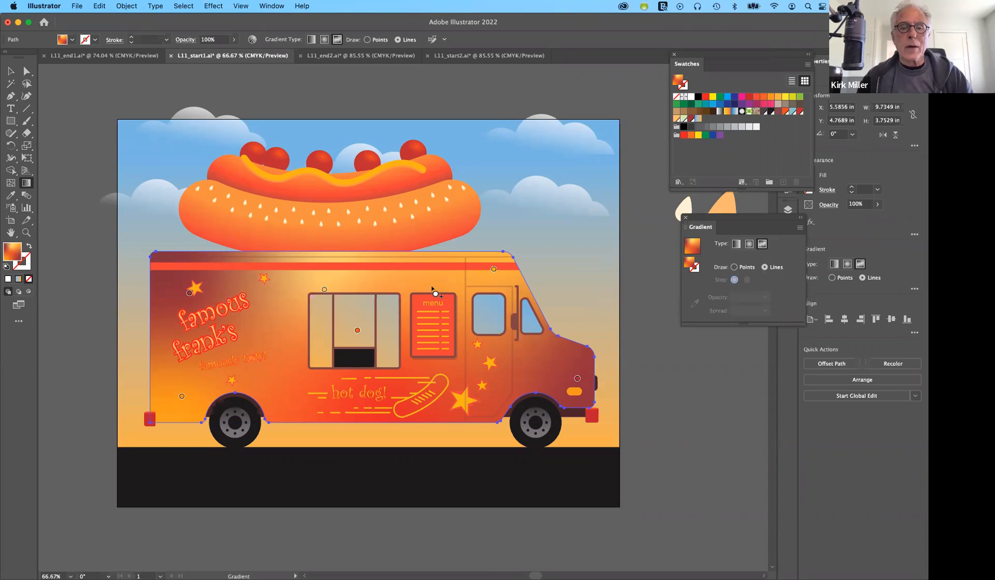
# Step: Blend the small red star into the large orange star beside the artboard, using their matching upper points
pyautogui.hscroll(2, 433, 291)
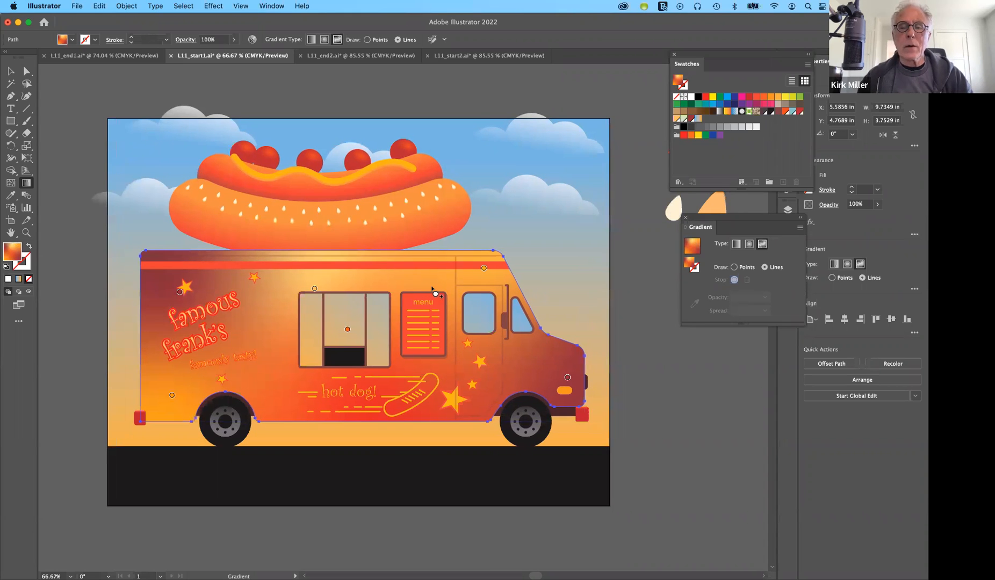
pyautogui.hscroll(4, 435, 293)
pyautogui.scroll(-3, 436, 293)
pyautogui.hscroll(6, 435, 292)
pyautogui.scroll(6, 436, 293)
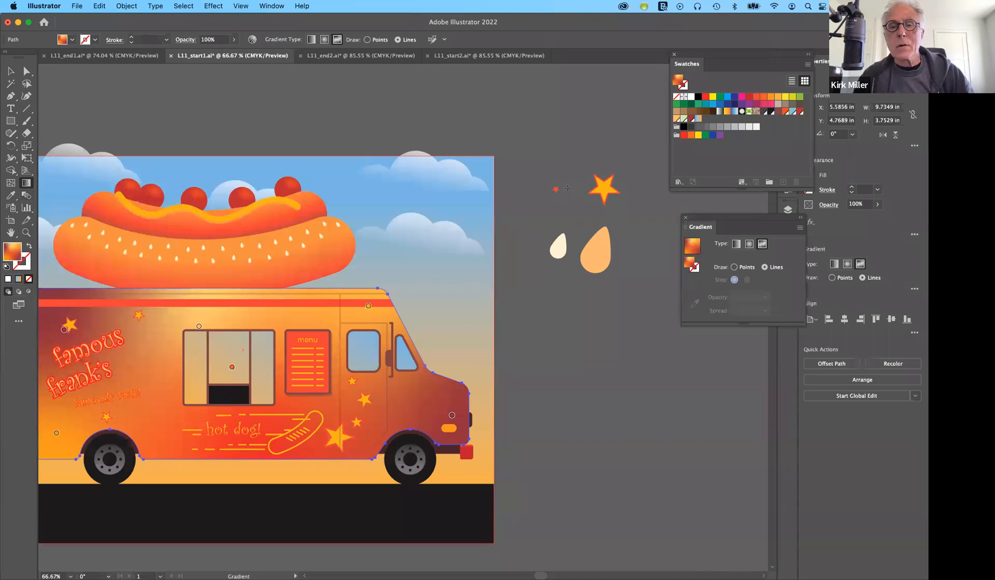
pyautogui.scroll(5, 567, 188)
pyautogui.moveTo(568, 188); pyautogui.dragTo(398, 225)
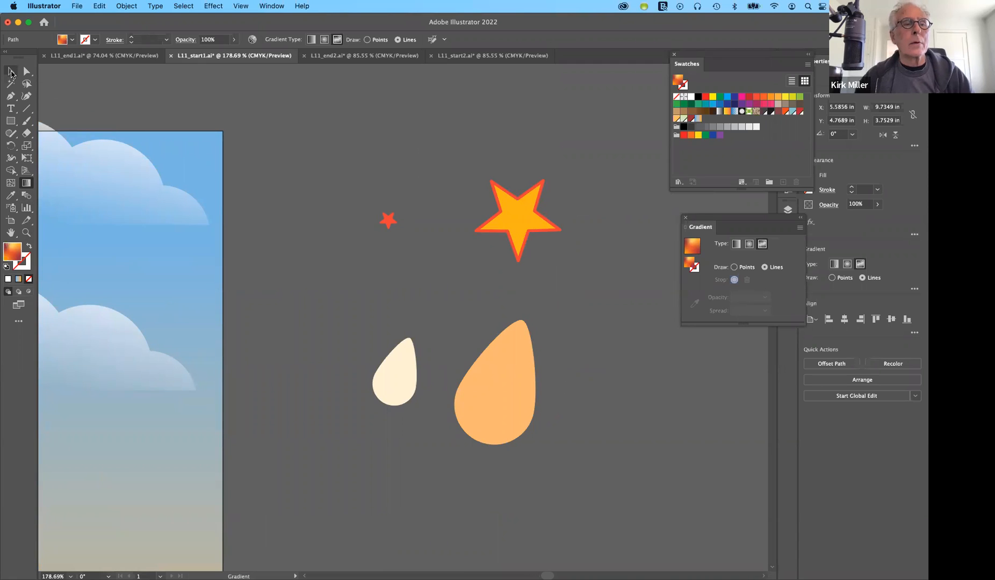
pyautogui.click(10, 72)
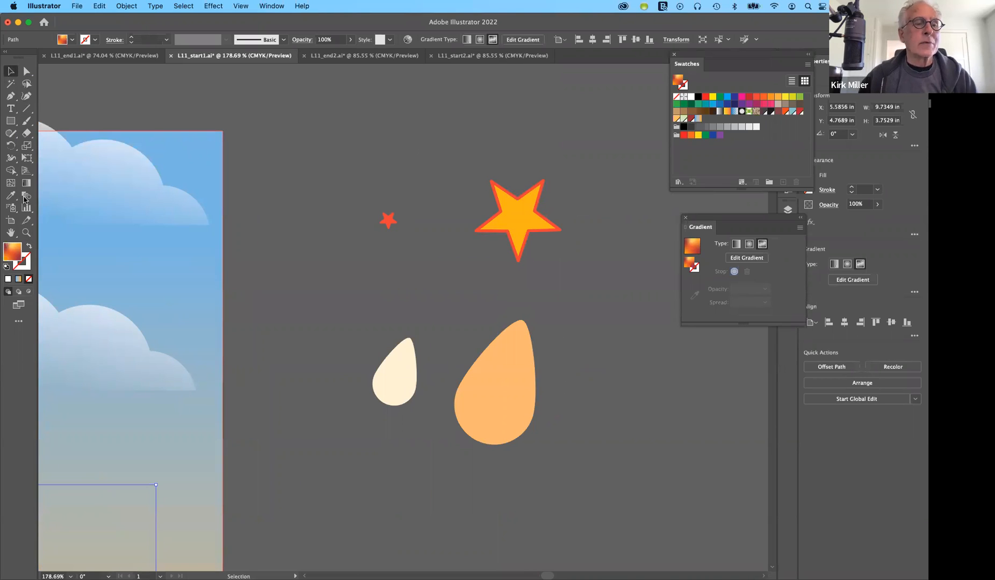
pyautogui.click(25, 196)
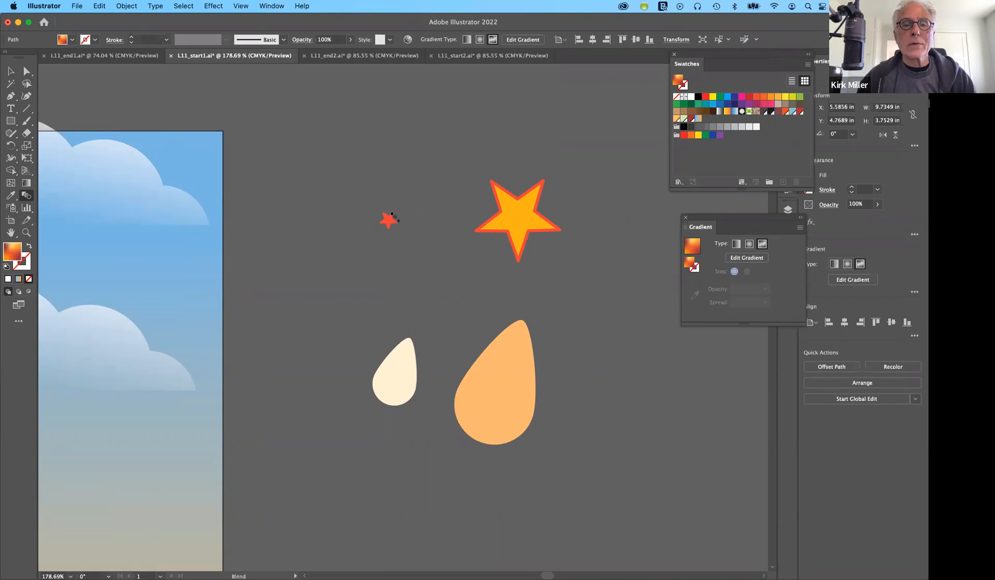
pyautogui.click(395, 214)
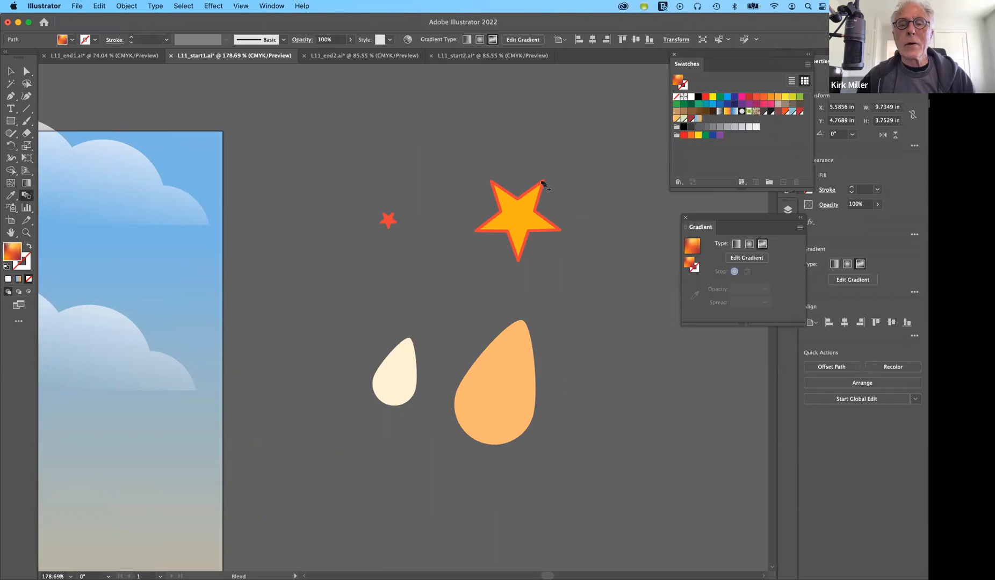
pyautogui.click(544, 185)
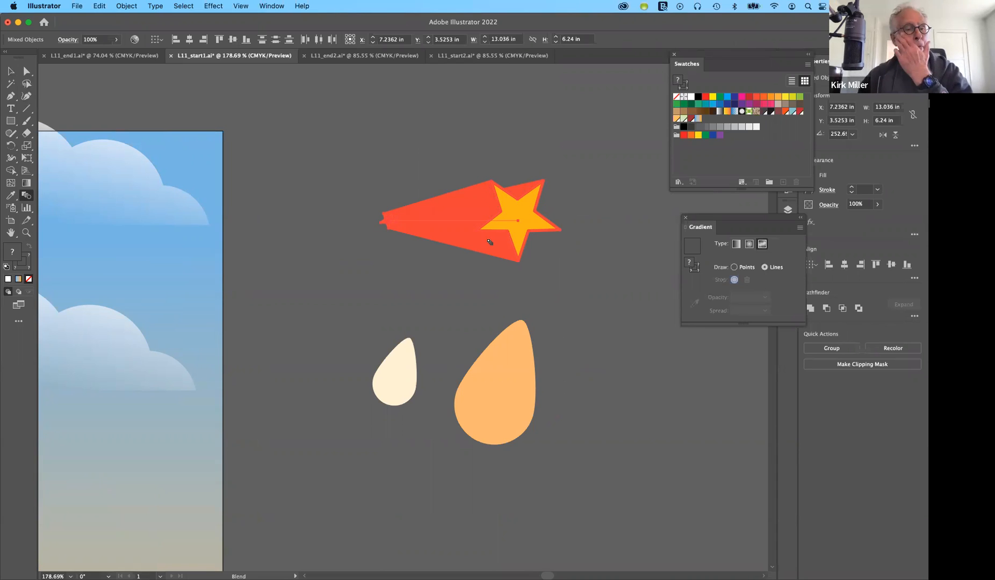
# Step: Set the star blend's spacing to Specified Steps with 5 steps, previewing the result on the artwork
pyautogui.doubleClick(26, 197)
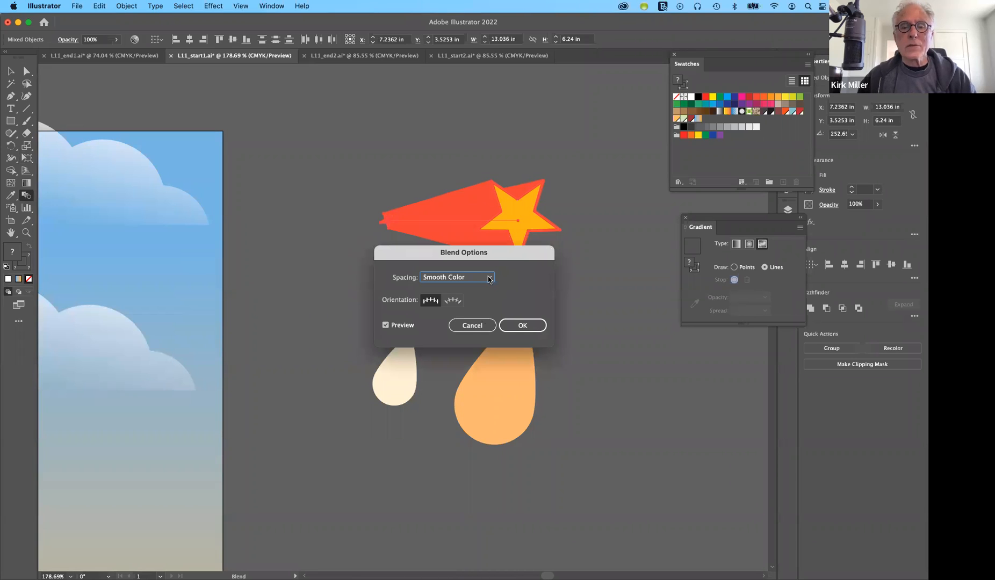
pyautogui.click(488, 278)
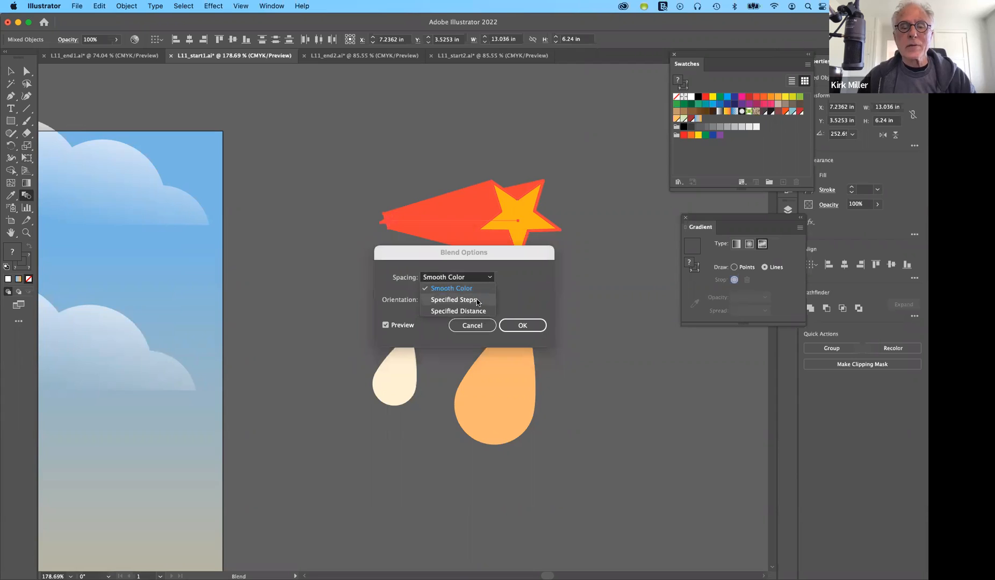
pyautogui.click(476, 303)
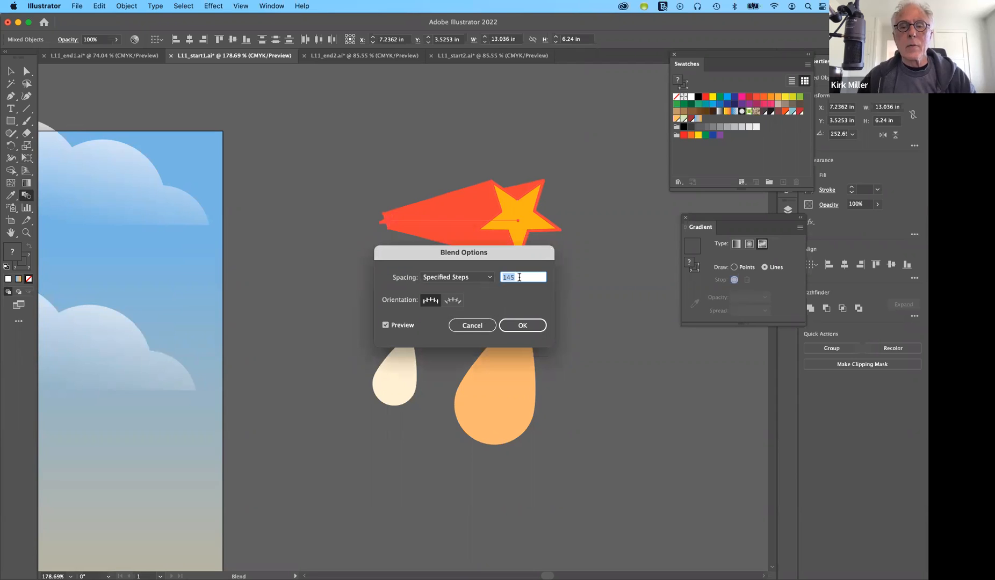
pyautogui.click(520, 278)
pyautogui.press('Tab')
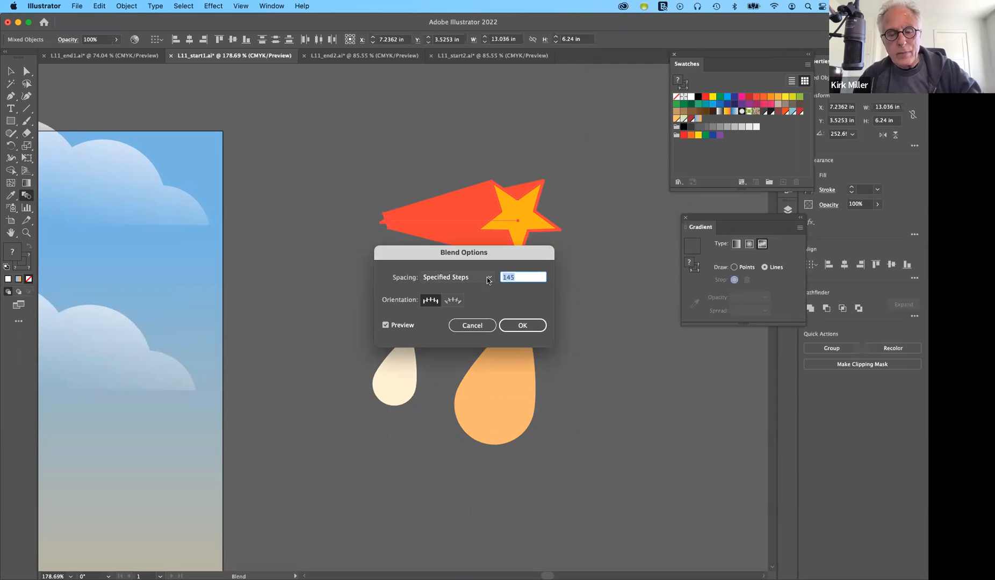
pyautogui.write('5')
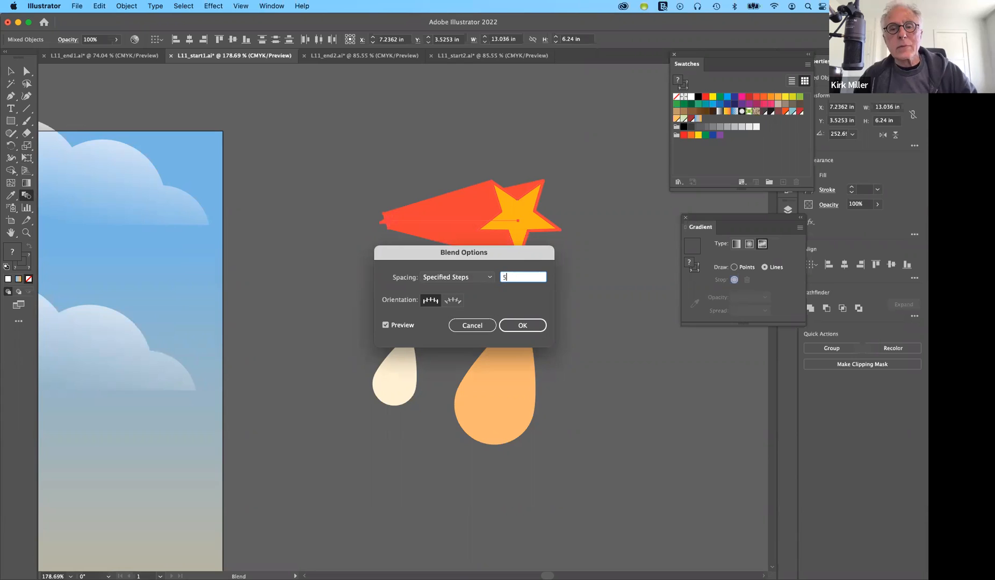
pyautogui.click(385, 325)
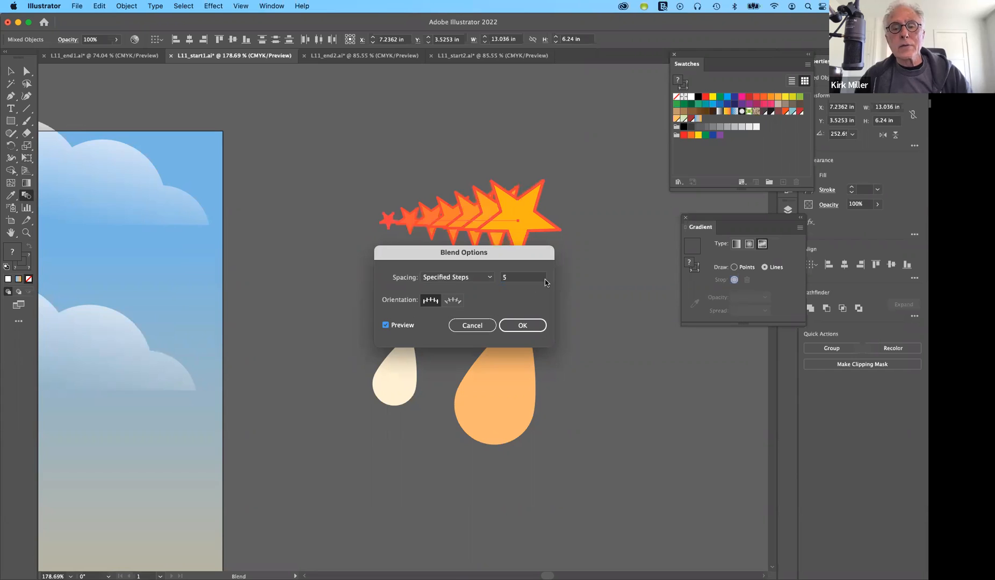
pyautogui.click(522, 327)
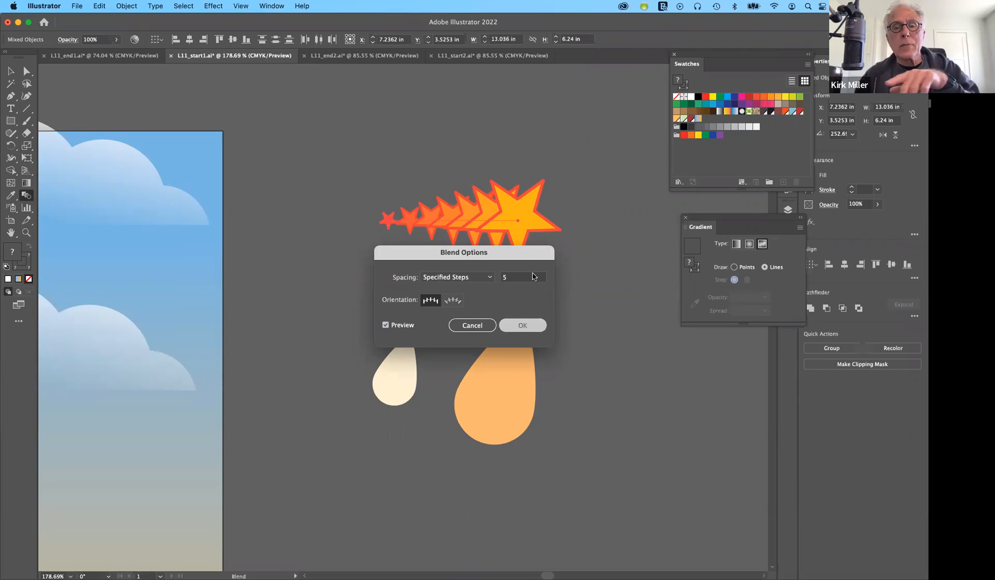
pyautogui.press('Return')
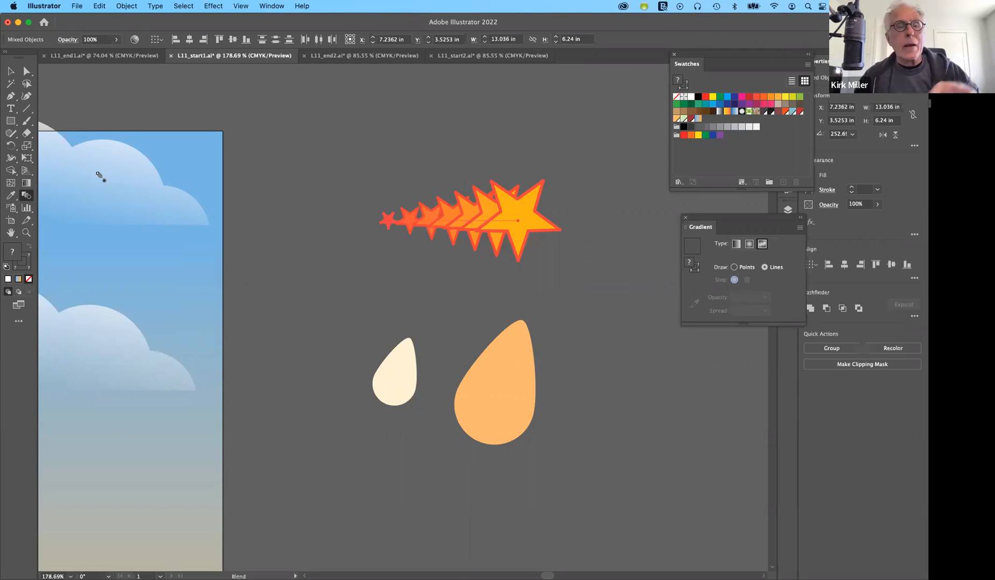
# Step: Bend the star blend's straight spine into an upward arc by pulling a curve handle from its large-star end with the Anchor Point tool
pyautogui.click(25, 72)
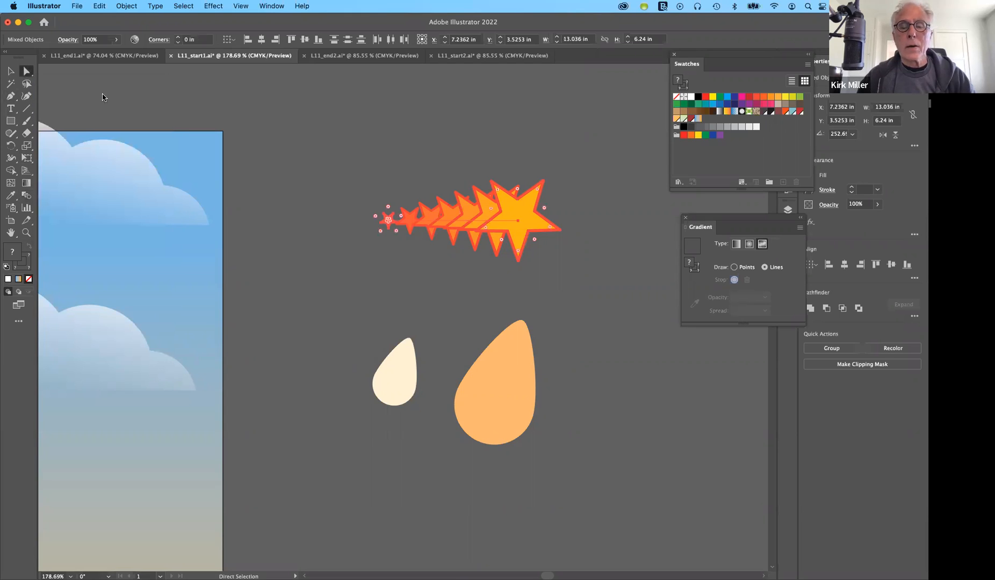
pyautogui.press('super+h')
pyautogui.press('super+shift+a')
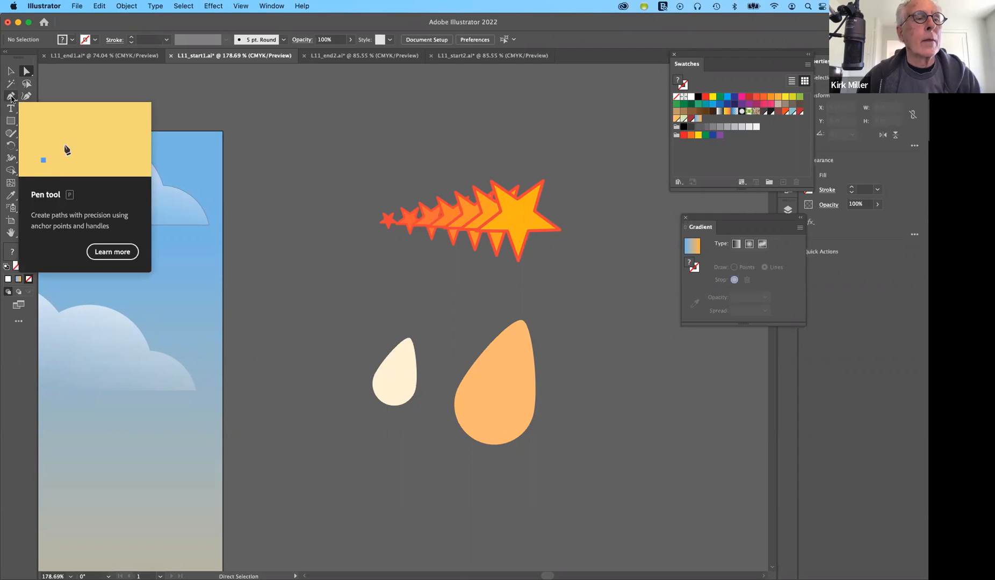
pyautogui.moveTo(11, 99); pyautogui.dragTo(63, 137)
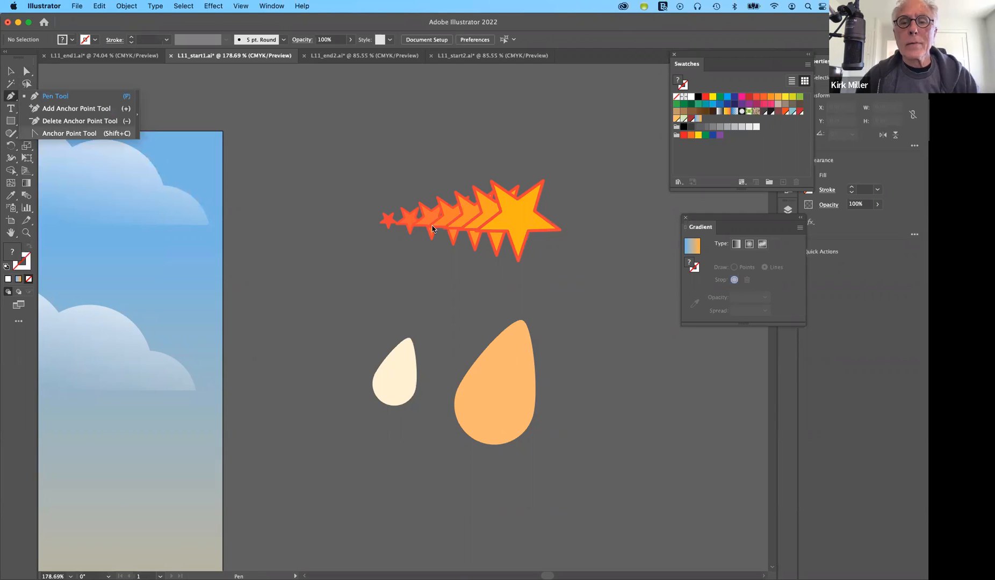
pyautogui.hotkey('shift', 'c')
pyautogui.moveTo(507, 204); pyautogui.dragTo(458, 190)
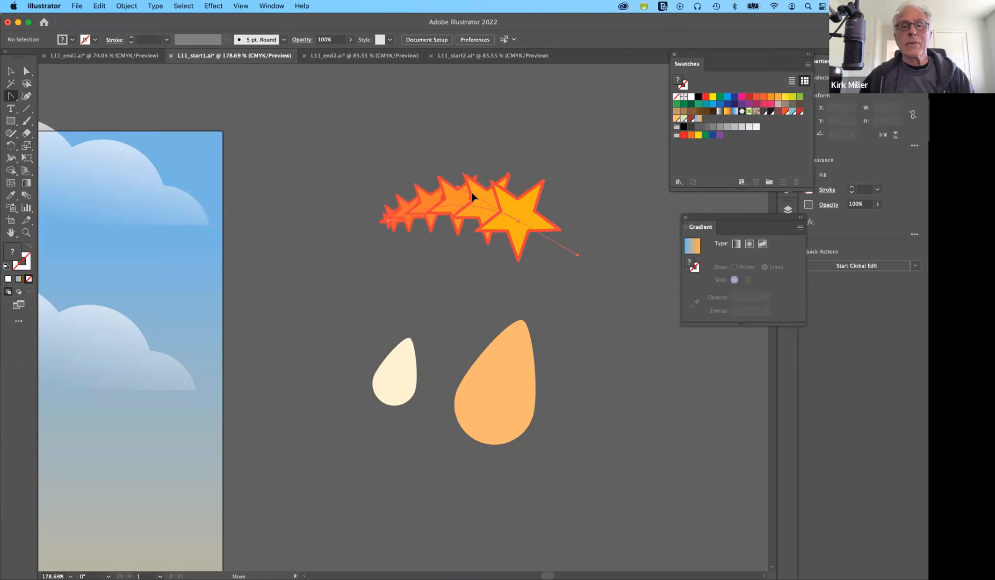
pyautogui.moveTo(472, 197)
pyautogui.mouseDown()
pyautogui.moveTo(486, 205)
pyautogui.moveTo(476, 195)
pyautogui.mouseUp()
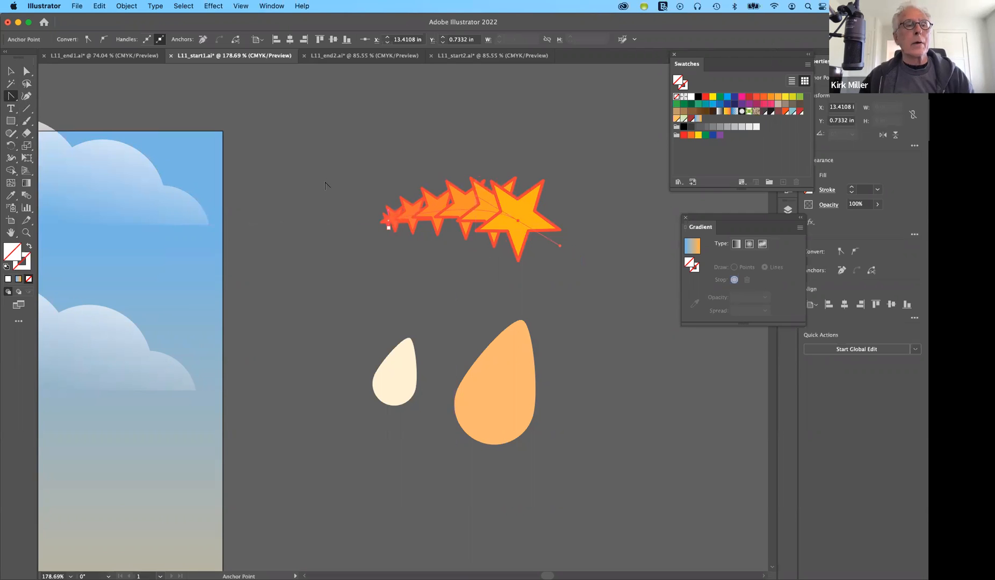
# Step: Reduce the curved star blend to 4 specified steps, with the preview turned on
pyautogui.click(26, 197)
pyautogui.press('Return')
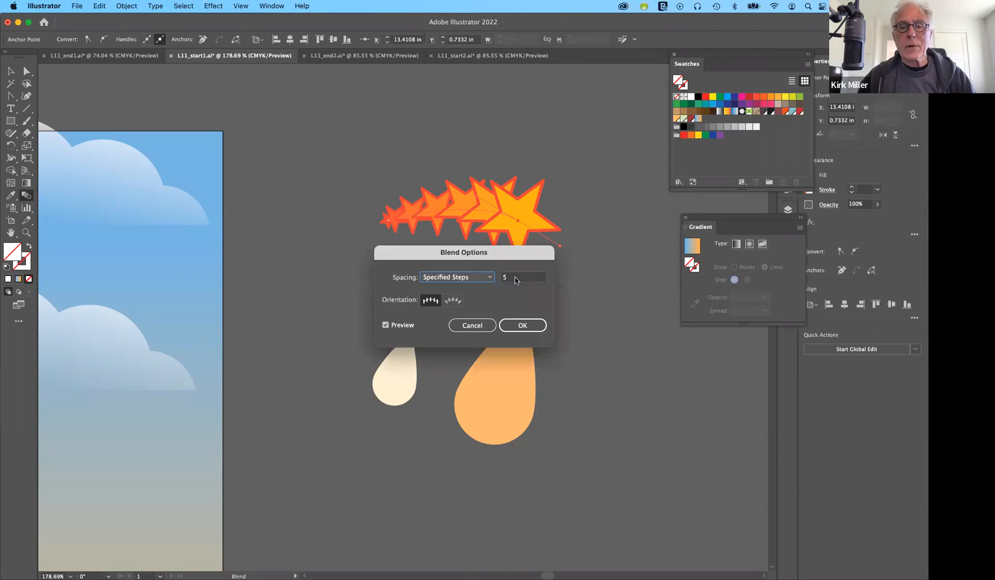
pyautogui.press('Tab')
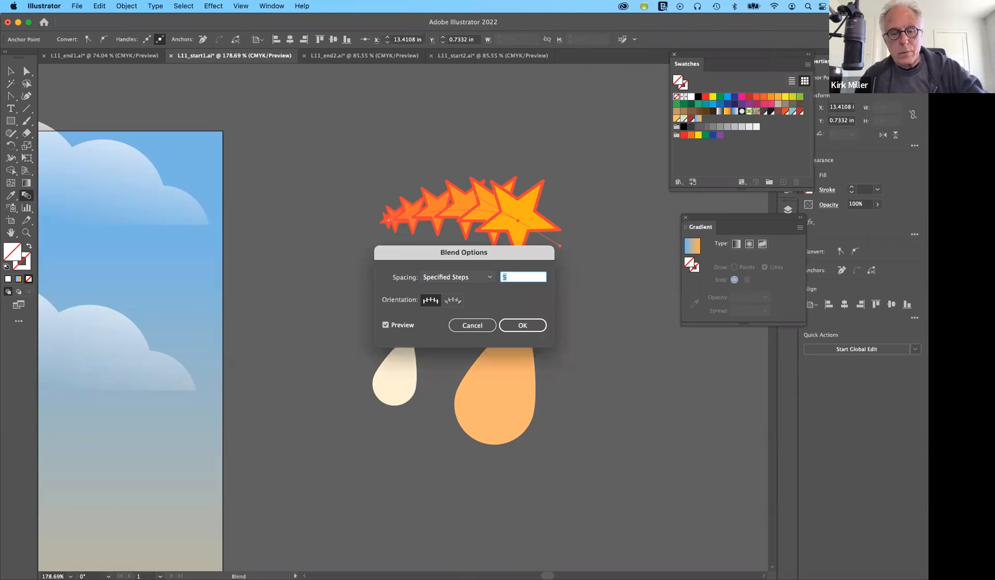
pyautogui.write('4')
pyautogui.click(385, 324)
pyautogui.click(385, 325)
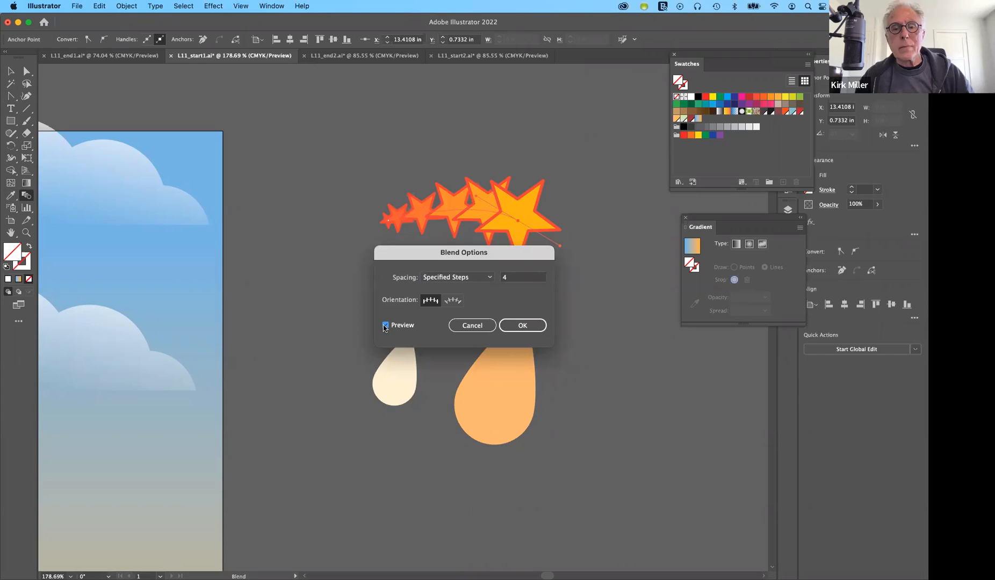
pyautogui.click(385, 325)
pyautogui.click(524, 326)
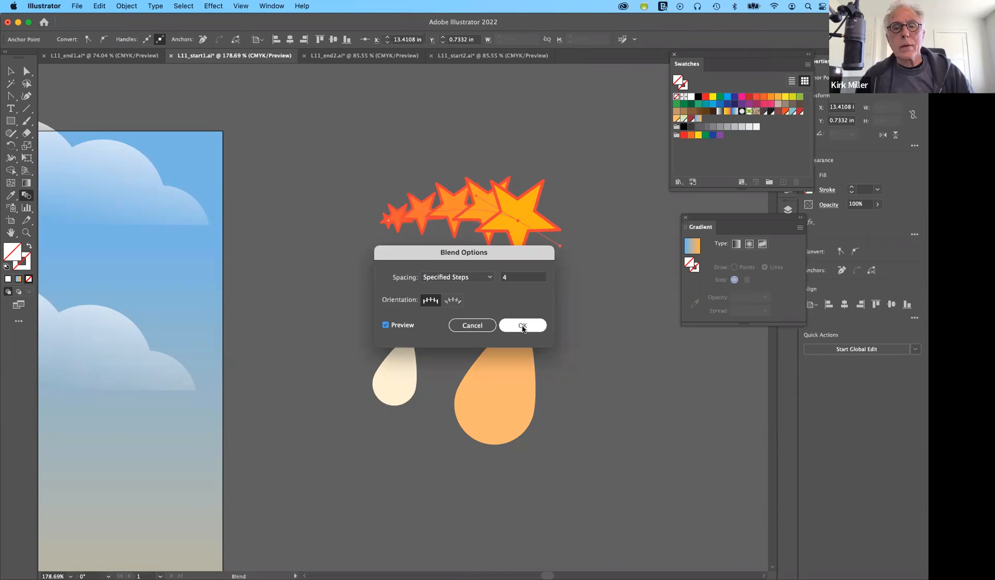
pyautogui.click(519, 325)
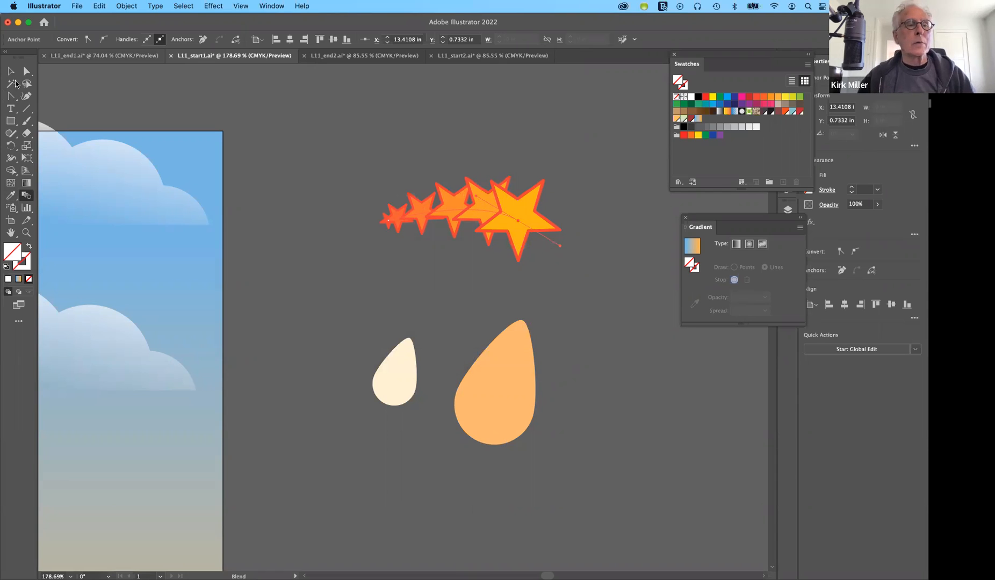
# Step: Move the star blend from beside the artboard onto the truck body, below the "famously tasty!" tagline and before the "hot dog!" lettering
pyautogui.press('v')
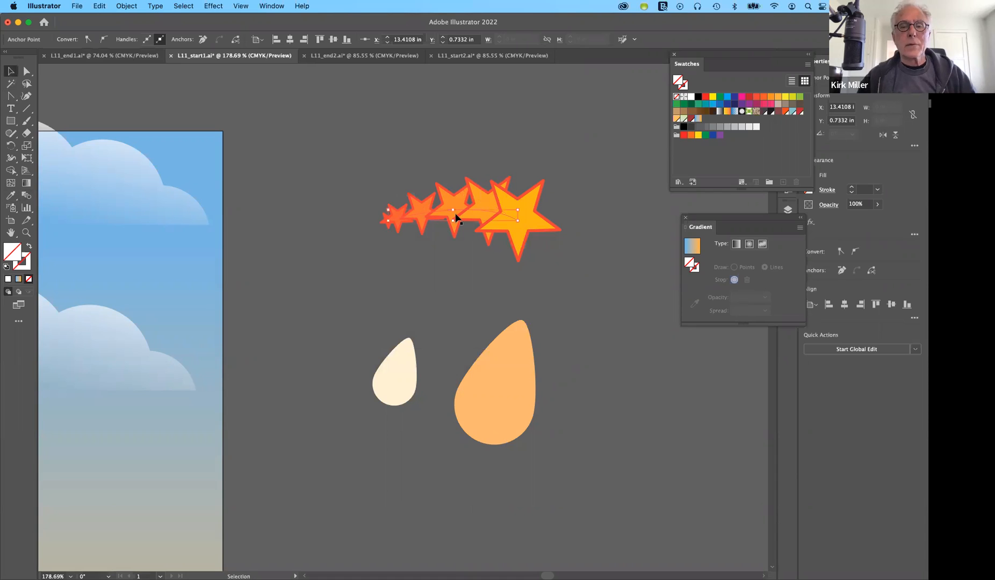
pyautogui.moveTo(299, 280); pyautogui.dragTo(180, 446)
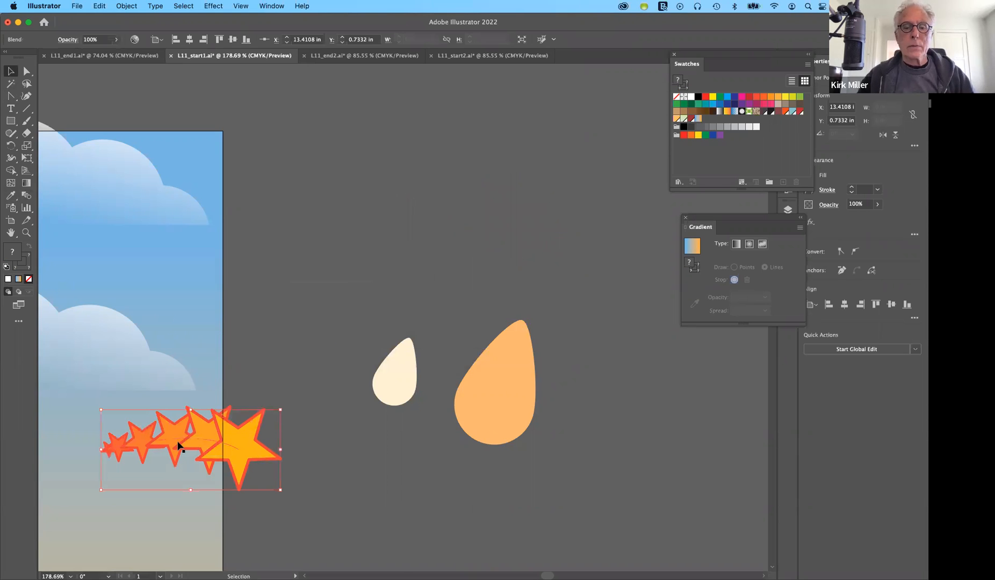
pyautogui.hscroll(-8, 178, 446)
pyautogui.scroll(-2, 178, 446)
pyautogui.scroll(-3, 178, 446)
pyautogui.hscroll(-1, 178, 446)
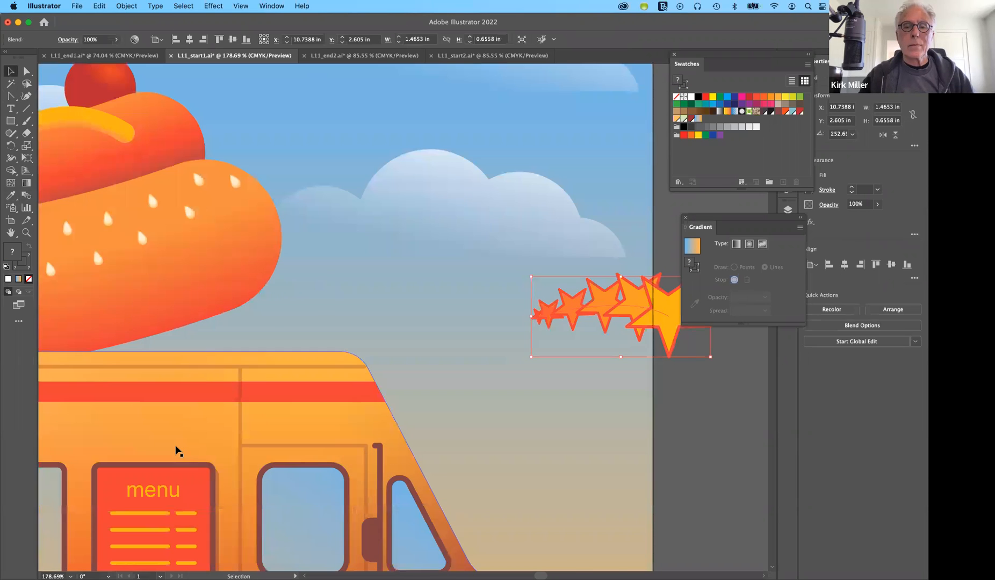
pyautogui.press('super+0')
pyautogui.scroll(-3, 175, 448)
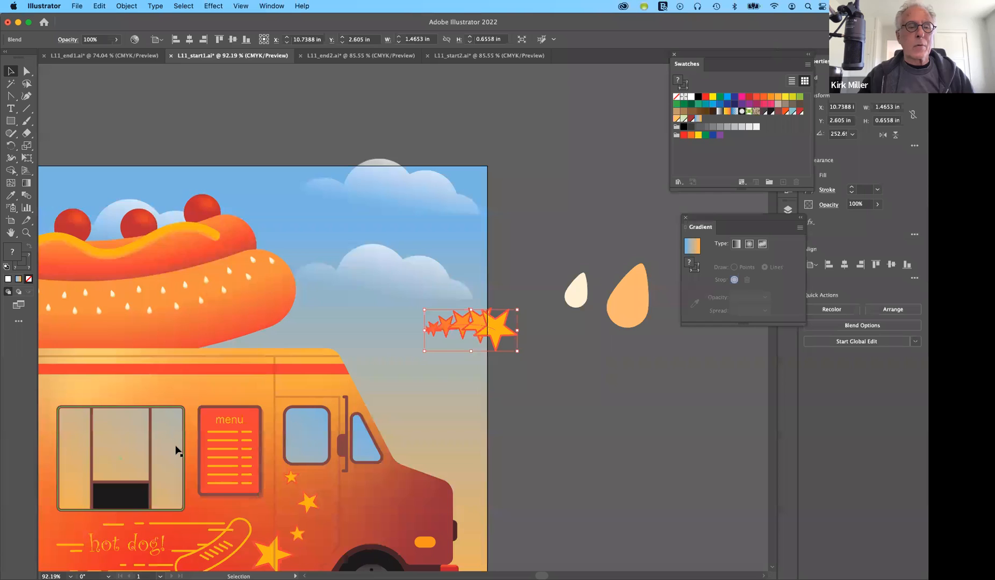
pyautogui.hscroll(-4, 176, 451)
pyautogui.scroll(-3, 177, 450)
pyautogui.hscroll(-1, 352, 356)
pyautogui.scroll(-1, 352, 356)
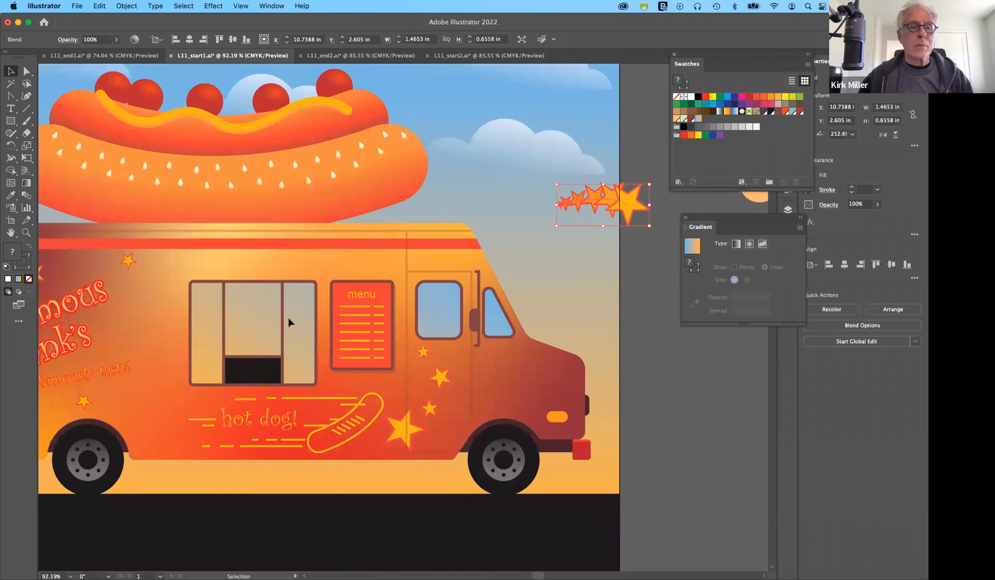
pyautogui.moveTo(566, 203); pyautogui.dragTo(143, 385)
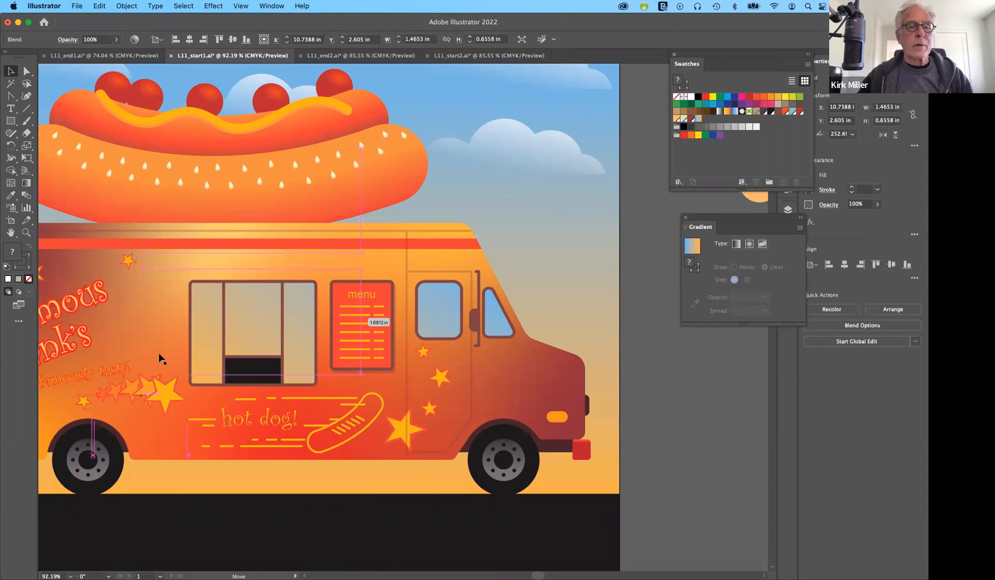
# Step: Reflect a copy of the star blend across a vertical axis through the small star above the rear wheel
pyautogui.scroll(-3, 189, 124)
pyautogui.hscroll(-4, 189, 123)
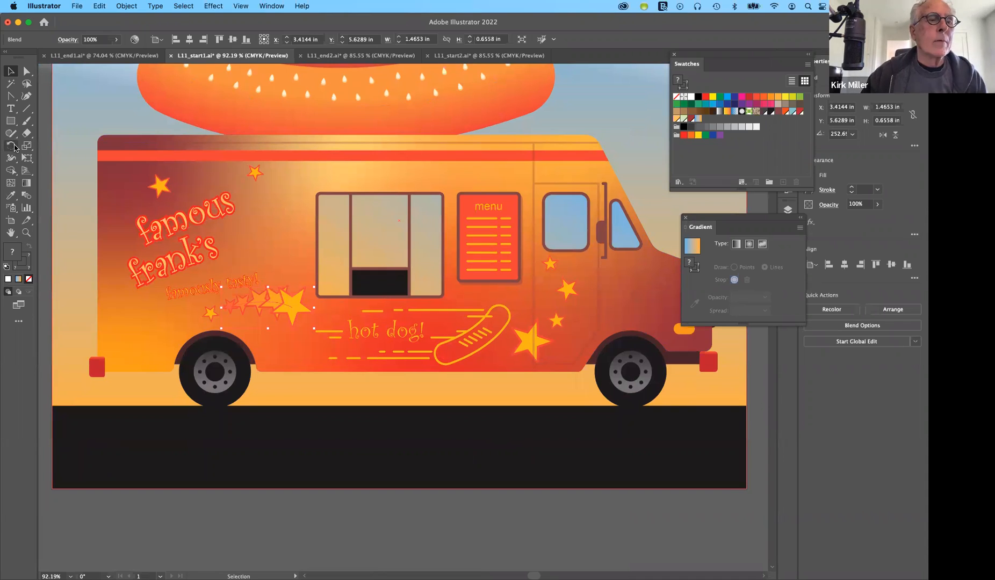
pyautogui.moveTo(15, 147); pyautogui.dragTo(59, 158)
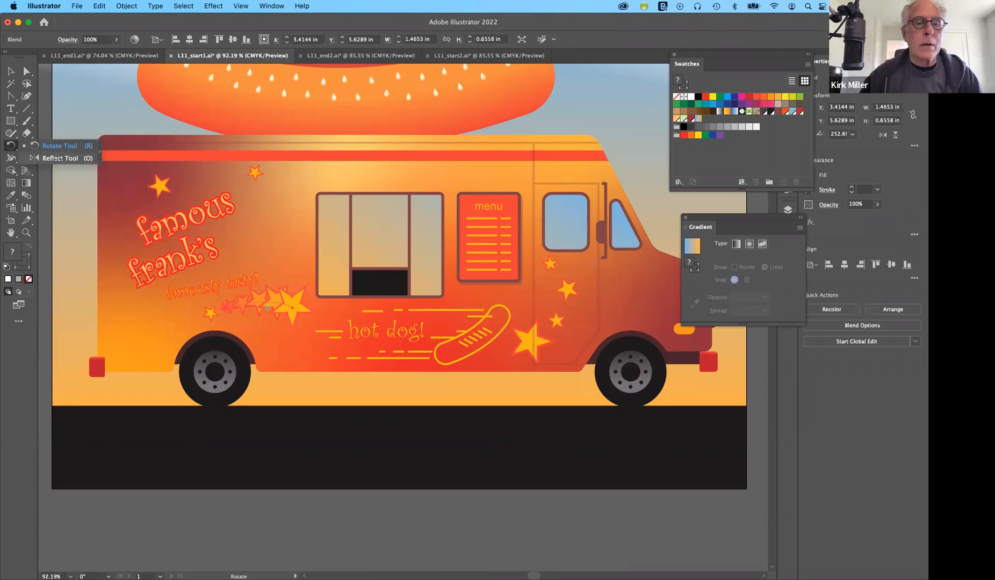
pyautogui.click(57, 159)
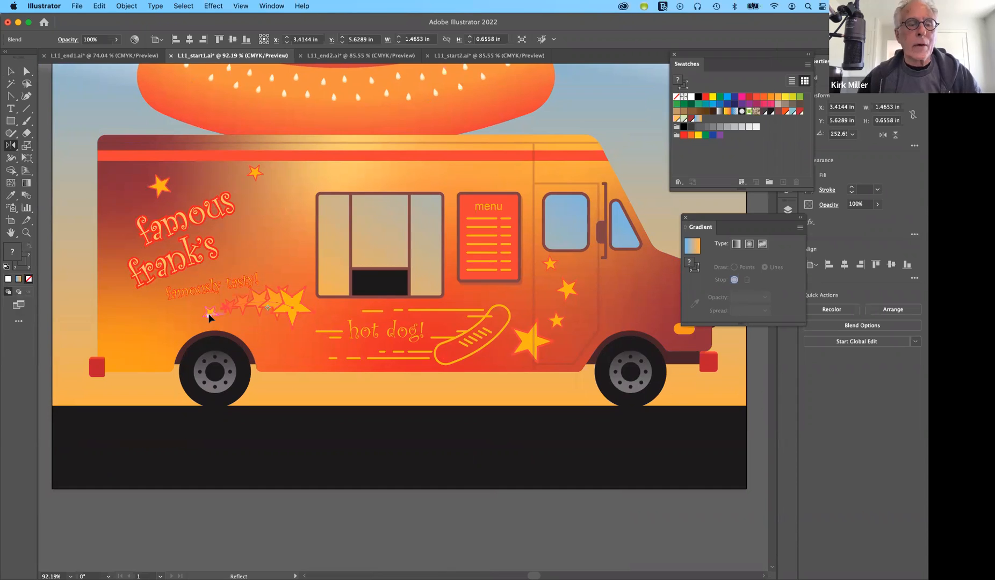
pyautogui.keyDown('alt'); pyautogui.click(209, 318); pyautogui.keyUp('alt')
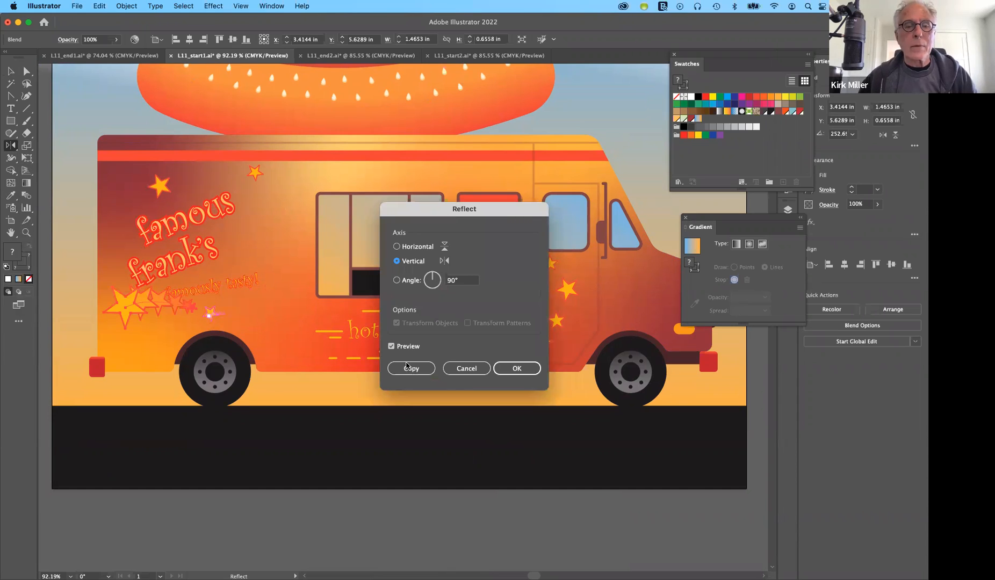
pyautogui.click(409, 369)
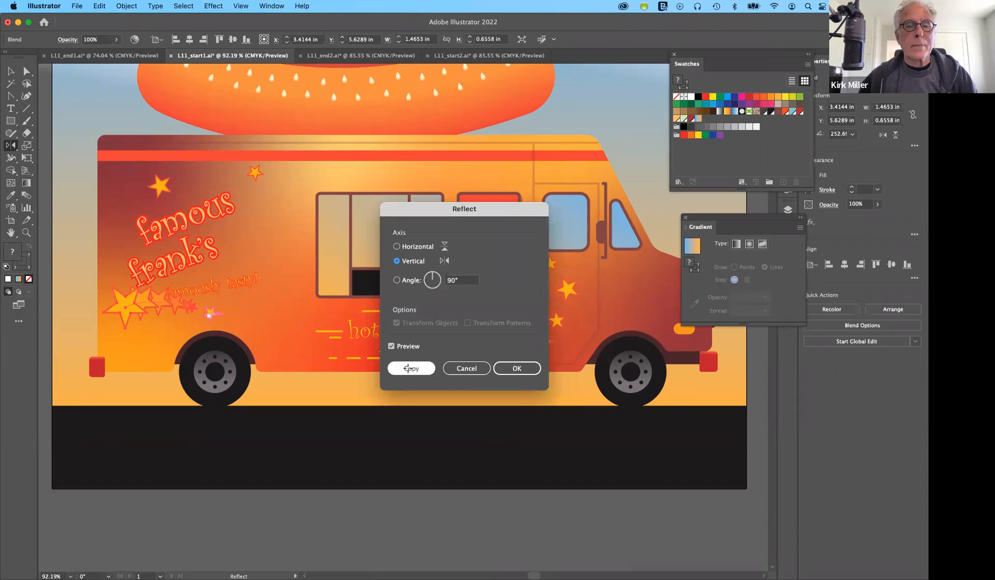
pyautogui.click(409, 369)
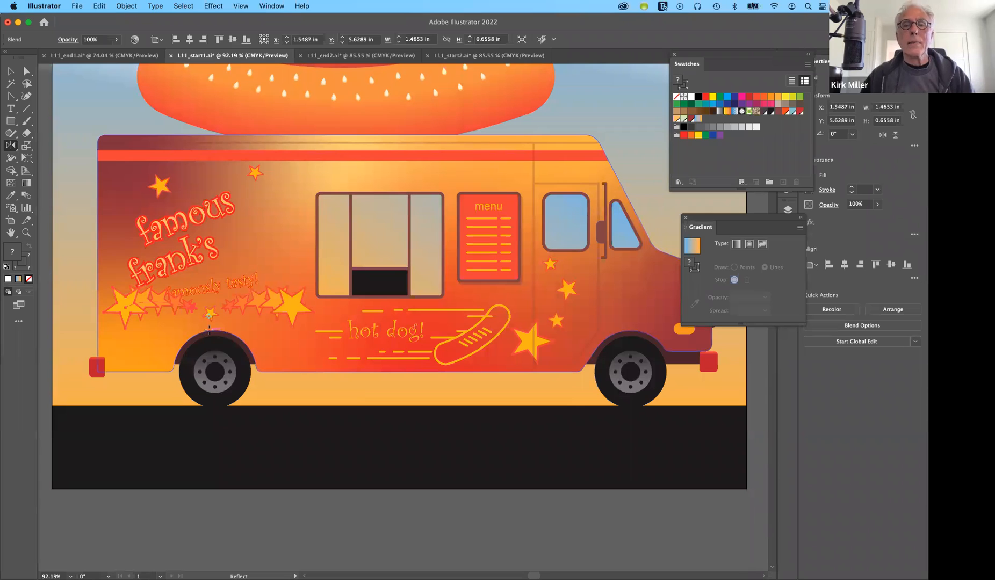
# Step: Deselect the mirrored stars and move the small cream teardrop inside the large orange teardrop beside the artboard
pyautogui.hscroll(3, 209, 330)
pyautogui.hscroll(8, 209, 330)
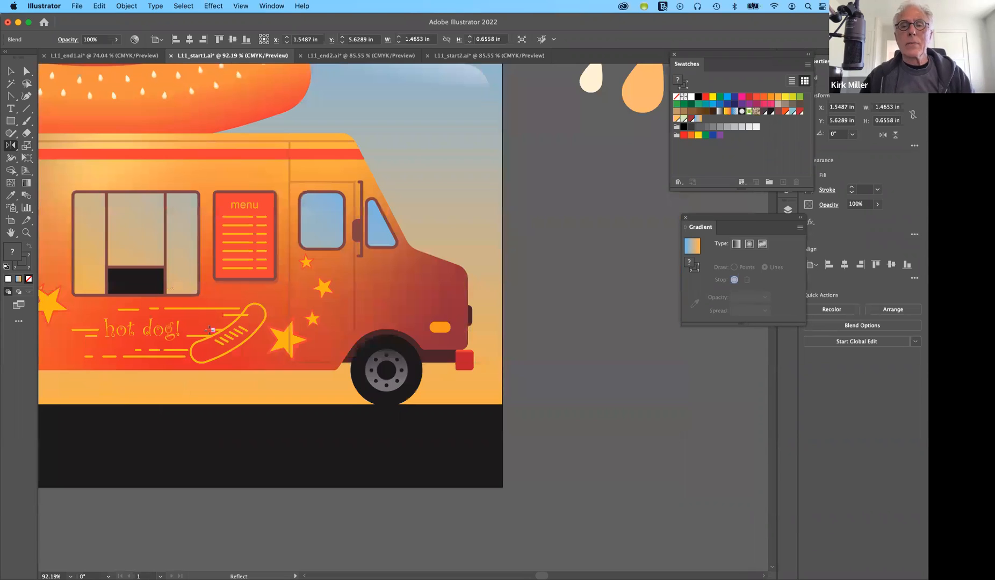
pyautogui.scroll(3, 339, 293)
pyautogui.hscroll(2, 339, 294)
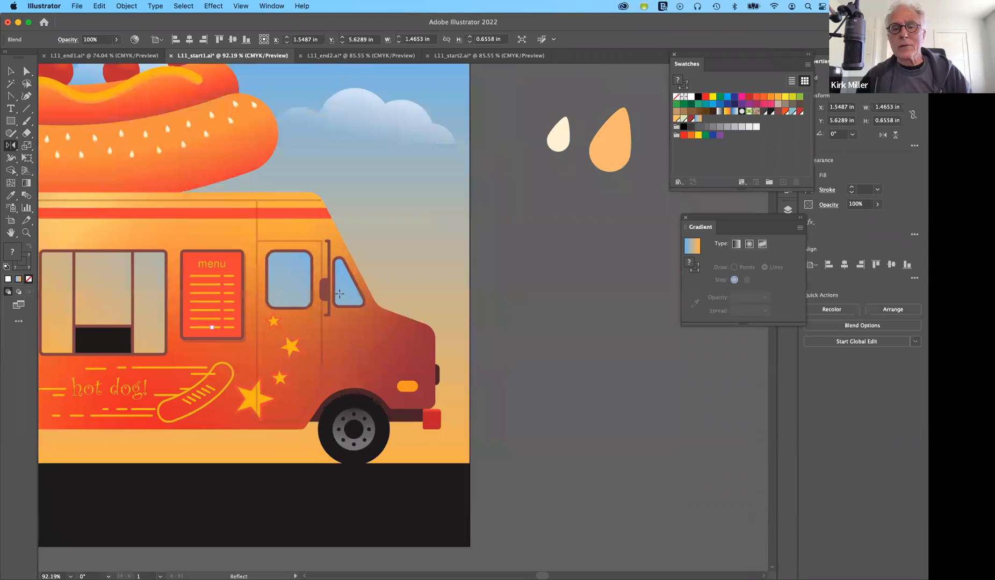
pyautogui.scroll(1, 435, 84)
pyautogui.hscroll(1, 435, 85)
pyautogui.press('super+shift+a')
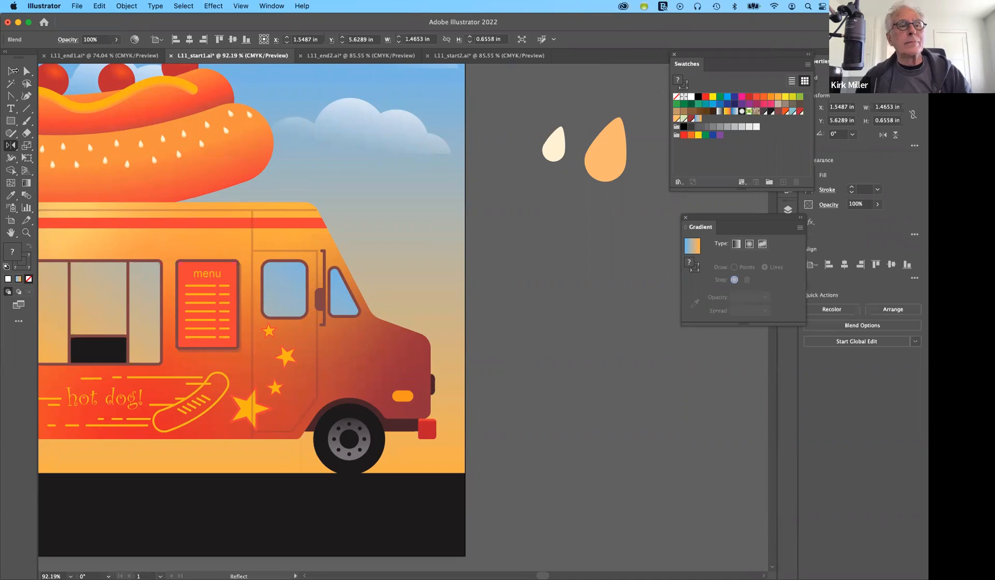
pyautogui.press('v')
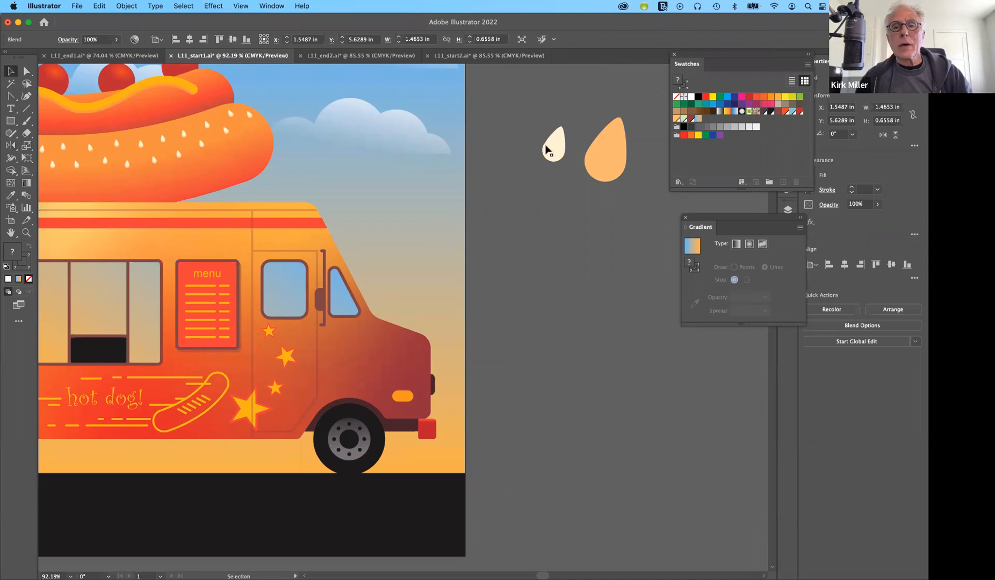
pyautogui.moveTo(563, 158); pyautogui.dragTo(602, 160)
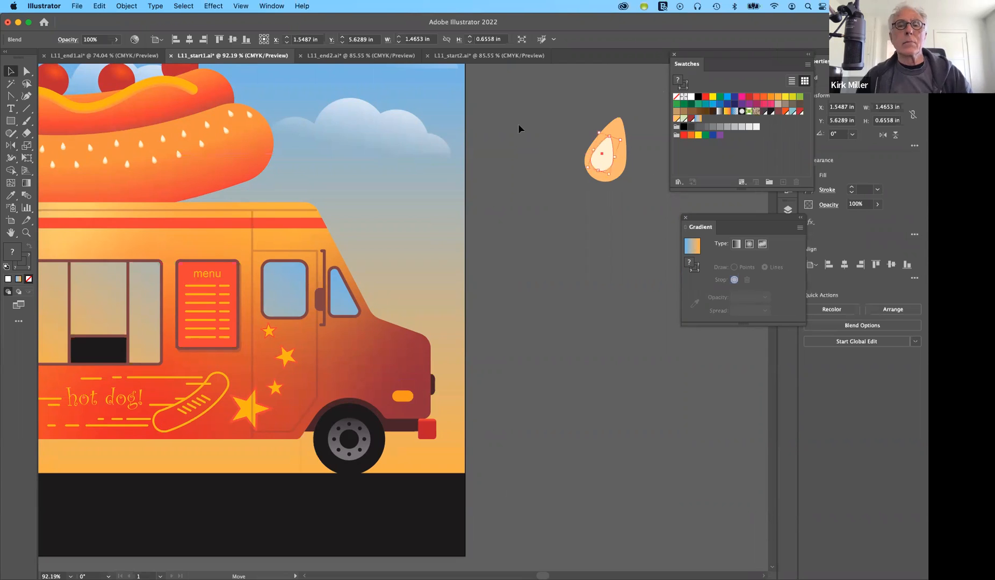
# Step: Blend the small cream teardrop with the large orange teardrop around it beside the artboard, and deselect the result
pyautogui.click(614, 145)
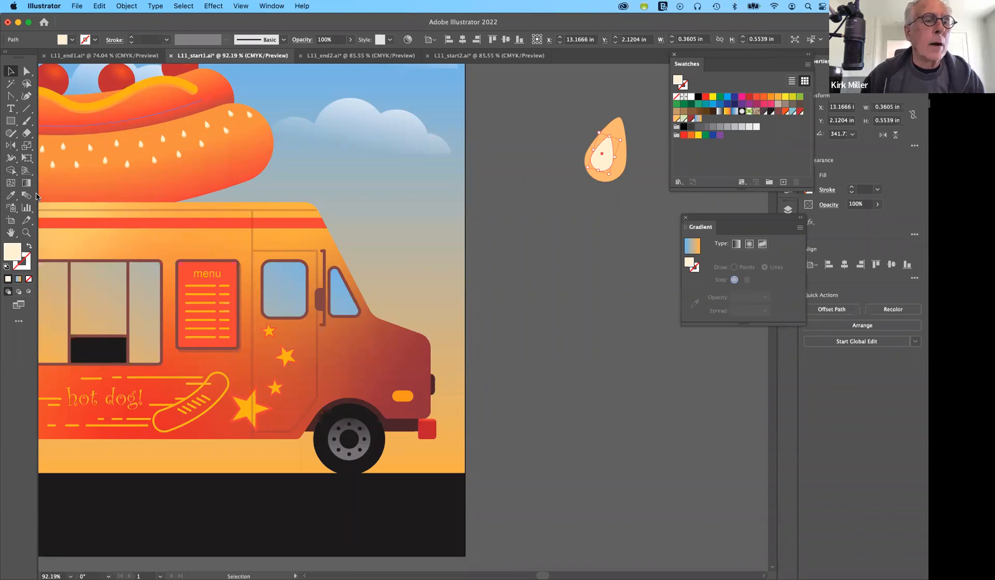
pyautogui.press('w')
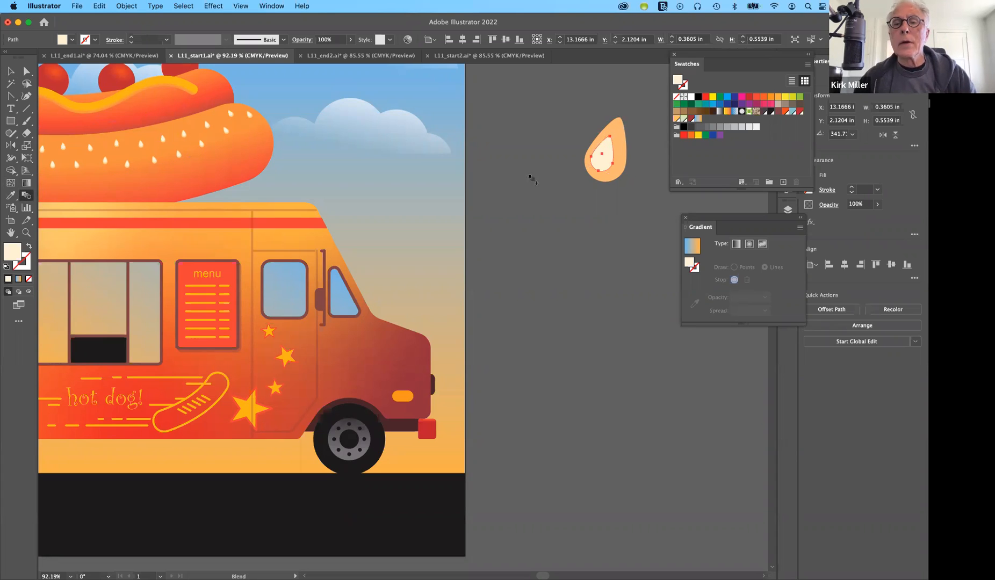
pyautogui.click(591, 169)
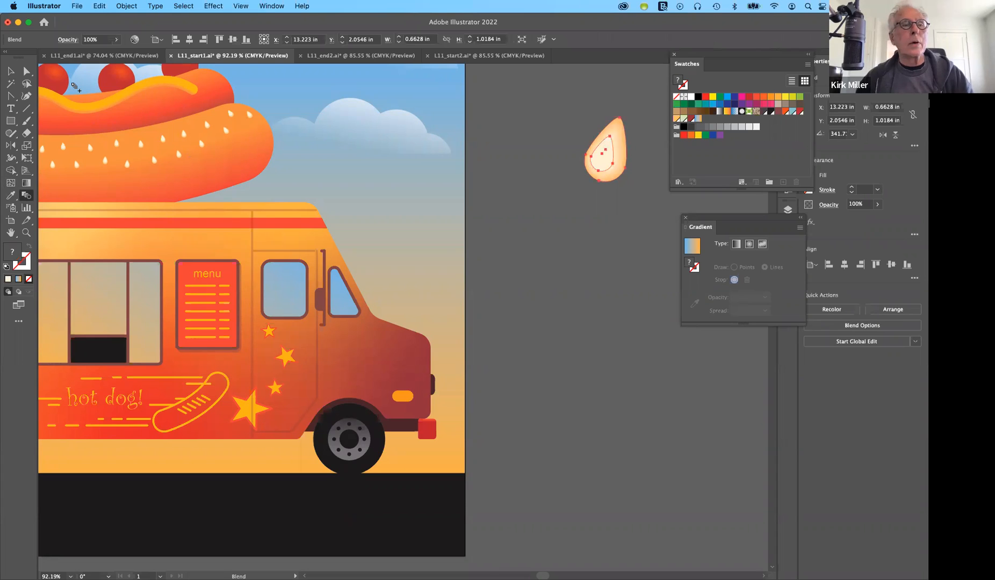
pyautogui.press('v')
pyautogui.click(564, 207)
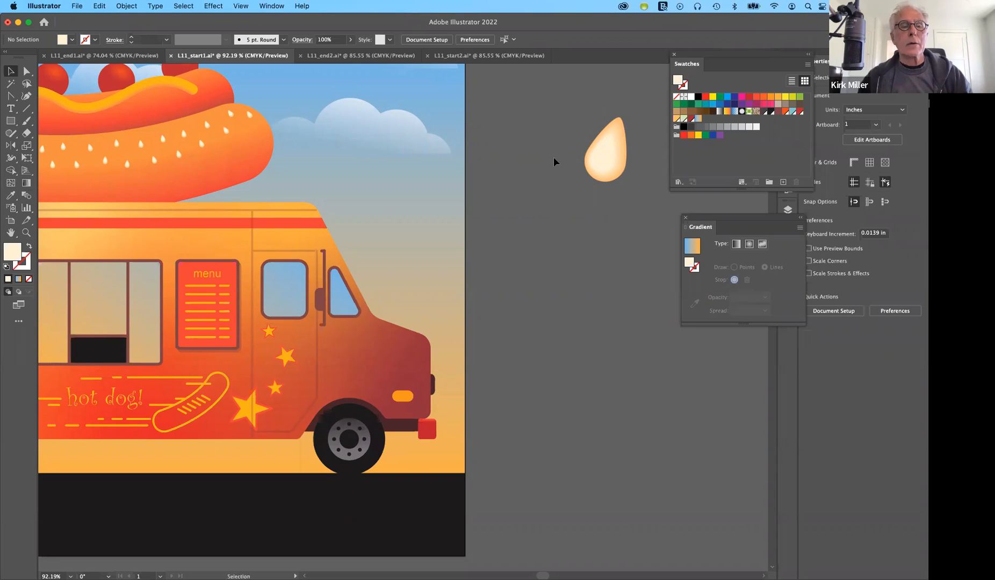
# Step: Draw a cream rectangle about 2.27 in wide and 1.91 in high on the empty canvas beside the artboard, level with the hot dog
pyautogui.hscroll(-5, 554, 157)
pyautogui.scroll(-2, 554, 157)
pyautogui.hscroll(-3, 555, 162)
pyautogui.scroll(1, 555, 162)
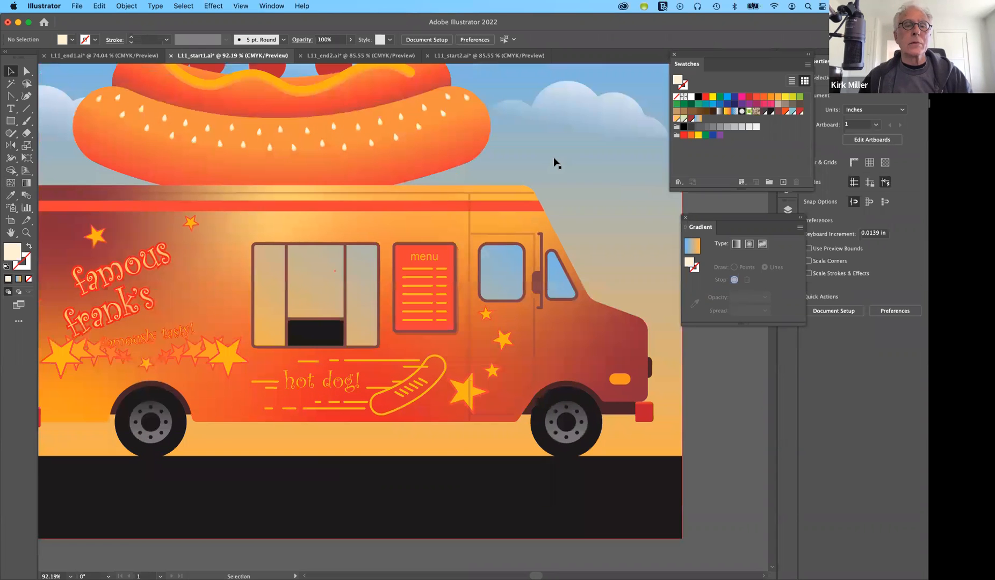
pyautogui.hscroll(-2, 555, 163)
pyautogui.scroll(1, 555, 162)
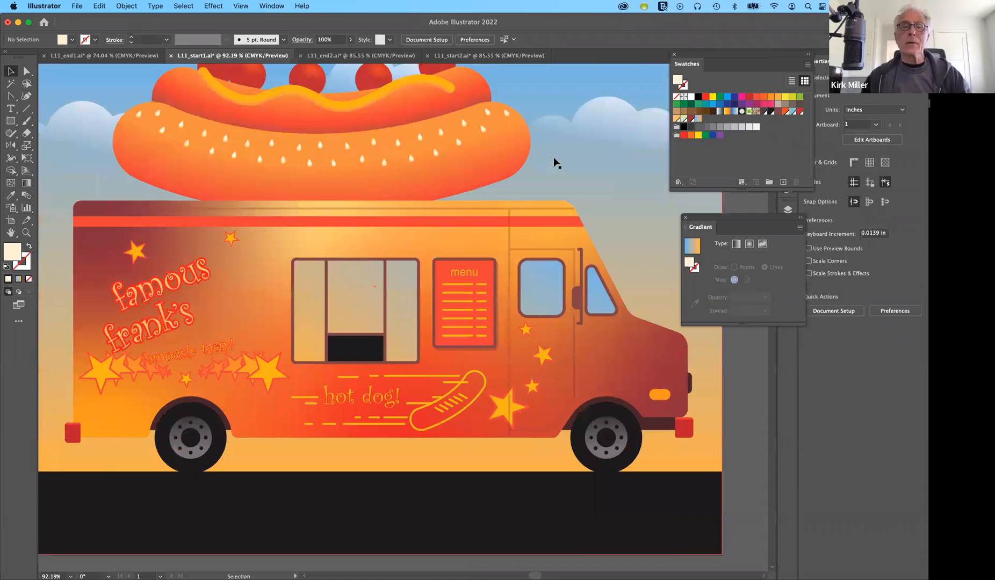
pyautogui.scroll(1, 556, 162)
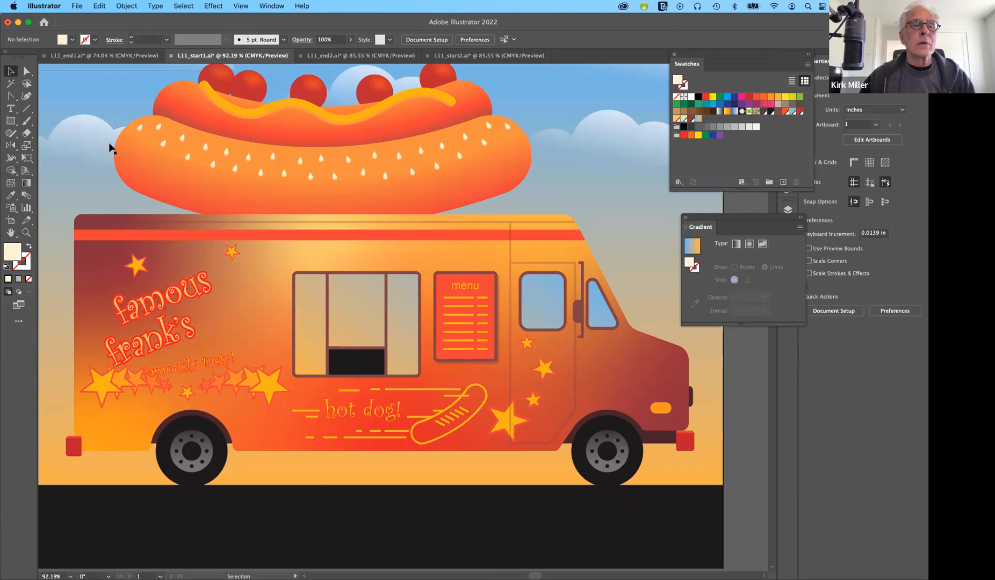
pyautogui.hscroll(-5, 110, 149)
pyautogui.scroll(1, 110, 149)
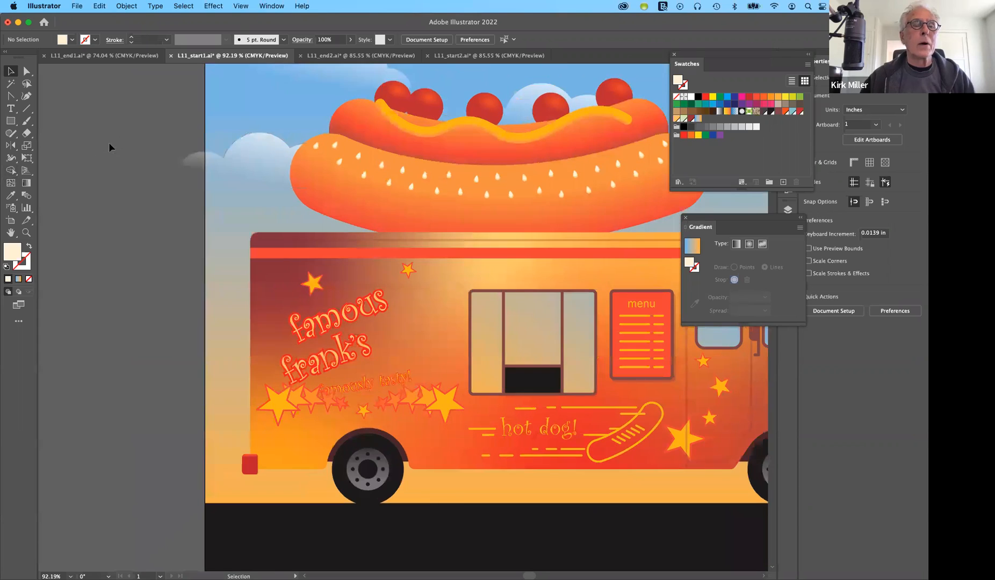
pyautogui.hscroll(-2, 109, 142)
pyautogui.scroll(1, 109, 142)
pyautogui.click(11, 122)
pyautogui.moveTo(127, 106); pyautogui.dragTo(269, 226)
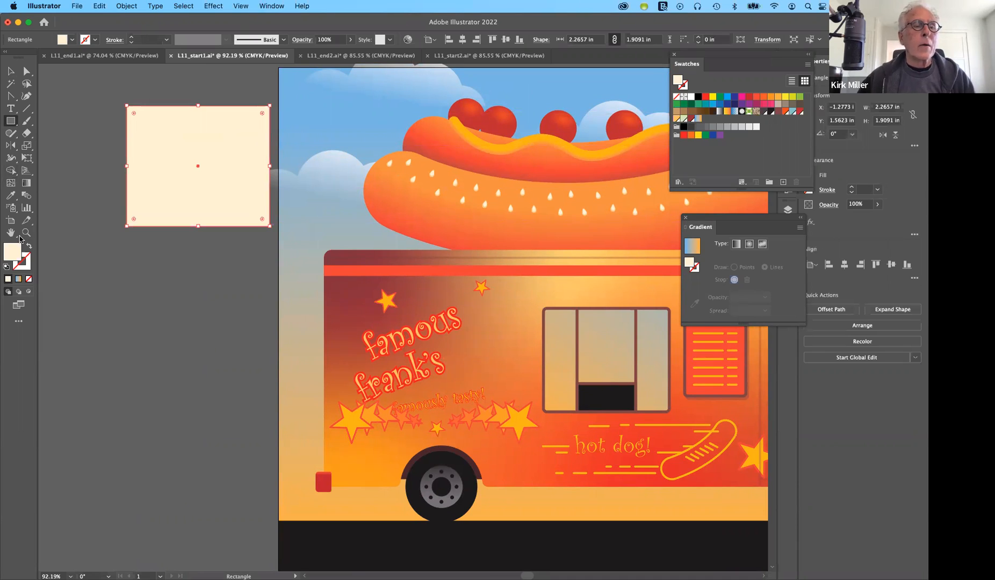
# Step: Add three mesh points to the cream rectangle with the Mesh tool: one upper left, one upper right and one lower right
pyautogui.click(10, 184)
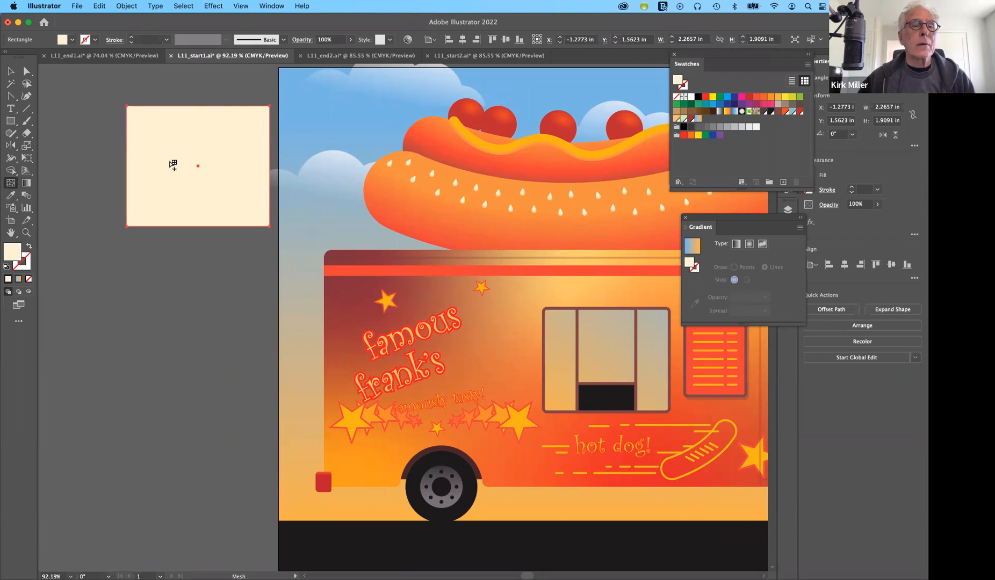
pyautogui.click(168, 160)
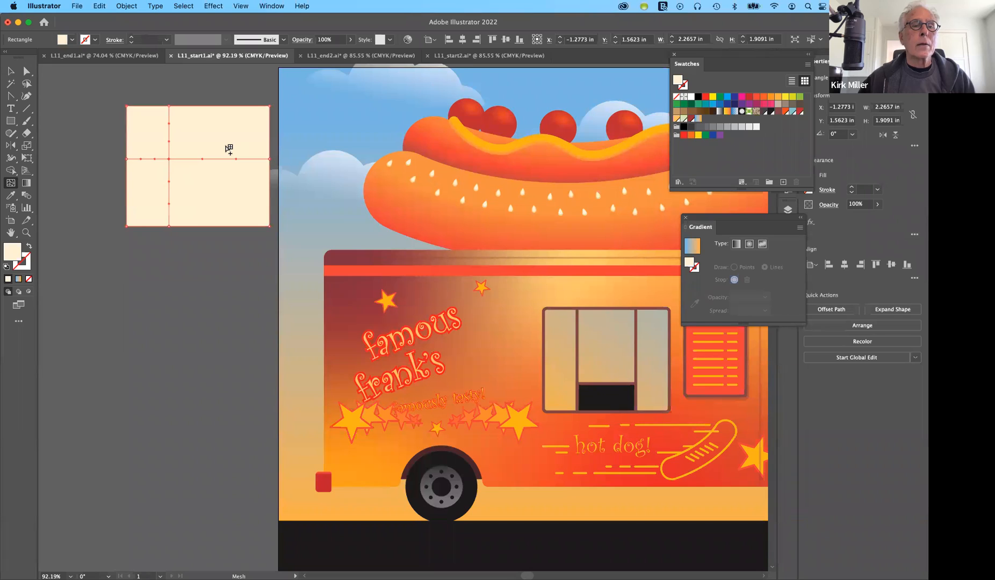
pyautogui.click(225, 146)
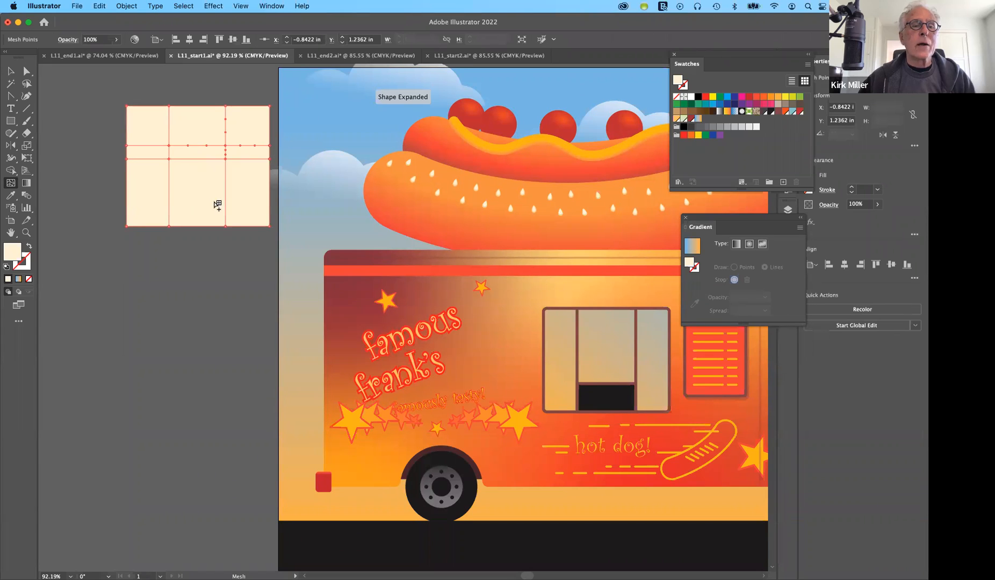
pyautogui.click(214, 201)
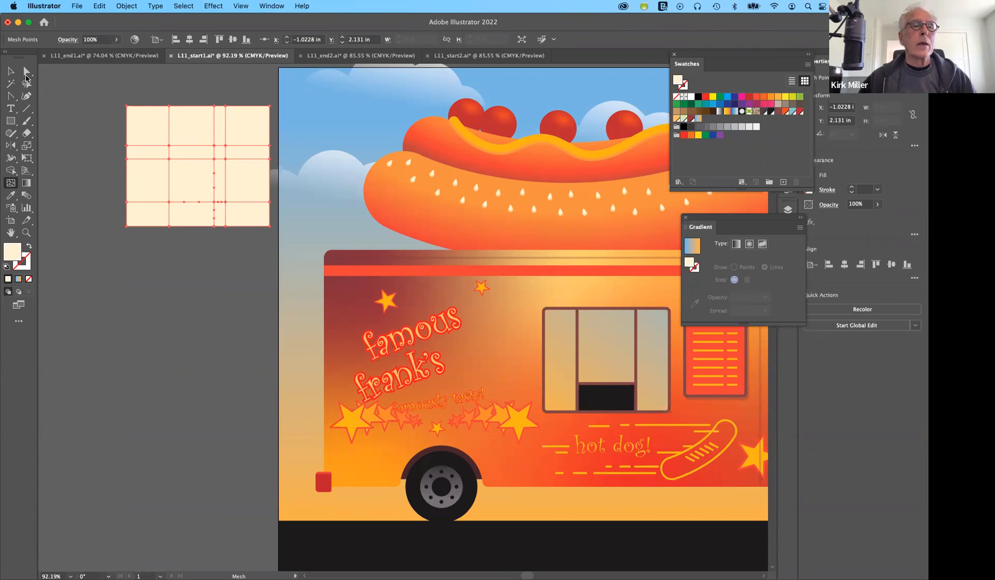
# Step: Select the upper-left mesh point of the rectangle on its own and colour it orange
pyautogui.click(26, 73)
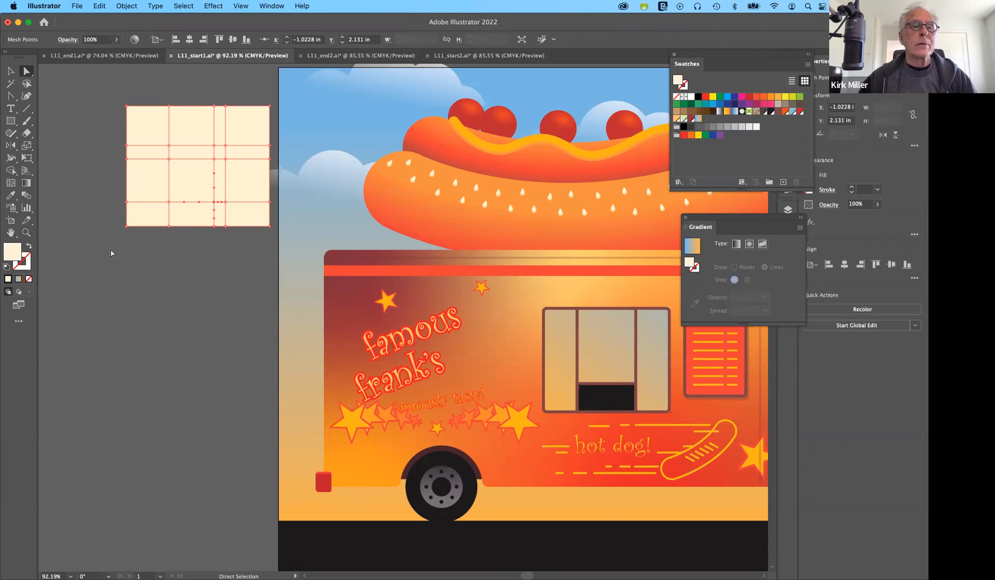
pyautogui.click(83, 114)
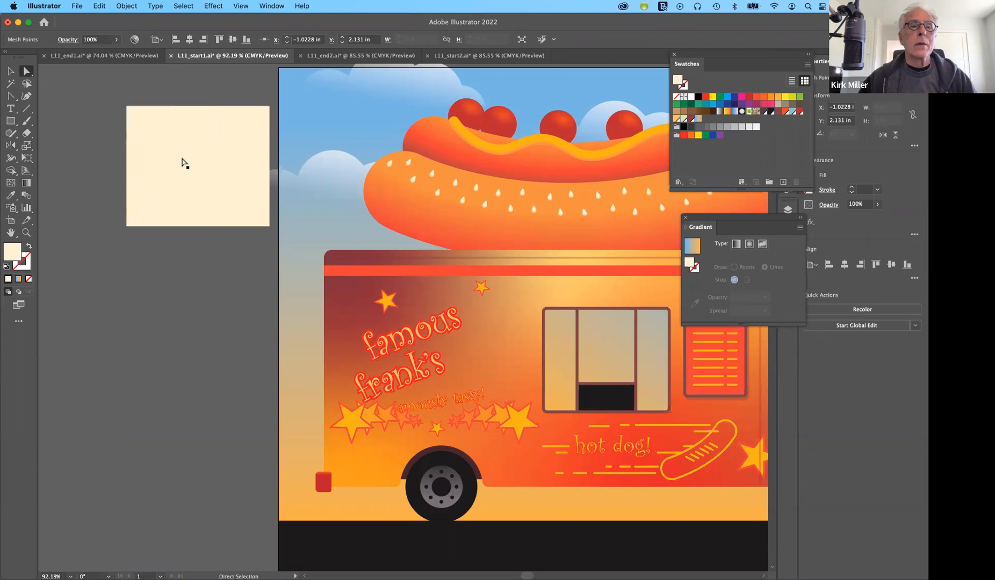
pyautogui.moveTo(169, 145); pyautogui.dragTo(170, 149)
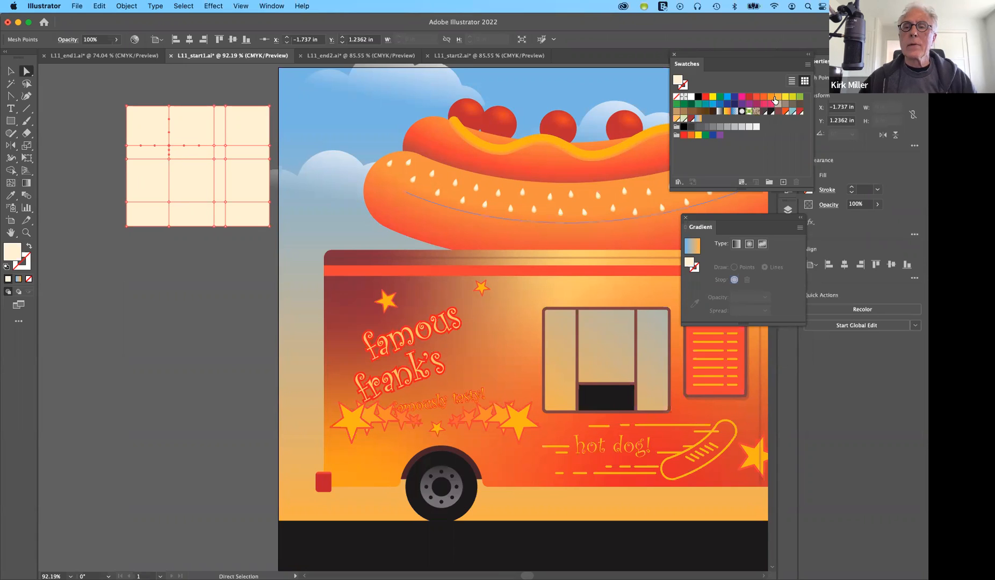
pyautogui.click(771, 97)
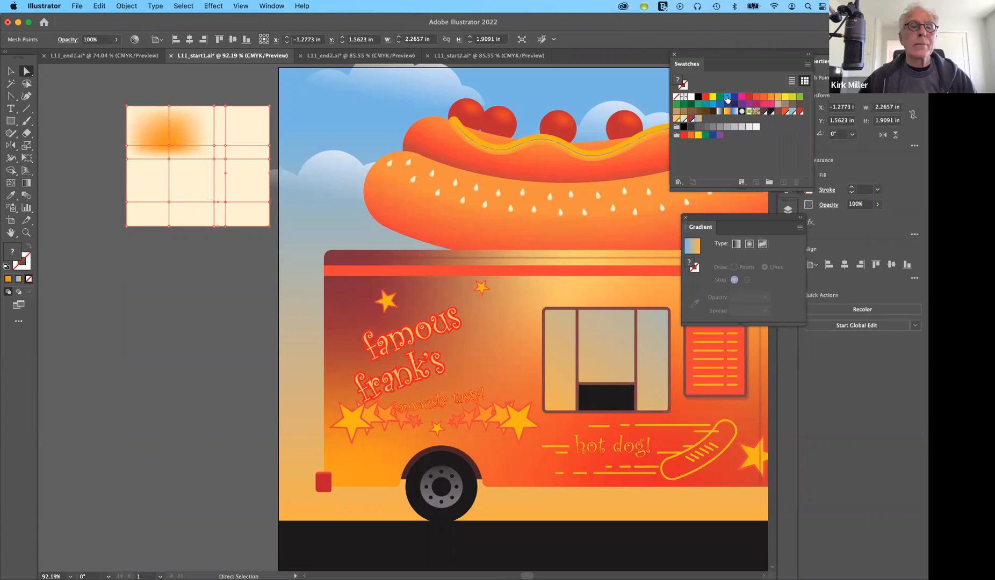
# Step: Colour the lower-right area of the mesh bright blue and its upper-right mesh point red
pyautogui.click(210, 152)
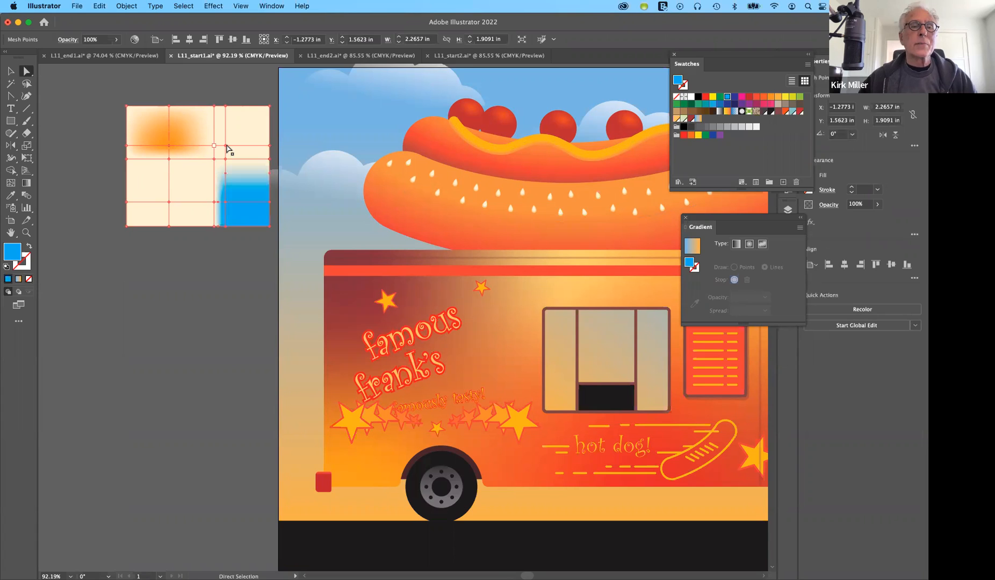
pyautogui.click(226, 146)
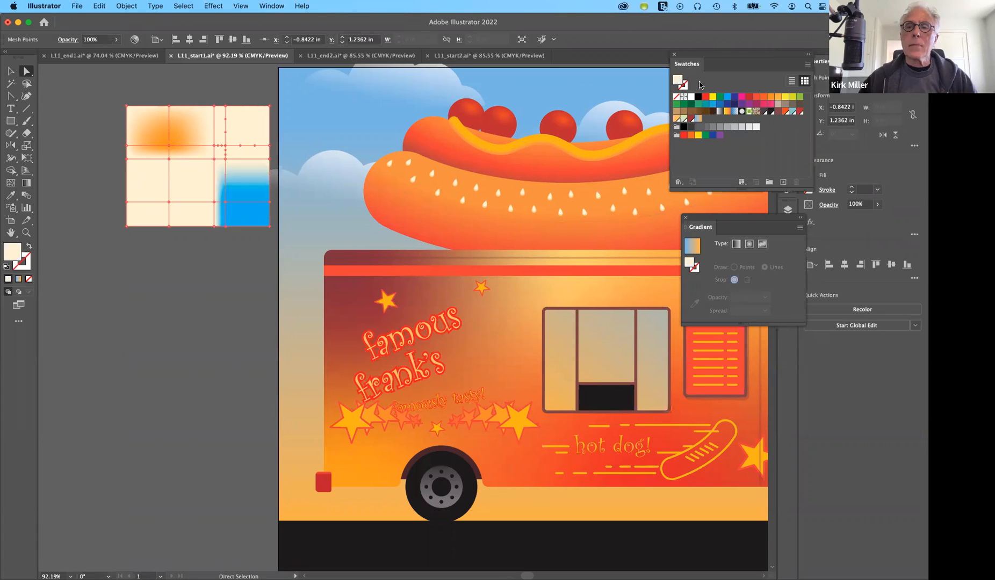
pyautogui.click(749, 97)
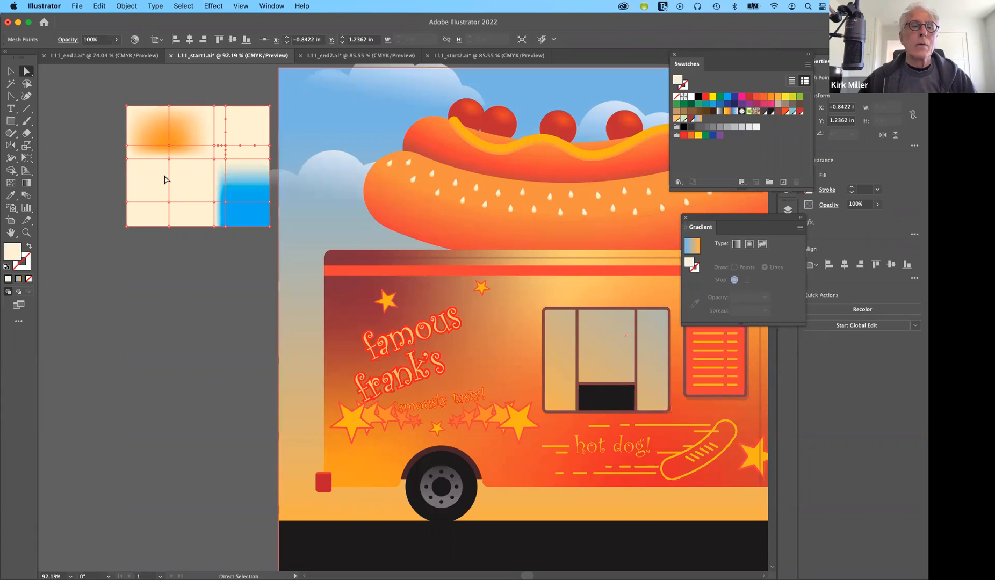
# Step: Colour the lower-left mesh point dark blue and move it up towards the centre of the rectangle
pyautogui.click(168, 202)
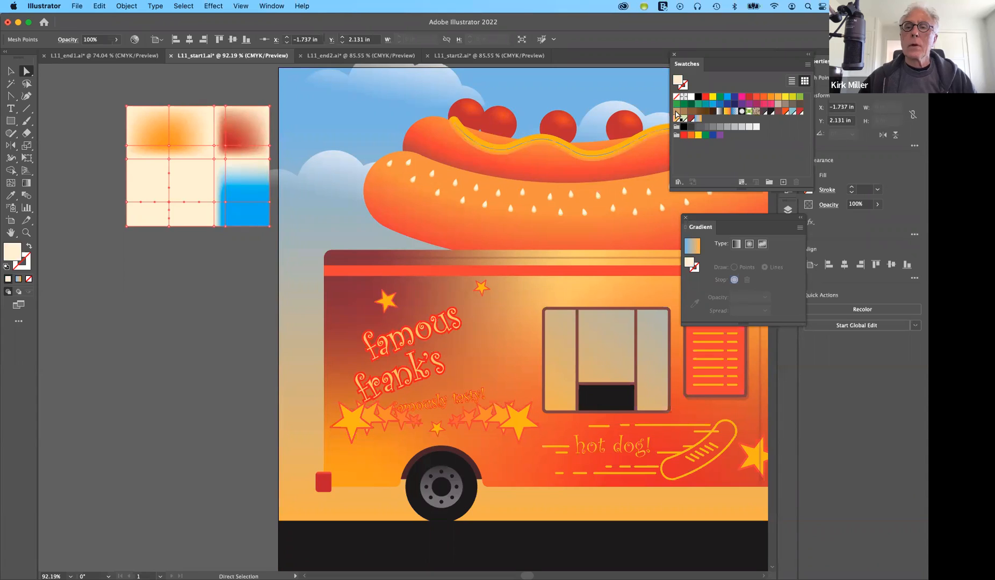
pyautogui.click(727, 104)
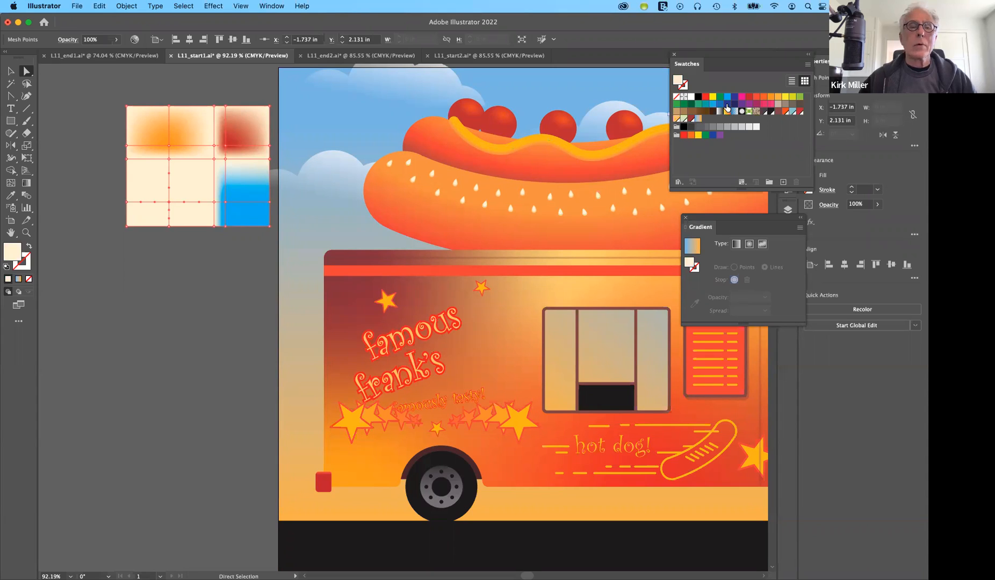
pyautogui.click(168, 202)
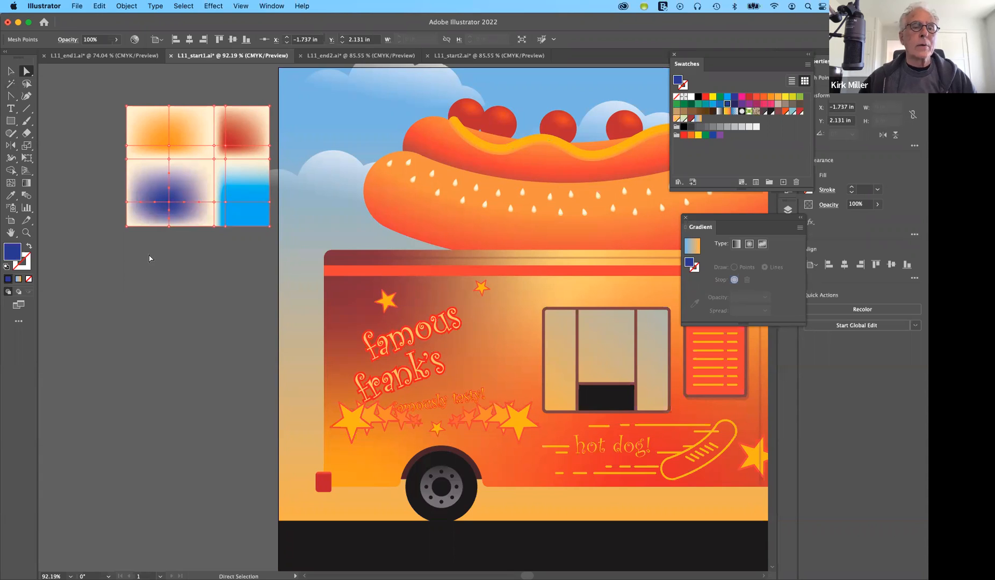
pyautogui.moveTo(171, 206); pyautogui.dragTo(203, 191)
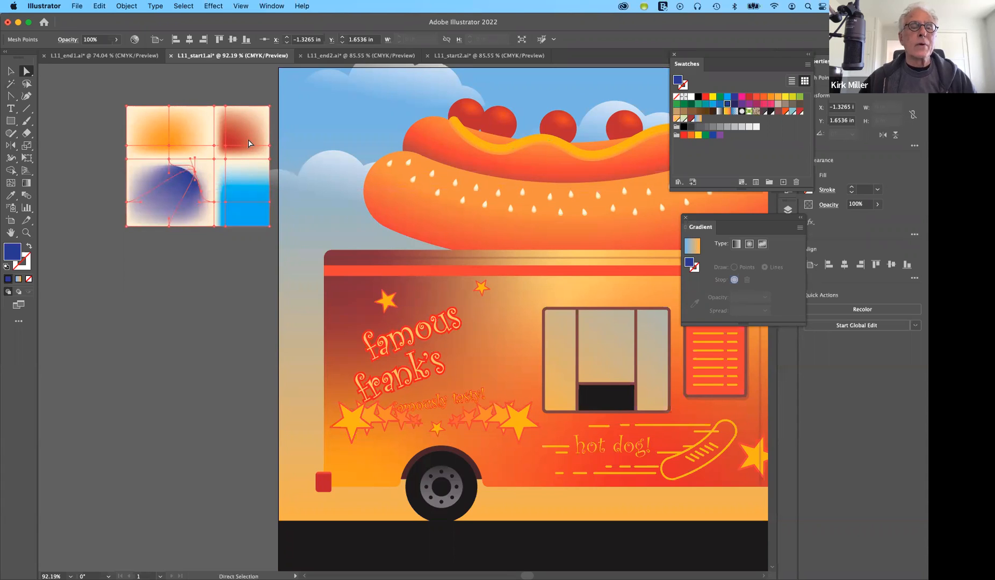
pyautogui.click(222, 202)
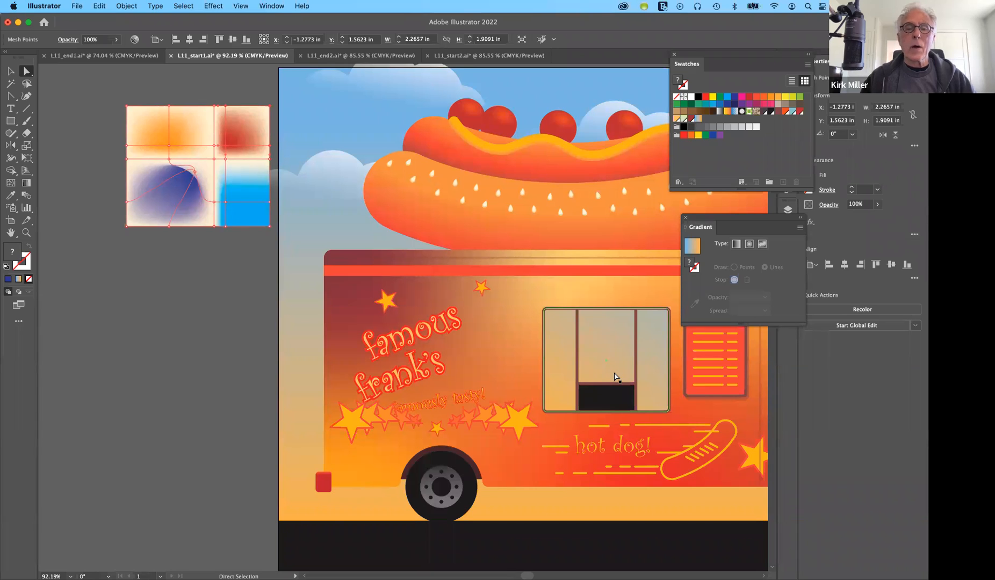
pyautogui.hscroll(5, 616, 376)
pyautogui.hscroll(2, 616, 376)
pyautogui.scroll(-1, 615, 376)
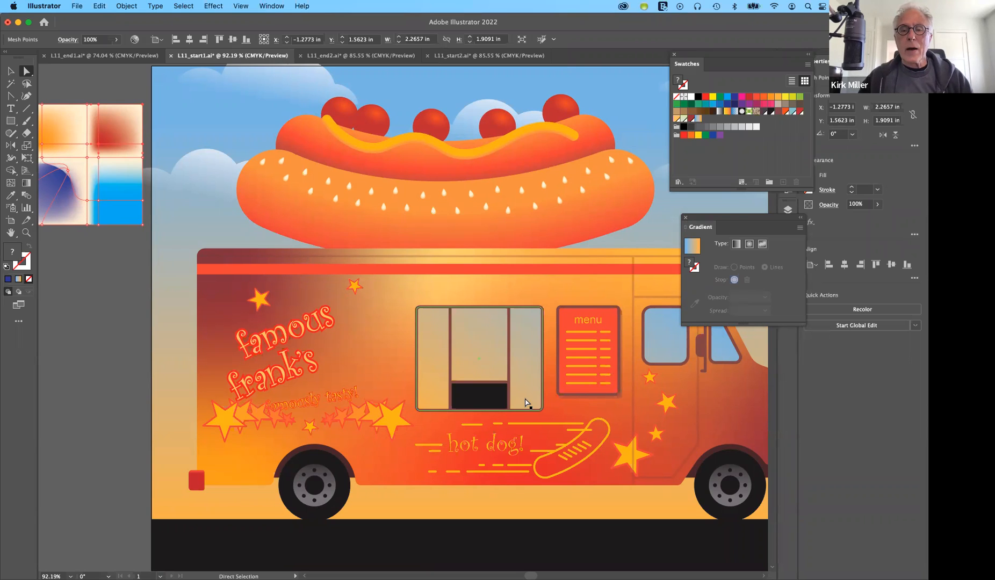
pyautogui.click(461, 382)
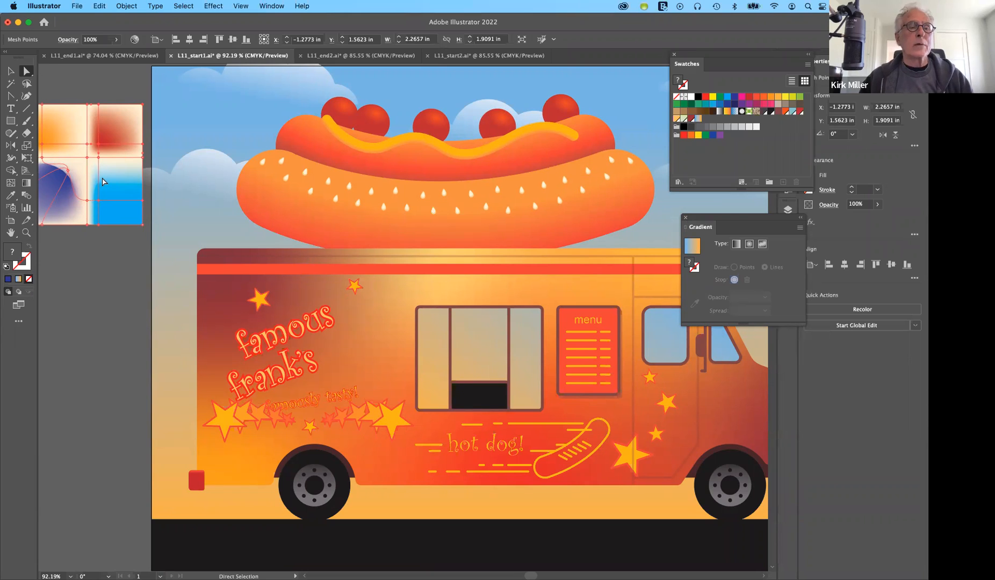
pyautogui.hscroll(-5, 104, 181)
pyautogui.hscroll(-1, 103, 182)
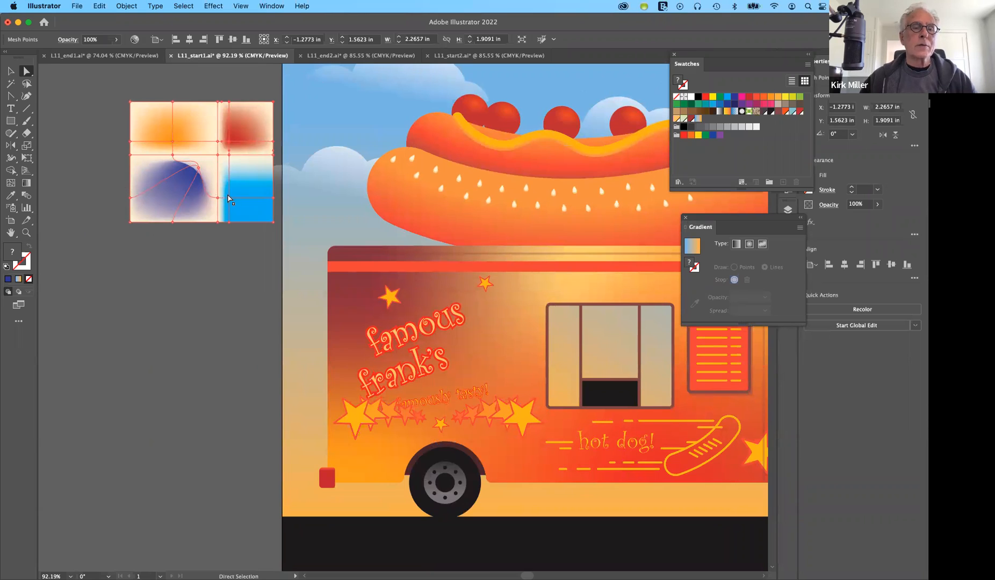
# Step: Delete the interior mesh points one after another, leaving only the rectangle's corner colours to form the gradient
pyautogui.moveTo(229, 201); pyautogui.dragTo(219, 203)
pyautogui.click(219, 199)
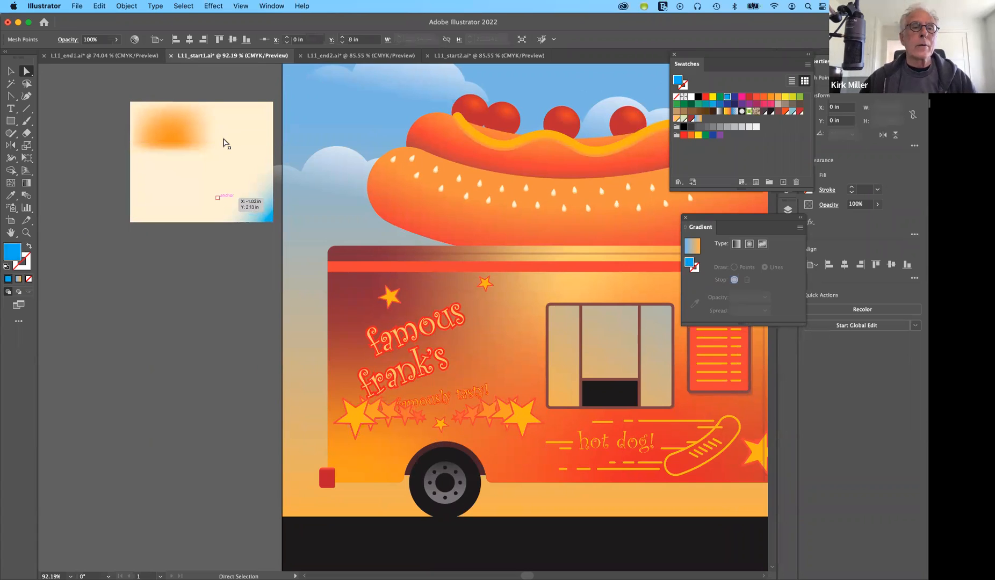
pyautogui.click(217, 142)
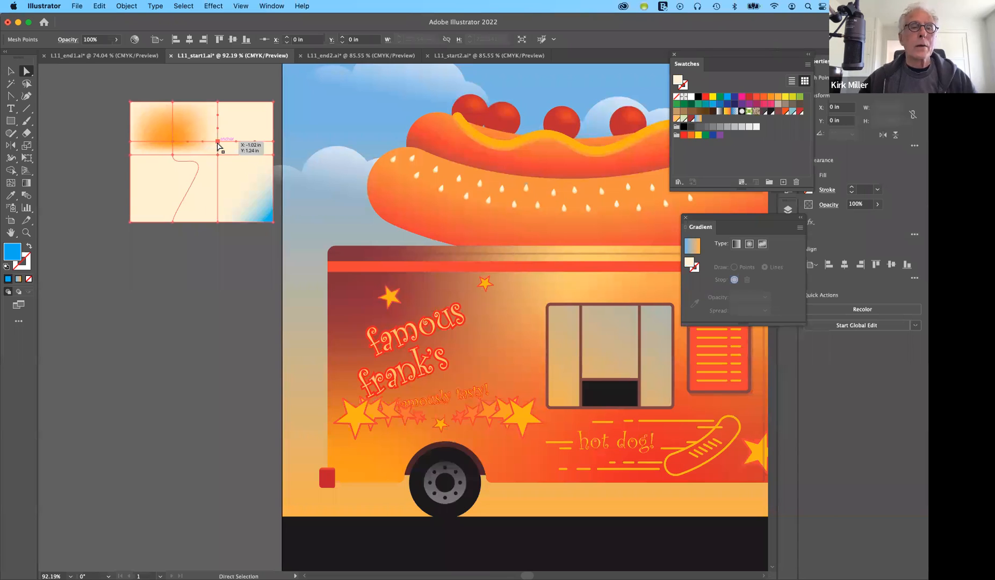
pyautogui.press('Delete')
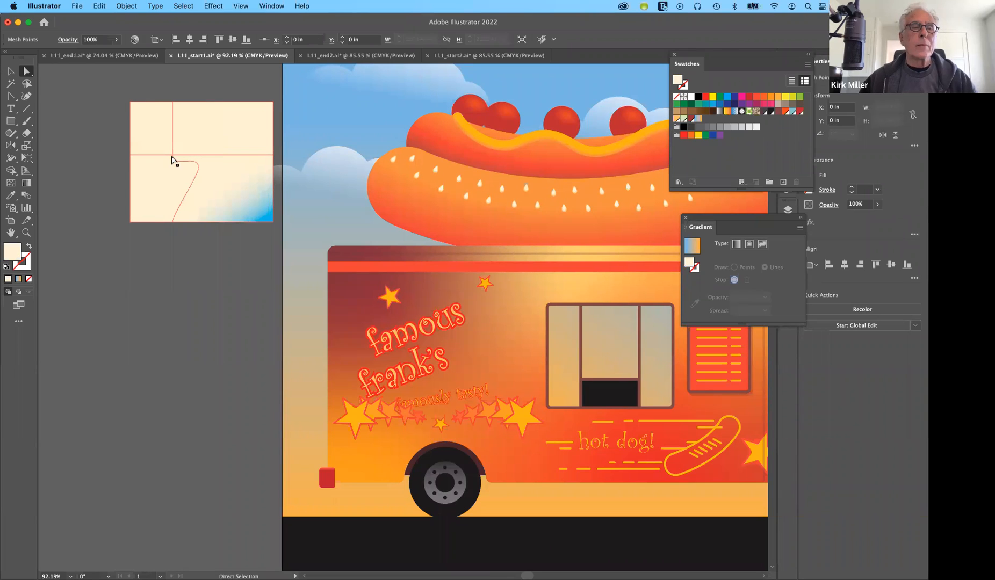
pyautogui.click(172, 156)
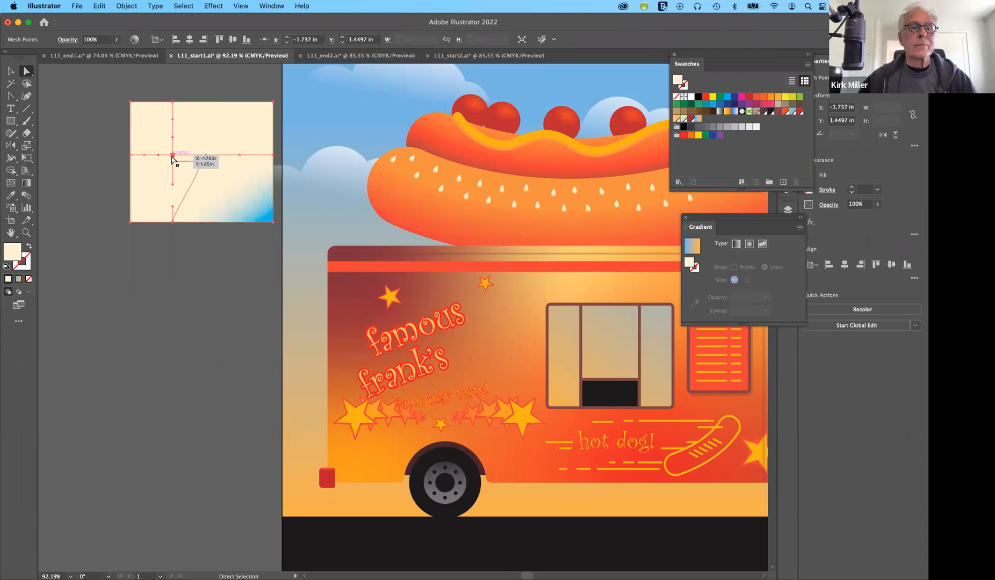
pyautogui.press('Delete')
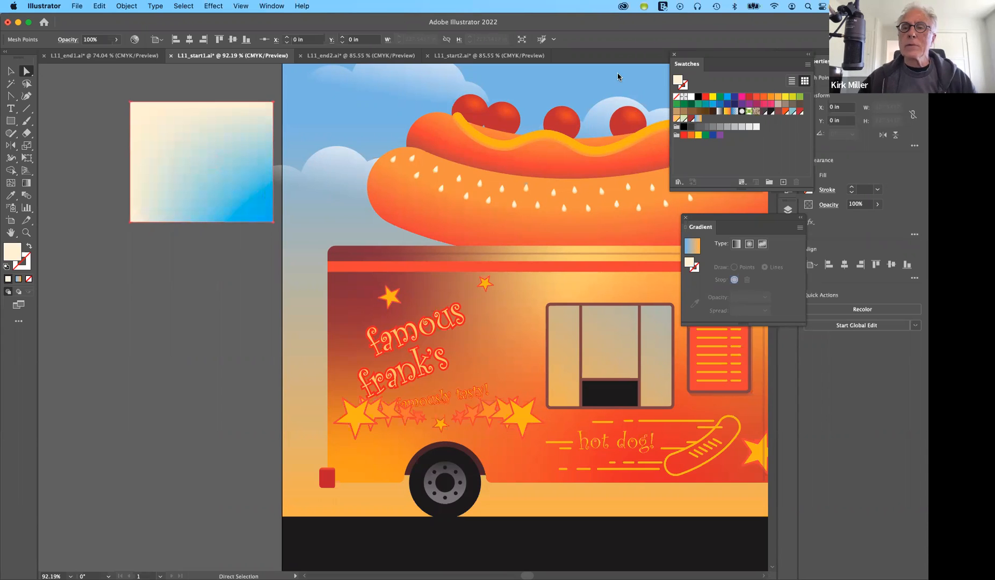
# Step: Try a gradient swatch on the mesh rectangle, move the rectangle farther from the artboard and delete it
pyautogui.click(732, 111)
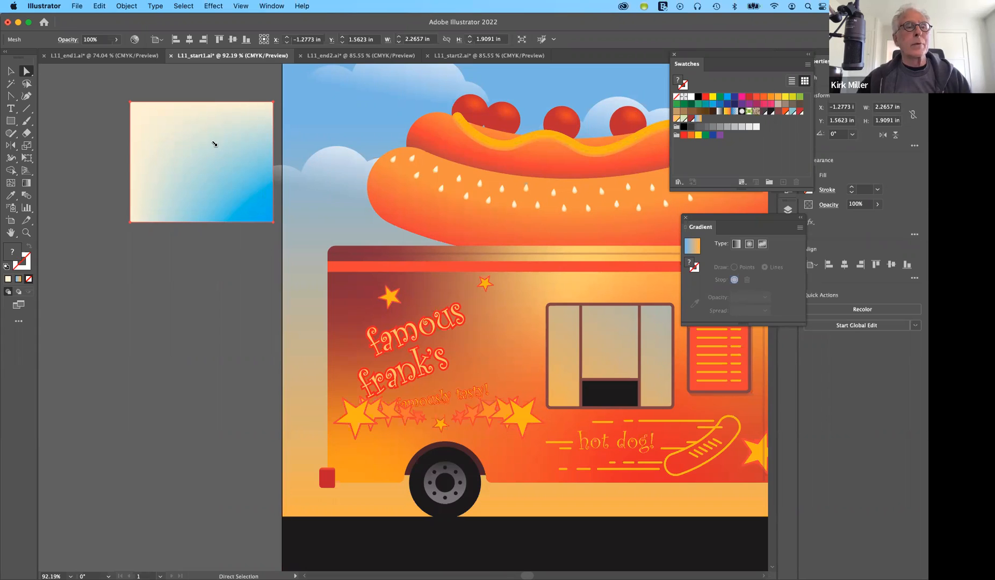
pyautogui.click(10, 74)
pyautogui.moveTo(144, 179); pyautogui.dragTo(144, 178)
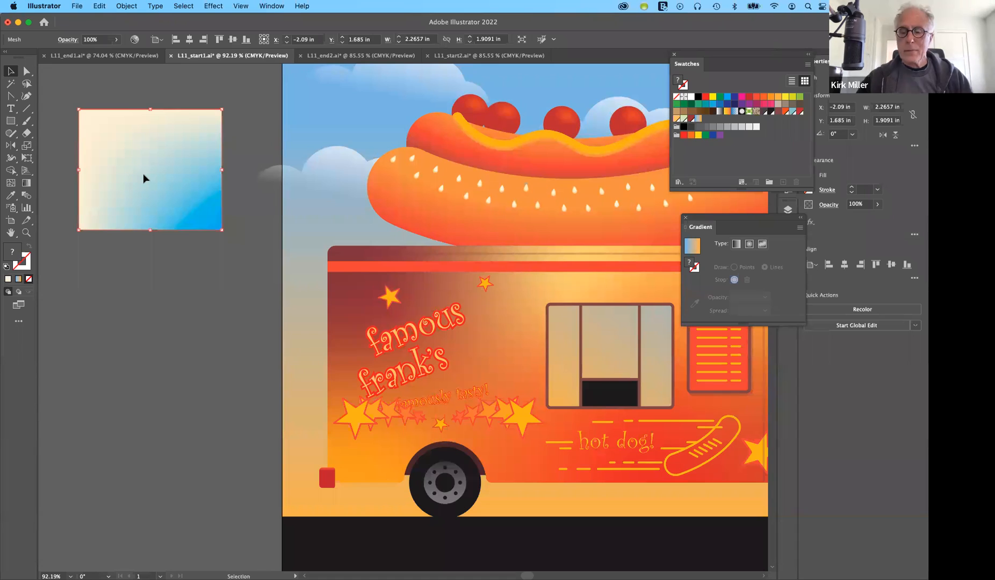
pyautogui.press('Delete')
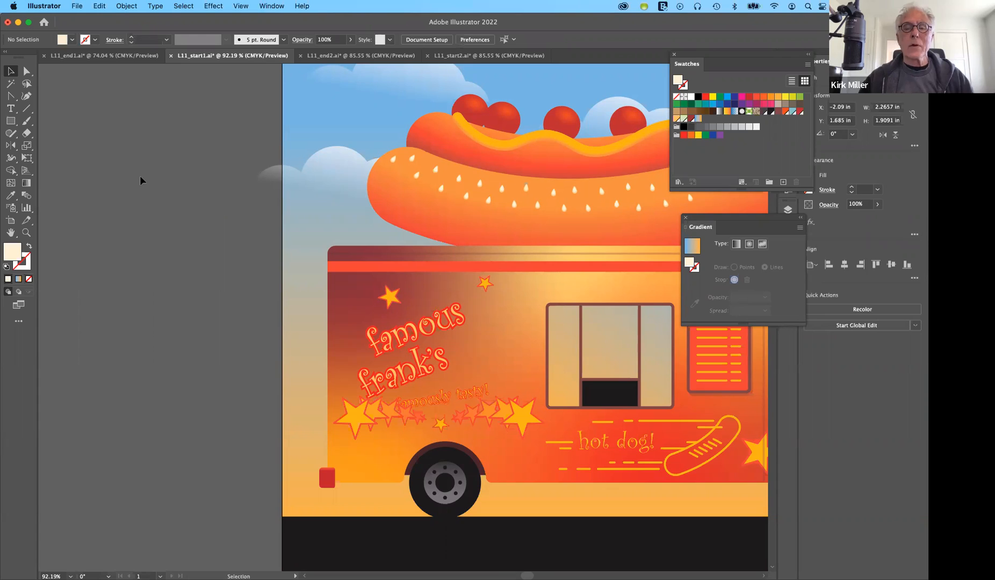
# Step: Switch to the L11_end1.ai document to compare the finished food truck illustration
pyautogui.hscroll(3, 140, 180)
pyautogui.hscroll(3, 141, 181)
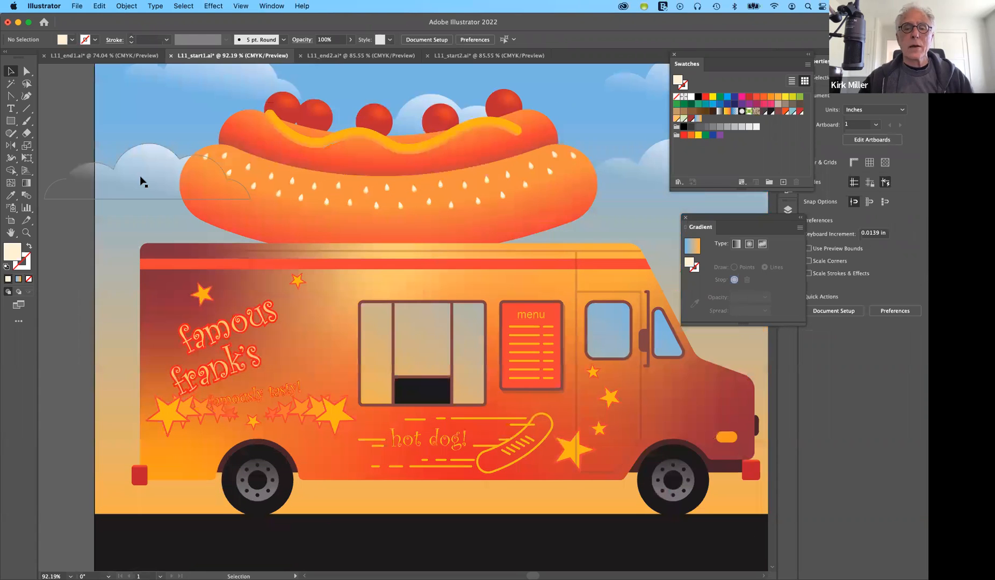
pyautogui.hscroll(1, 141, 182)
pyautogui.scroll(-1, 141, 182)
pyautogui.hscroll(1, 141, 182)
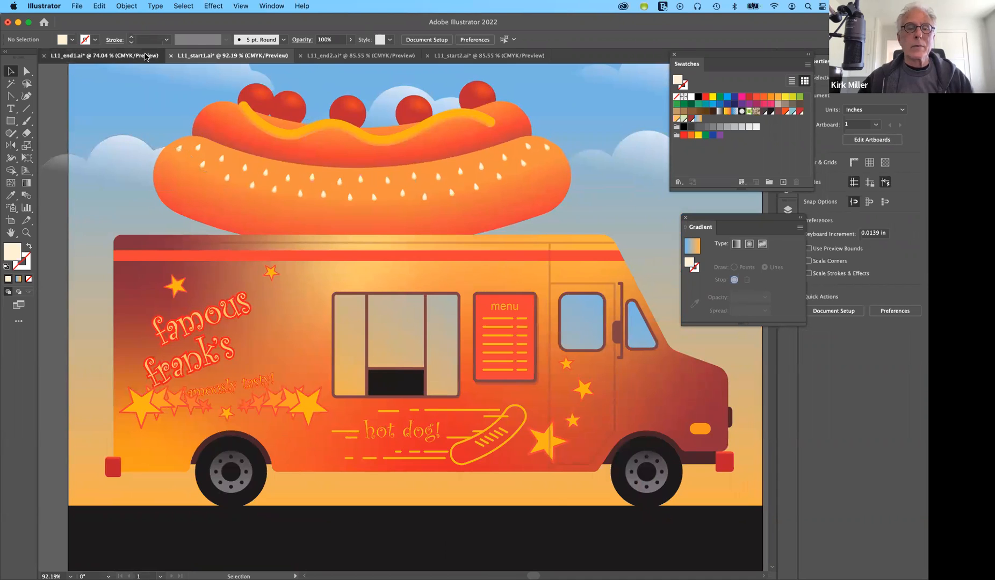
pyautogui.click(145, 56)
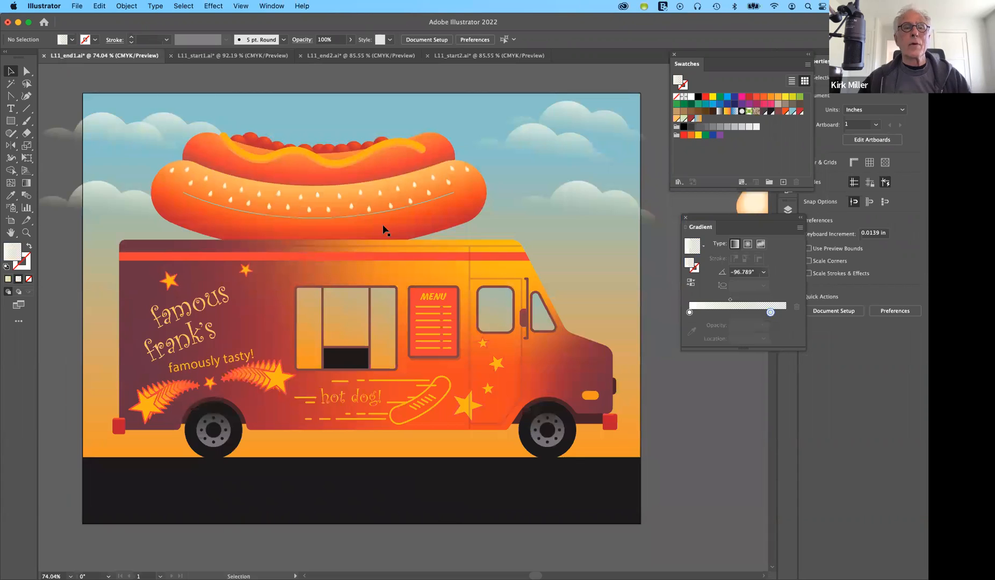